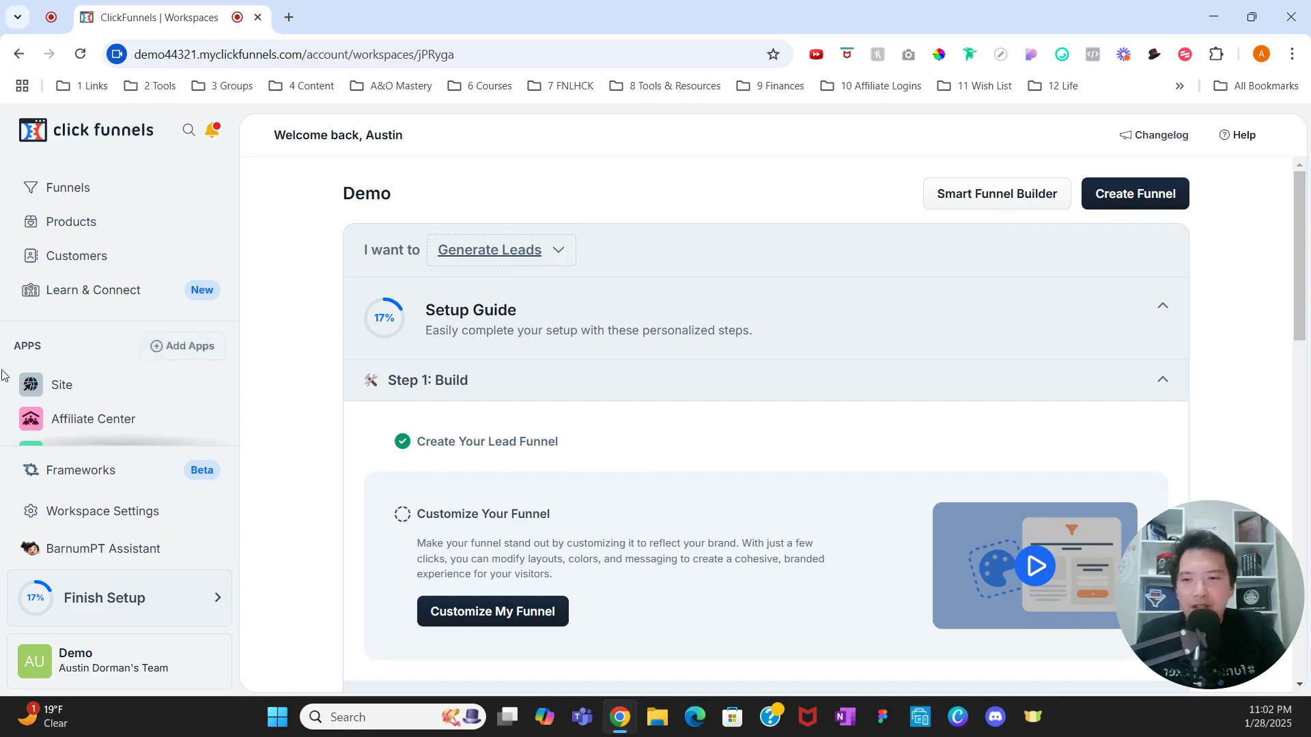
Step: Go to the apps page and open Survey Workflows
{"action": "left_click", "coordinate": [166, 357]}
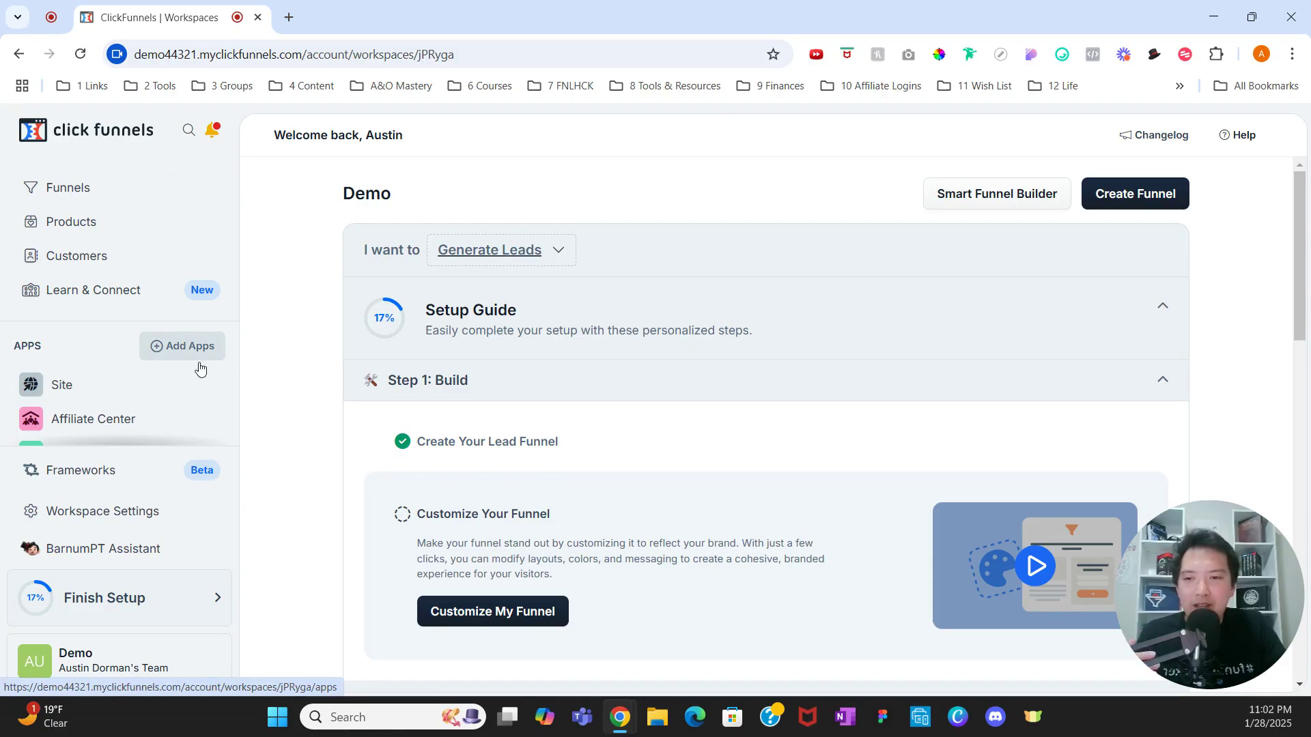
{"action": "scroll", "coordinate": [546, 459], "scroll_direction": "down", "scroll_amount": 2}
{"action": "scroll", "coordinate": [557, 457], "scroll_direction": "down", "scroll_amount": 10}
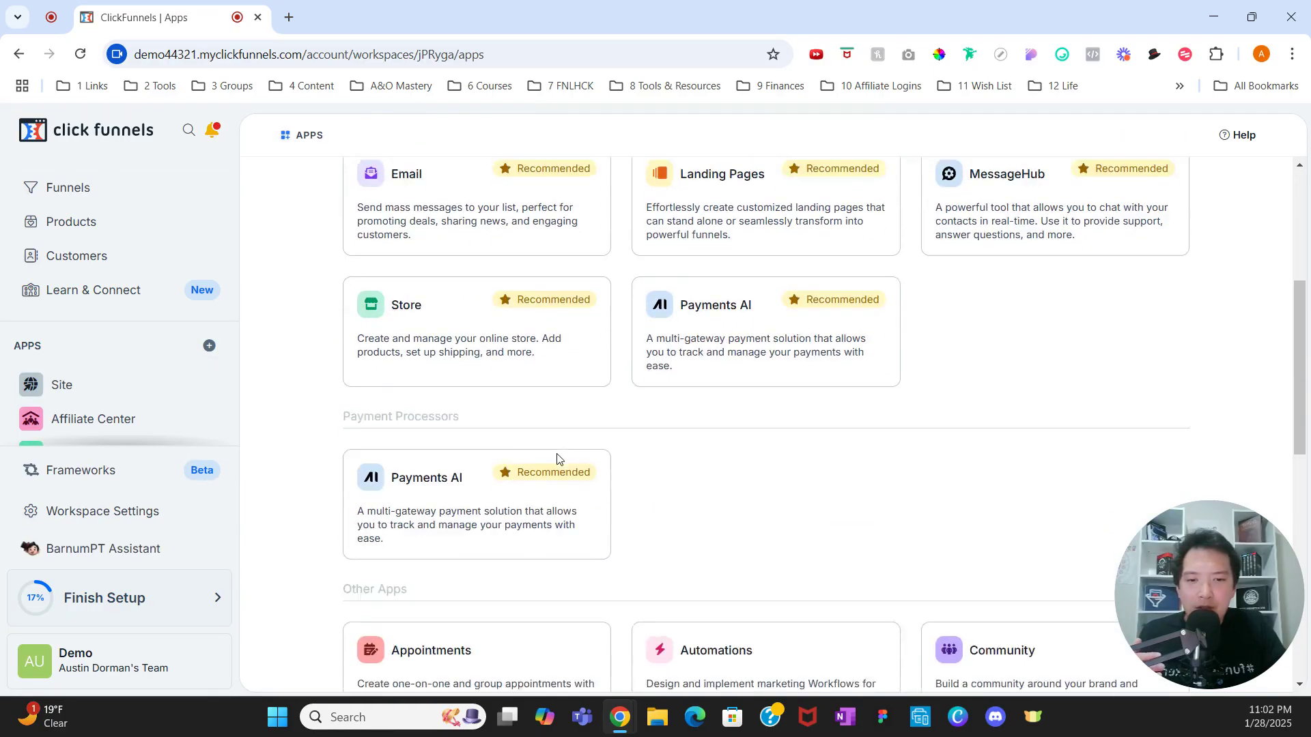
{"action": "scroll", "coordinate": [557, 457], "scroll_direction": "down", "scroll_amount": 1}
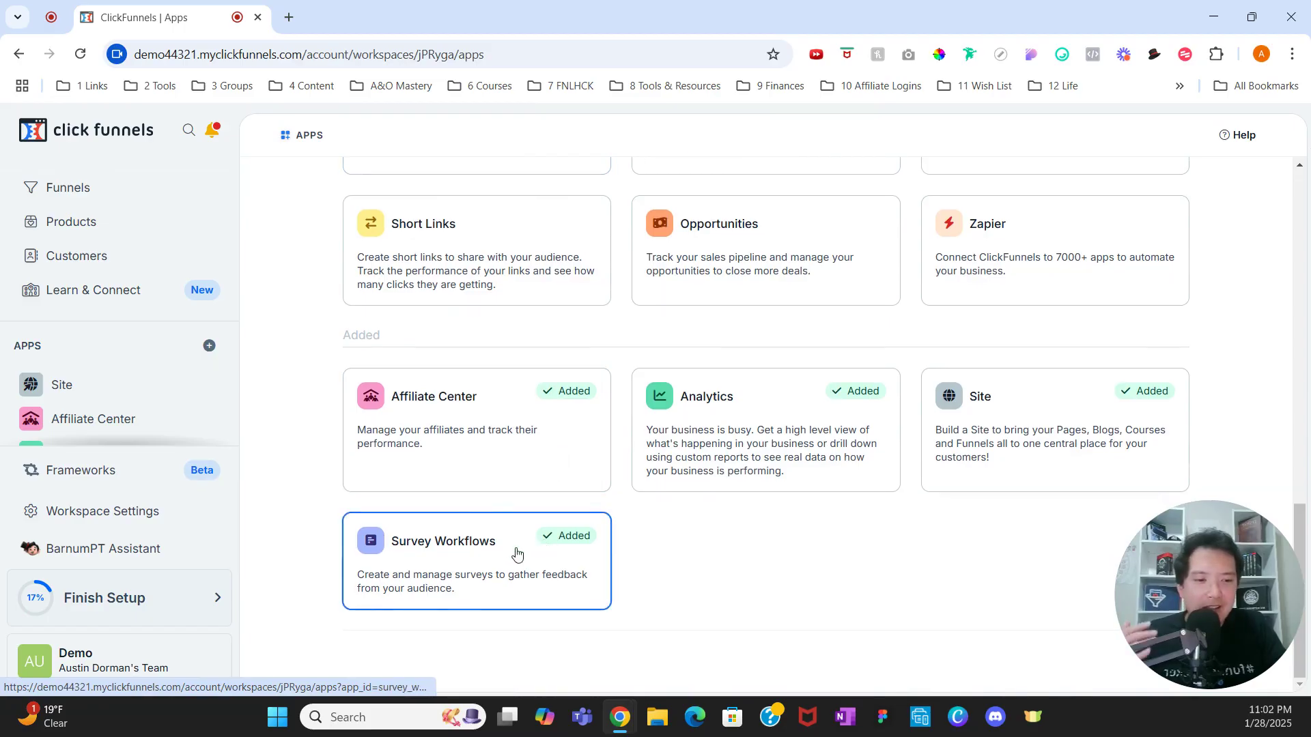
{"action": "scroll", "coordinate": [185, 361], "scroll_direction": "down", "scroll_amount": 1}
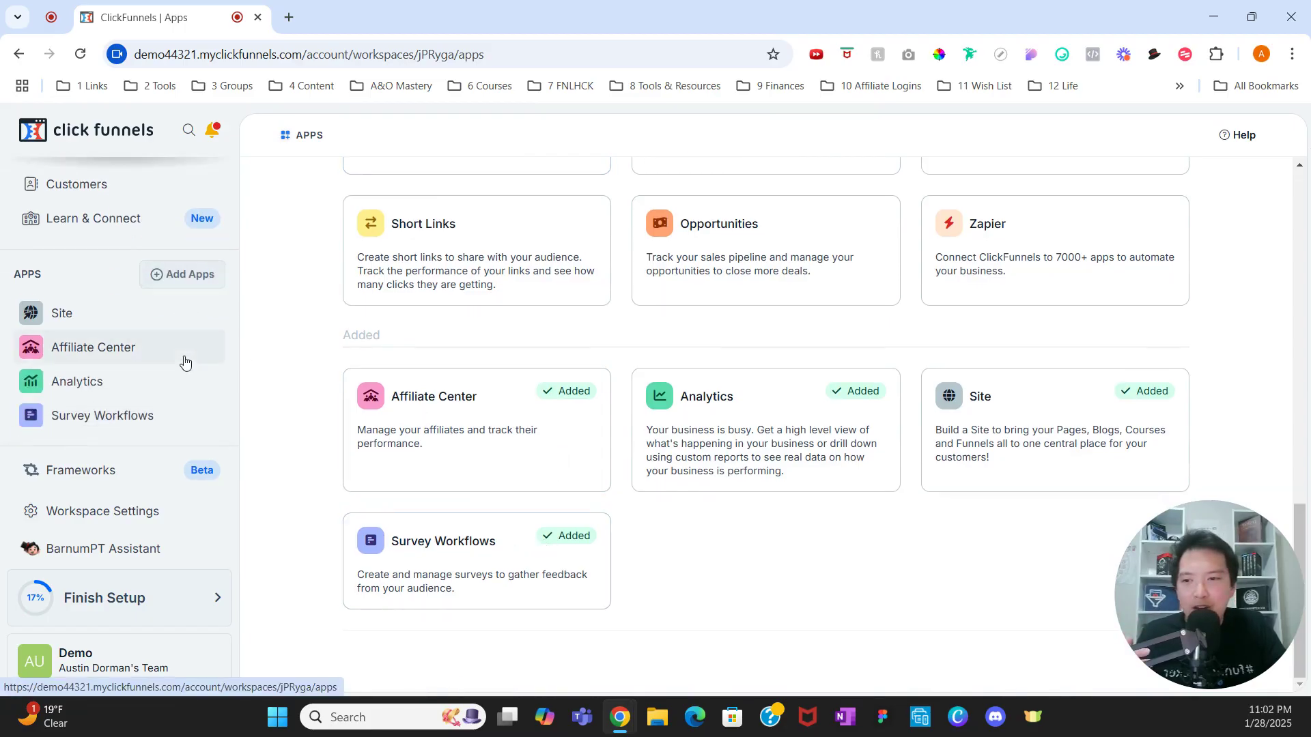
{"action": "left_click", "coordinate": [156, 414]}
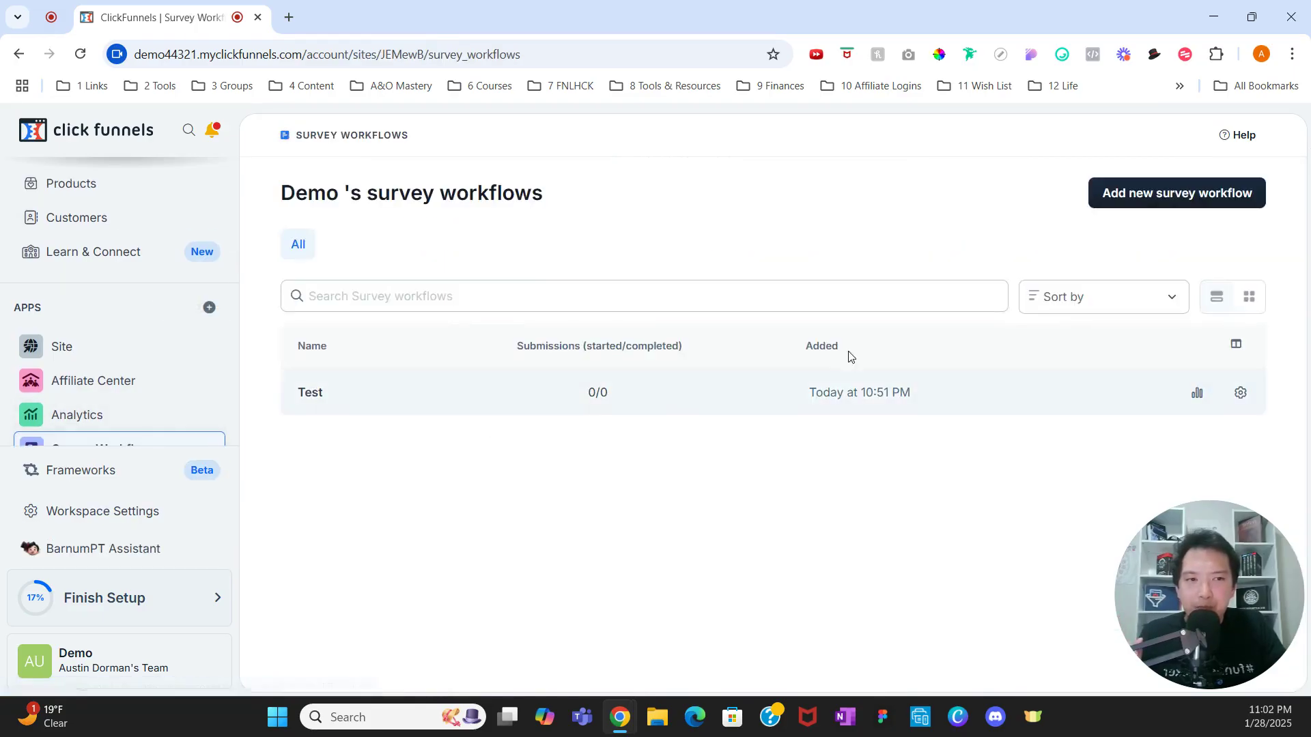
Step: Create a new survey workflow named 'Business Review Survey'
{"action": "left_click", "coordinate": [1148, 195]}
{"action": "left_click", "coordinate": [793, 286]}
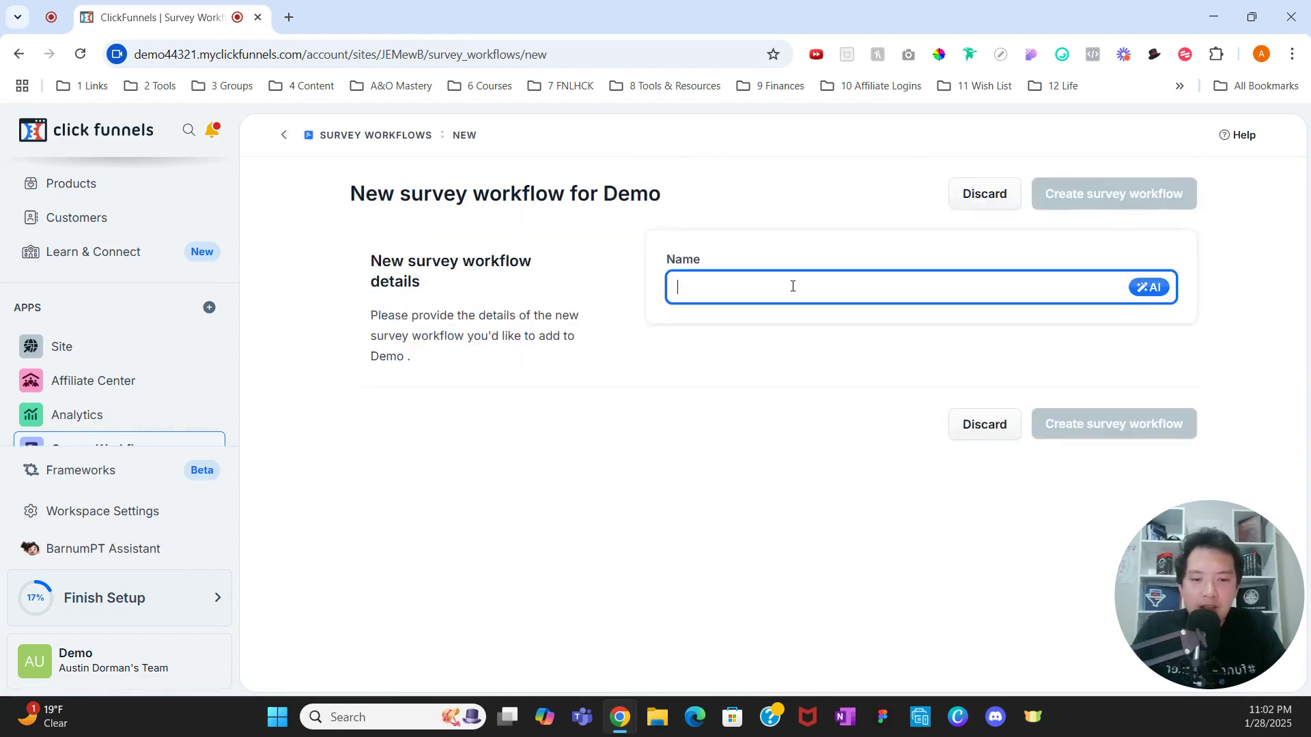
{"action": "type", "text": "Business R"}
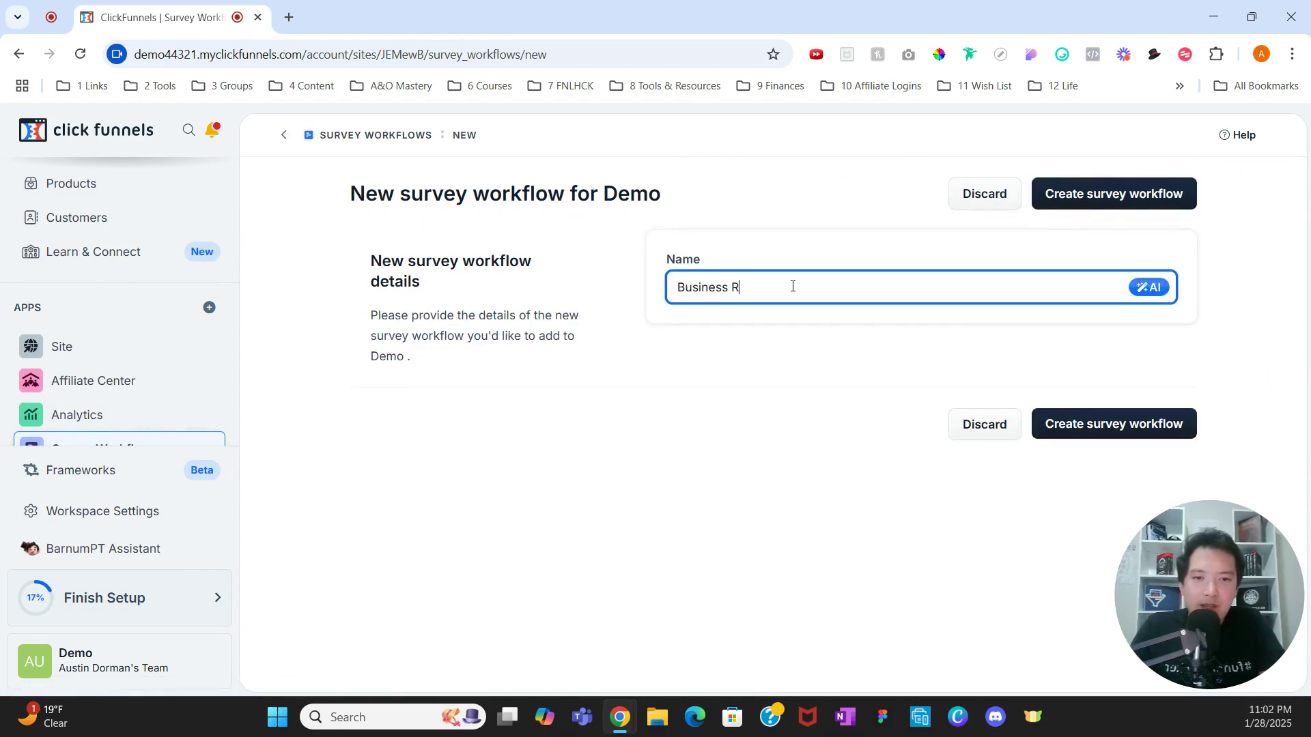
{"action": "type", "text": "eview Survey"}
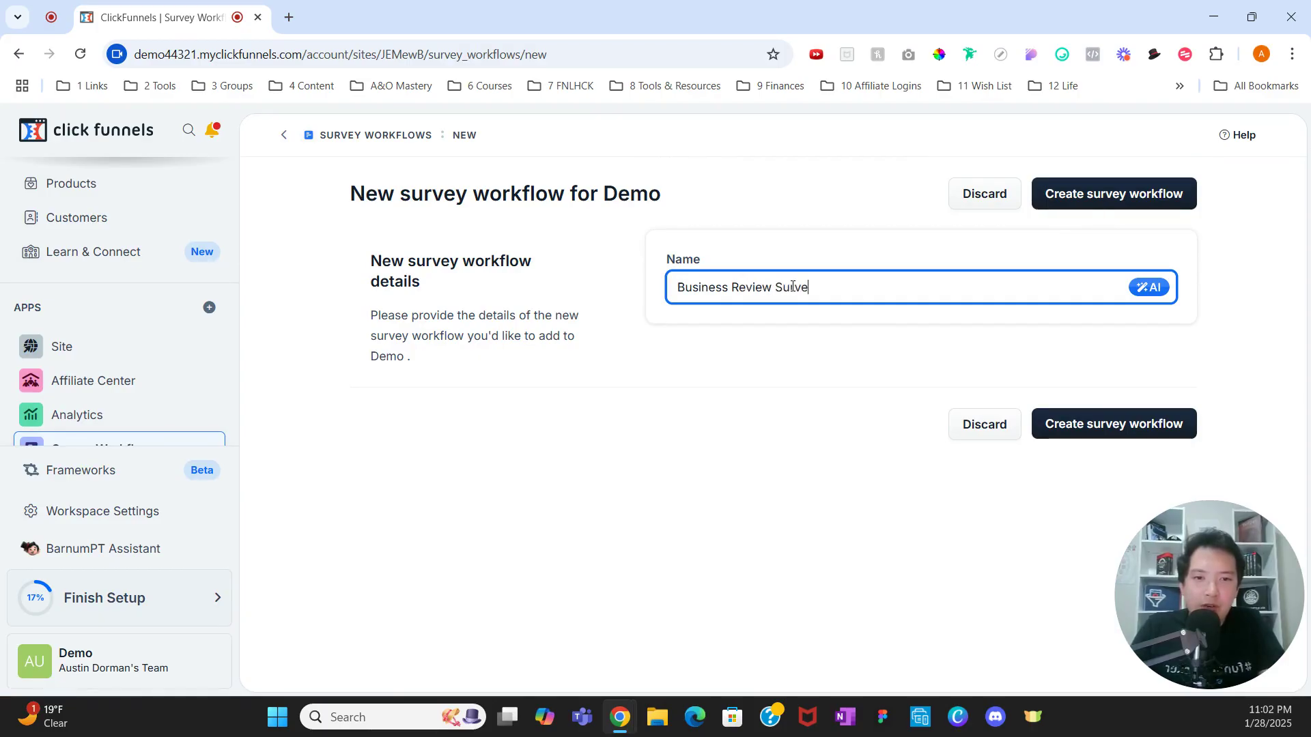
{"action": "left_click", "coordinate": [1078, 191]}
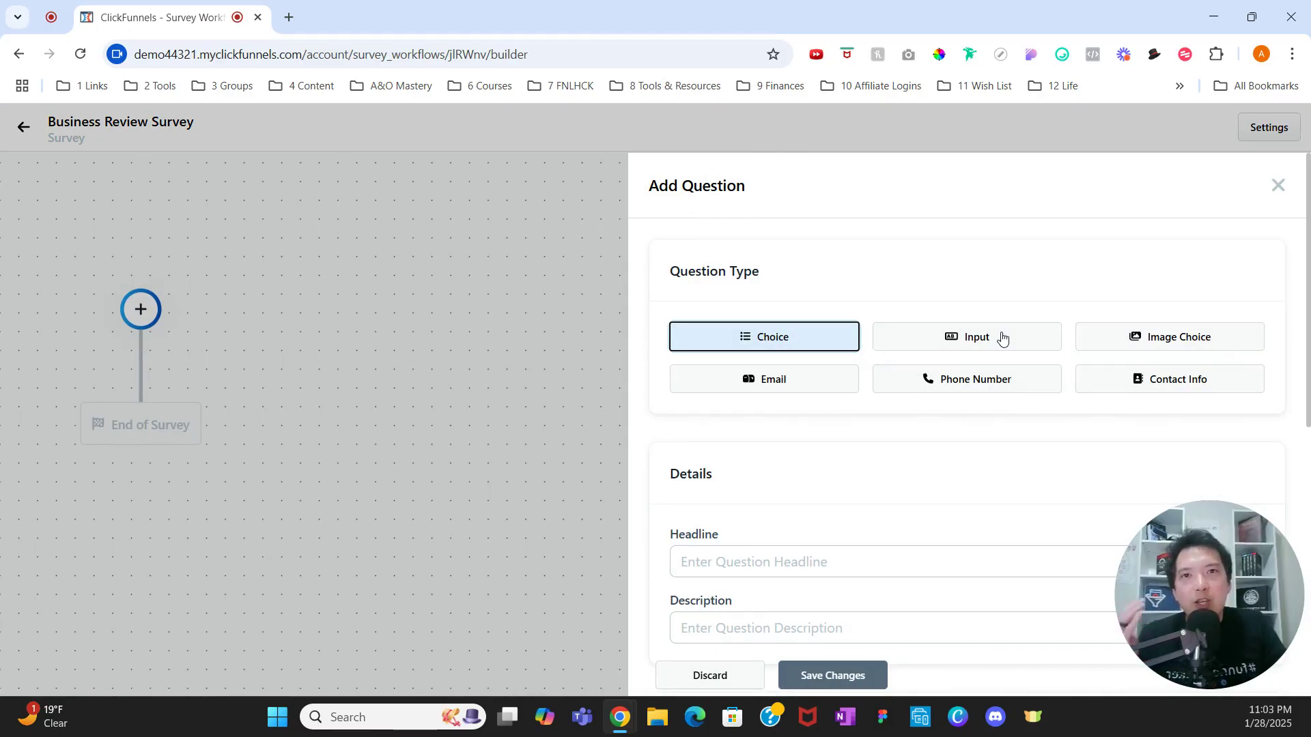
Step: Set the first question's type to Contact Info
{"action": "left_click", "coordinate": [1097, 380]}
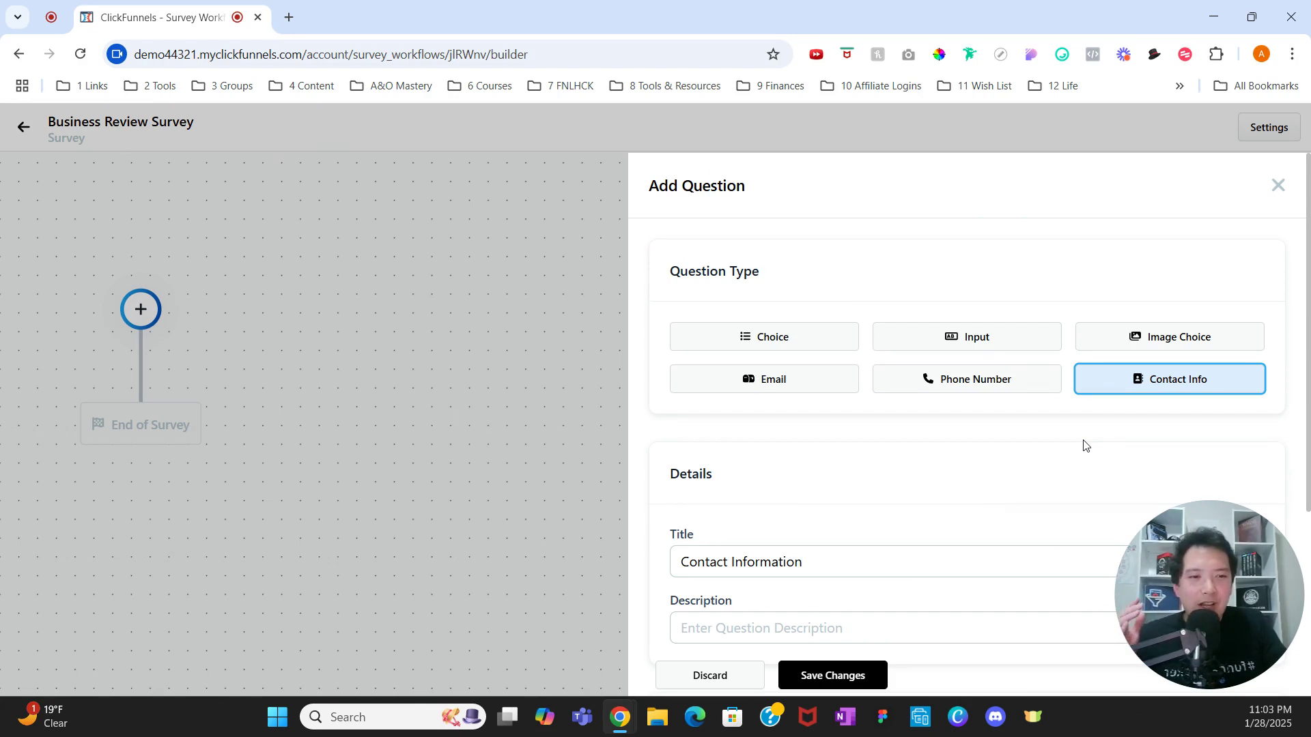
{"action": "scroll", "coordinate": [1082, 445], "scroll_direction": "down", "scroll_amount": 3}
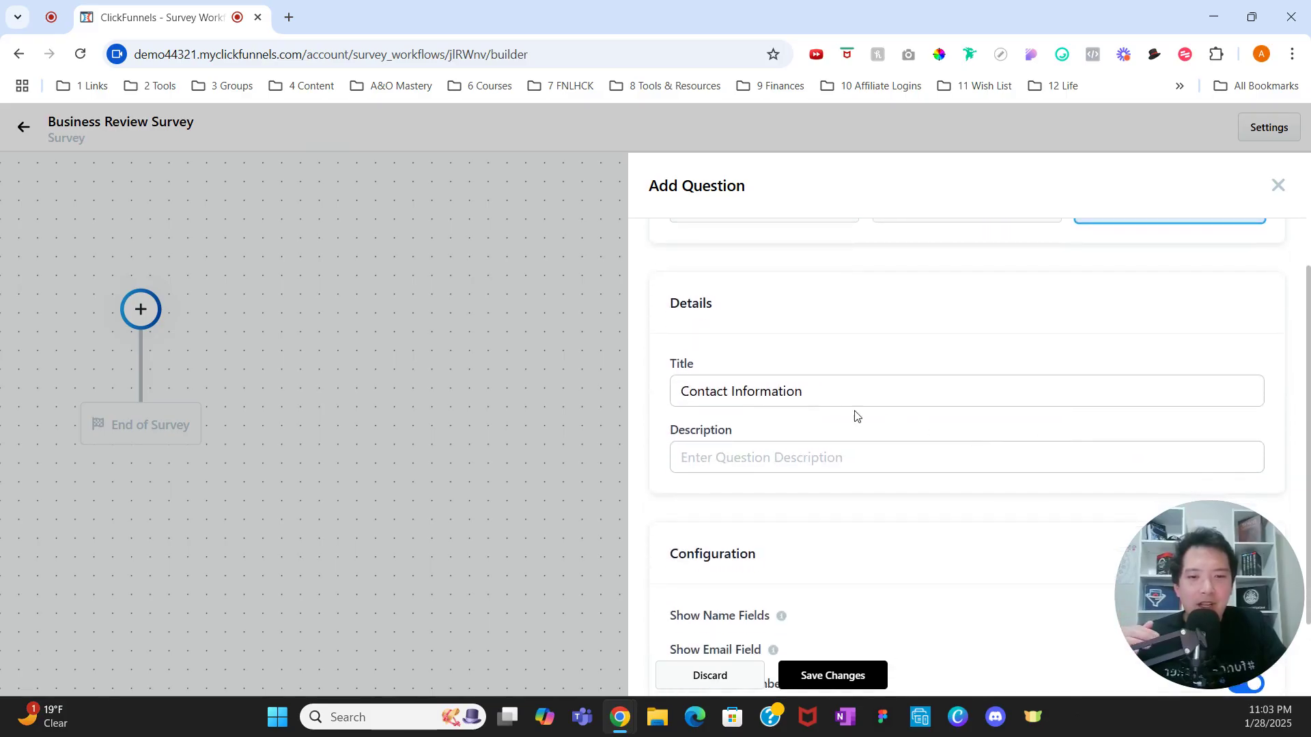
Step: Enter 'Please input your contact information' as the question's description
{"action": "left_click", "coordinate": [792, 455]}
{"action": "type", "text": "Pleas"}
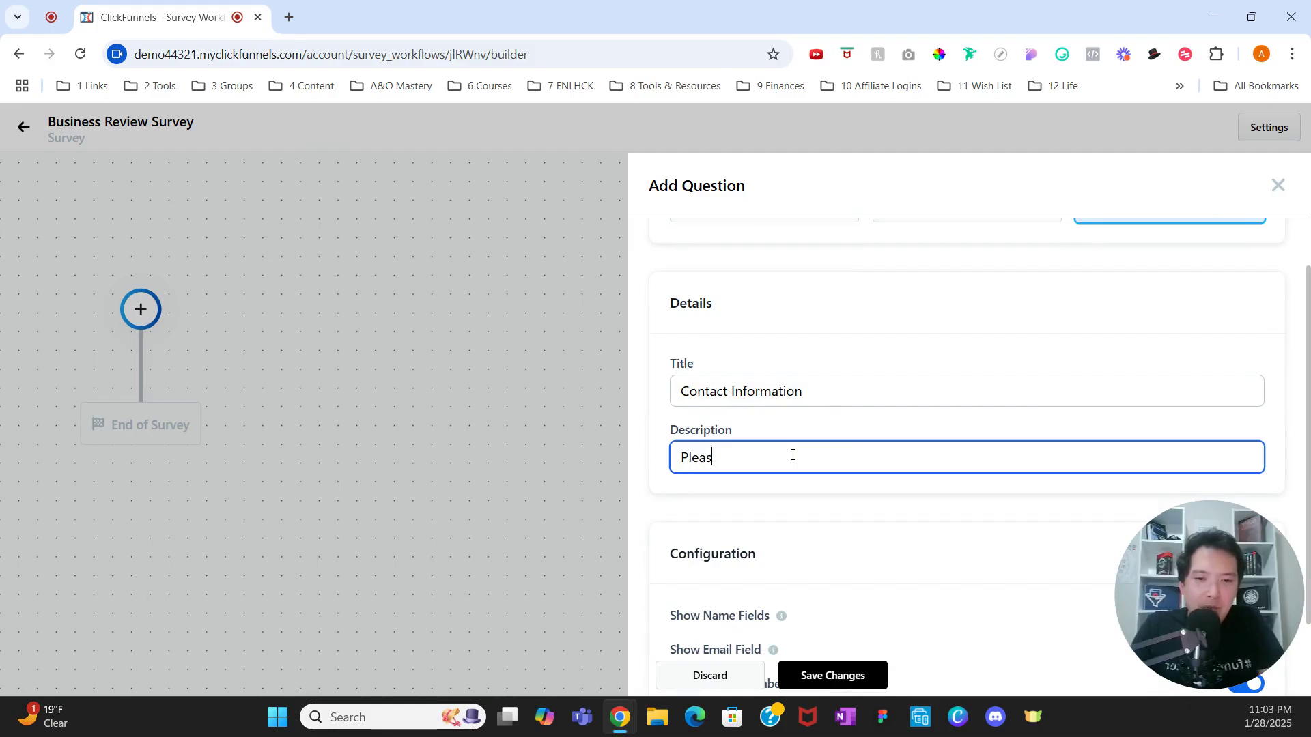
{"action": "type", "text": "e input your "}
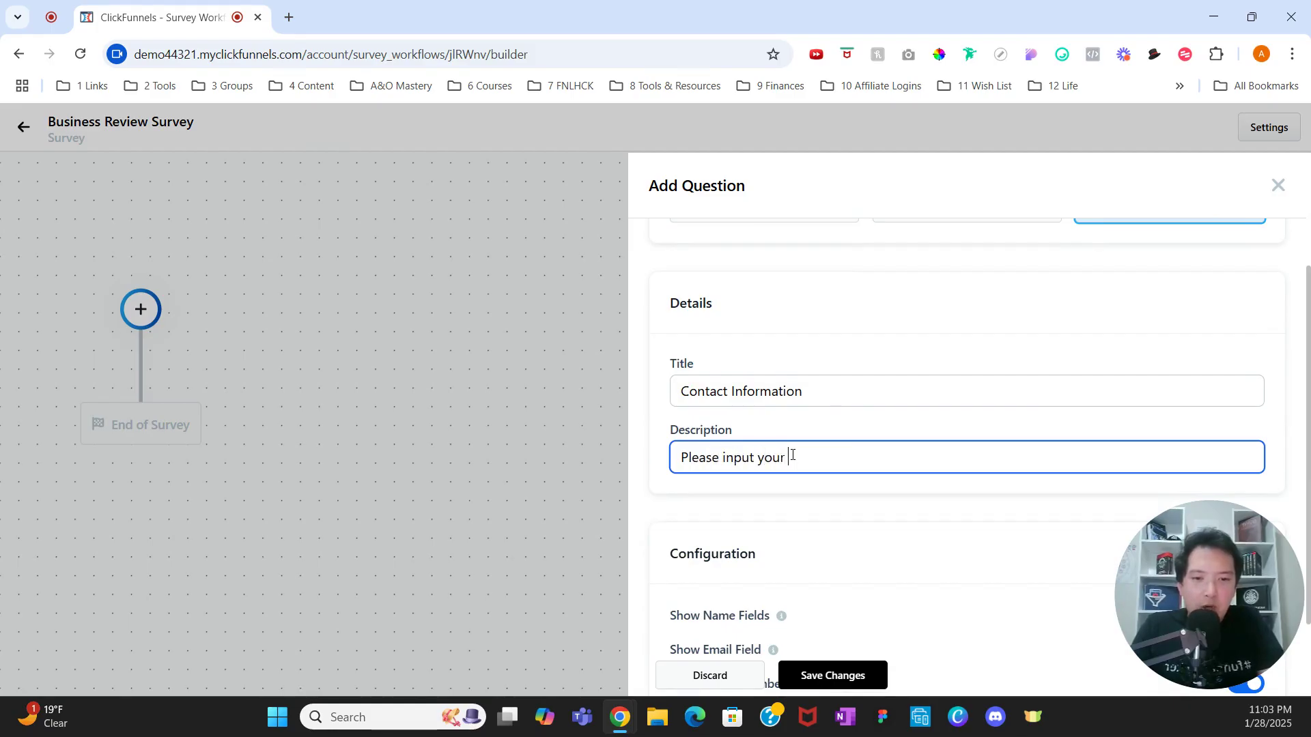
{"action": "type", "text": "contact"}
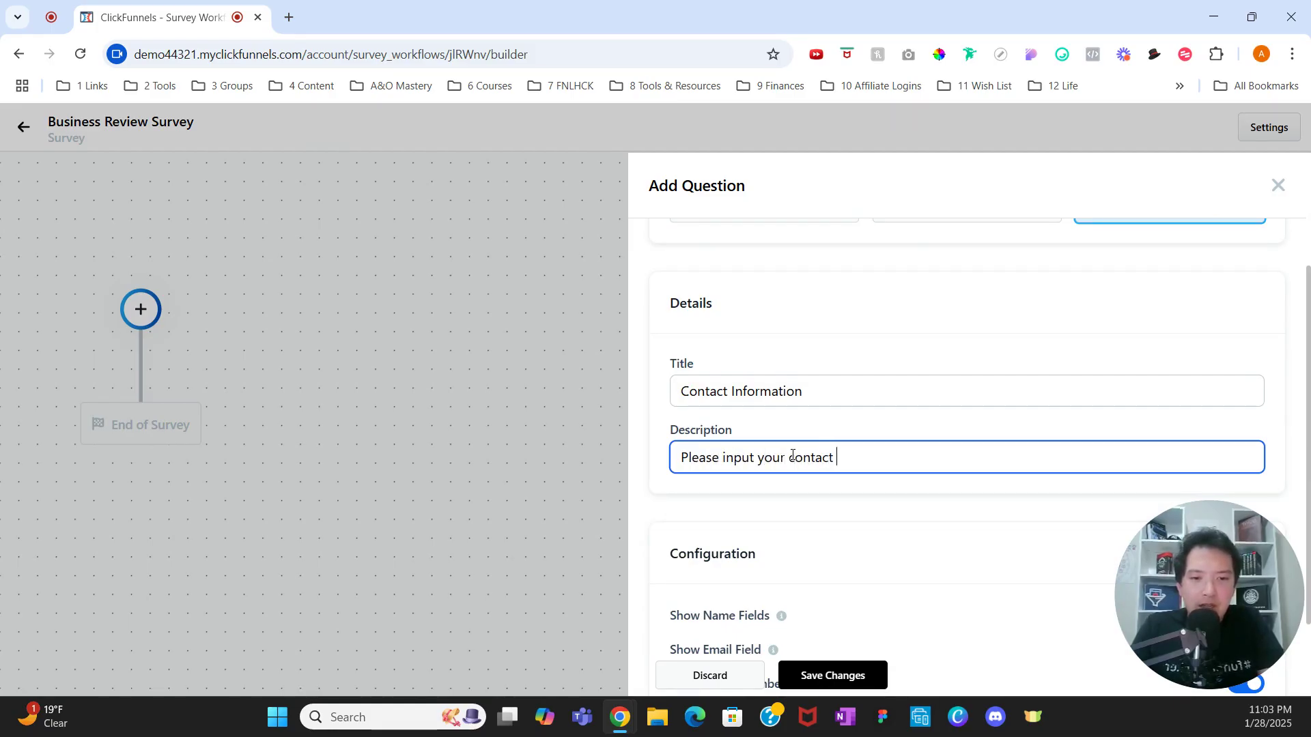
{"action": "type", "text": " information."}
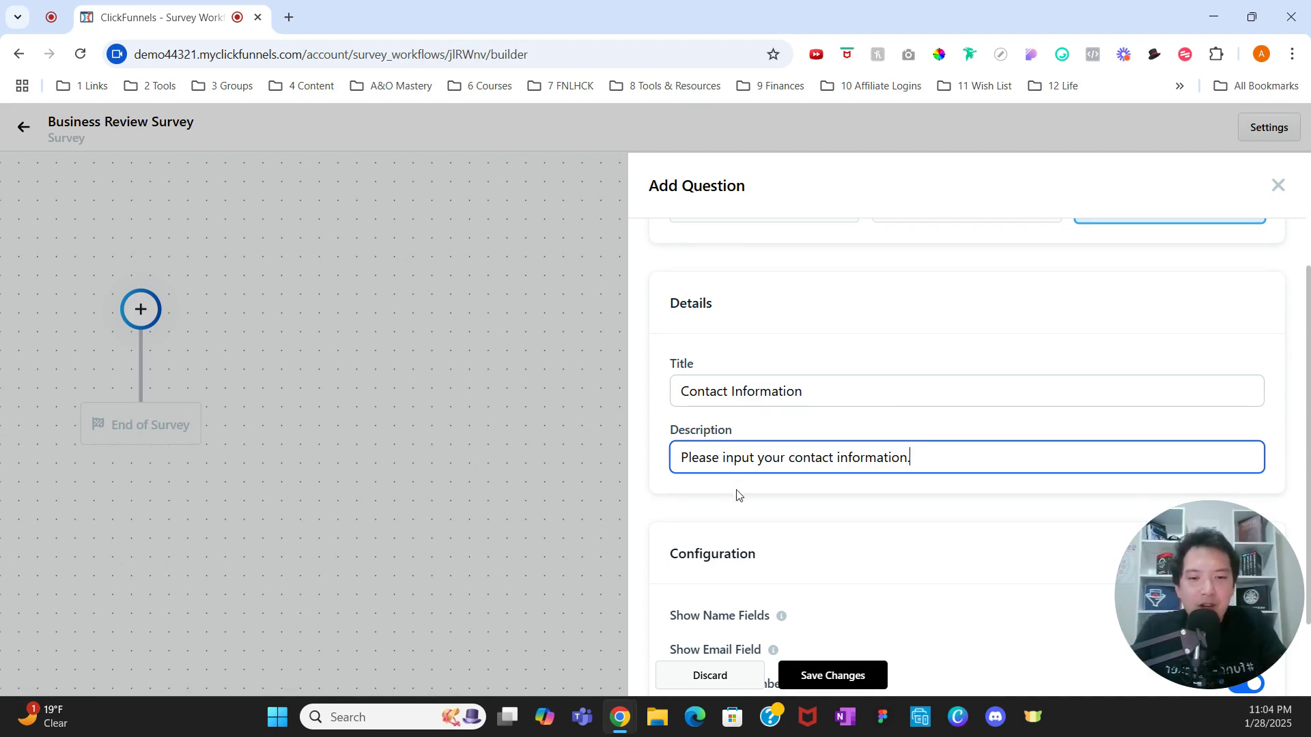
{"action": "scroll", "coordinate": [737, 494], "scroll_direction": "down", "scroll_amount": 2}
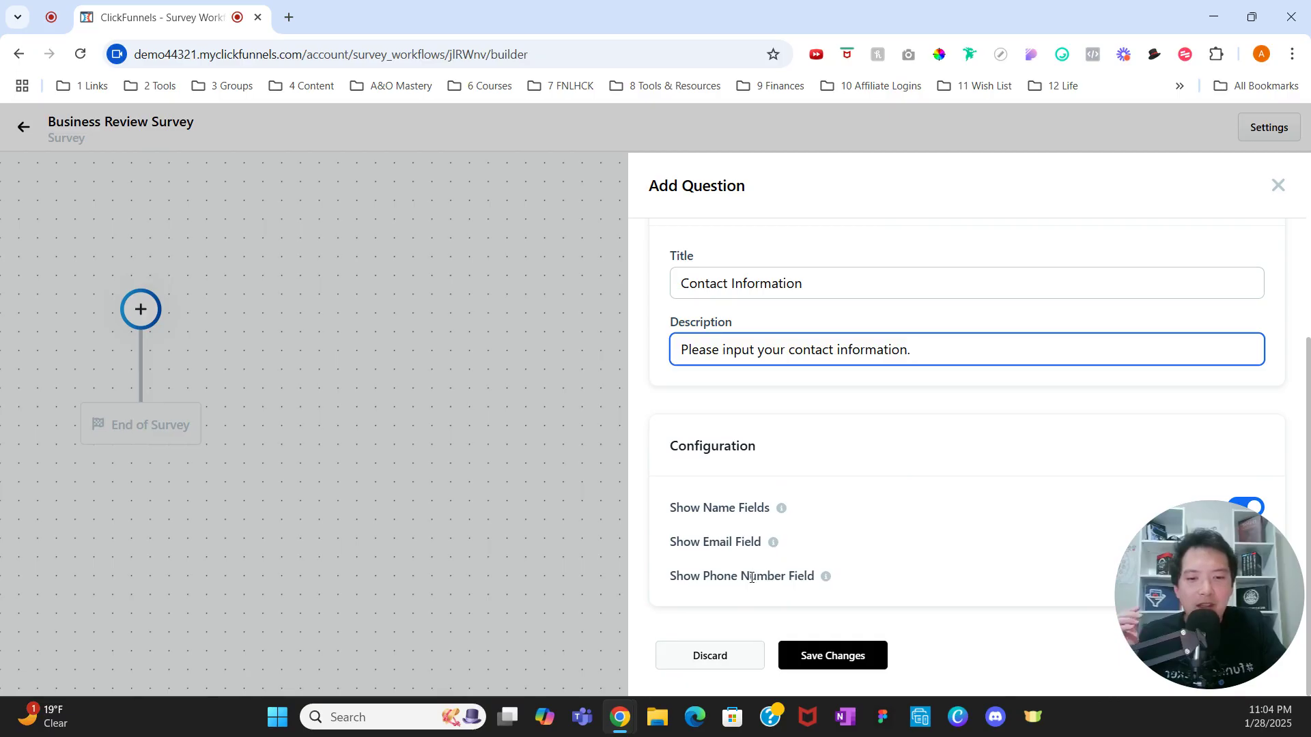
Step: Turn off the phone number field and save the Contact Information question
{"action": "left_click_drag", "start_coordinate": [1181, 588], "coordinate": [1228, 386]}
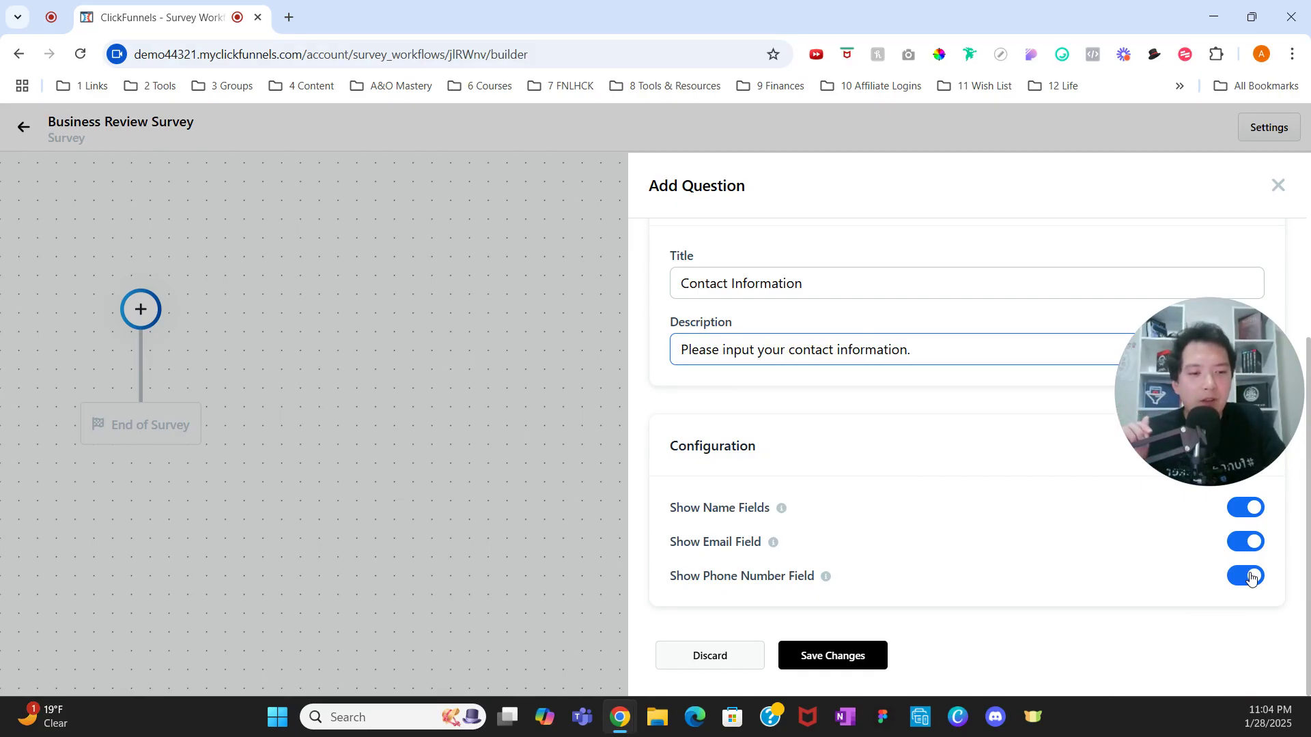
{"action": "left_click", "coordinate": [1251, 577]}
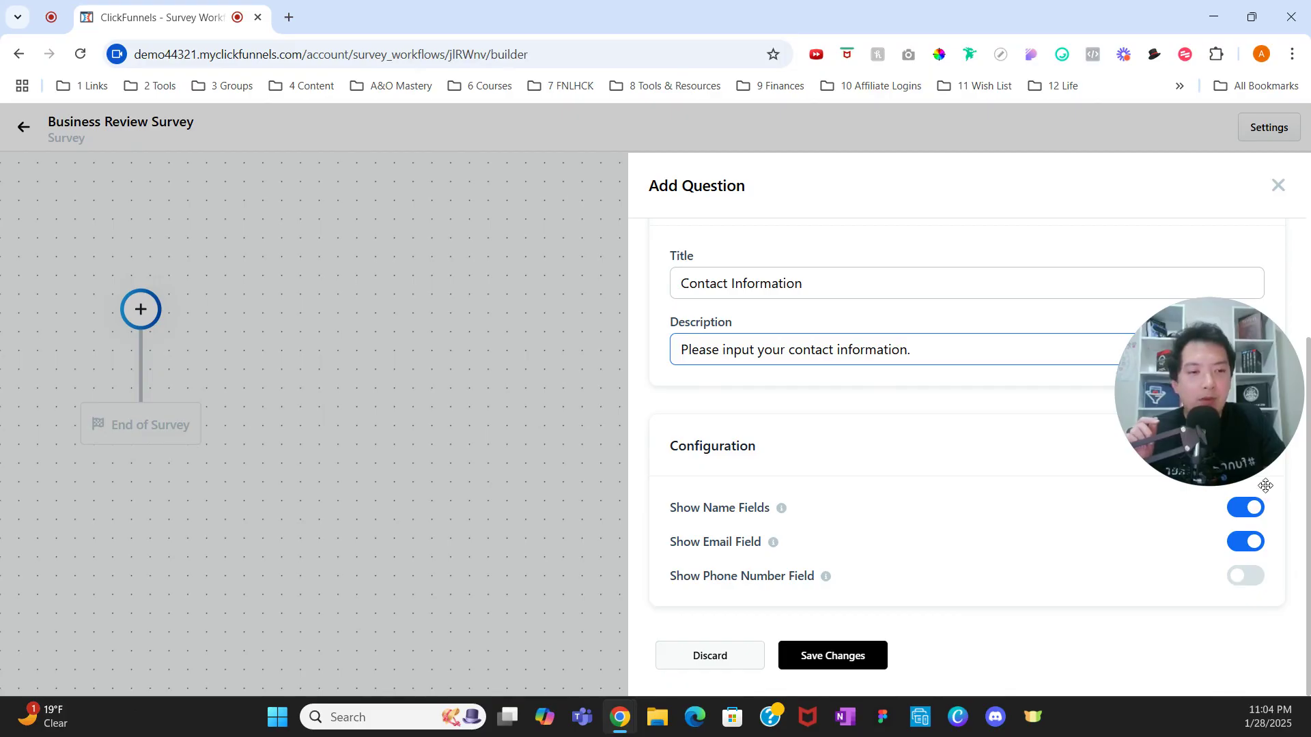
{"action": "left_click", "coordinate": [864, 657]}
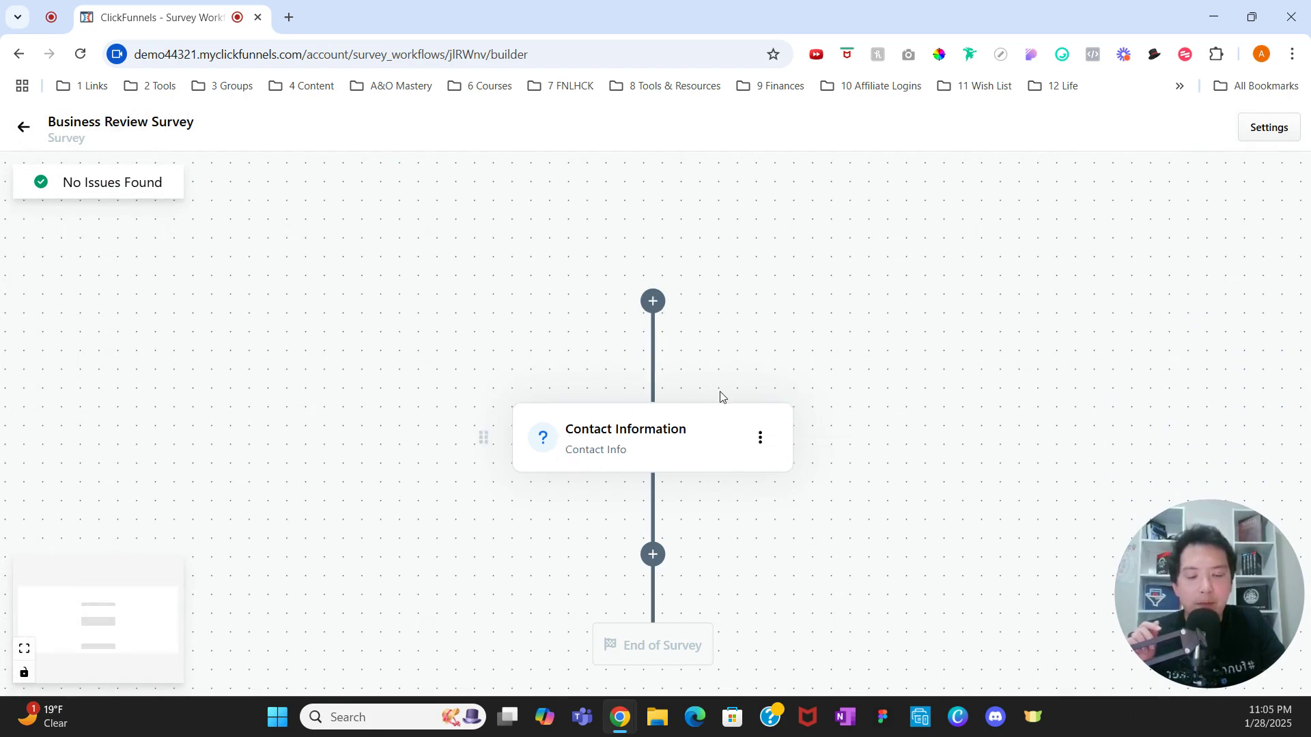
Step: Insert a new question step below Contact Information
{"action": "scroll", "coordinate": [719, 408], "scroll_direction": "down", "scroll_amount": 1}
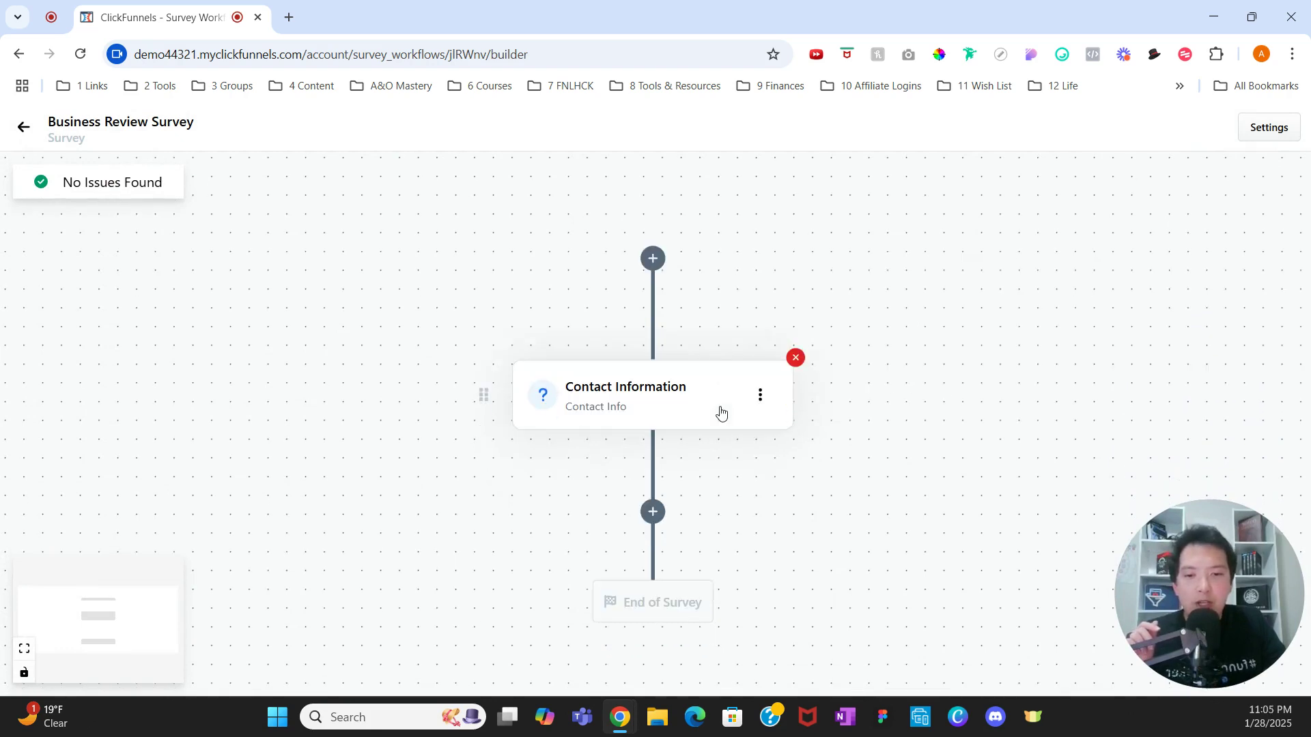
{"action": "left_click", "coordinate": [653, 513]}
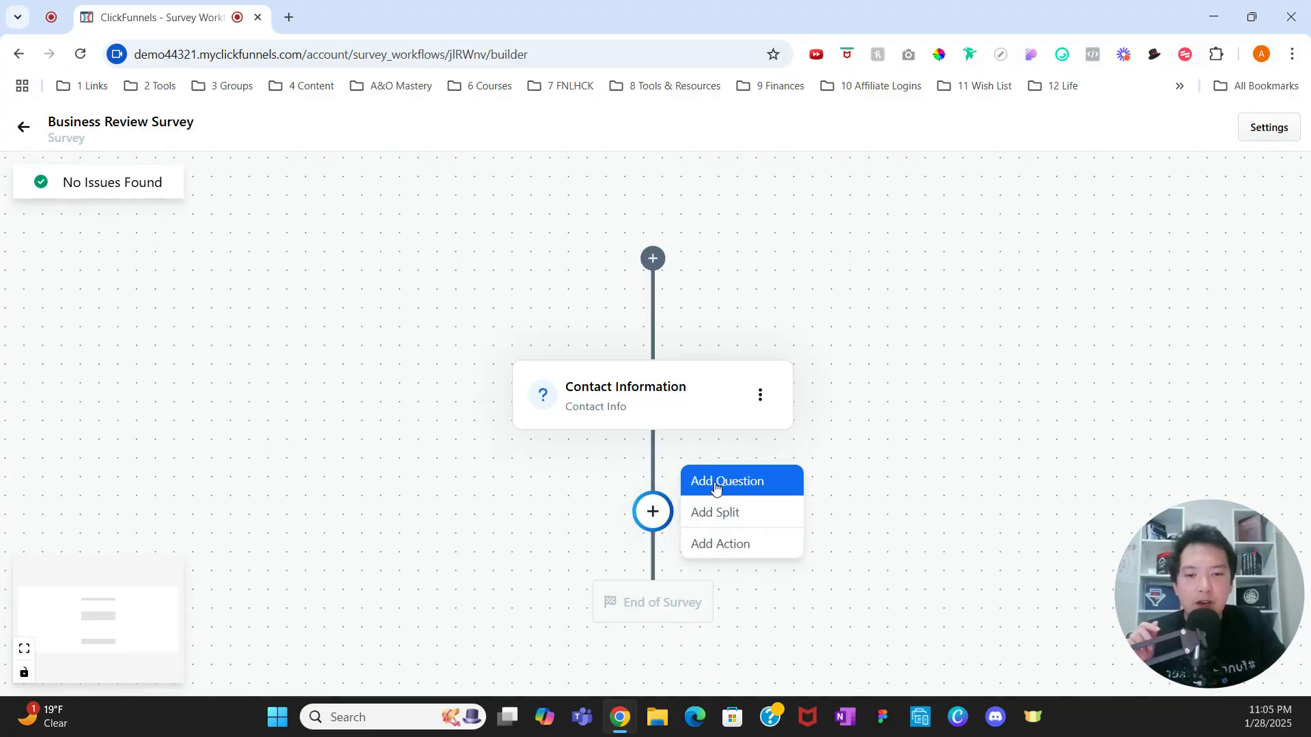
{"action": "left_click", "coordinate": [716, 483]}
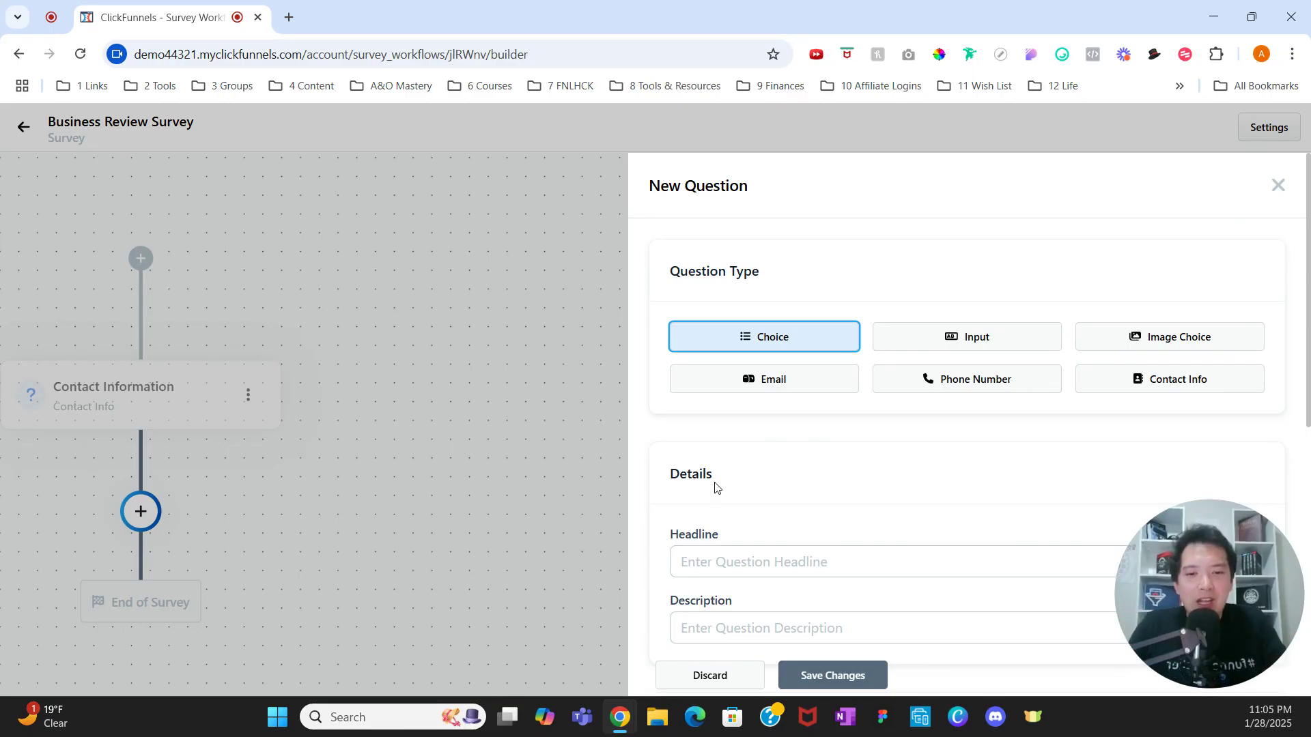
Step: Give the question the headline 'How did we do?' and description 'Please select a startrating'
{"action": "left_click", "coordinate": [733, 555]}
{"action": "type", "text": "H"}
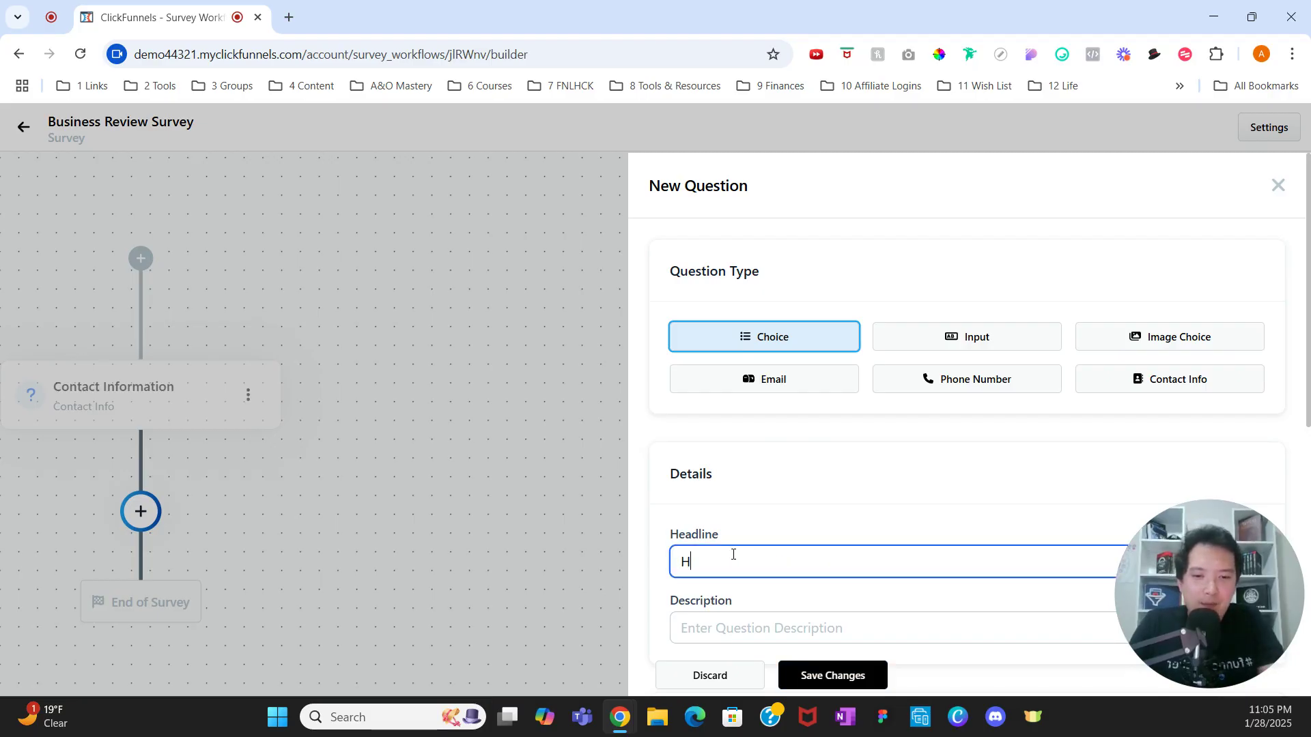
{"action": "type", "text": "ow did we do?"}
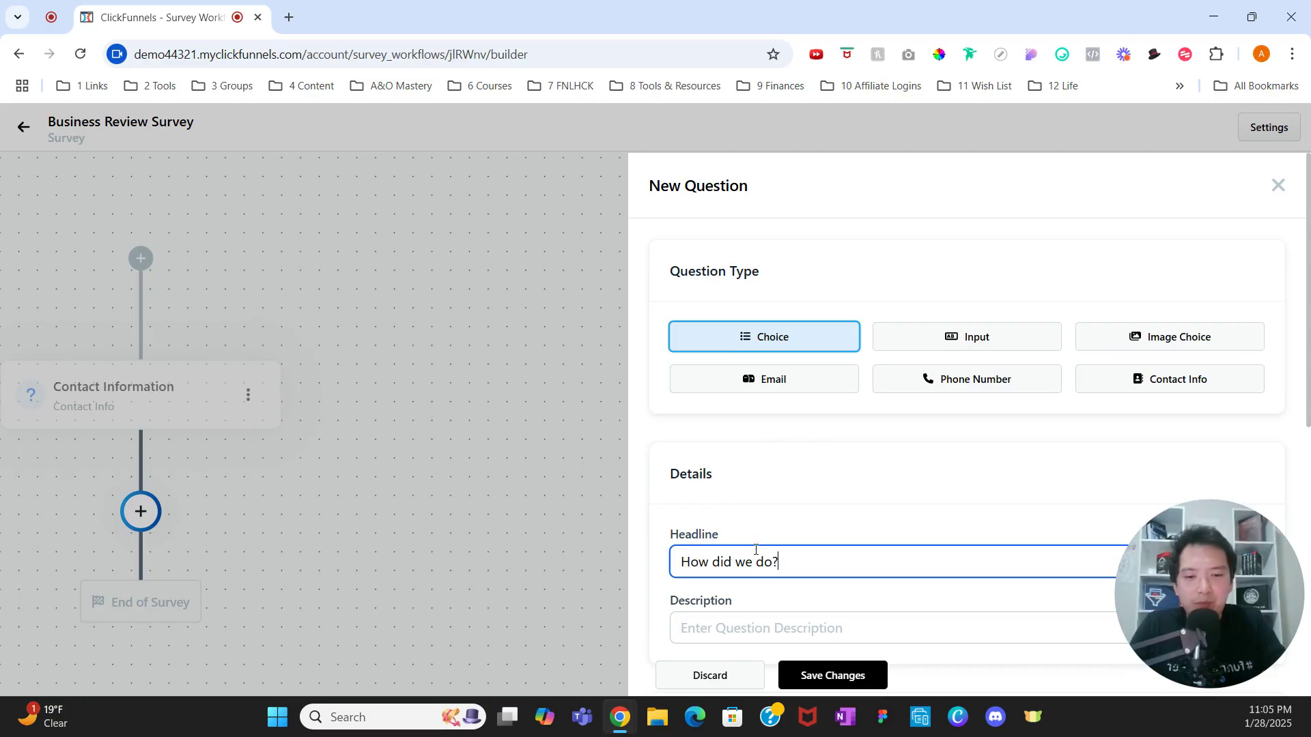
{"action": "scroll", "coordinate": [755, 535], "scroll_direction": "down", "scroll_amount": 3}
{"action": "left_click", "coordinate": [761, 465]}
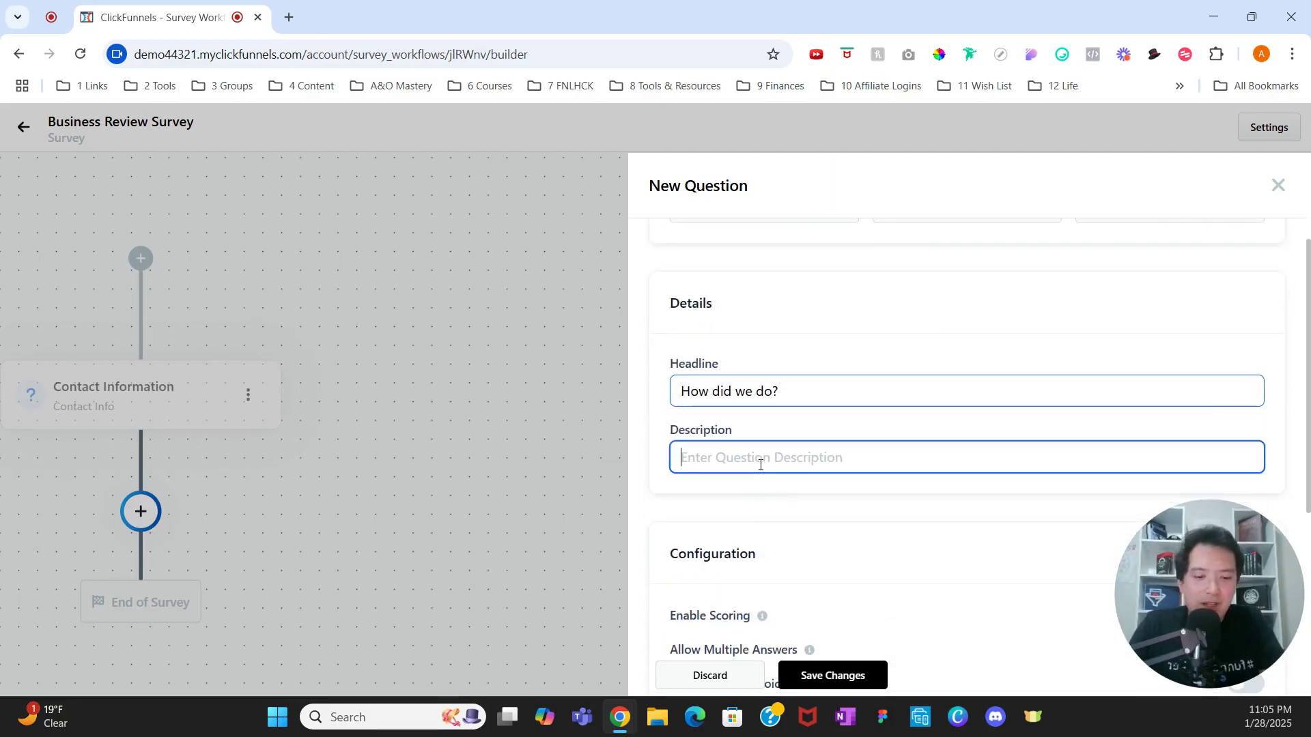
{"action": "type", "text": "Please select a start"}
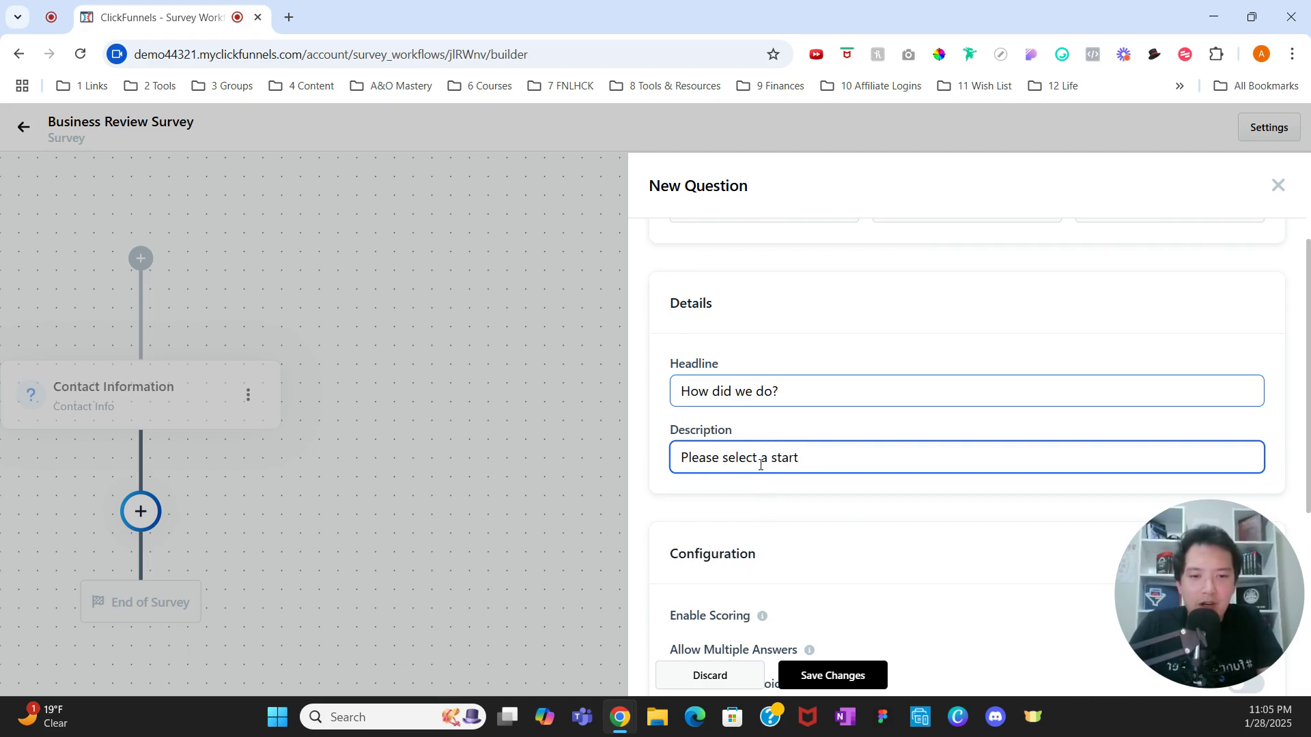
{"action": "type", "text": "rating."}
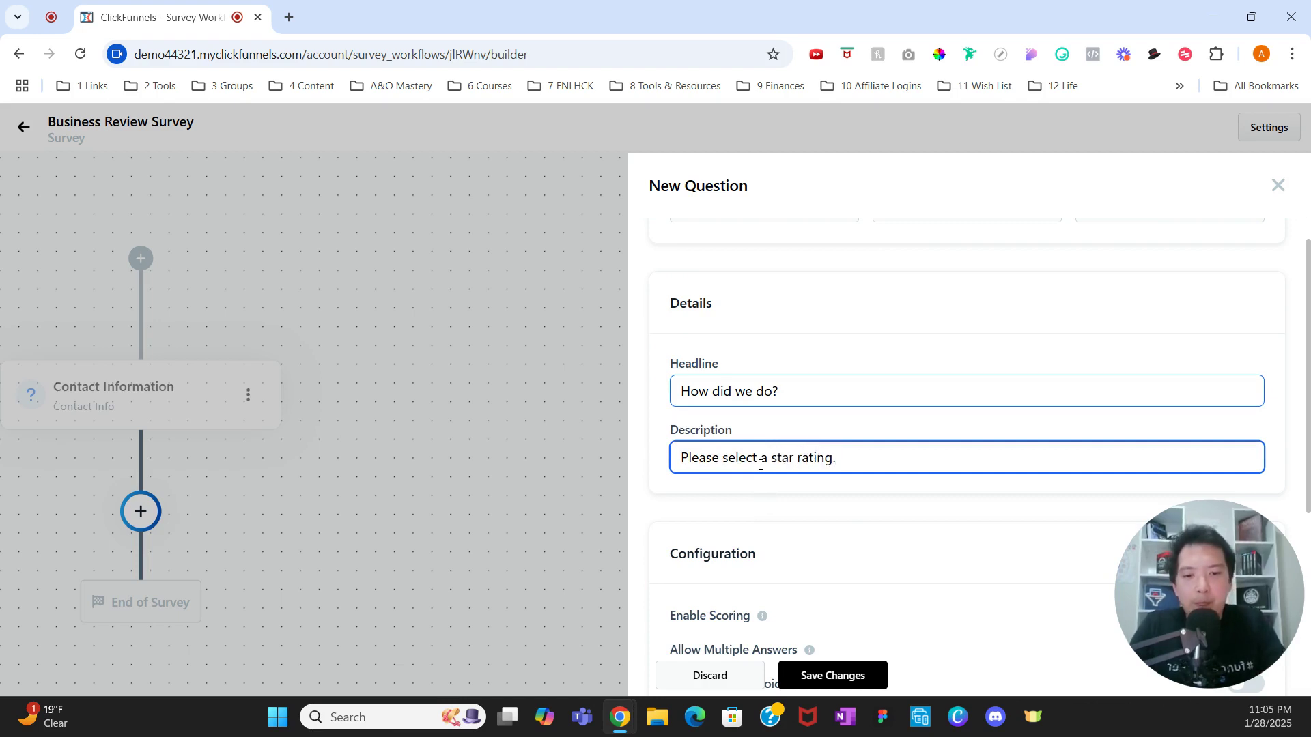
Step: Enable scoring and add the first answer option
{"action": "scroll", "coordinate": [761, 465], "scroll_direction": "down", "scroll_amount": 5}
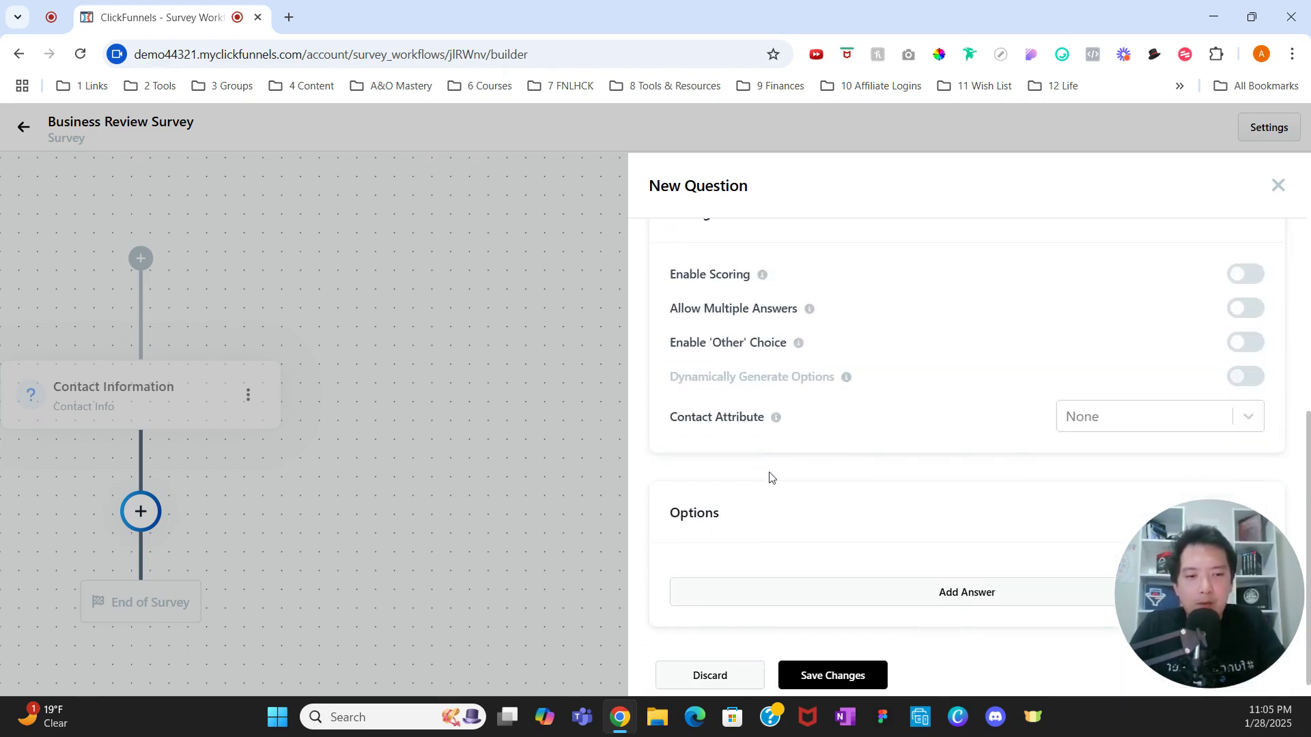
{"action": "left_click", "coordinate": [1241, 275]}
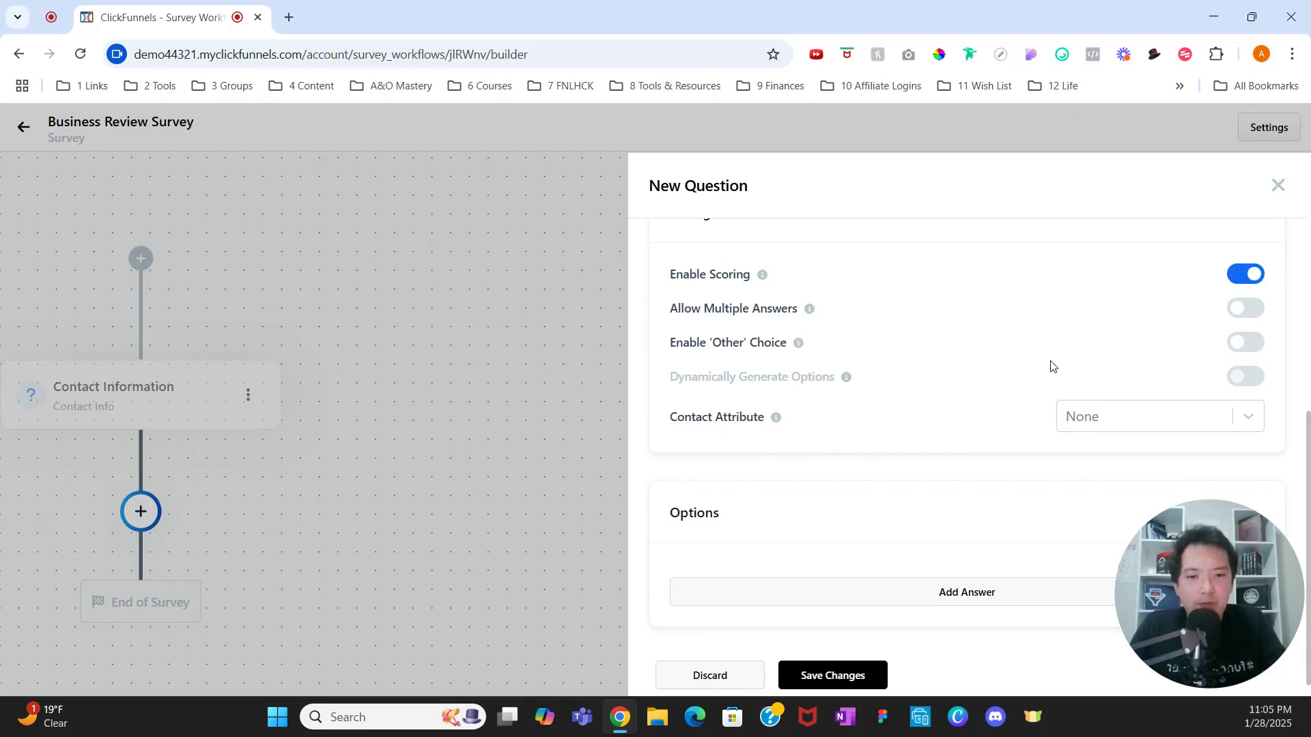
{"action": "scroll", "coordinate": [1030, 396], "scroll_direction": "down", "scroll_amount": 1}
{"action": "left_click", "coordinate": [958, 572]}
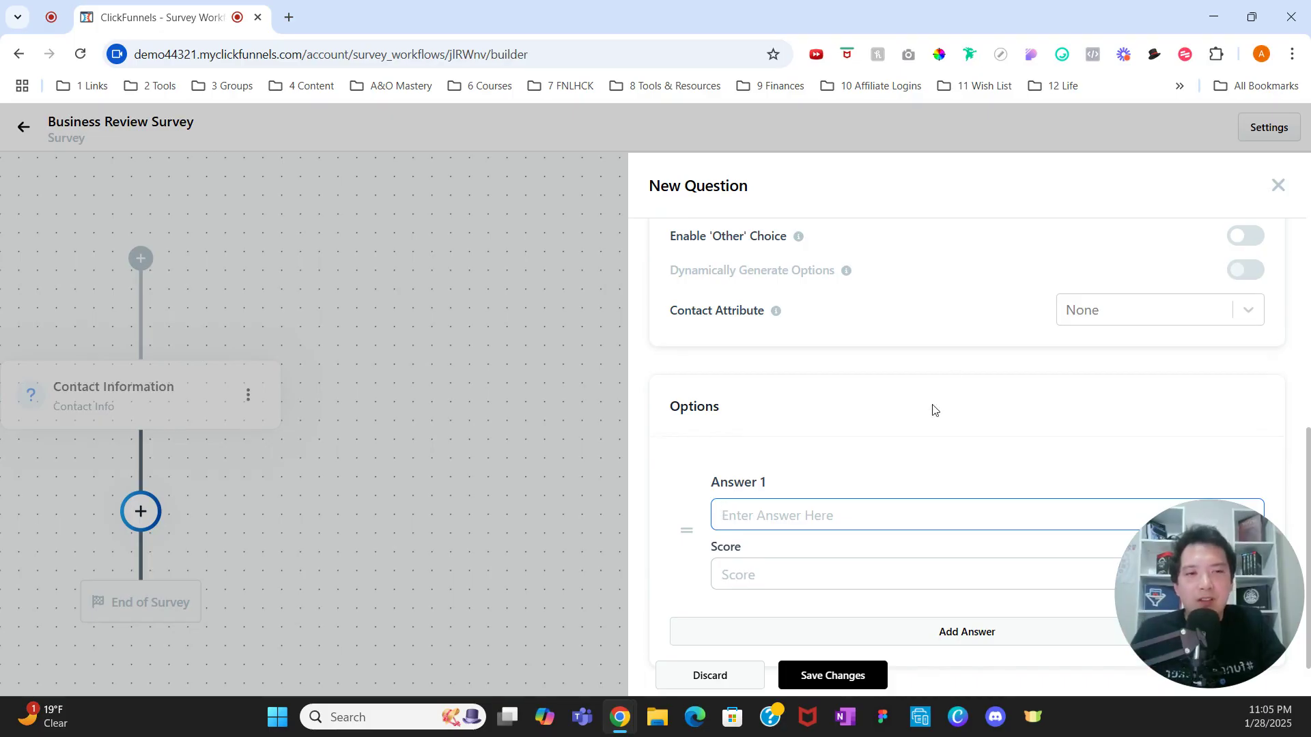
Step: Copy a star emoji, then fill Answers 1 and 2 with stars, each scored 1
{"action": "left_click", "coordinate": [1062, 55]}
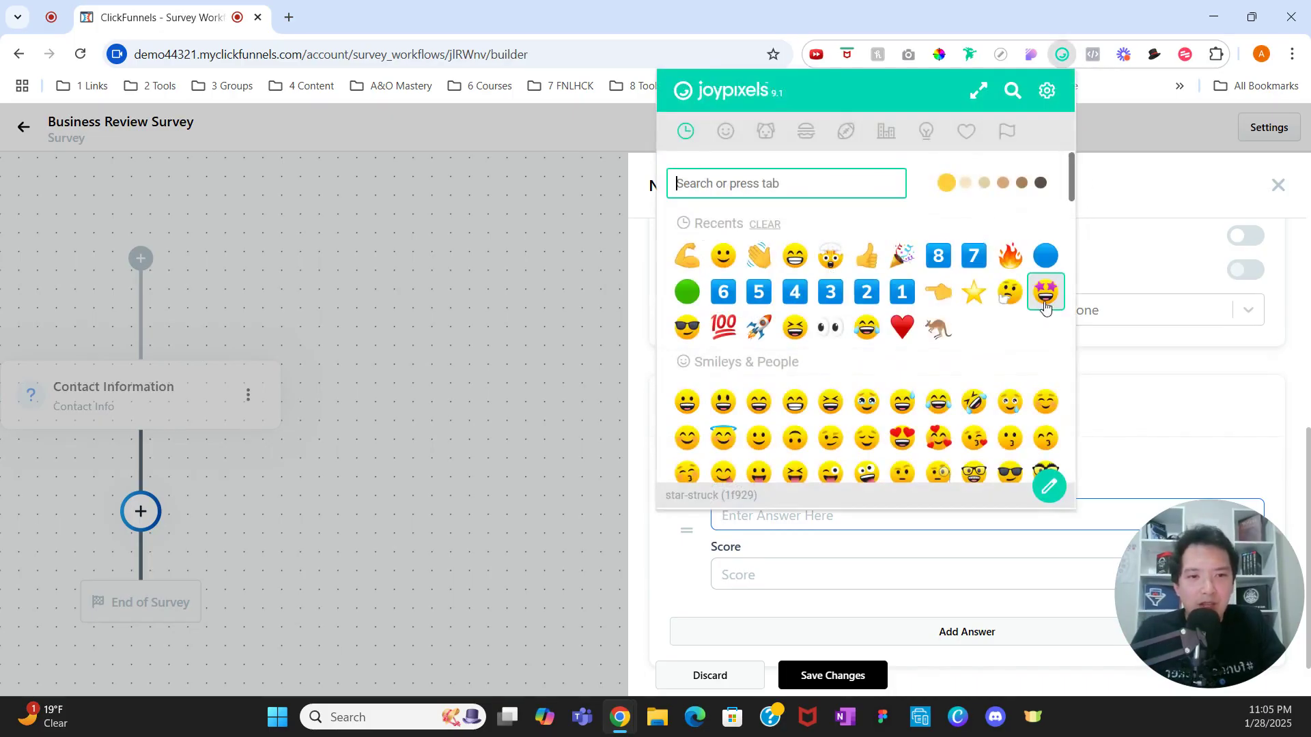
{"action": "left_click", "coordinate": [974, 294]}
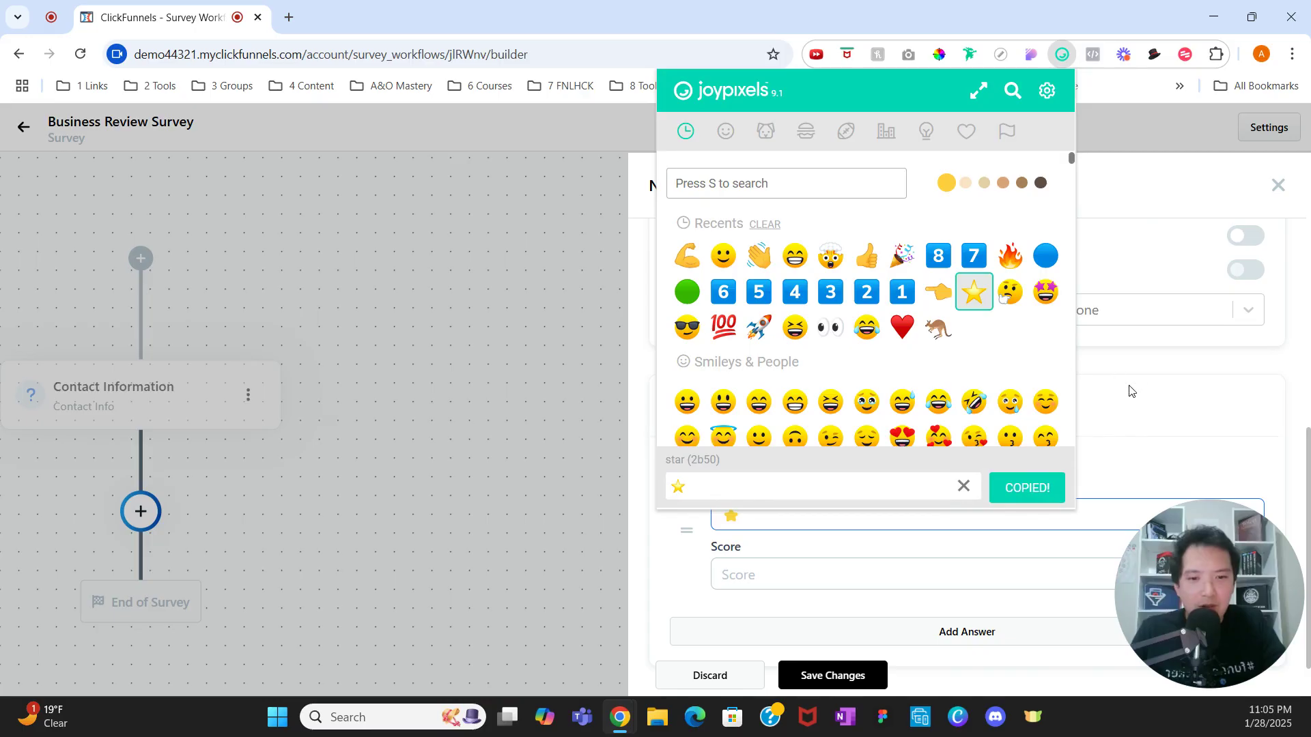
{"action": "left_click", "coordinate": [1127, 388]}
{"action": "left_click", "coordinate": [758, 575]}
{"action": "type", "text": "1"}
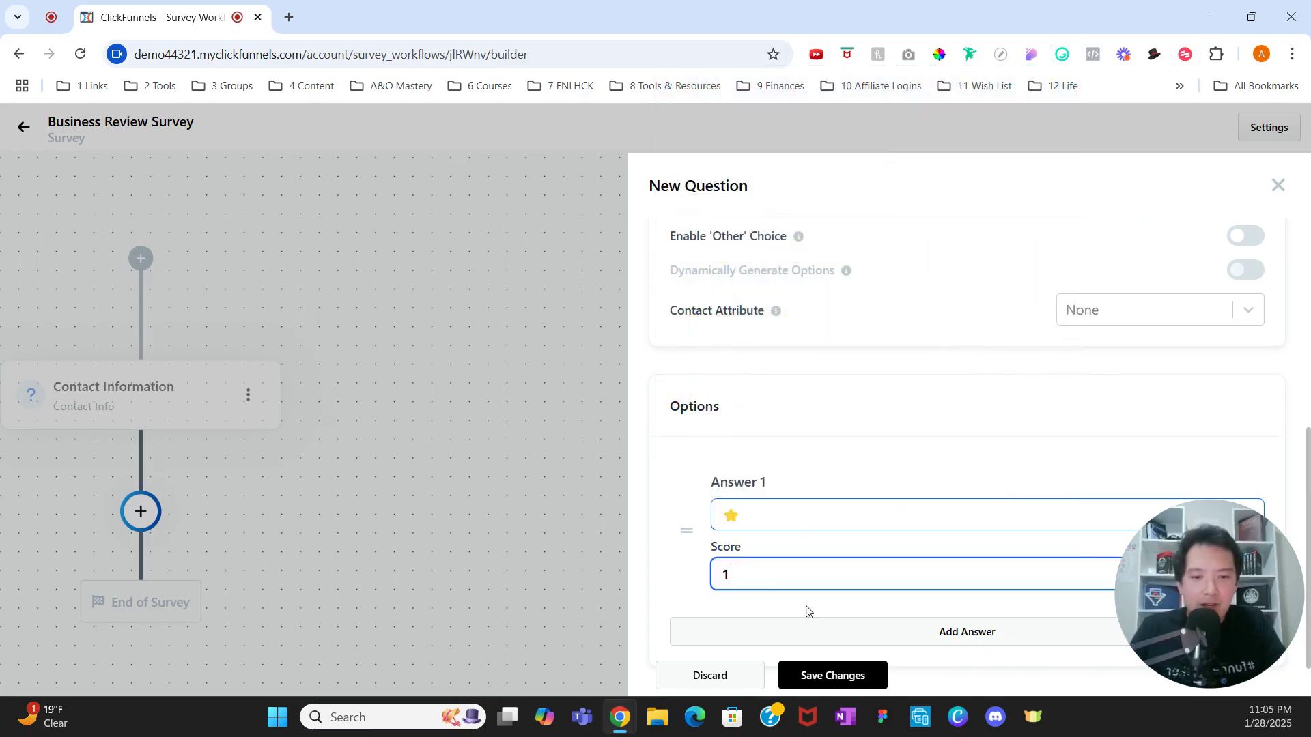
{"action": "left_click", "coordinate": [833, 633]}
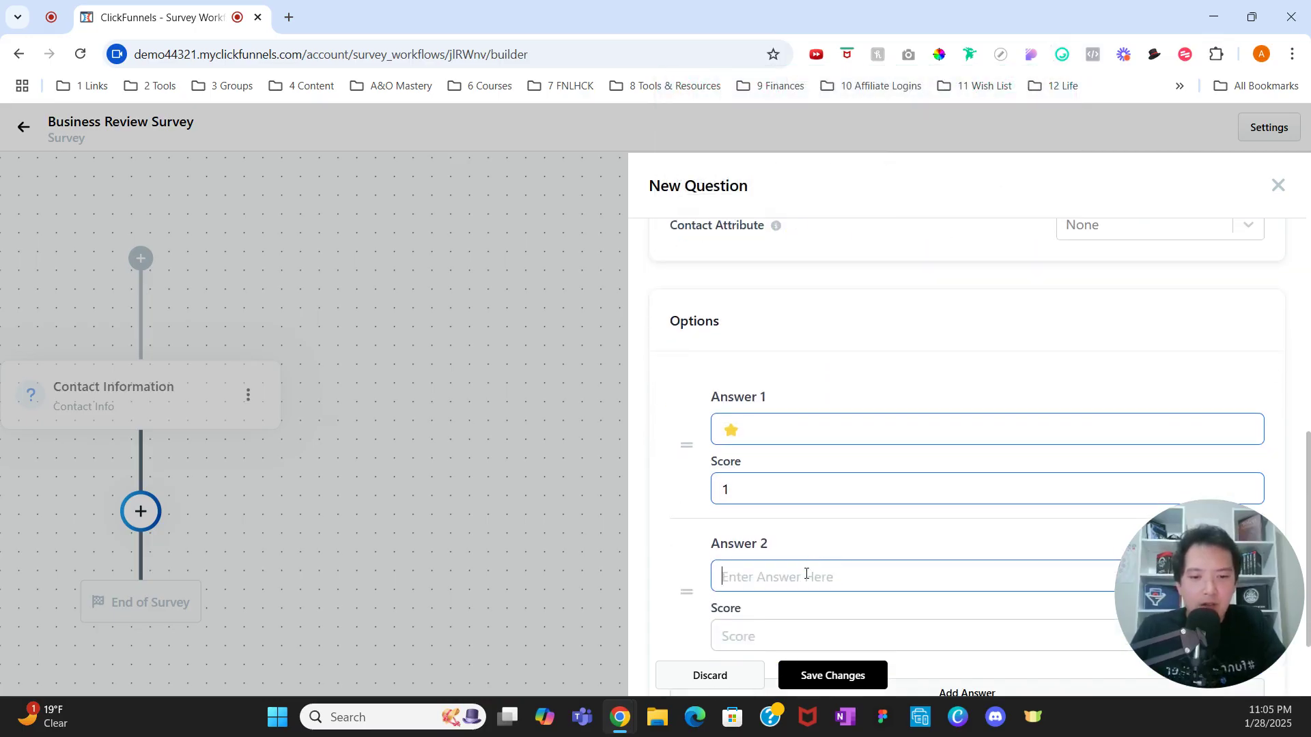
{"action": "left_click", "coordinate": [805, 574]}
{"action": "type", "text": "⭐"}
{"action": "type", "text": "⭐"}
{"action": "left_click", "coordinate": [762, 625]}
{"action": "type", "text": "1"}
Step: Add Answers 3 and 4 with three and four stars, scored 3 and 4
{"action": "scroll", "coordinate": [798, 570], "scroll_direction": "down", "scroll_amount": 2}
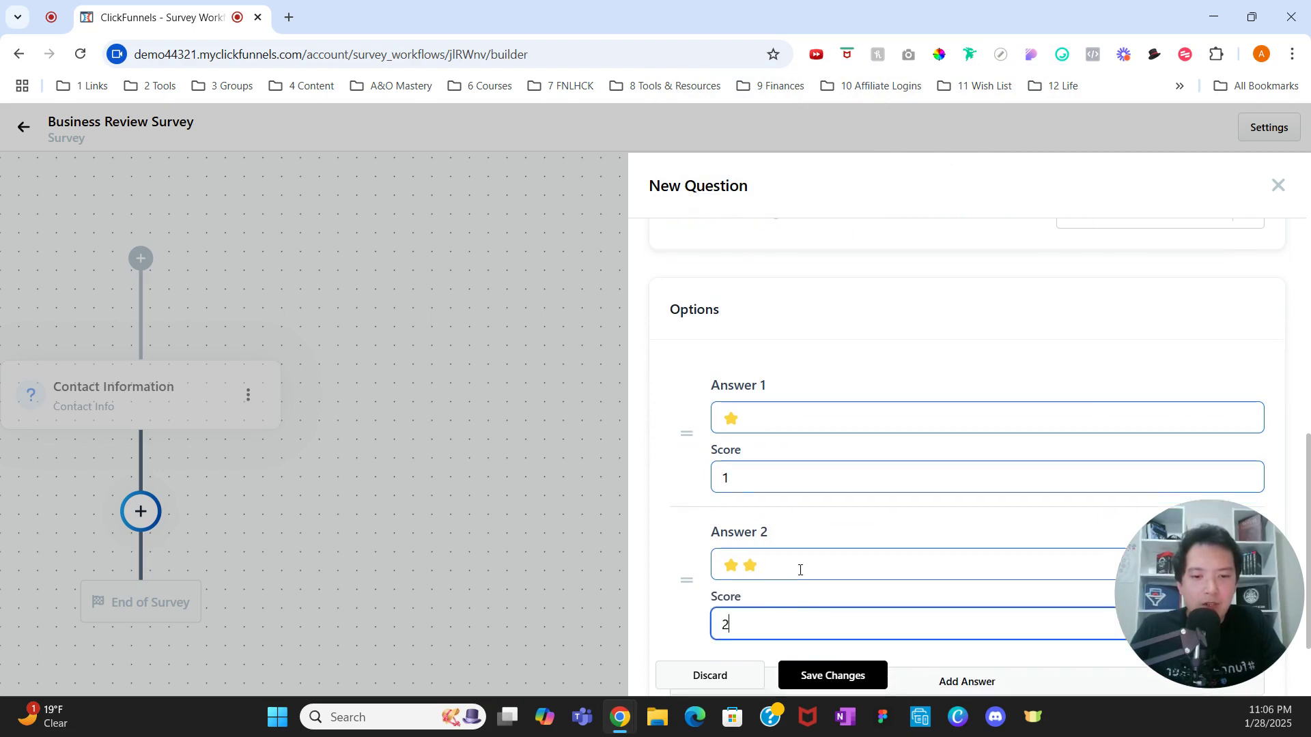
{"action": "left_click", "coordinate": [804, 575]}
{"action": "left_click", "coordinate": [765, 599]}
{"action": "key", "text": "ctrl+v"}
{"action": "key", "text": "ctrl+v"}
{"action": "key", "text": "ctrl+v"}
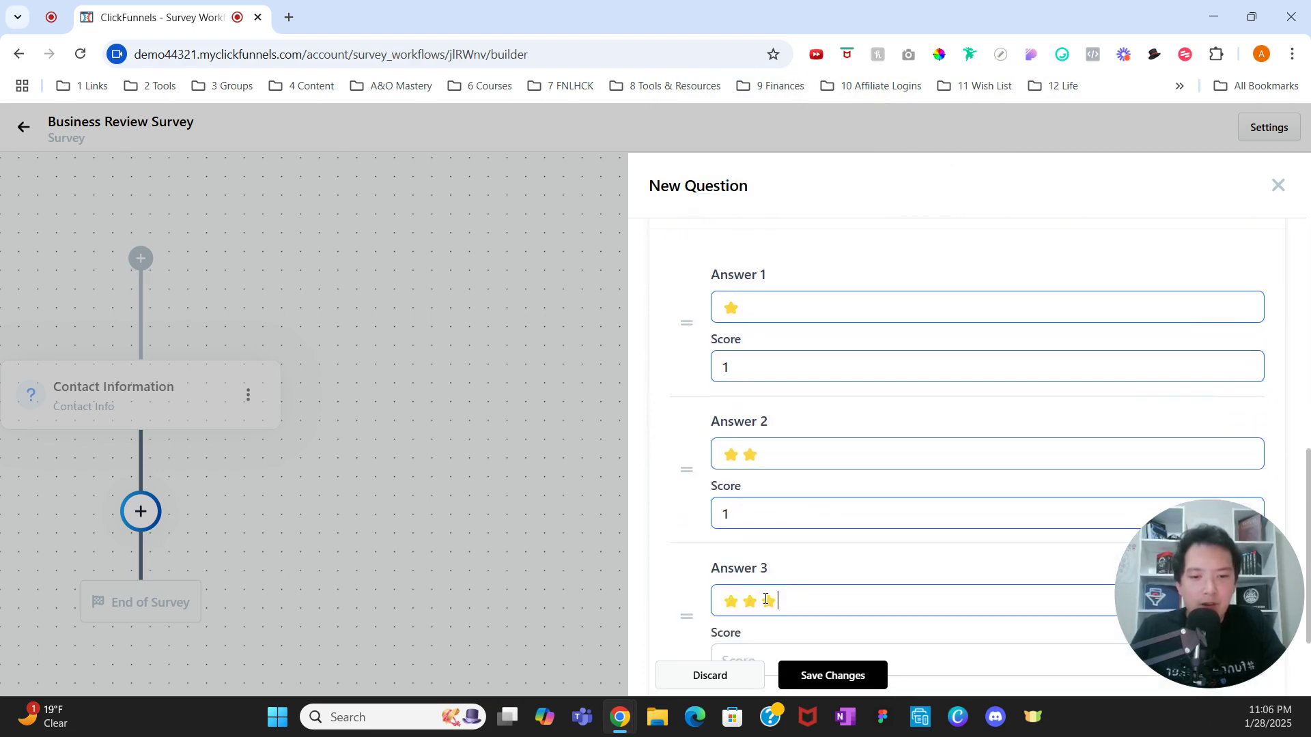
{"action": "scroll", "coordinate": [766, 596], "scroll_direction": "down", "scroll_amount": 1}
{"action": "left_click", "coordinate": [766, 586]}
{"action": "type", "text": "3"}
{"action": "left_click", "coordinate": [809, 632]}
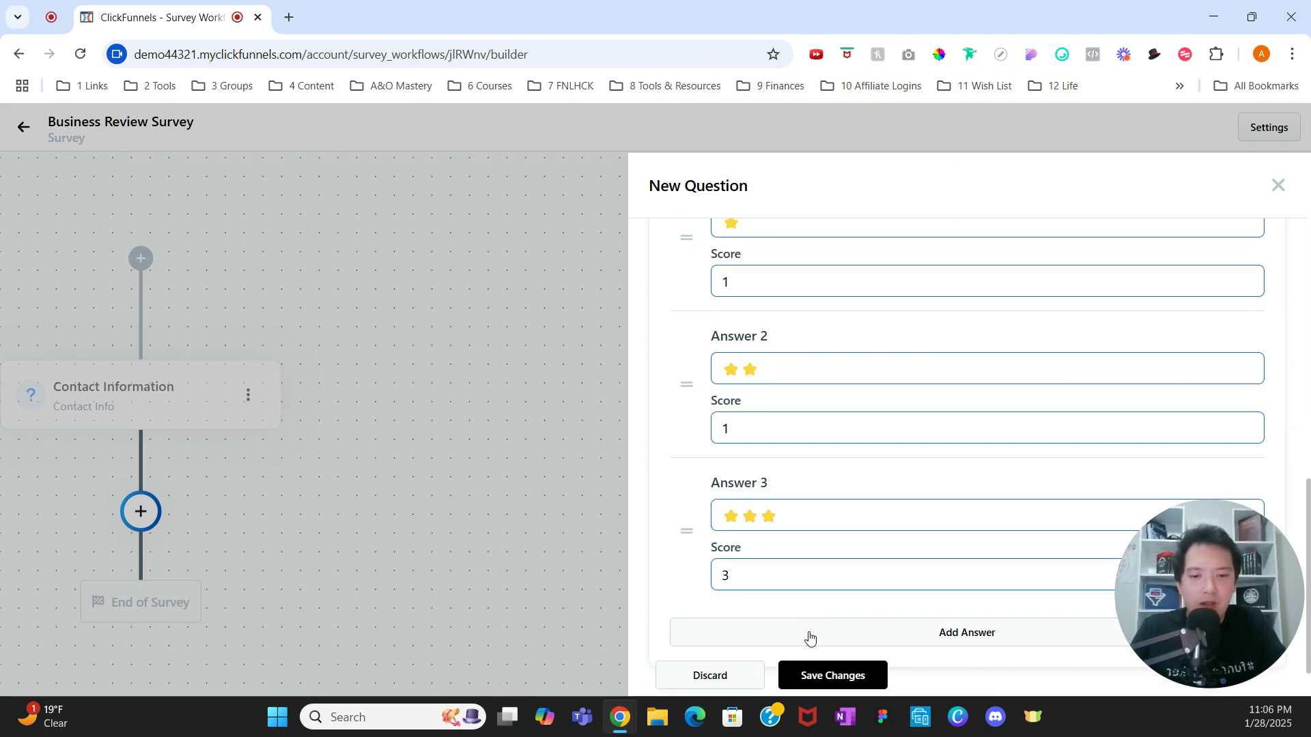
{"action": "key", "text": "ctrl+v"}
{"action": "key", "text": "ctrl+v"}
{"action": "key", "text": "ctrl+v"}
{"action": "key", "text": "ctrl+v"}
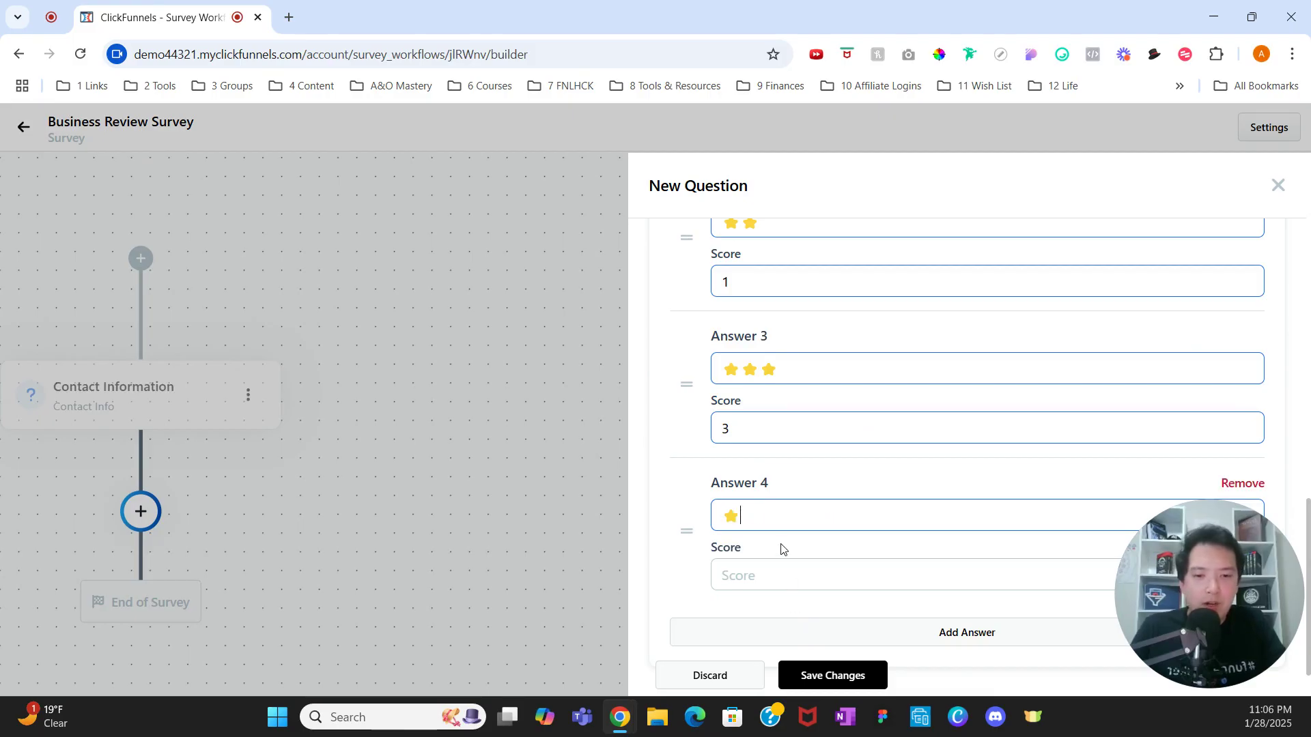
{"action": "left_click", "coordinate": [772, 574]}
{"action": "type", "text": "4"}
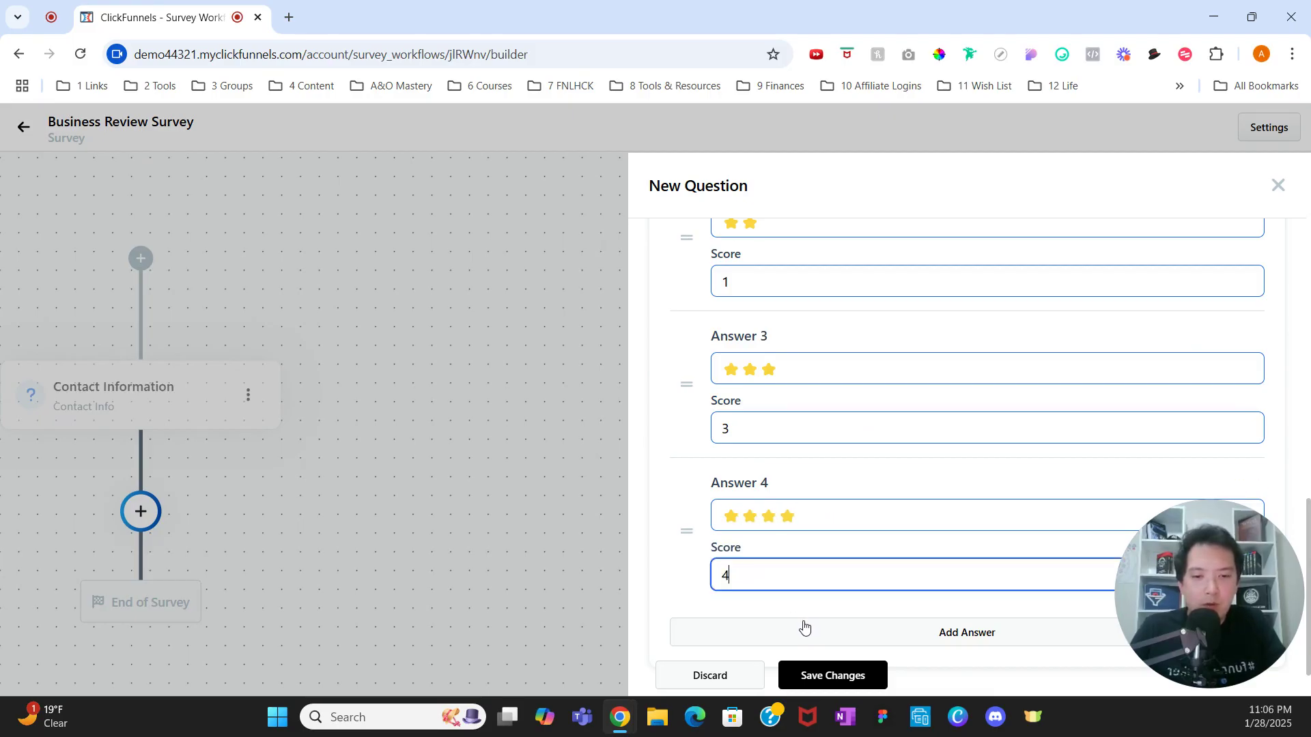
Step: Add Answer 5 with five stars scored 5, then save the question
{"action": "left_click", "coordinate": [804, 628]}
{"action": "key", "text": "ctrl+v"}
{"action": "key", "text": "ctrl+v"}
{"action": "key", "text": "ctrl+v"}
{"action": "key", "text": "ctrl+v"}
{"action": "key", "text": "ctrl+v"}
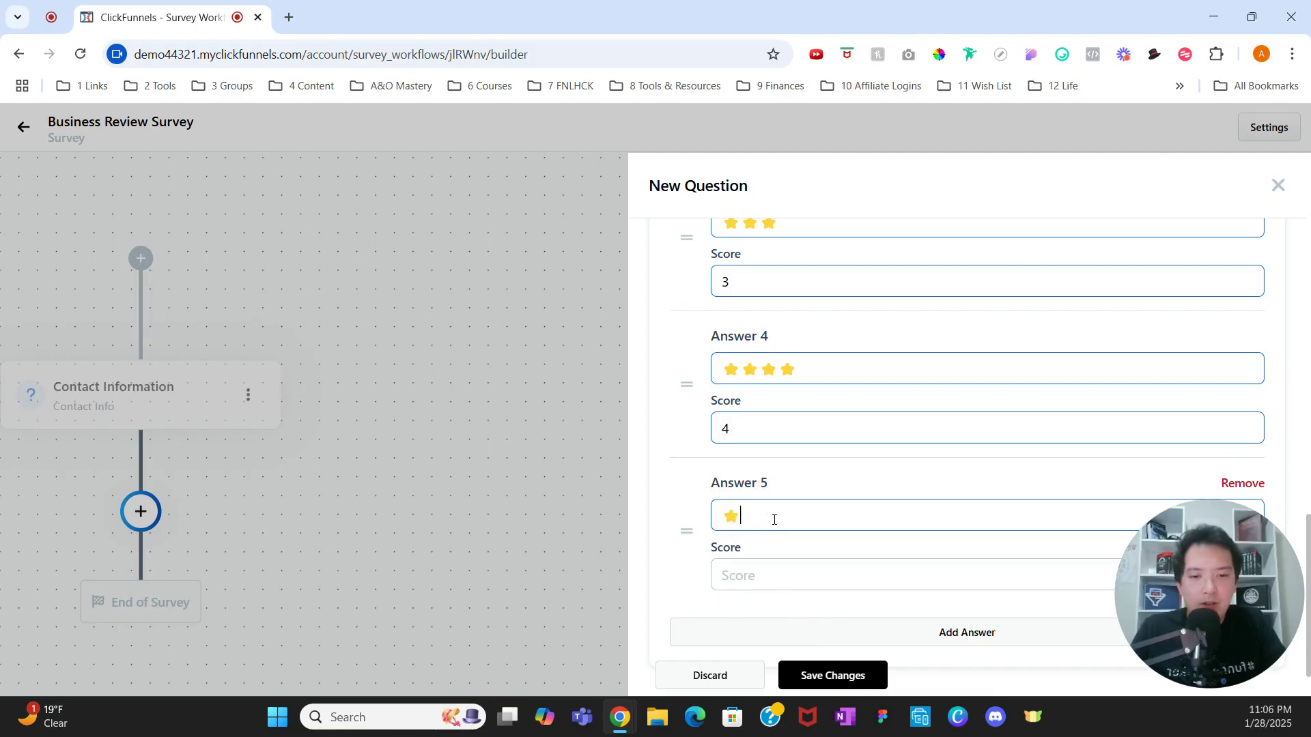
{"action": "type", "text": "5"}
{"action": "key", "text": "BackSpace"}
{"action": "left_click", "coordinate": [790, 573]}
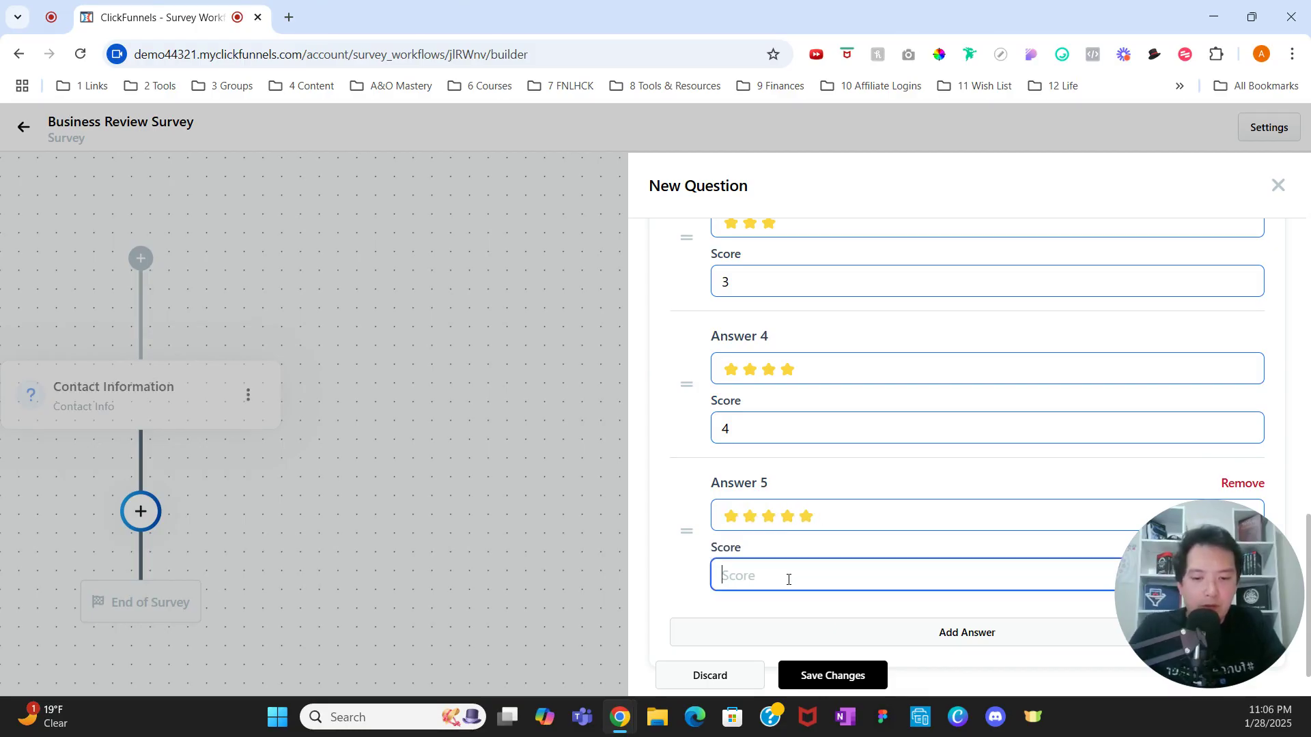
{"action": "type", "text": "5"}
{"action": "left_click", "coordinate": [834, 674]}
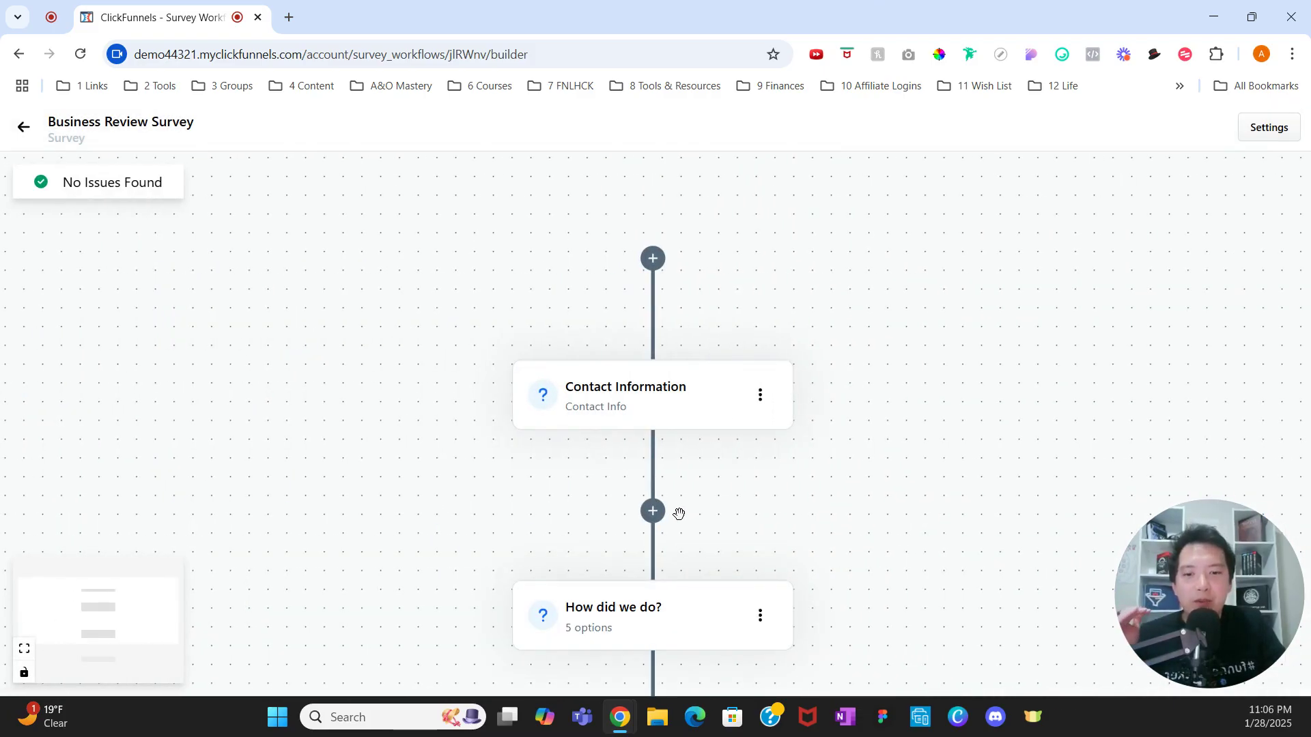
Step: Add a split below the 'How did we do?' question
{"action": "scroll", "coordinate": [679, 513], "scroll_direction": "down", "scroll_amount": 2}
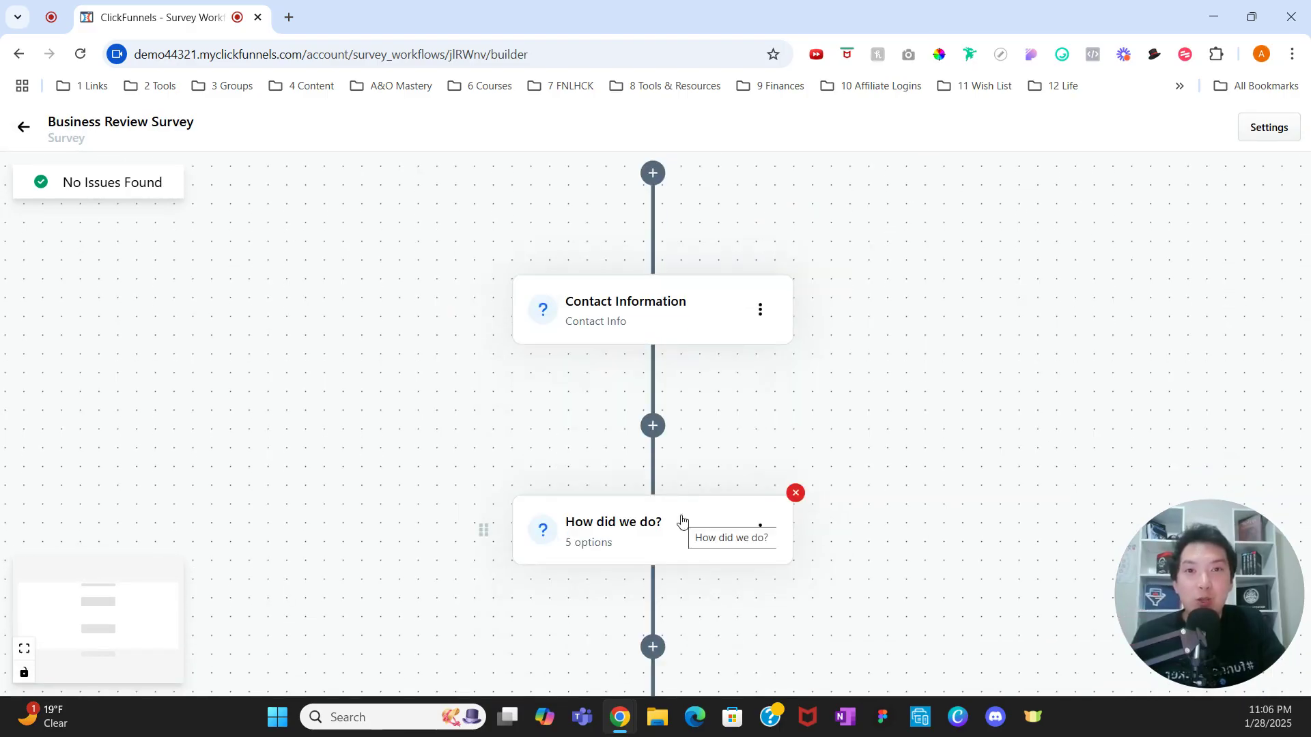
{"action": "scroll", "coordinate": [682, 520], "scroll_direction": "down", "scroll_amount": 2}
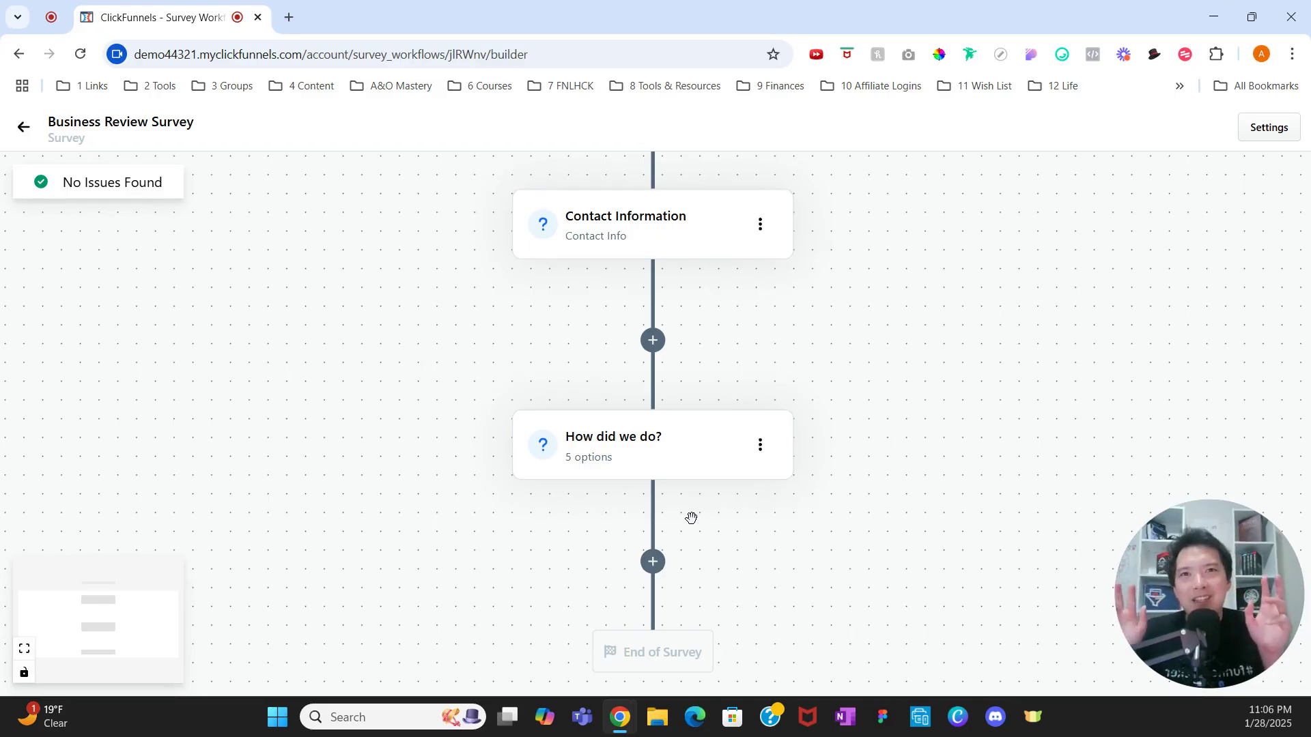
{"action": "scroll", "coordinate": [699, 530], "scroll_direction": "down", "scroll_amount": 1}
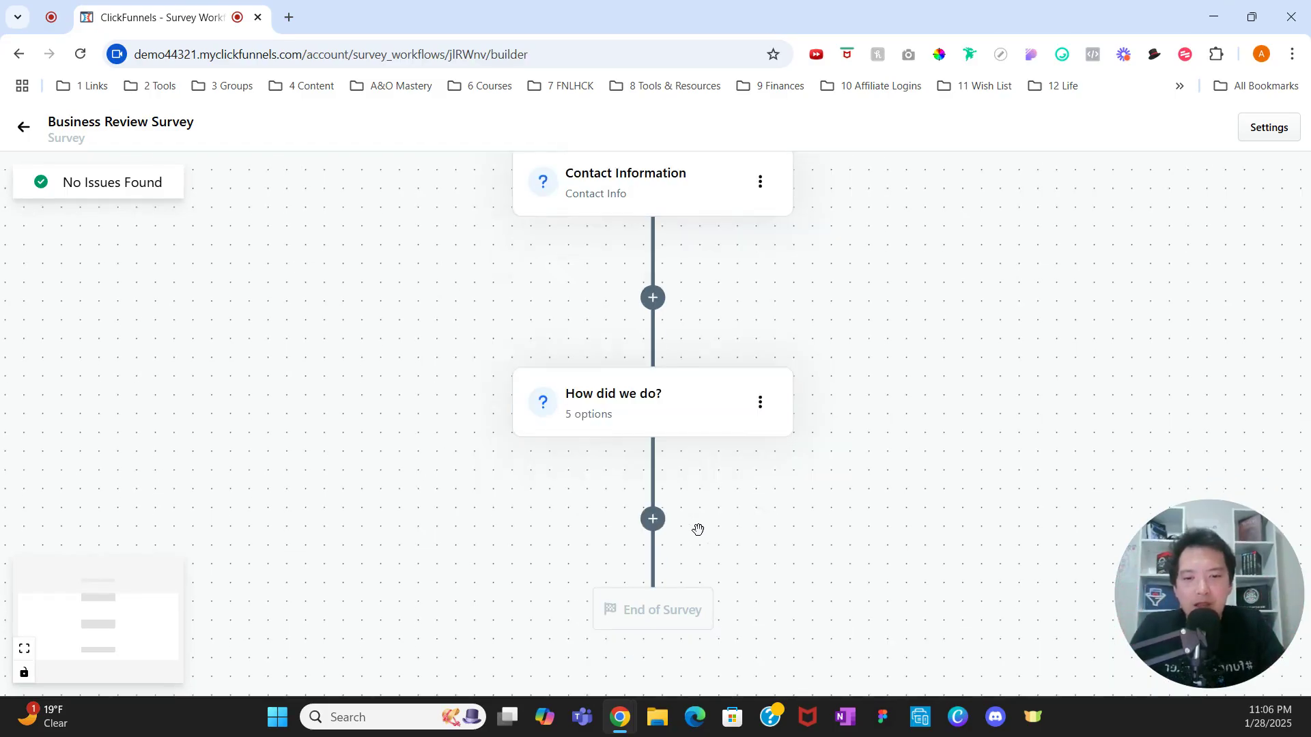
{"action": "left_click", "coordinate": [654, 522]}
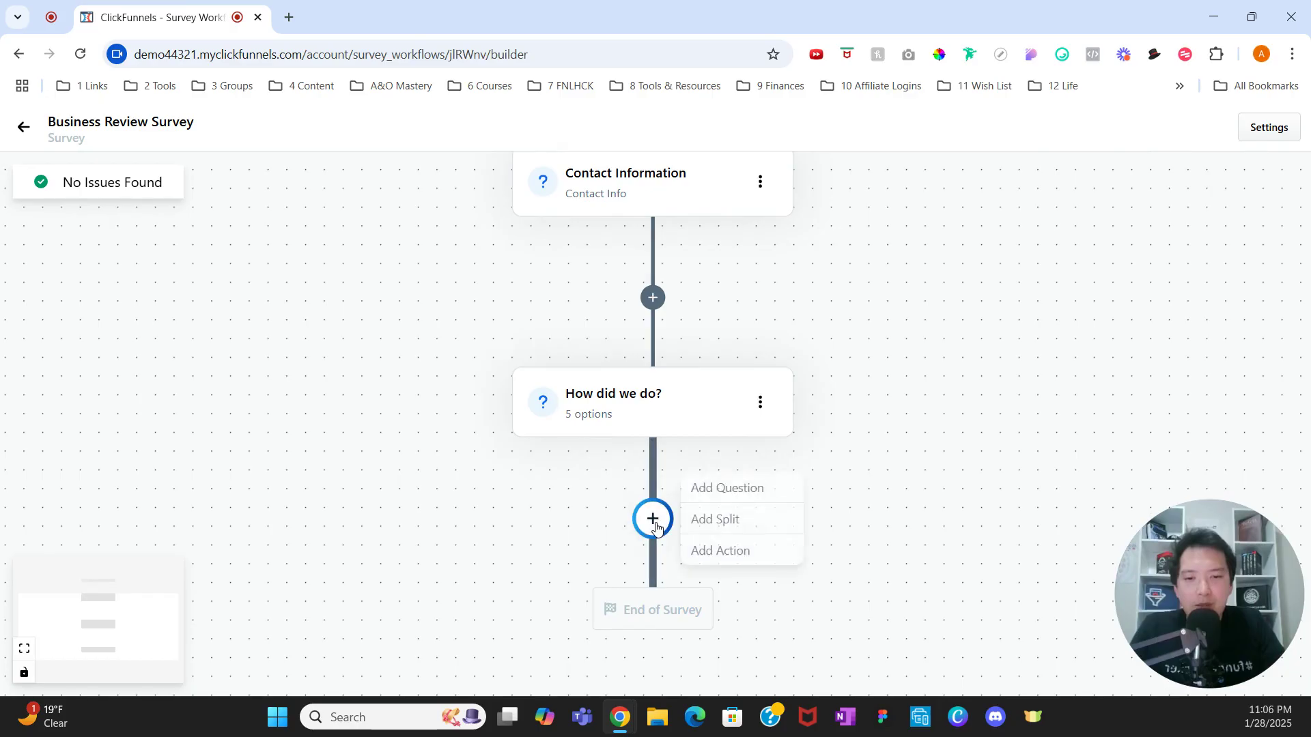
{"action": "left_click", "coordinate": [692, 522]}
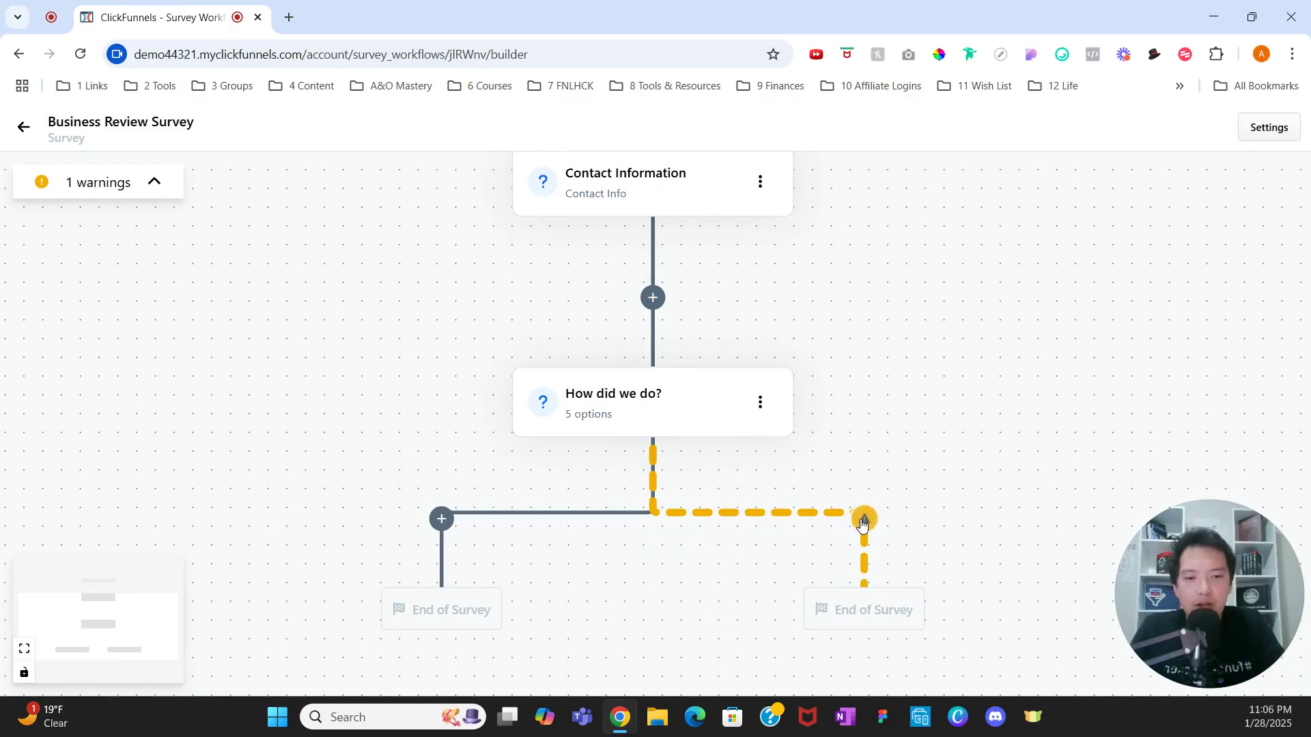
{"action": "left_click", "coordinate": [861, 523]}
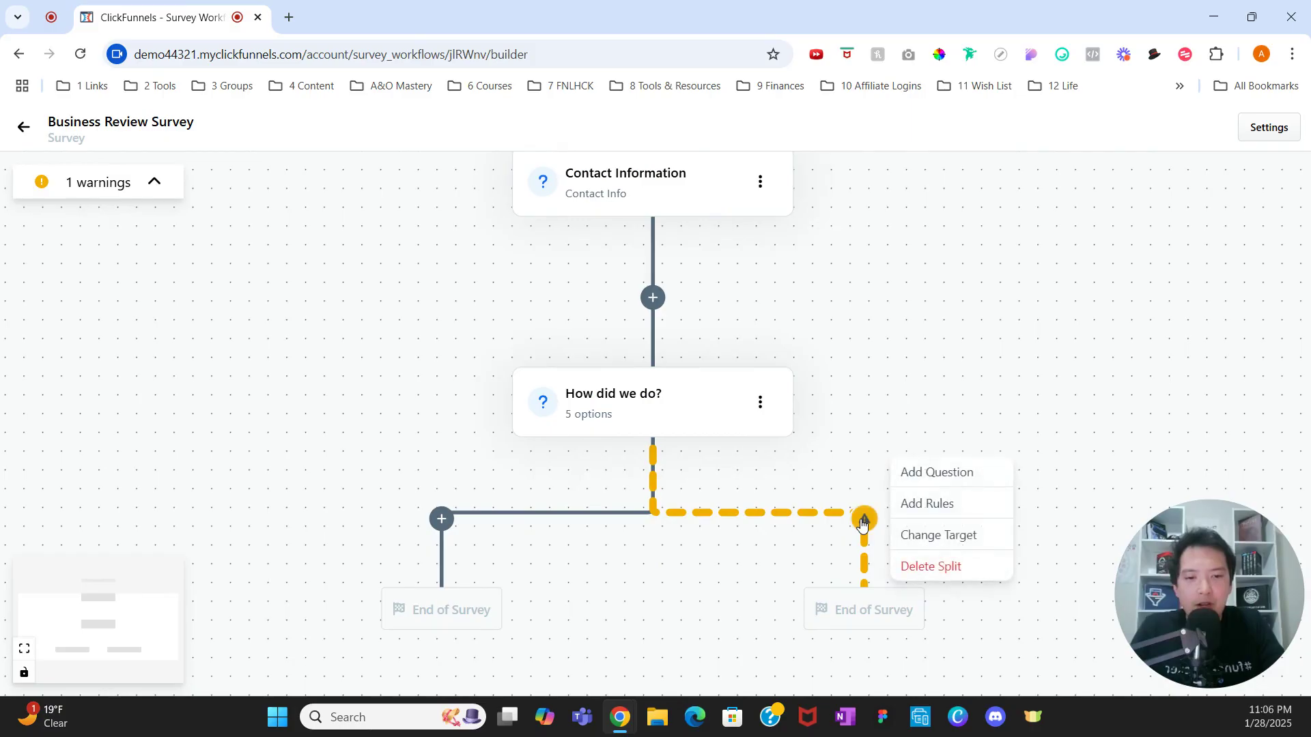
Step: Give the branch the rule: score is greater than or equal to 4
{"action": "left_click", "coordinate": [942, 504]}
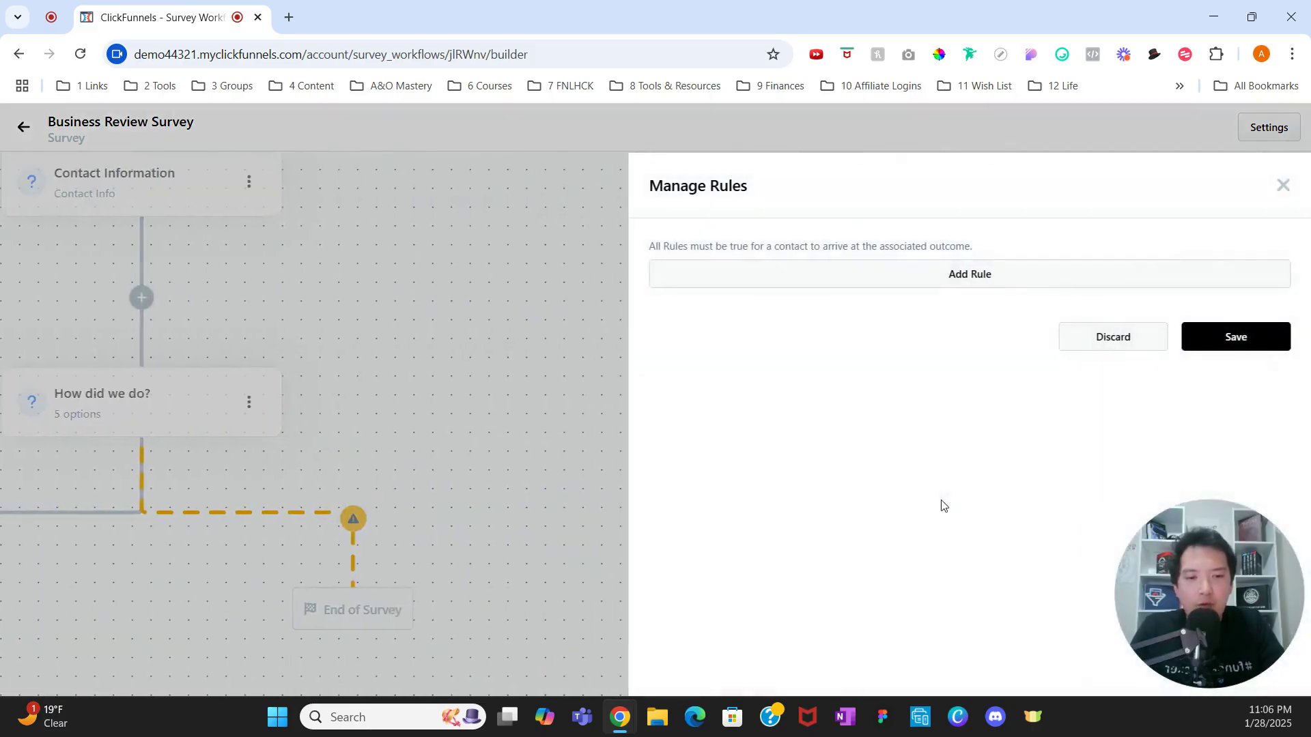
{"action": "left_click", "coordinate": [980, 281]}
{"action": "left_click", "coordinate": [914, 350]}
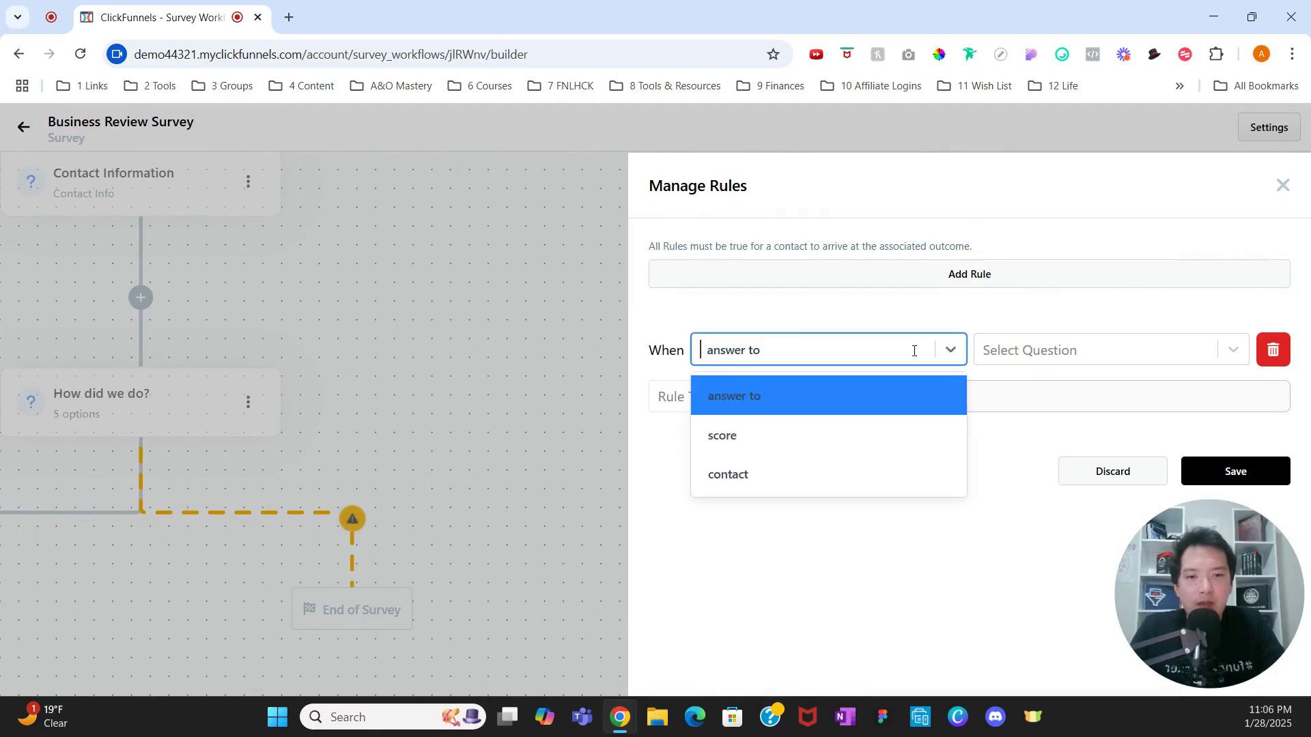
{"action": "left_click", "coordinate": [827, 441]}
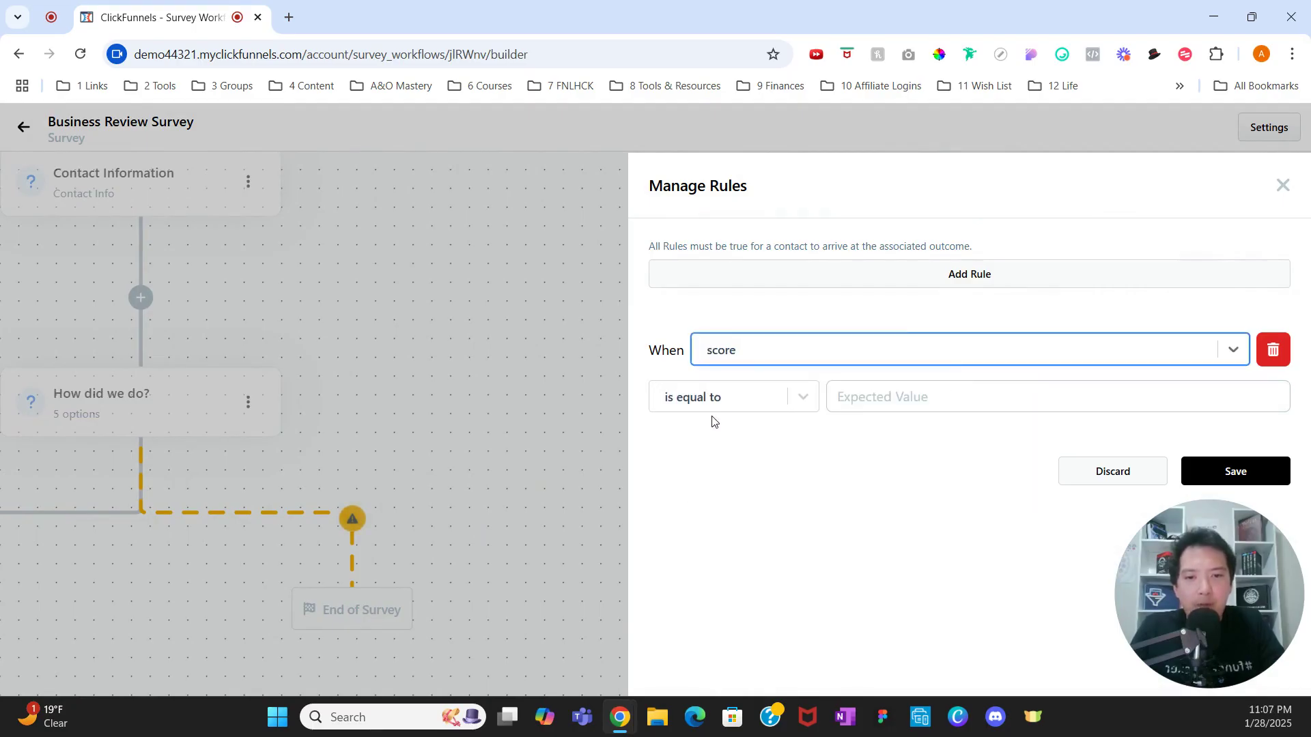
{"action": "left_click", "coordinate": [728, 404]}
{"action": "left_click", "coordinate": [735, 564]}
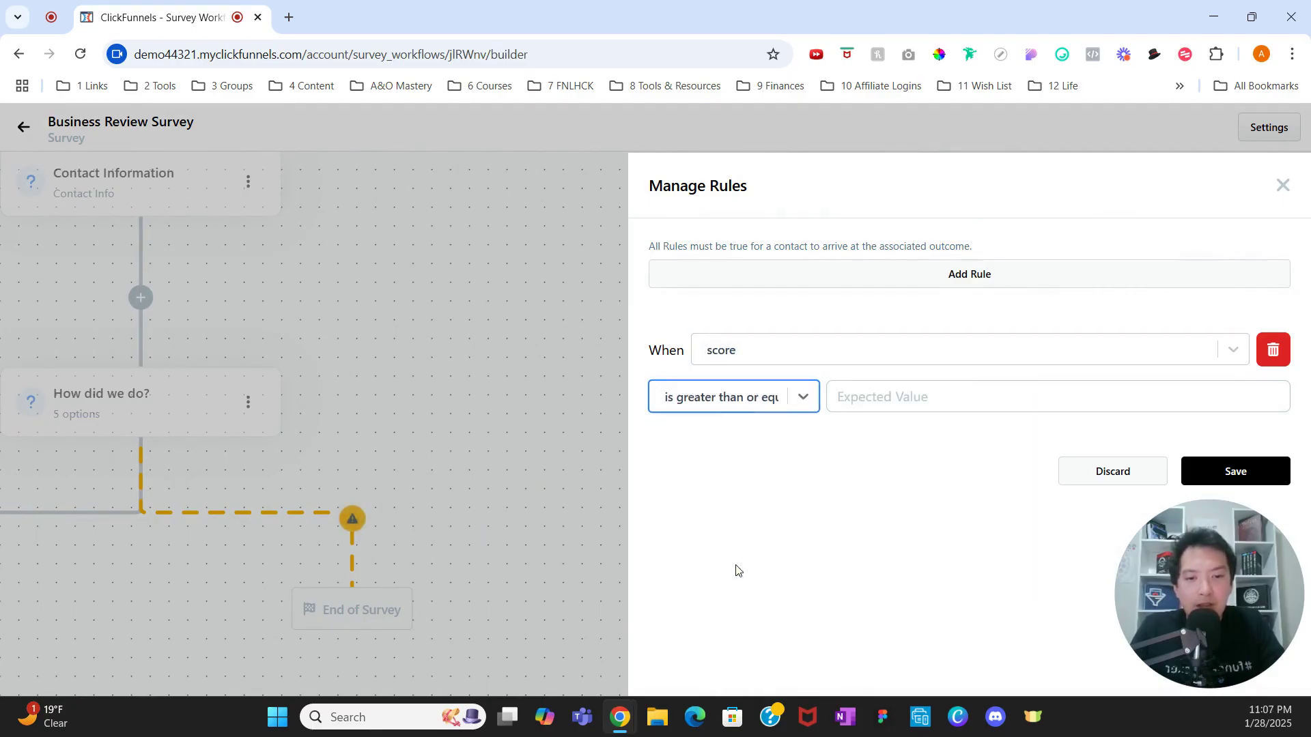
{"action": "left_click", "coordinate": [883, 389]}
{"action": "type", "text": "4"}
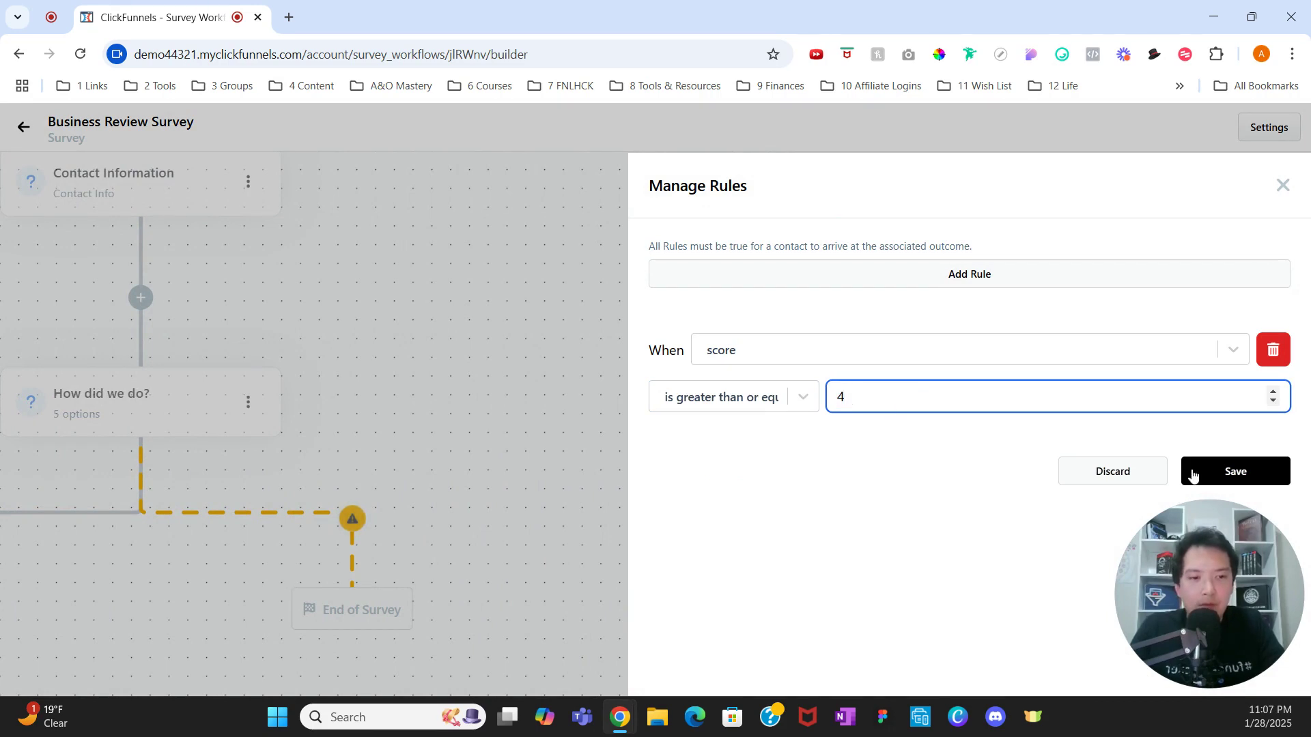
{"action": "left_click", "coordinate": [1191, 471]}
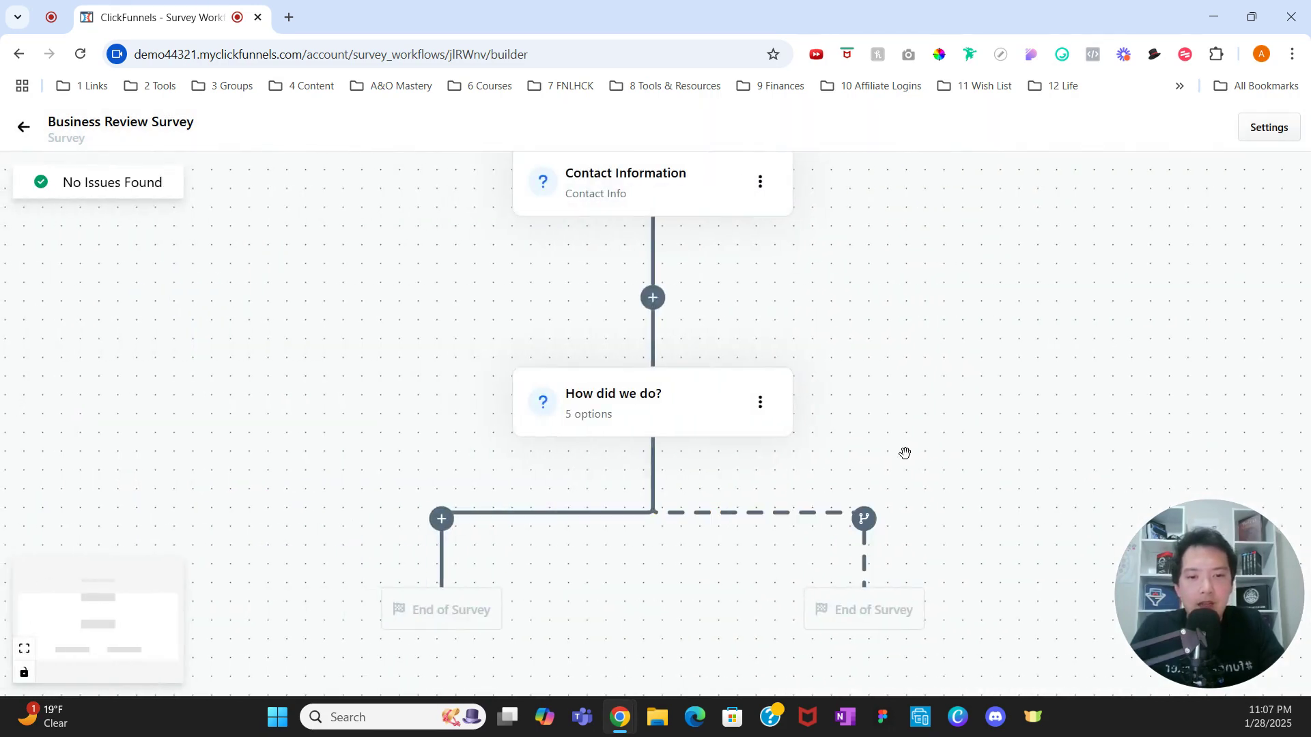
Step: Change the high-score branch's target type to Redirect
{"action": "left_click", "coordinate": [865, 478]}
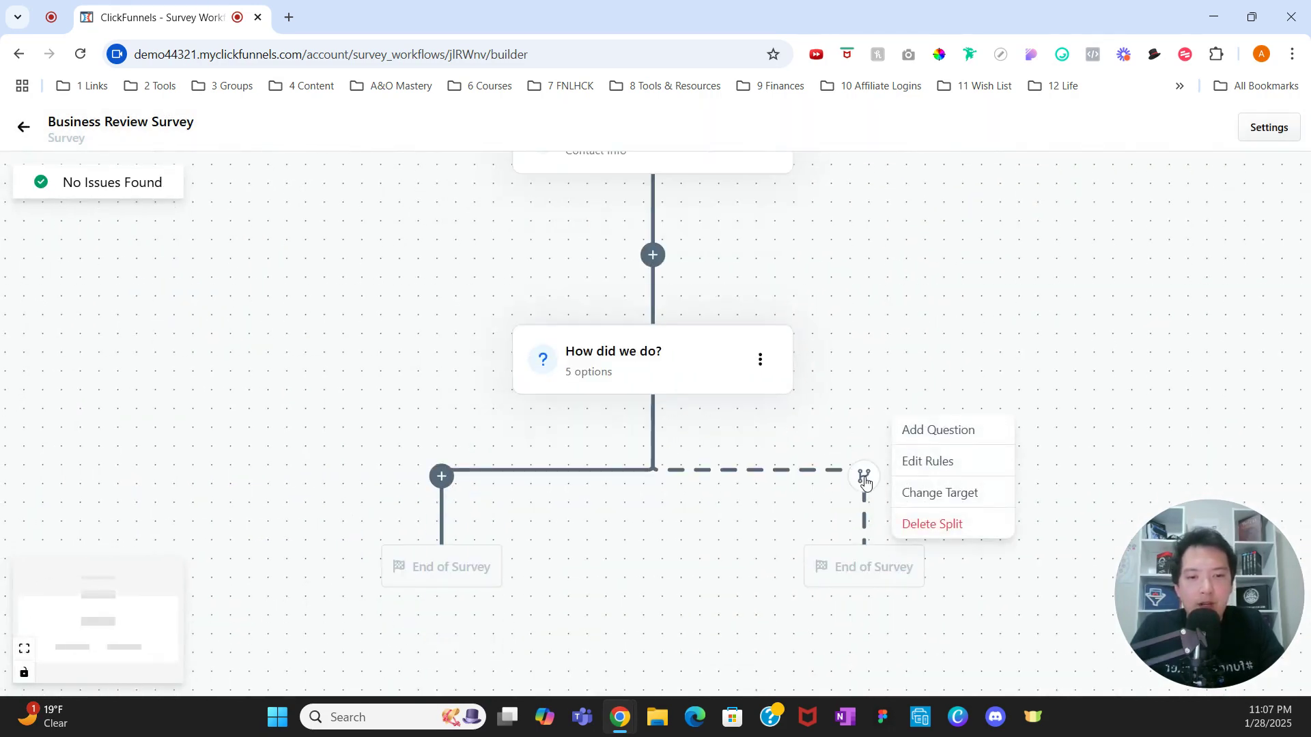
{"action": "left_click", "coordinate": [932, 491]}
{"action": "left_click", "coordinate": [855, 299]}
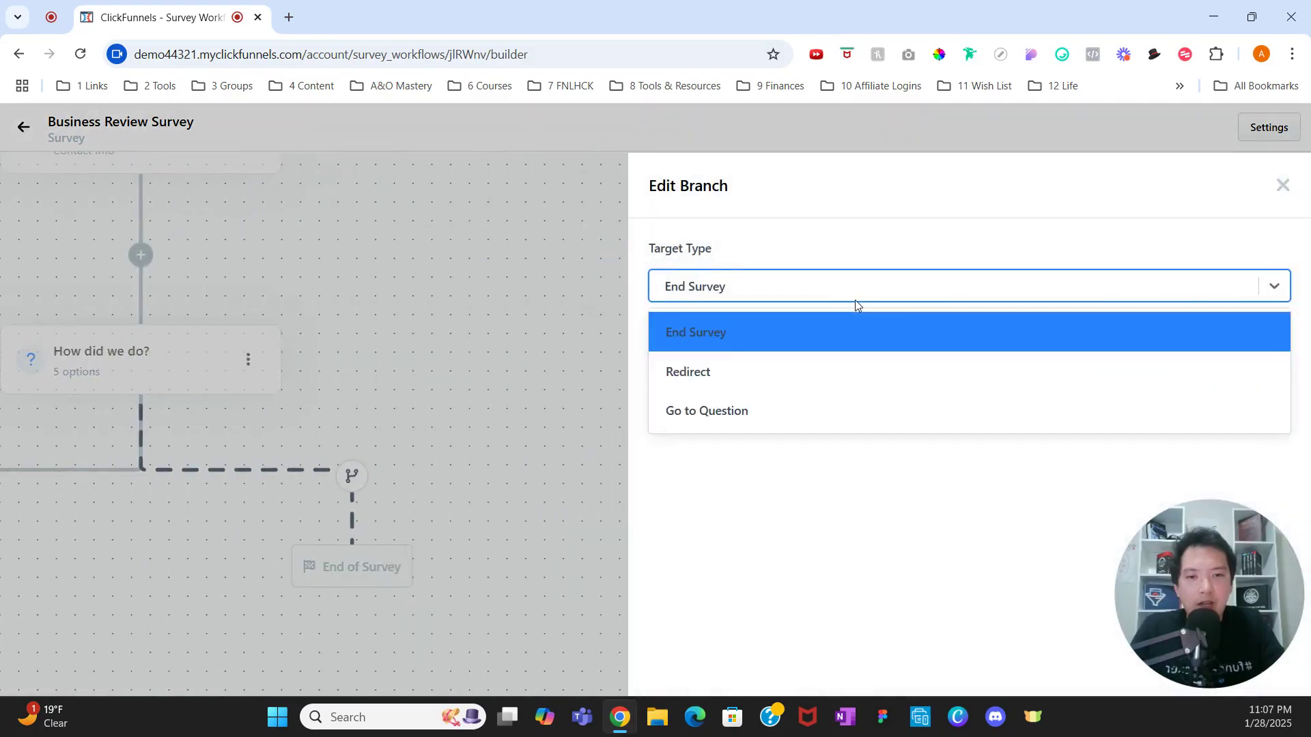
{"action": "left_click", "coordinate": [838, 378]}
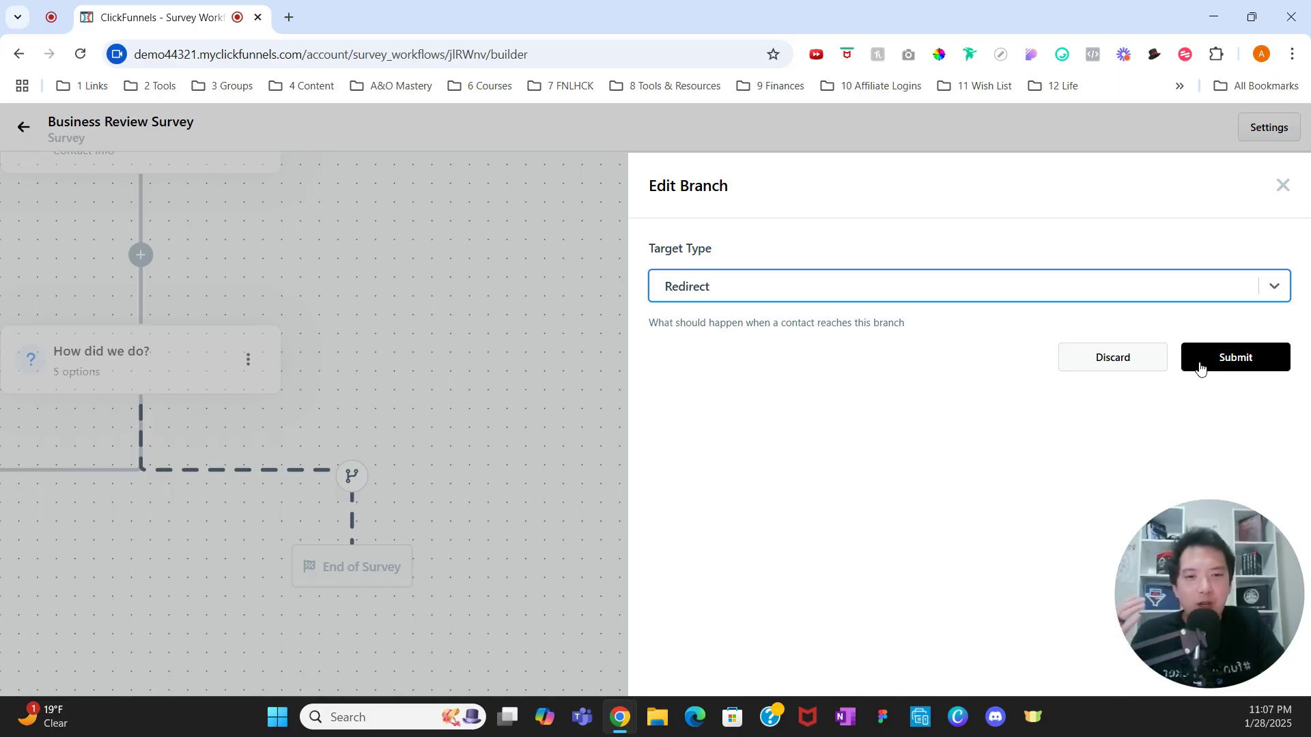
{"action": "left_click", "coordinate": [1201, 369]}
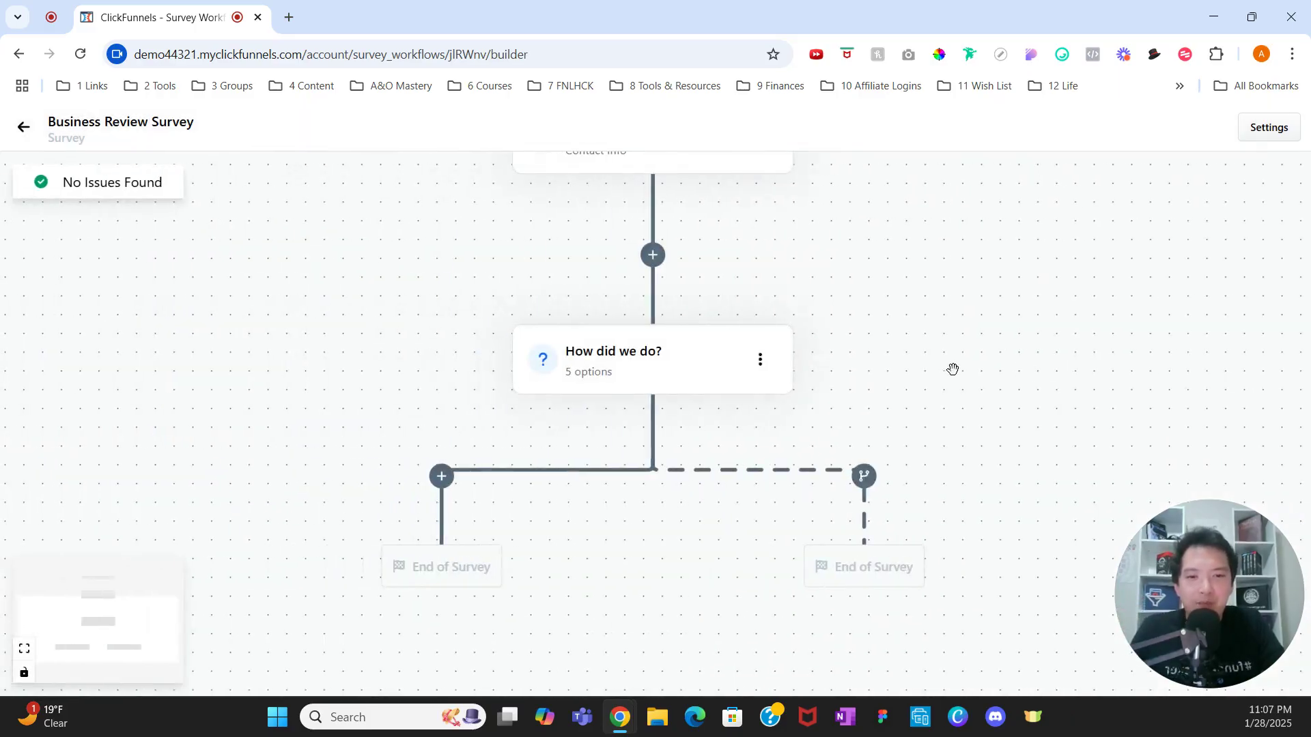
{"action": "left_click", "coordinate": [873, 589]}
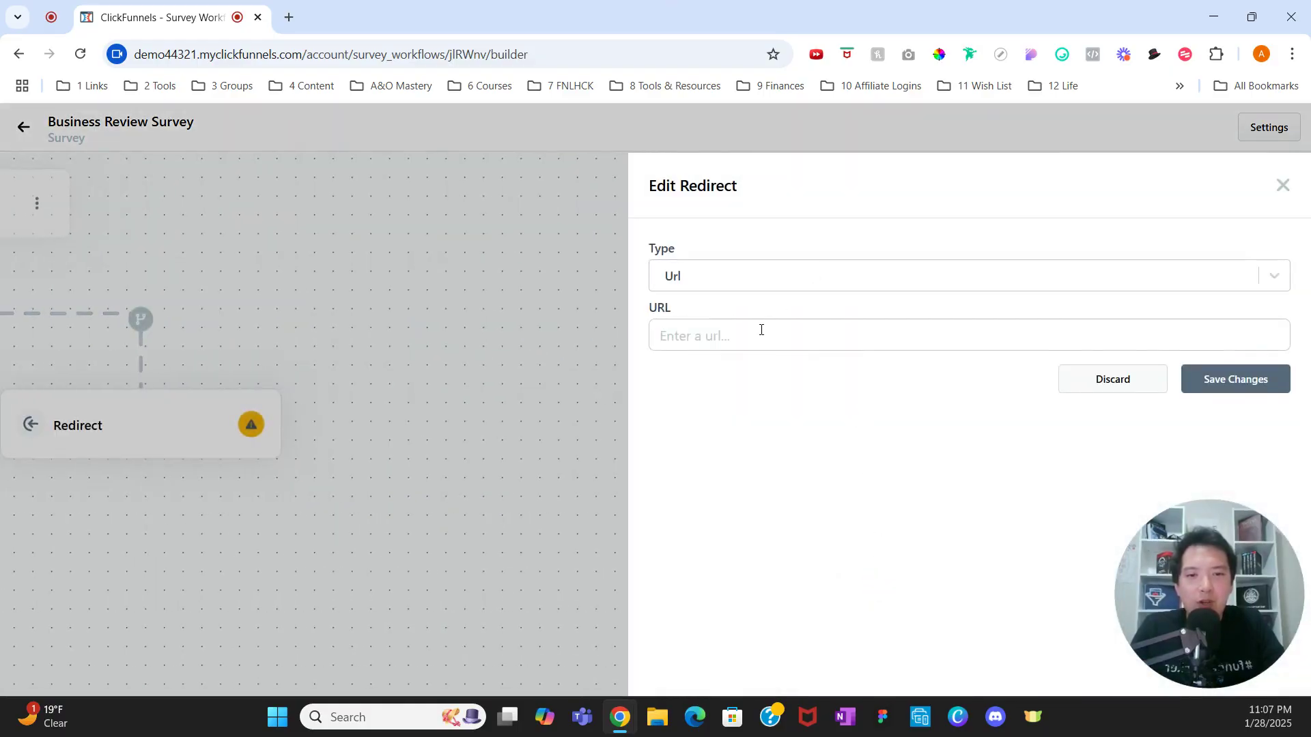
{"action": "left_click", "coordinate": [761, 331]}
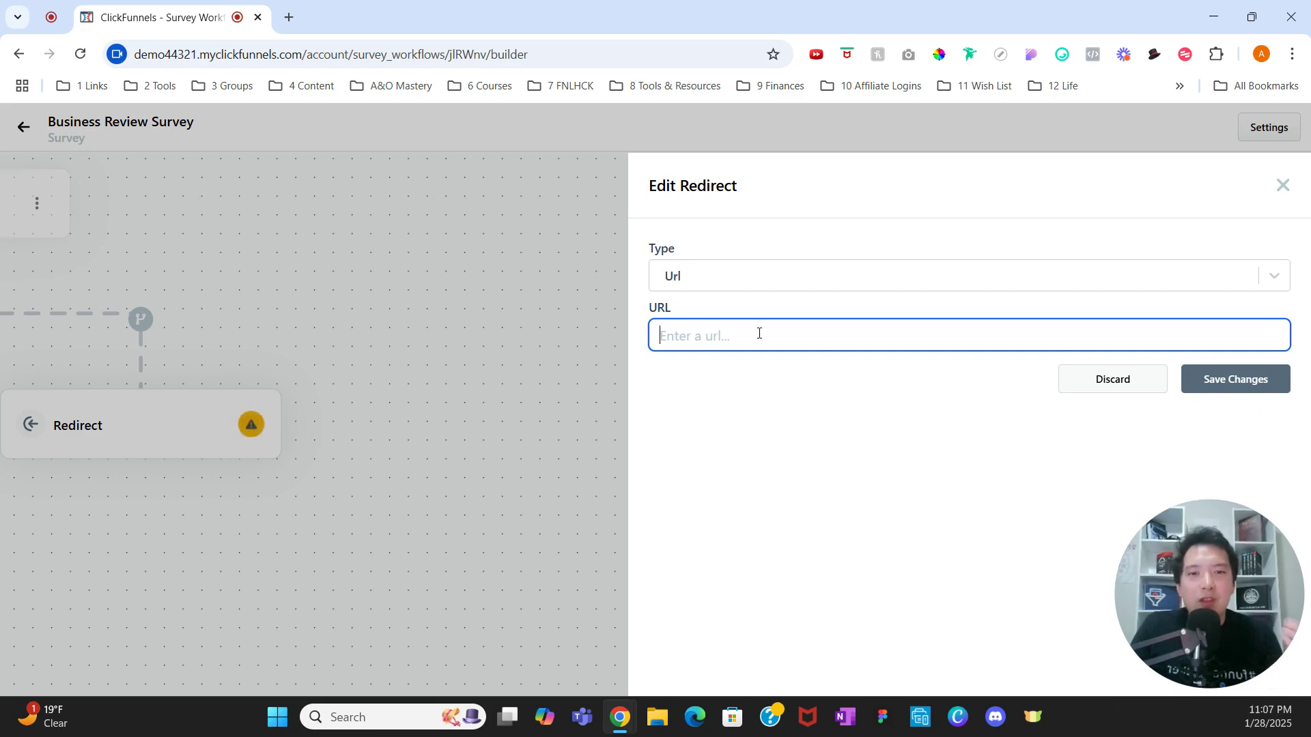
{"action": "type", "text": "h"}
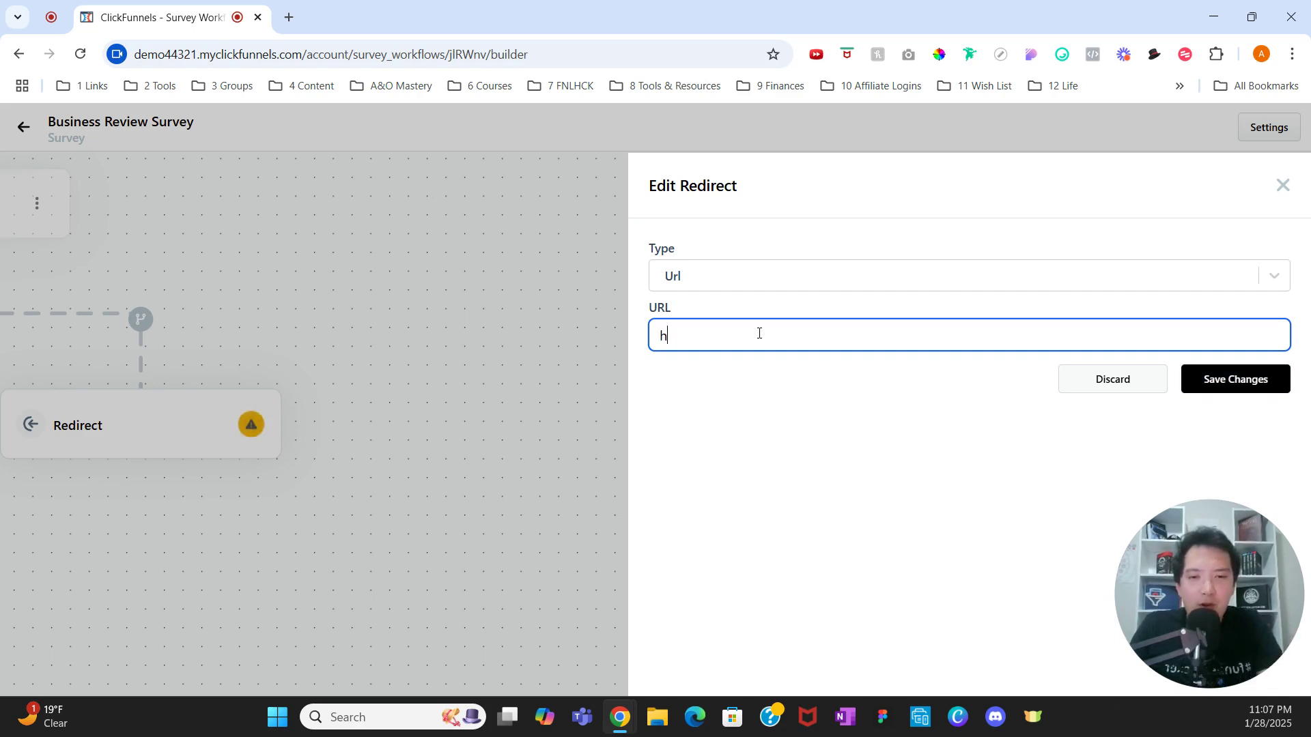
{"action": "type", "text": "ttps:"}
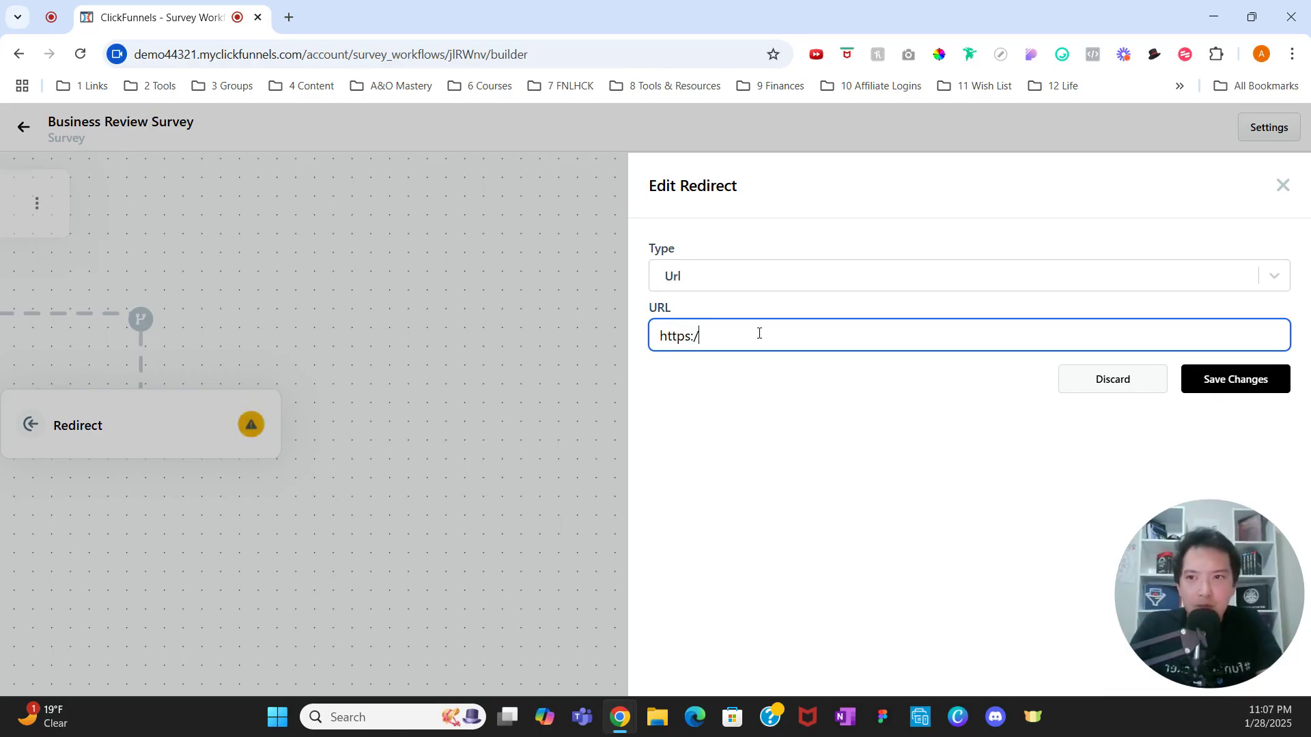
{"action": "type", "text": "/google.c"}
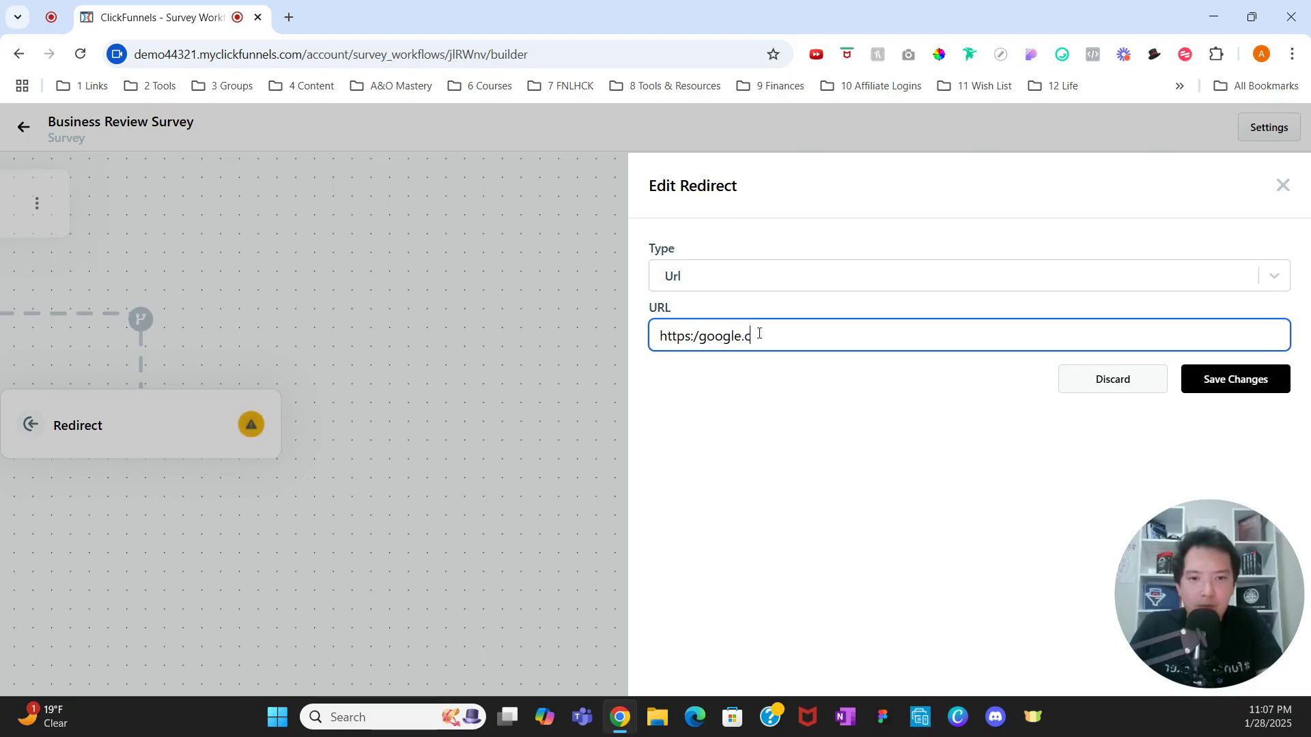
{"action": "type", "text": "om/"}
{"action": "key", "text": "Left"}
{"action": "key", "text": "Left"}
{"action": "key", "text": "Left"}
{"action": "key", "text": "Left"}
{"action": "key", "text": "Left"}
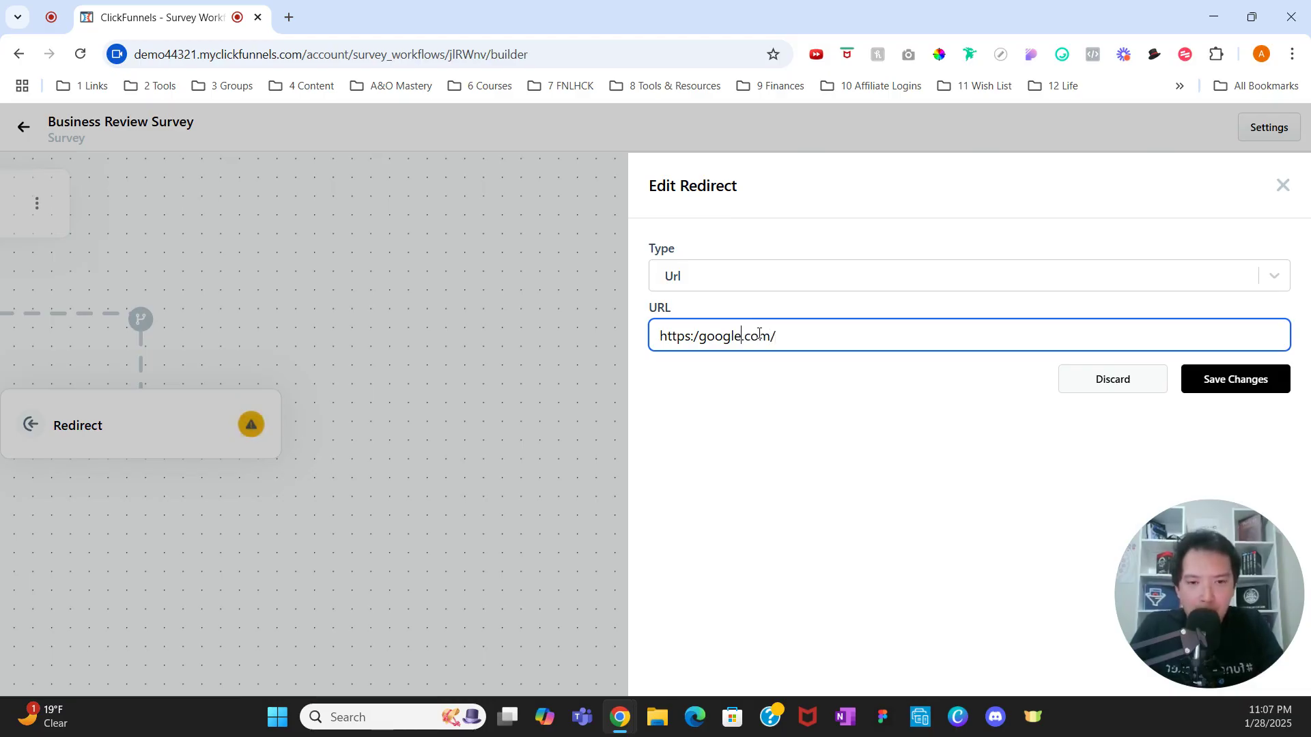
{"action": "key", "text": "Right"}
{"action": "key", "text": "Right"}
{"action": "key", "text": "Right"}
{"action": "type", "text": "/"}
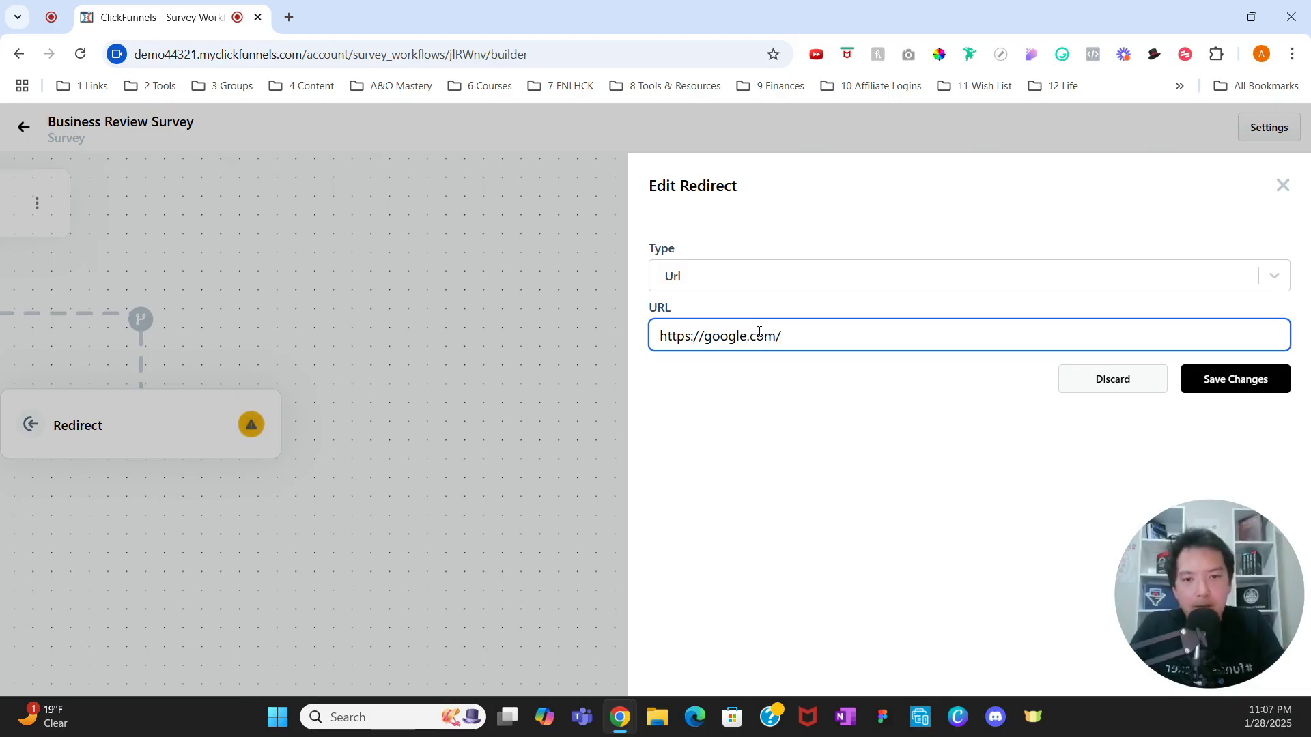
{"action": "left_click", "coordinate": [1223, 378]}
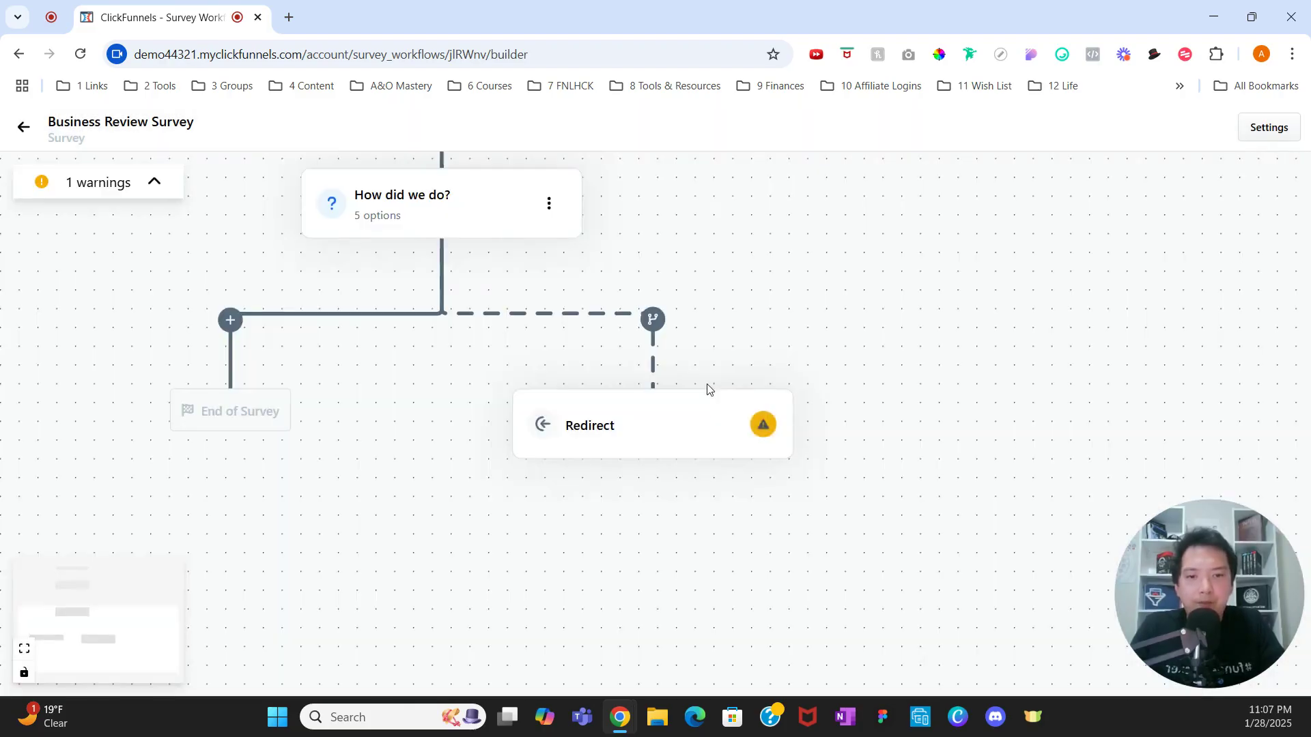
{"action": "scroll", "coordinate": [634, 277], "scroll_direction": "up", "scroll_amount": 2}
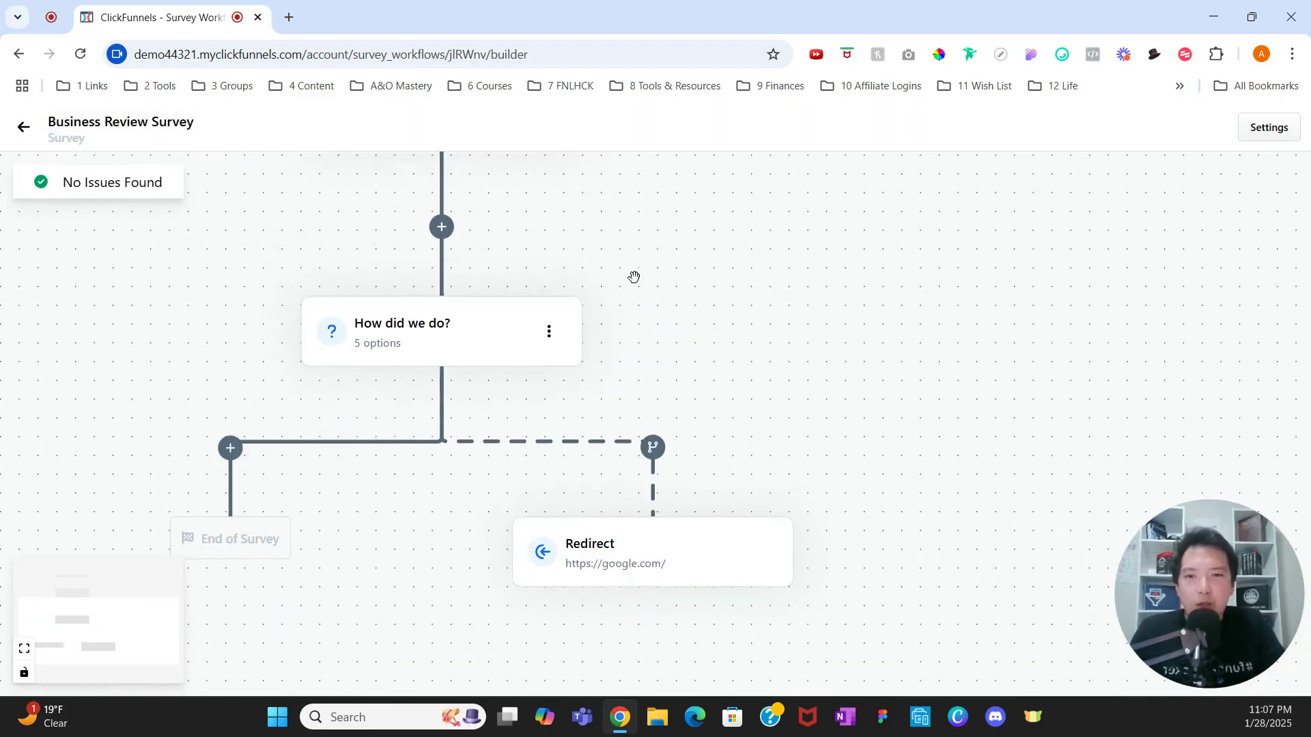
{"action": "scroll", "coordinate": [633, 277], "scroll_direction": "up", "scroll_amount": 1}
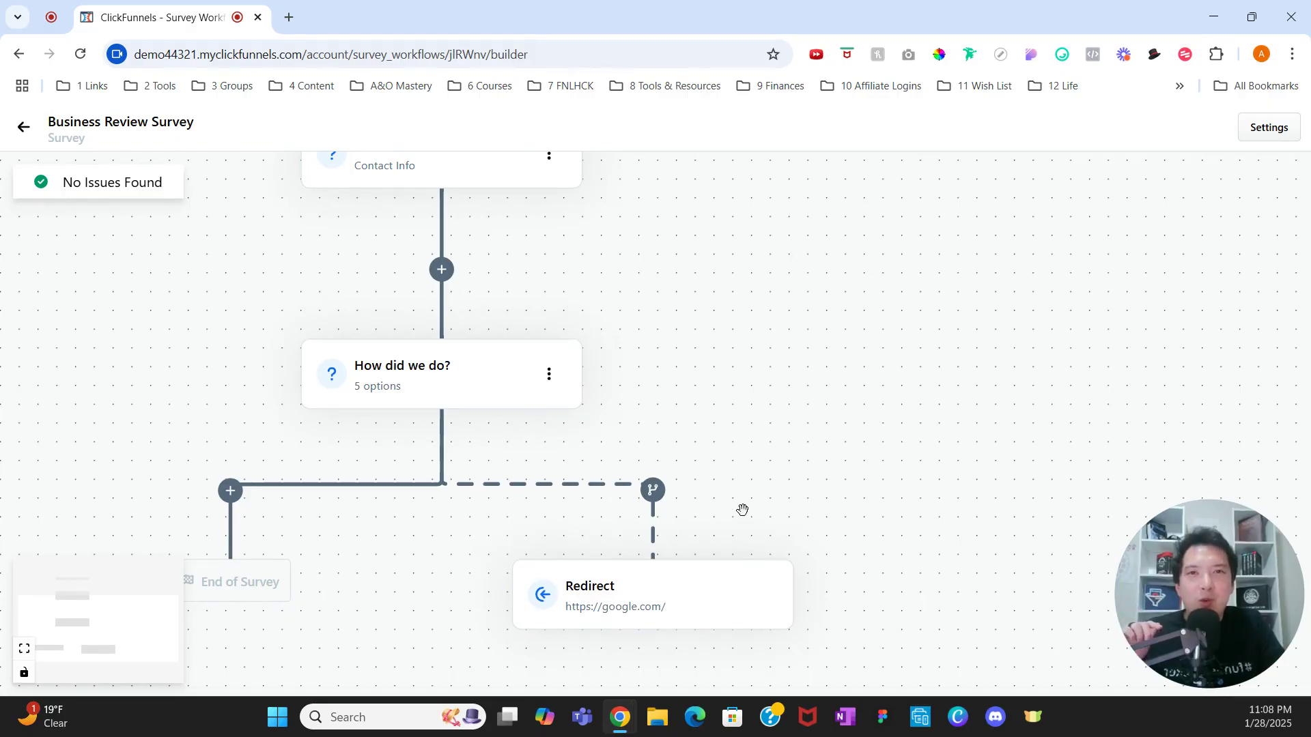
{"action": "left_click_drag", "start_coordinate": [742, 493], "coordinate": [891, 468]}
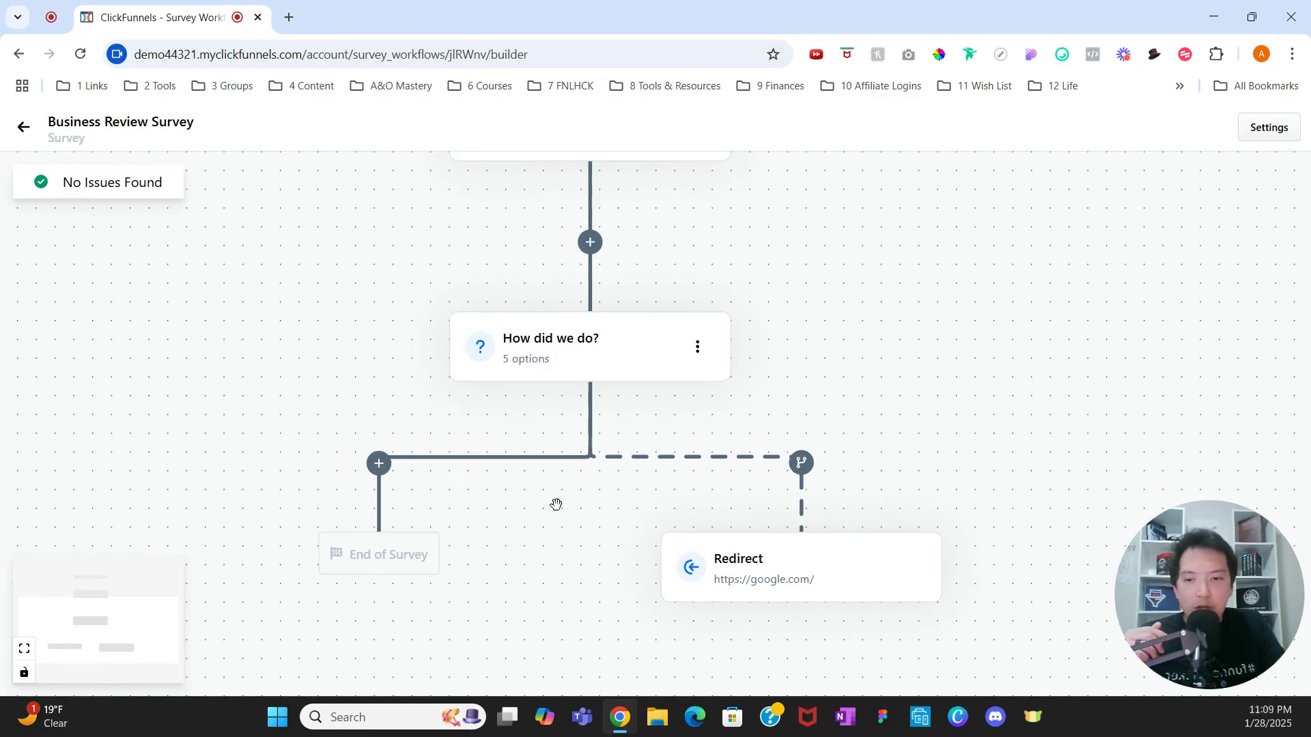
Step: Add a free-text Input question on the main branch after How did we do?
{"action": "left_click", "coordinate": [380, 465]}
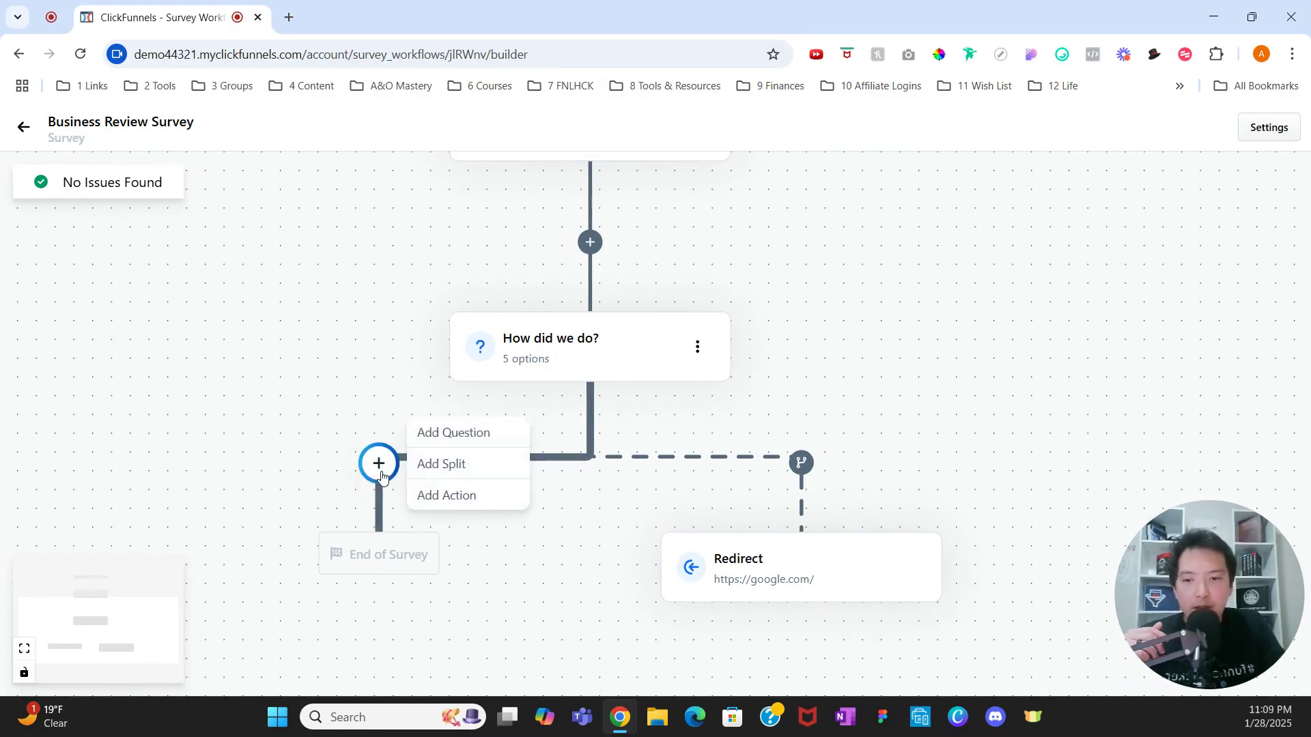
{"action": "left_click", "coordinate": [456, 440]}
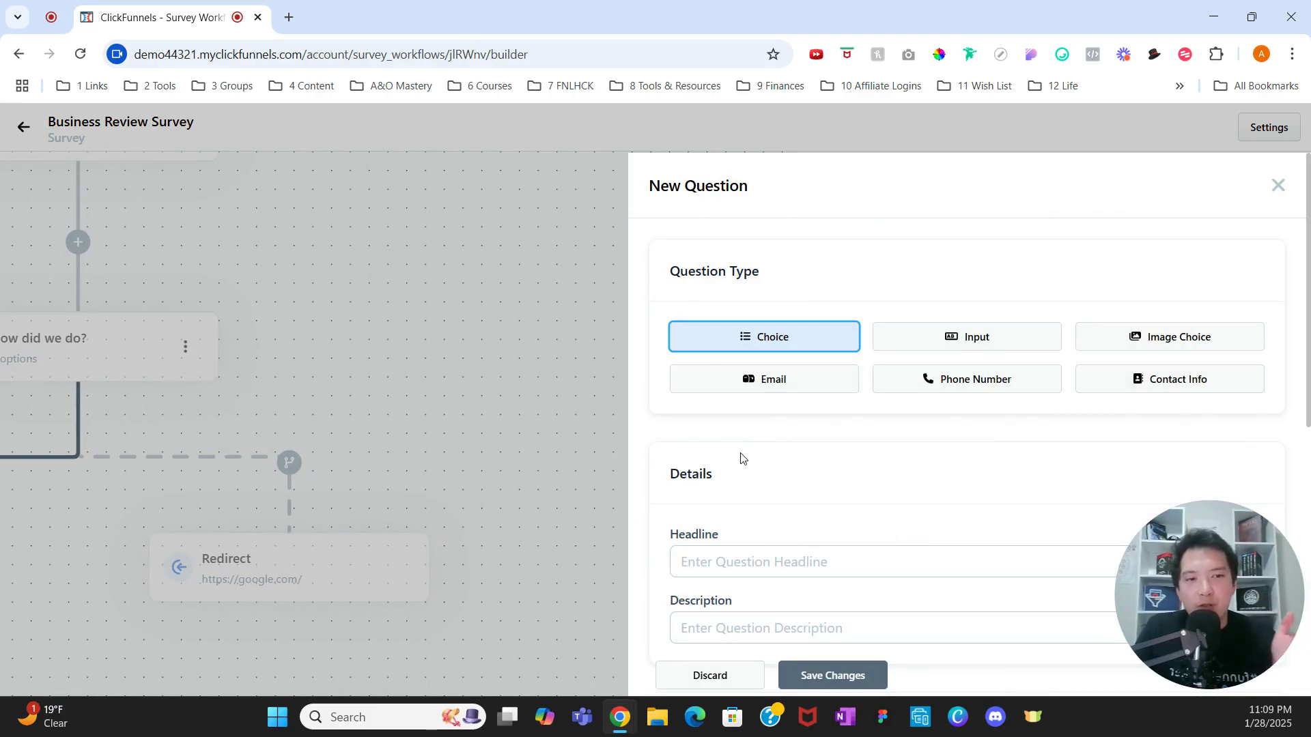
{"action": "left_click", "coordinate": [945, 338]}
{"action": "scroll", "coordinate": [853, 453], "scroll_direction": "down", "scroll_amount": 2}
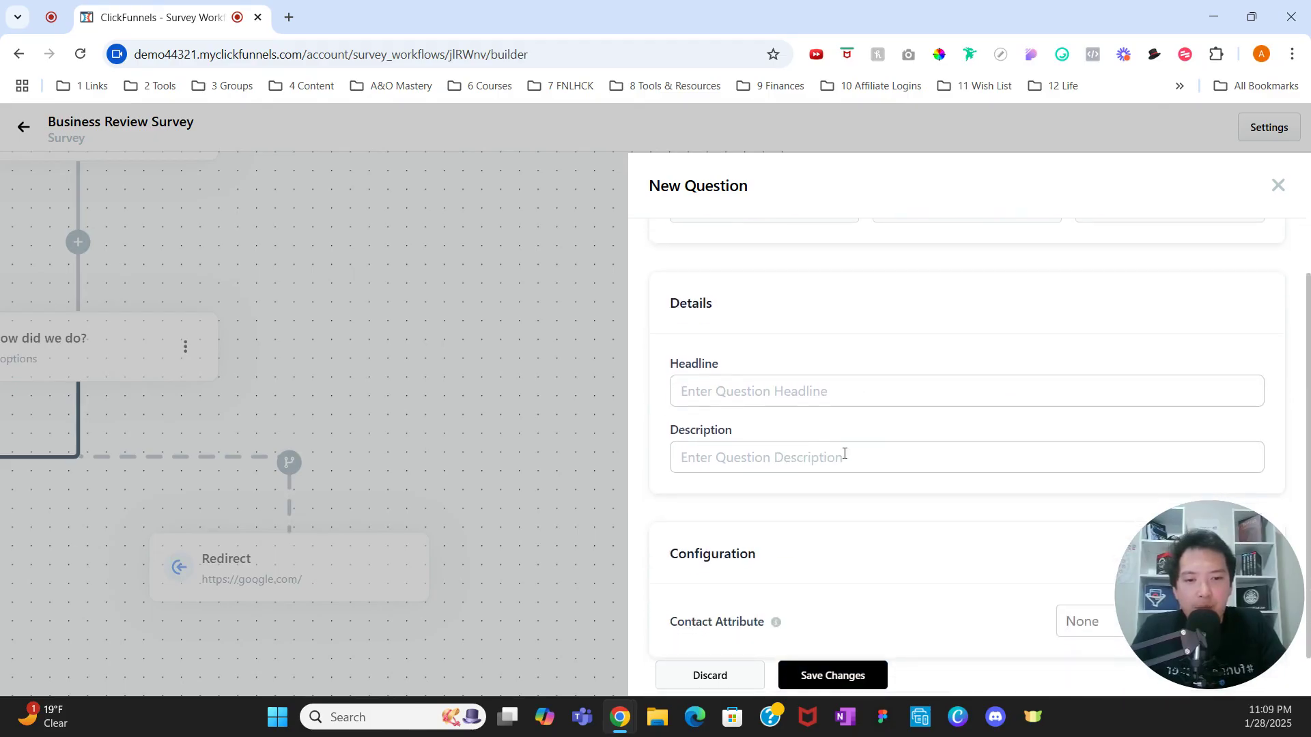
Step: Give the question the headline 'Please Share Your Feedback' and save it
{"action": "left_click", "coordinate": [788, 406]}
{"action": "type", "text": "Please sh"}
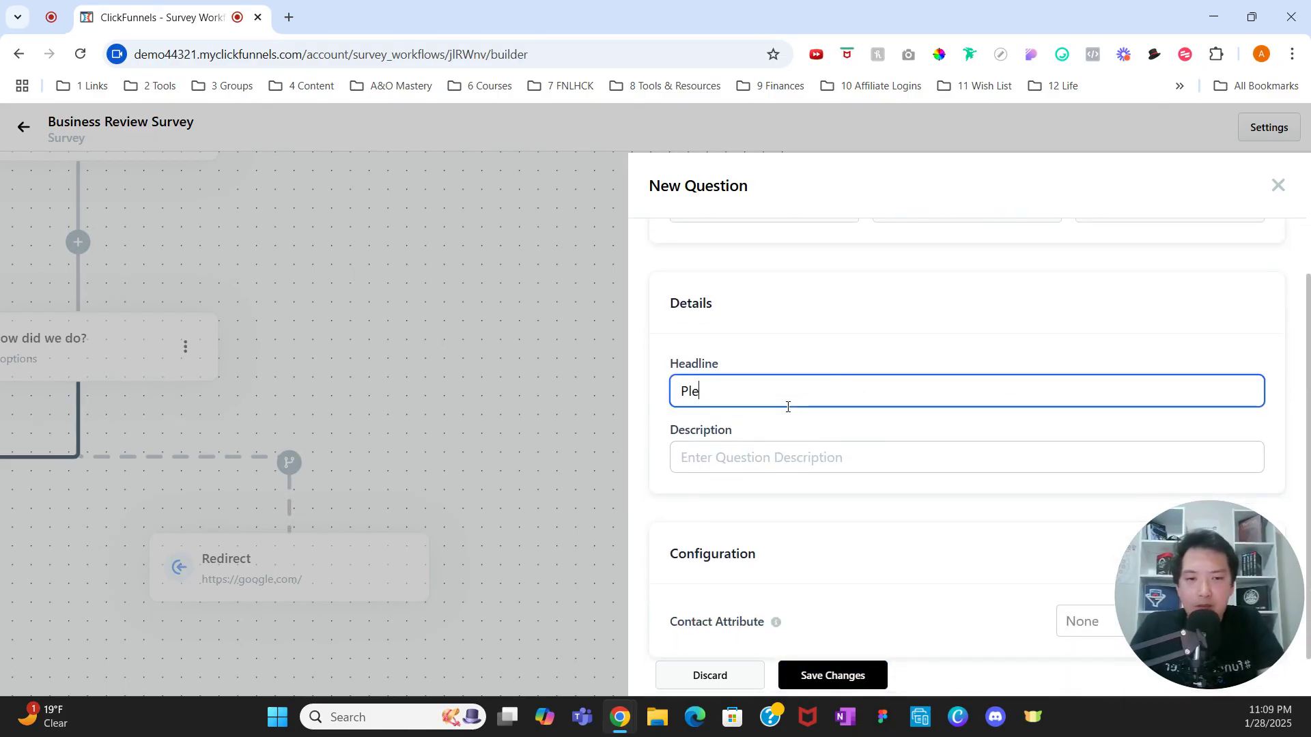
{"action": "type", "text": "hare Your Feedback"}
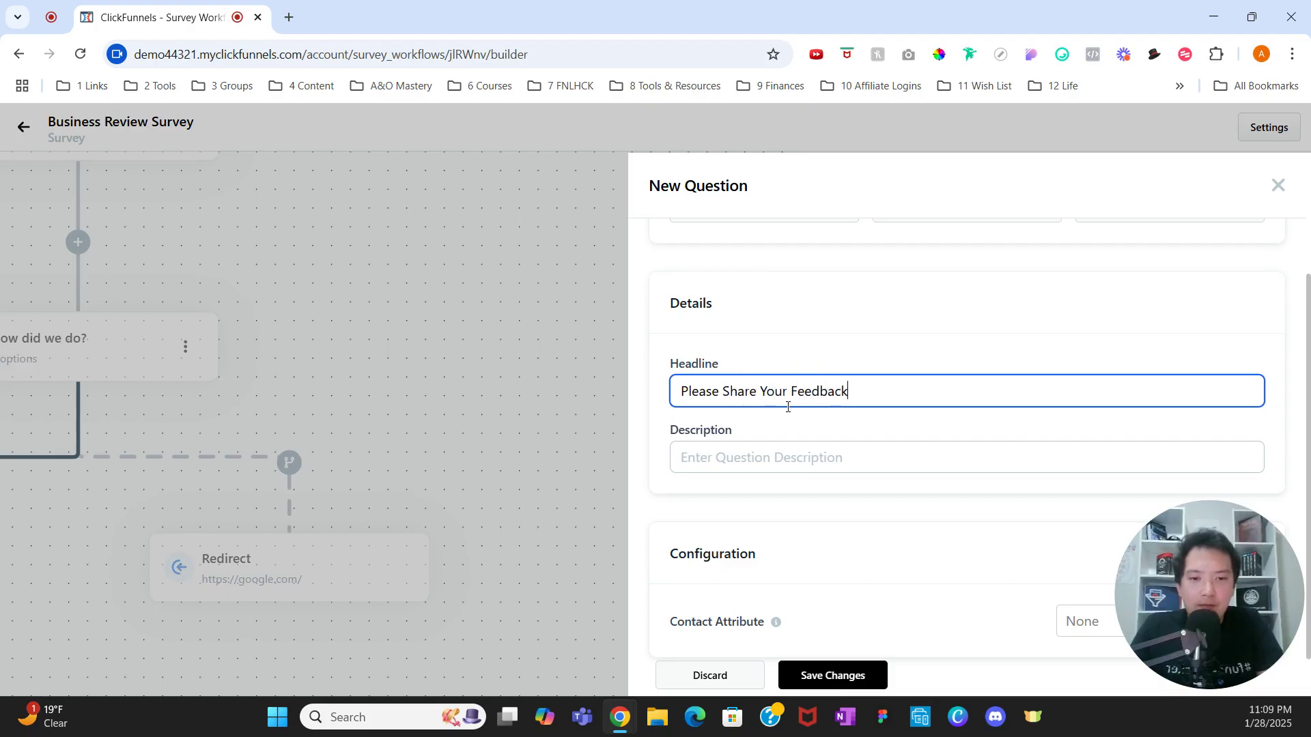
{"action": "scroll", "coordinate": [806, 406], "scroll_direction": "down", "scroll_amount": 1}
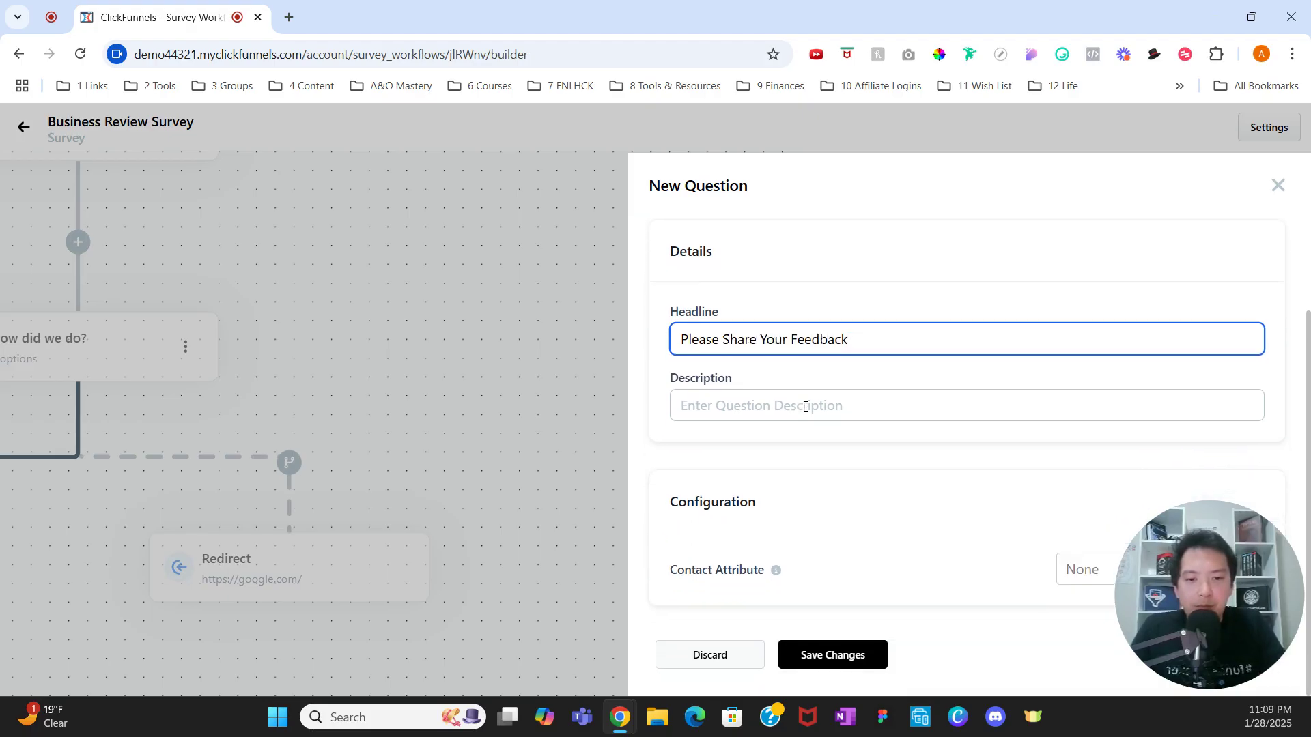
{"action": "left_click", "coordinate": [850, 665]}
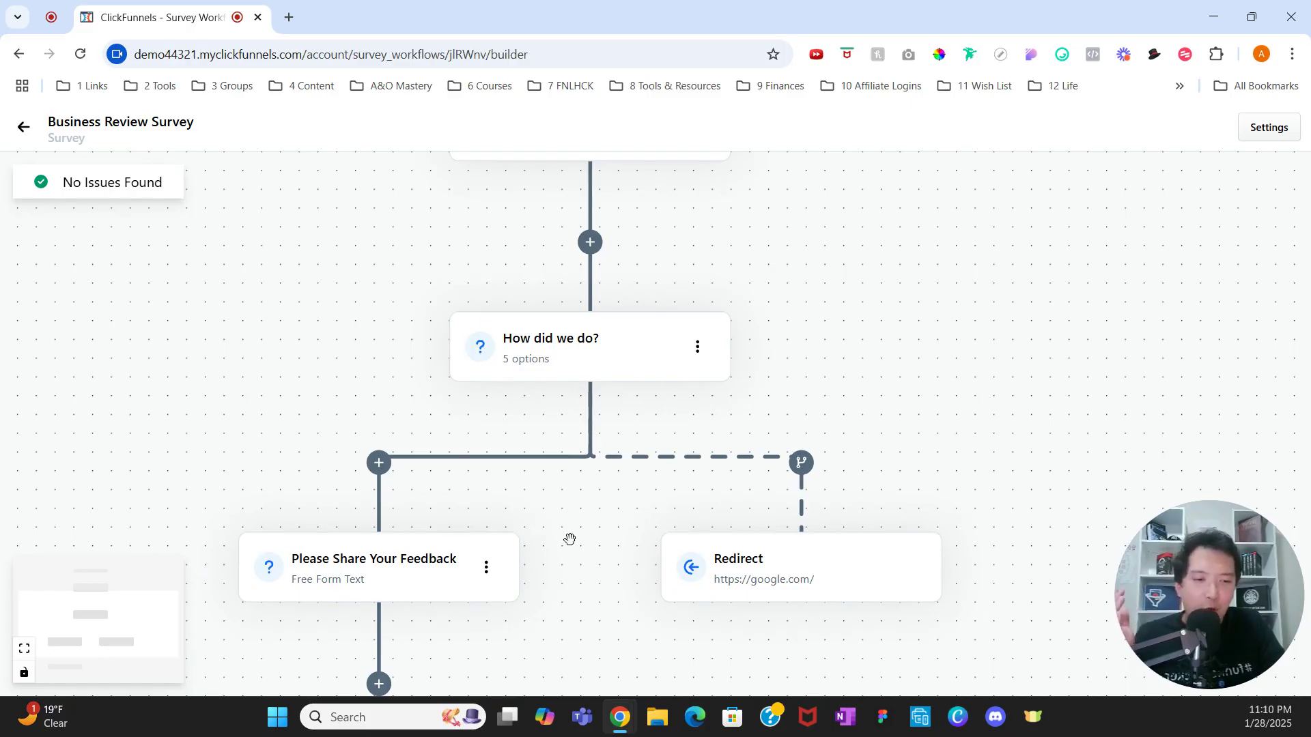
Step: Add a split after the feedback question and begin defining its branch rules
{"action": "scroll", "coordinate": [404, 550], "scroll_direction": "down", "scroll_amount": 2}
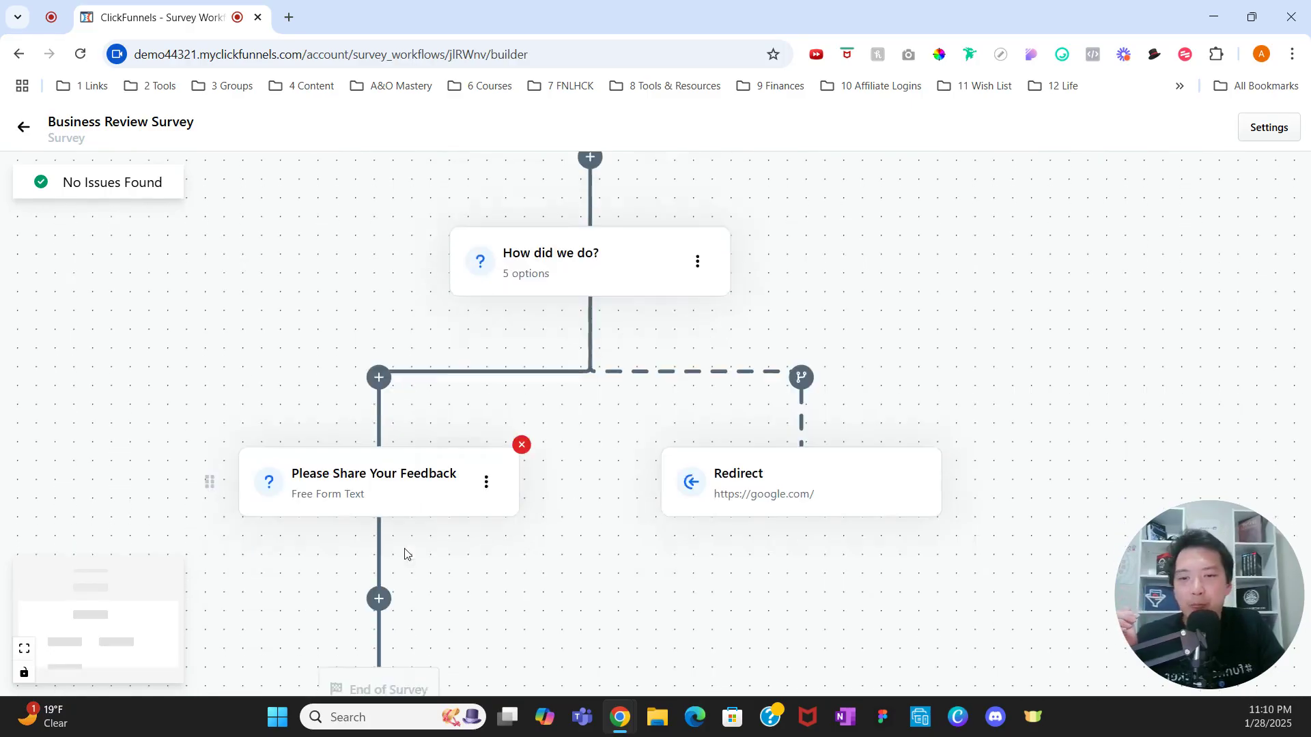
{"action": "scroll", "coordinate": [410, 546], "scroll_direction": "down", "scroll_amount": 1}
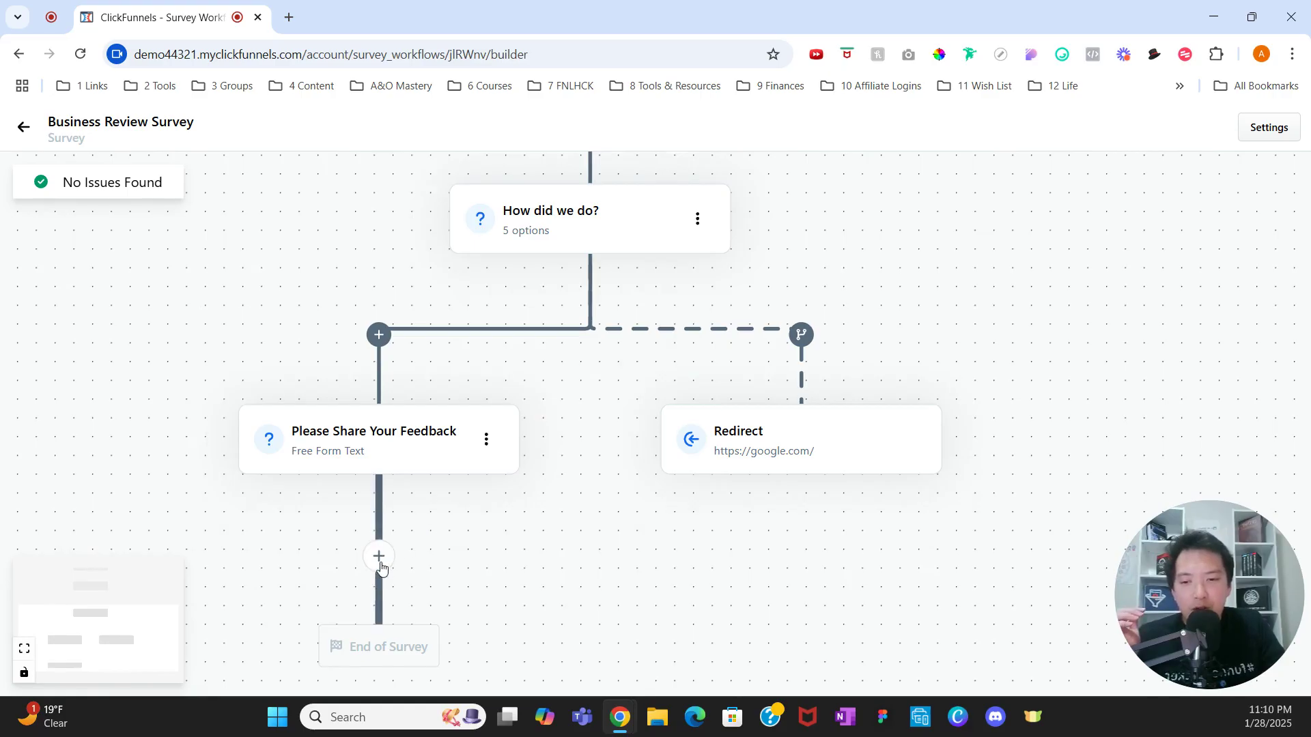
{"action": "left_click", "coordinate": [379, 556]}
{"action": "left_click", "coordinate": [461, 555]}
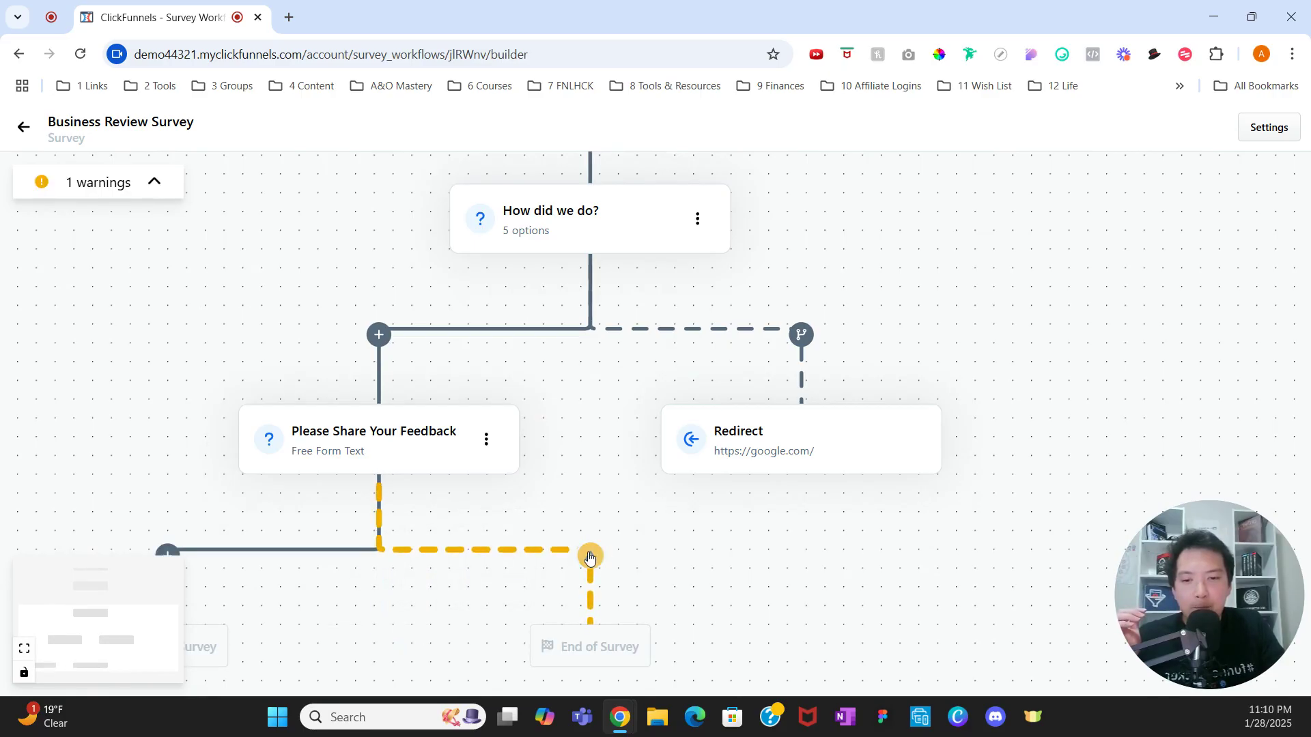
{"action": "left_click", "coordinate": [591, 556]}
{"action": "left_click", "coordinate": [659, 540]}
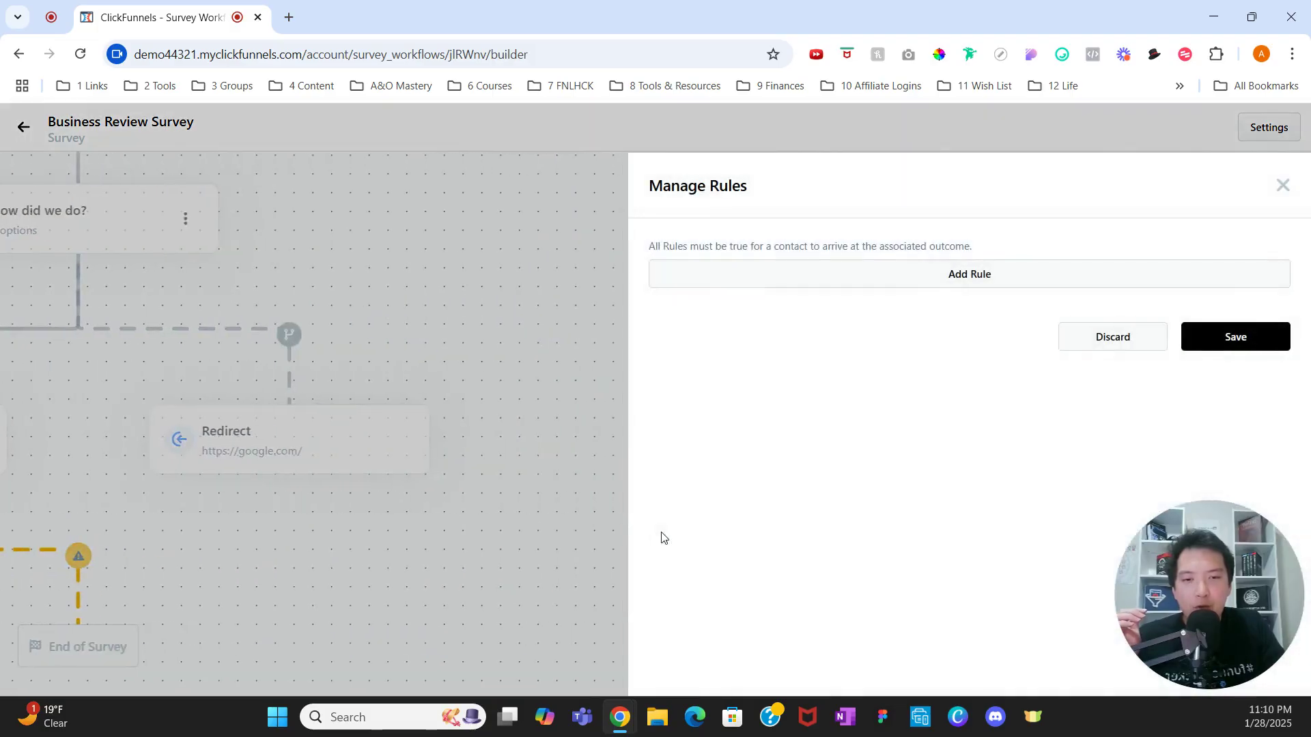
Step: Add a rule 'score is less than or equal to 3' and save it
{"action": "left_click", "coordinate": [878, 276]}
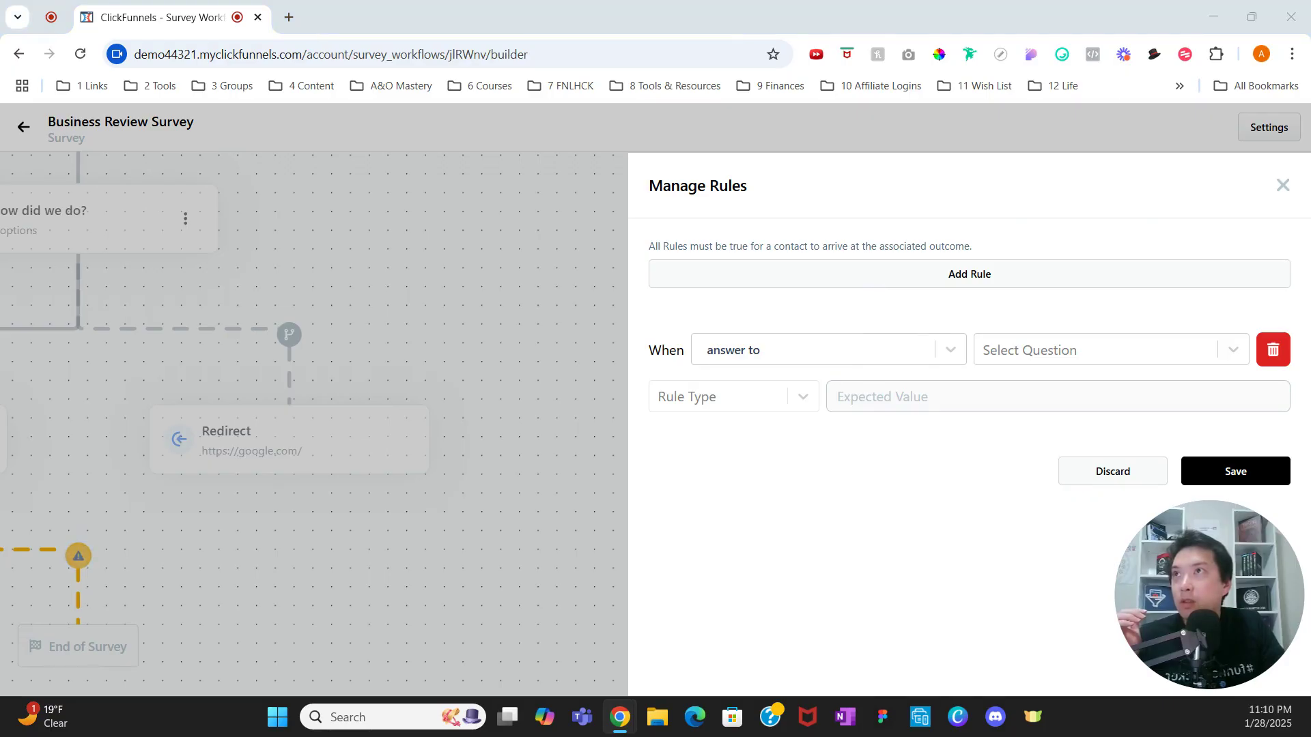
{"action": "left_click", "coordinate": [831, 353]}
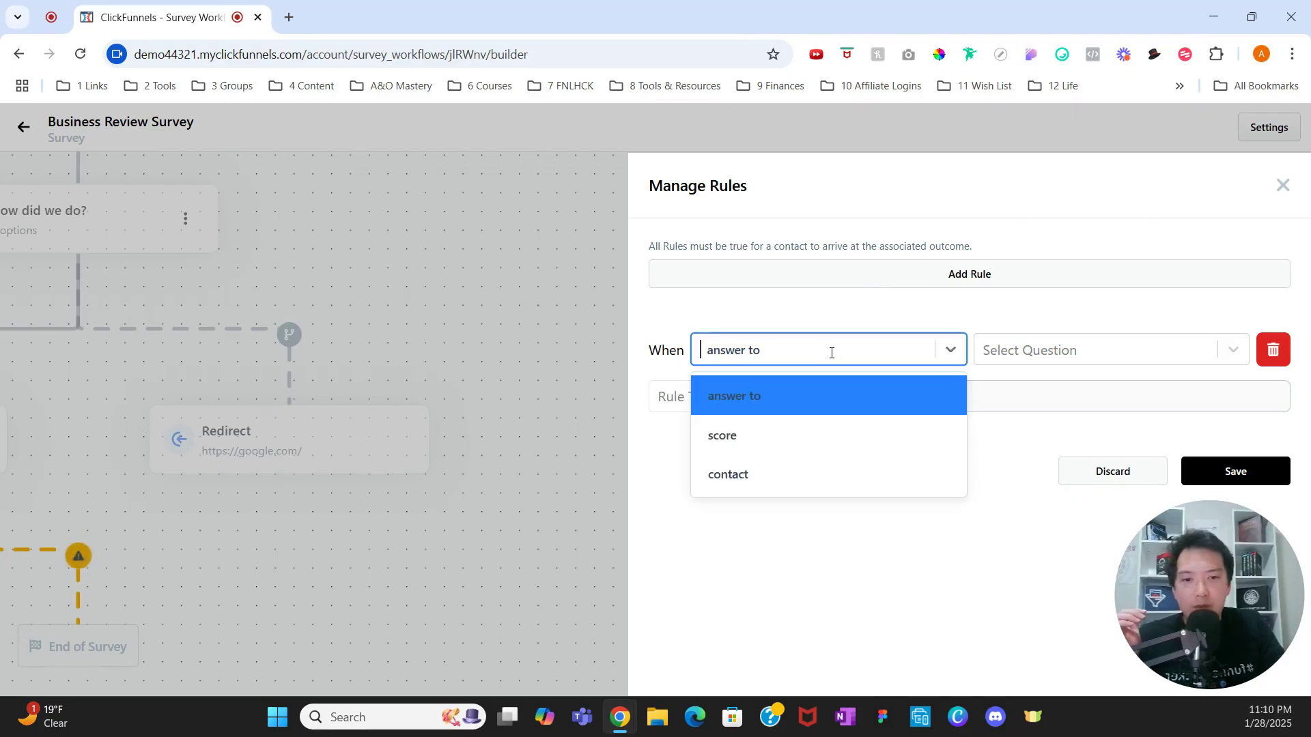
{"action": "left_click", "coordinate": [807, 435]}
{"action": "left_click", "coordinate": [767, 398]}
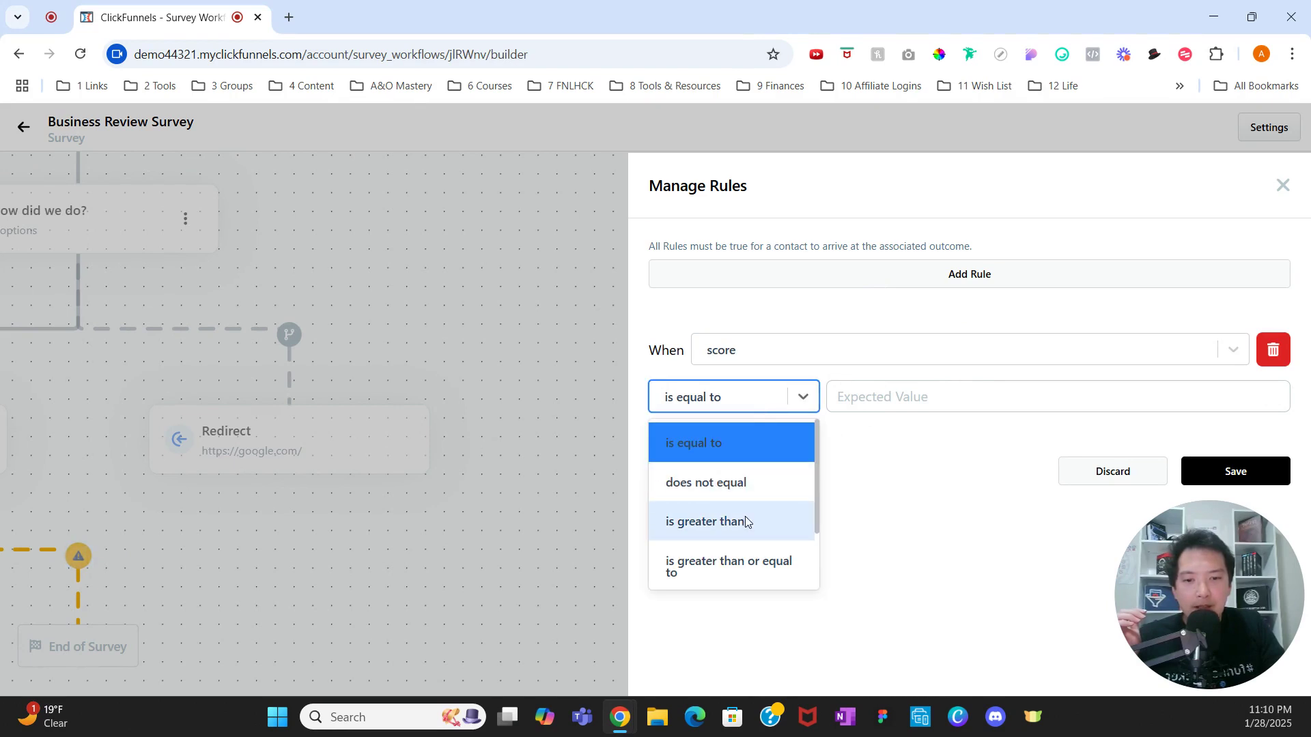
{"action": "scroll", "coordinate": [744, 519], "scroll_direction": "down", "scroll_amount": 2}
{"action": "left_click", "coordinate": [732, 566]}
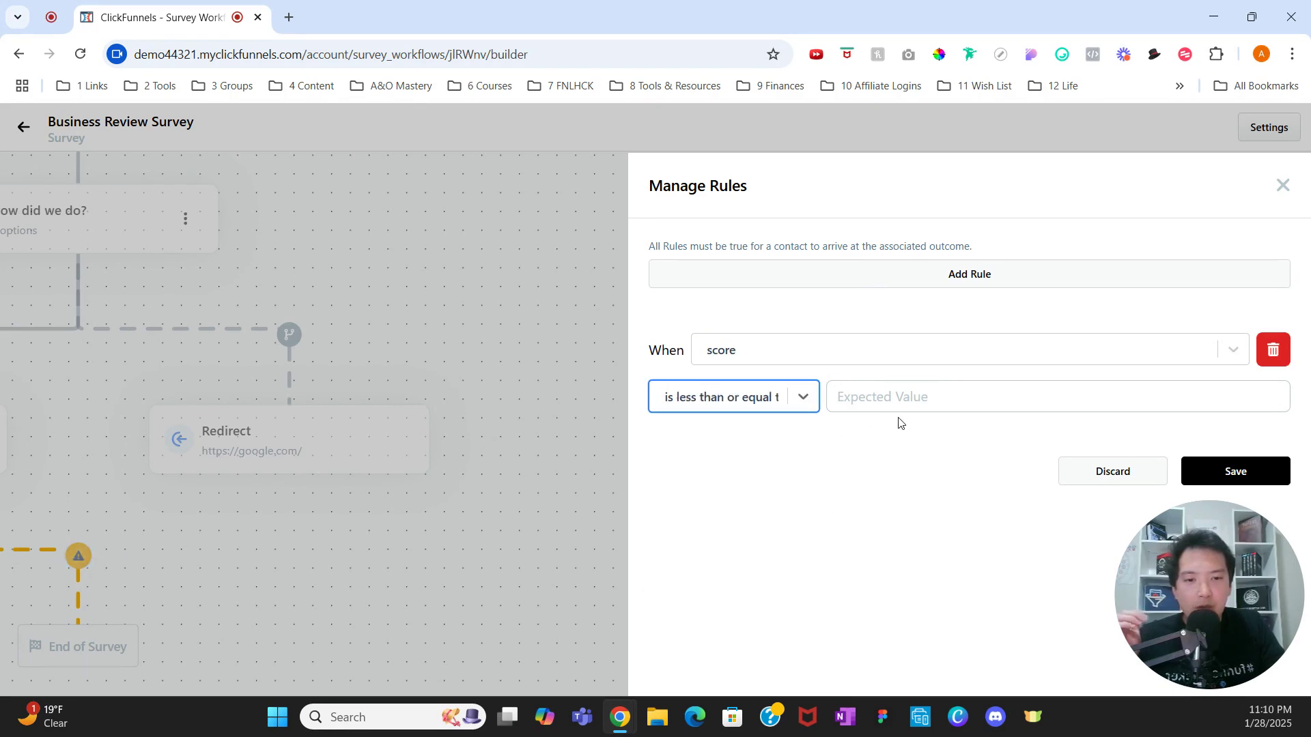
{"action": "left_click", "coordinate": [898, 397]}
{"action": "type", "text": "3"}
{"action": "left_click", "coordinate": [1215, 470]}
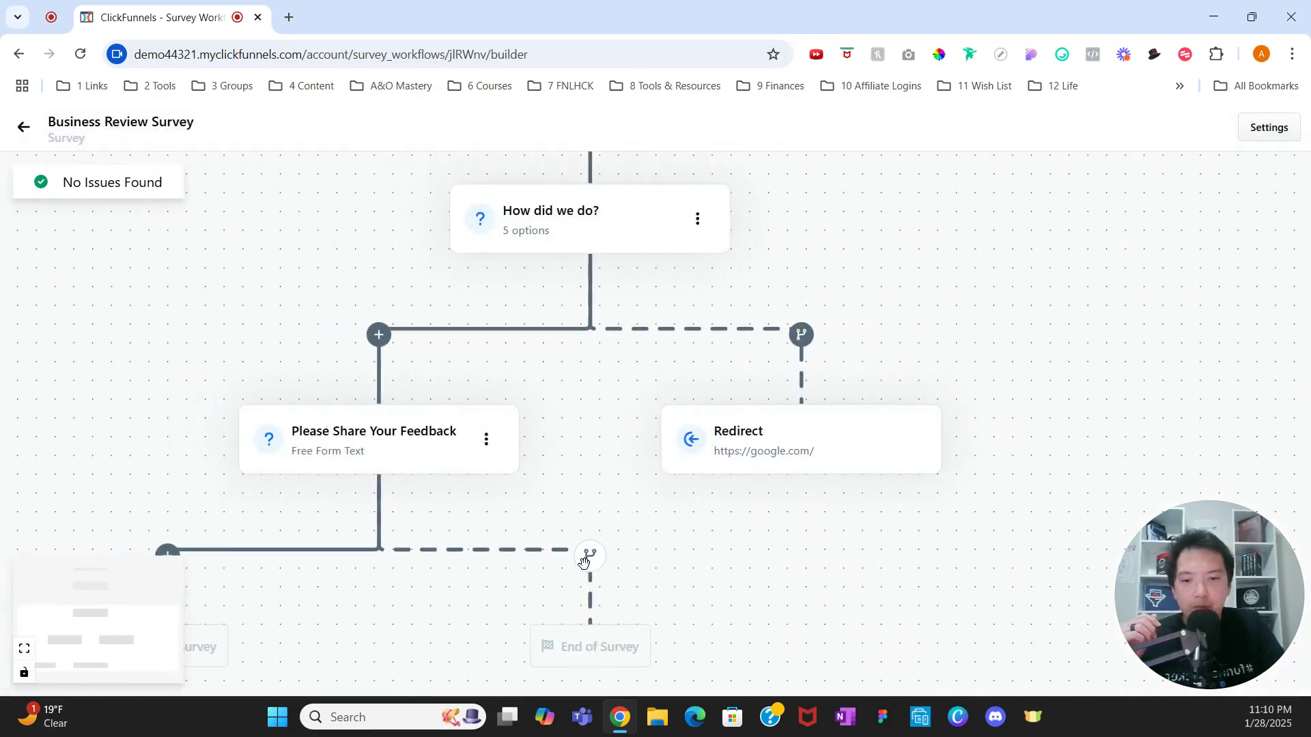
Step: Change the score branch's target type to Redirect and submit
{"action": "left_click", "coordinate": [589, 555]}
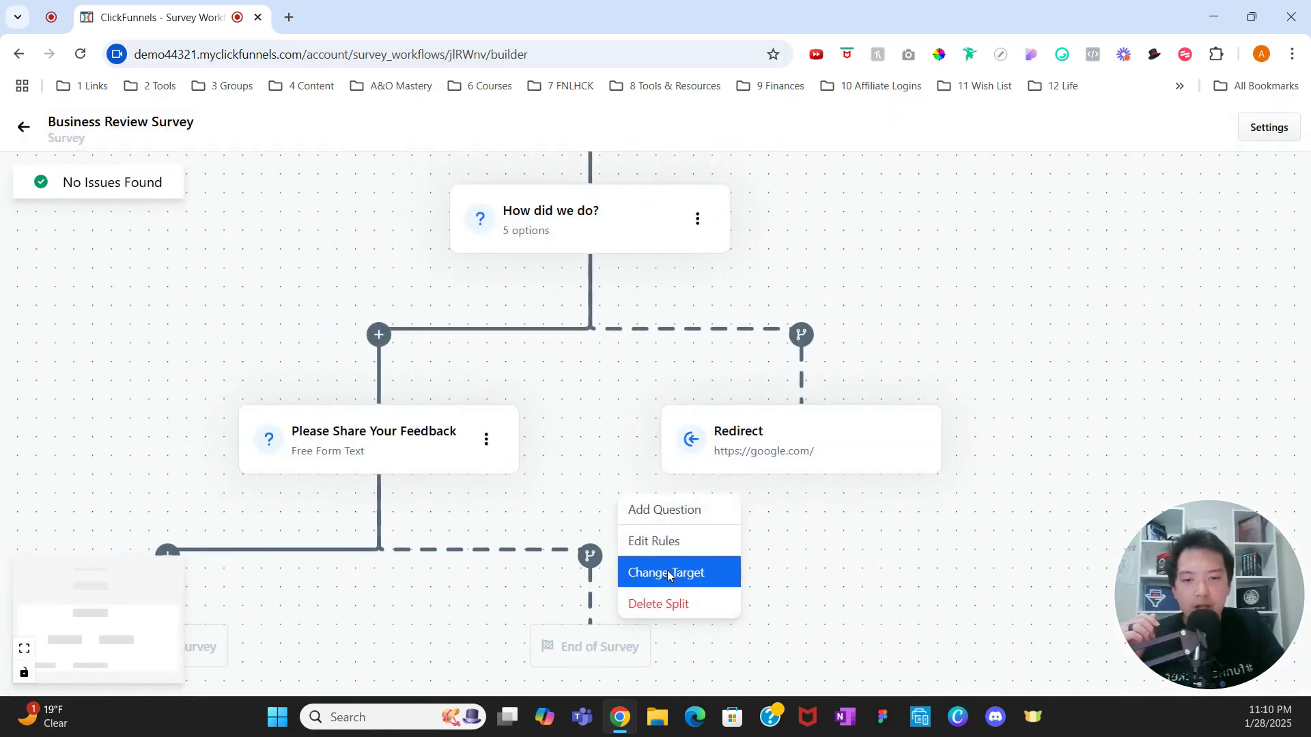
{"action": "left_click", "coordinate": [667, 573]}
{"action": "left_click", "coordinate": [814, 303]}
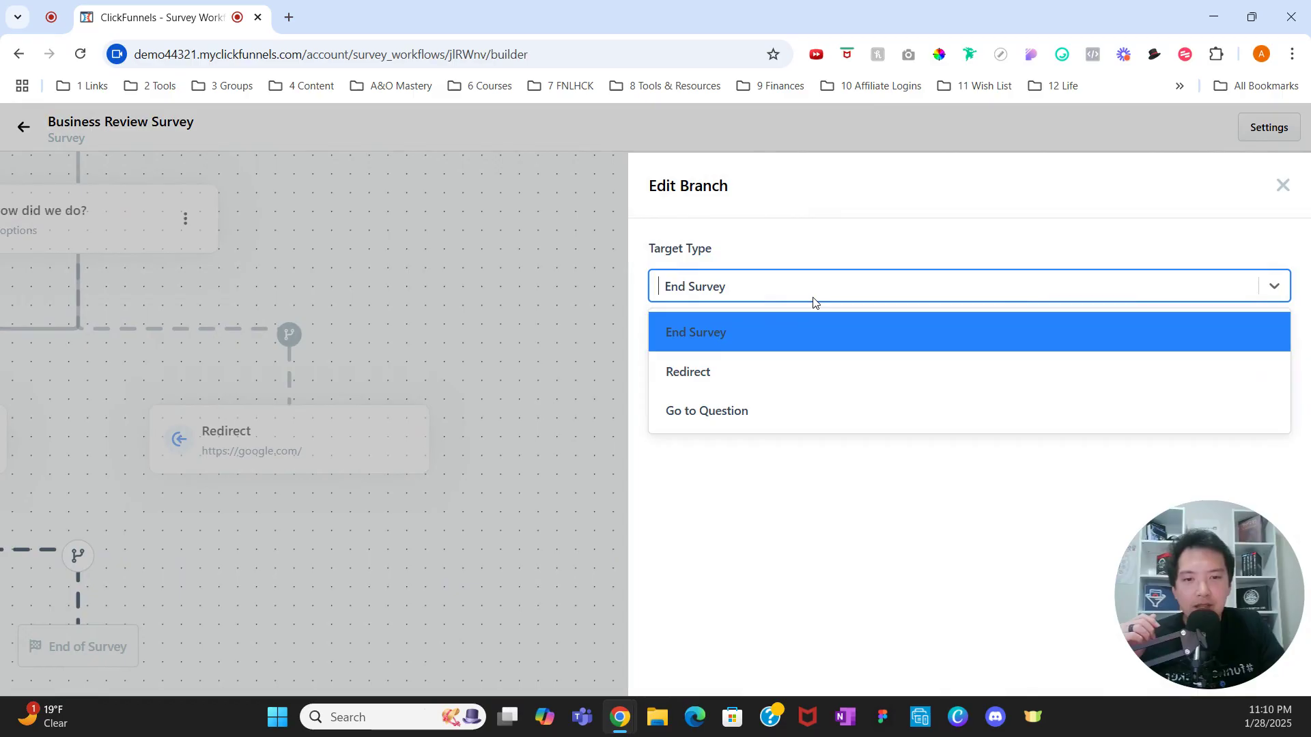
{"action": "left_click", "coordinate": [767, 380]}
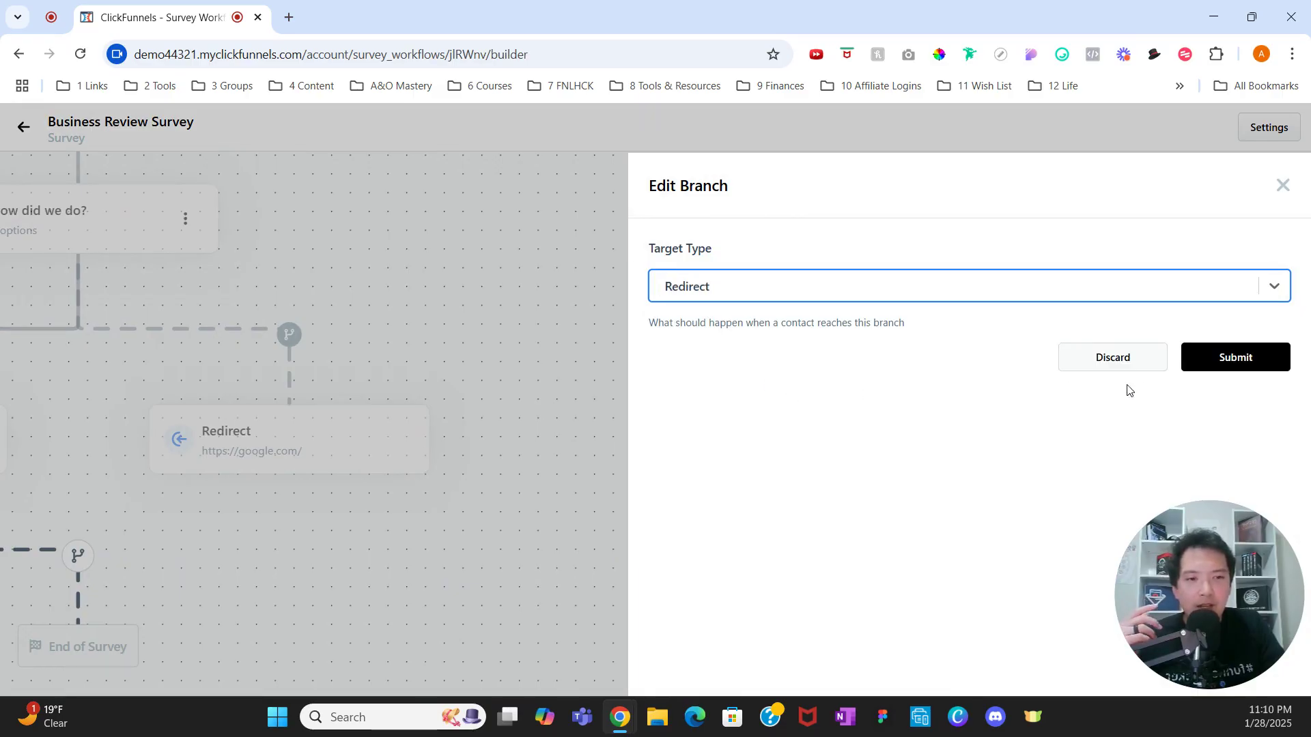
{"action": "left_click", "coordinate": [1240, 357]}
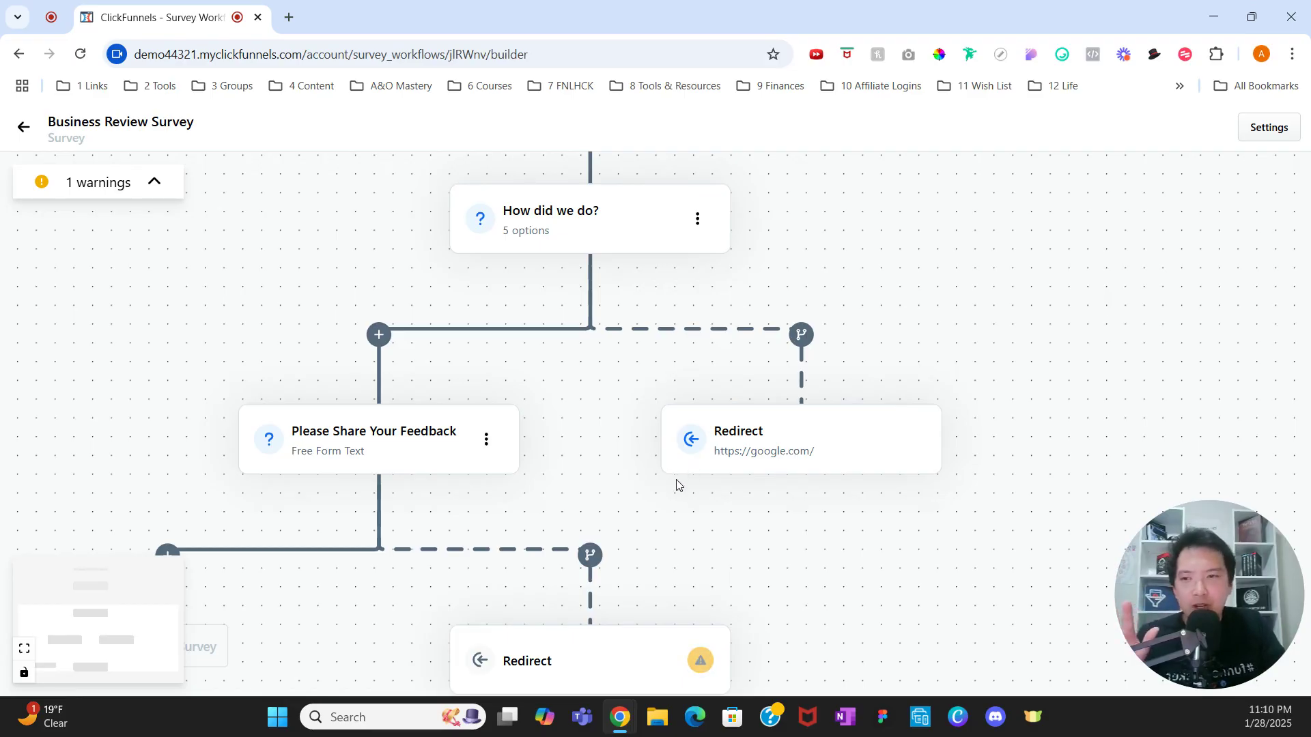
Step: Go from the survey builder to Funnels, start a new funnel, and browse the funnel templates
{"action": "left_click", "coordinate": [27, 127]}
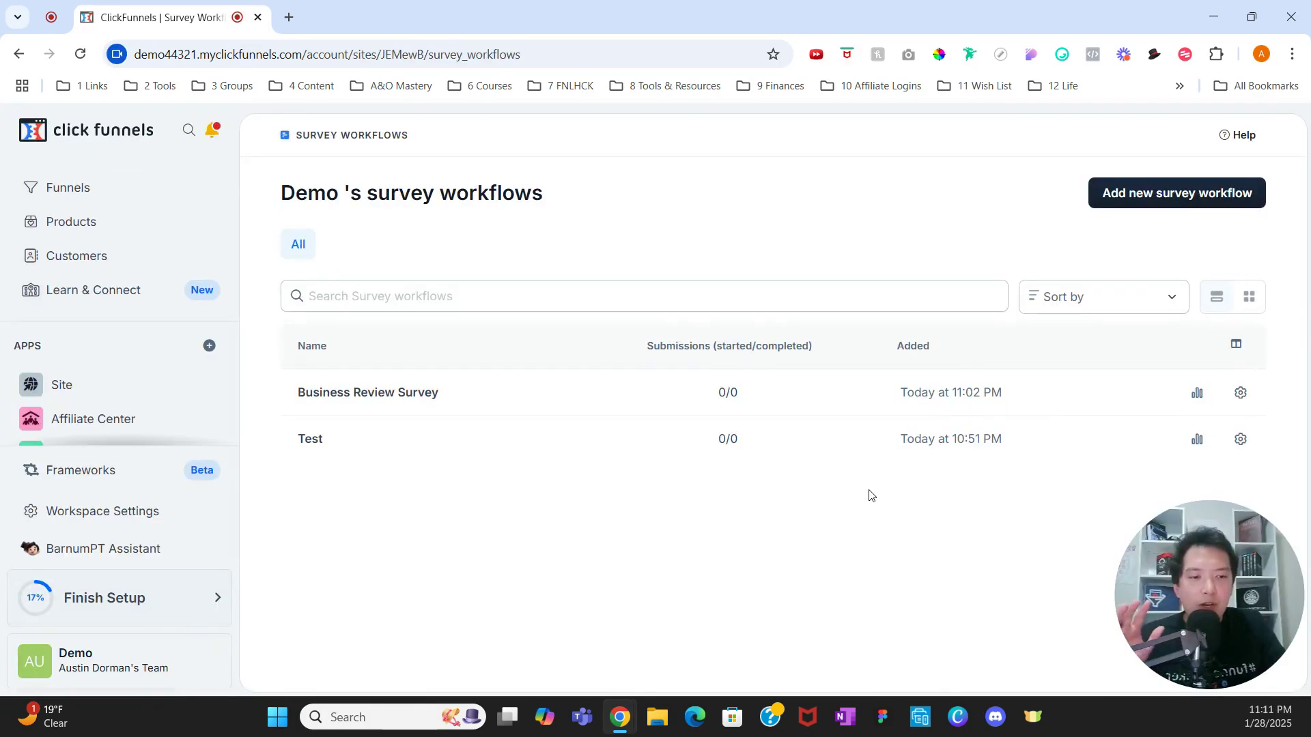
{"action": "left_click", "coordinate": [111, 191]}
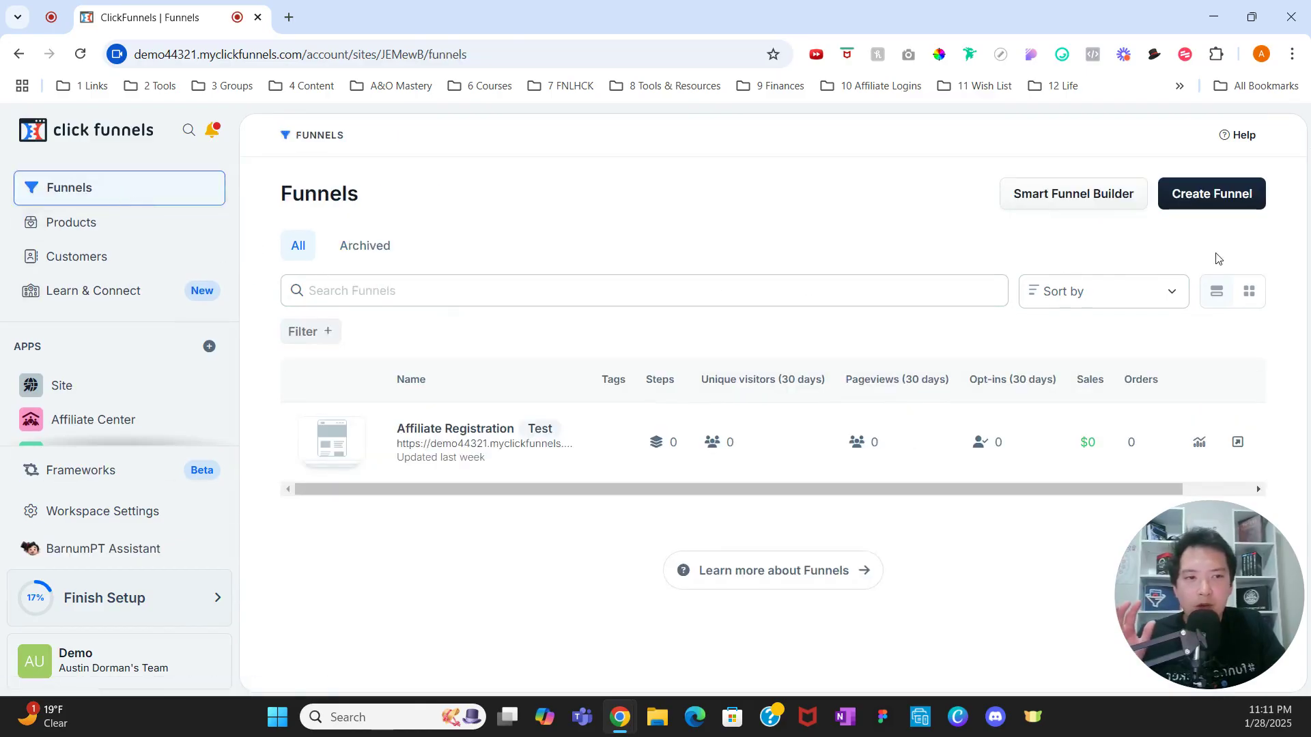
{"action": "left_click", "coordinate": [1191, 201]}
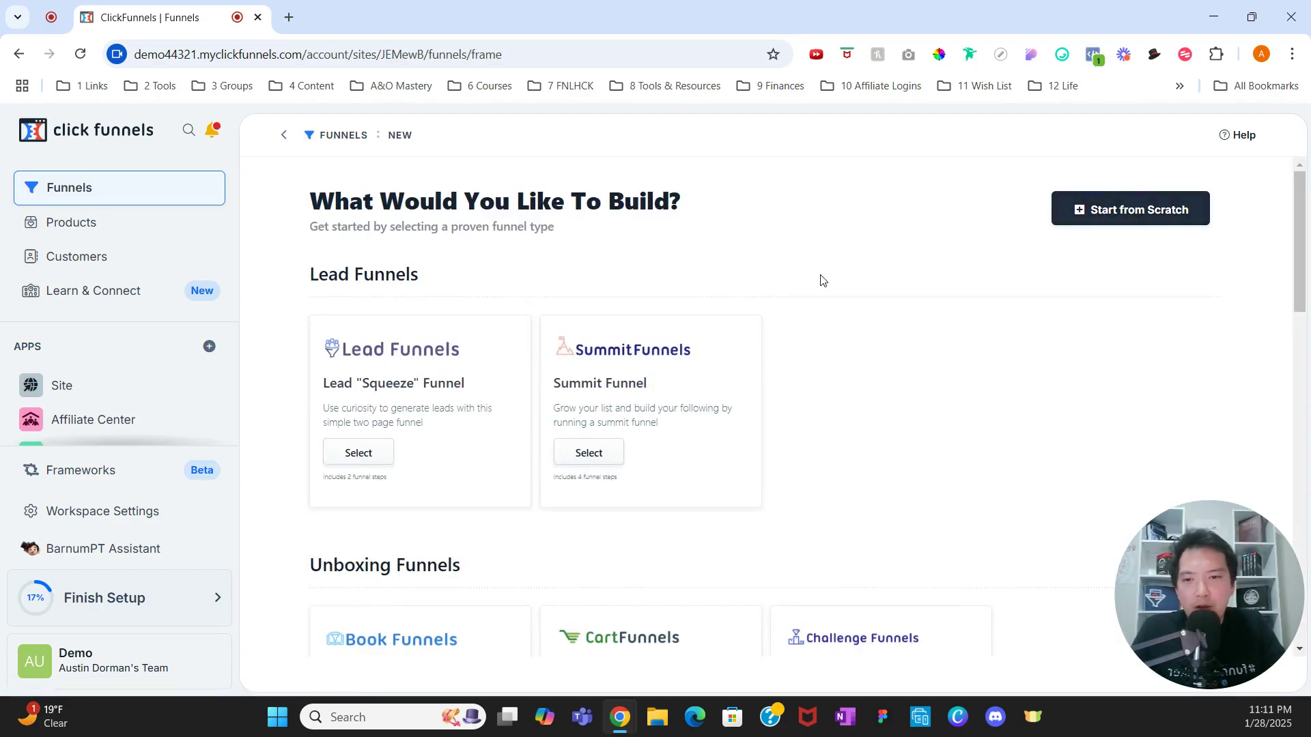
{"action": "scroll", "coordinate": [822, 281], "scroll_direction": "down", "scroll_amount": 3}
{"action": "scroll", "coordinate": [841, 294], "scroll_direction": "down", "scroll_amount": 4}
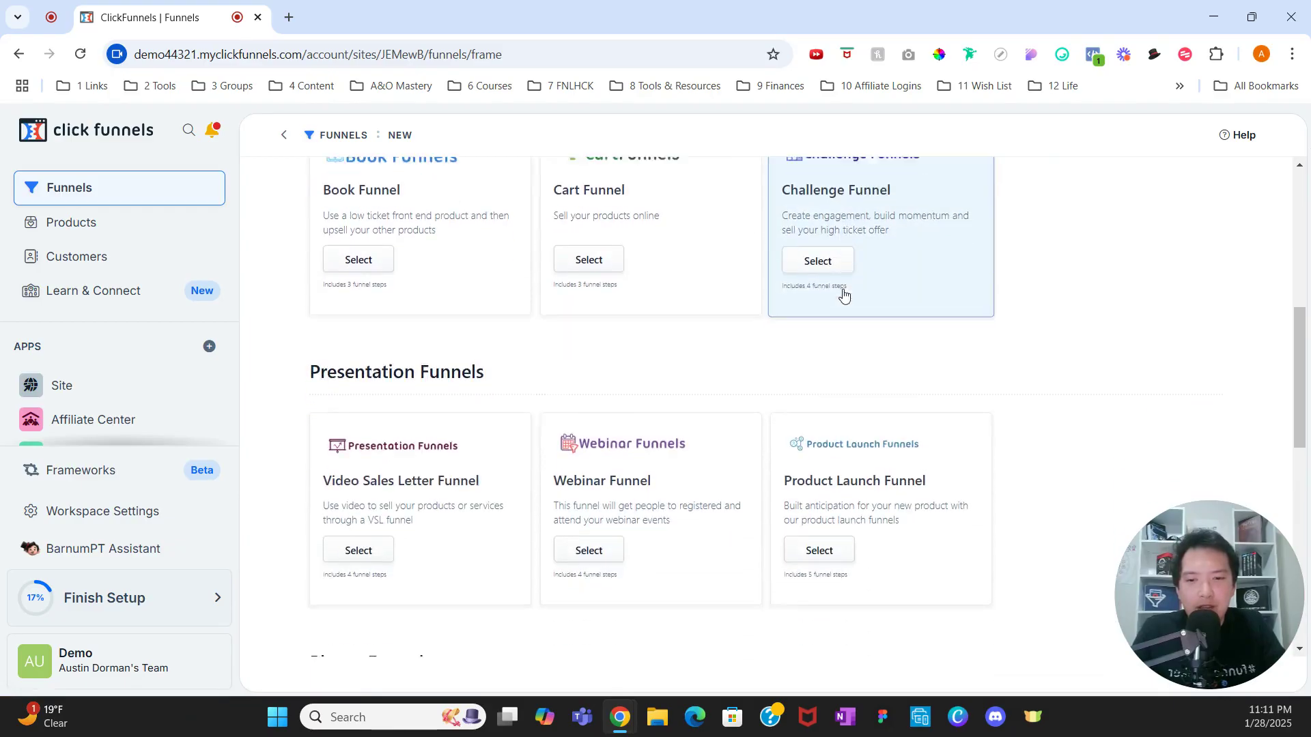
{"action": "scroll", "coordinate": [849, 293], "scroll_direction": "down", "scroll_amount": 4}
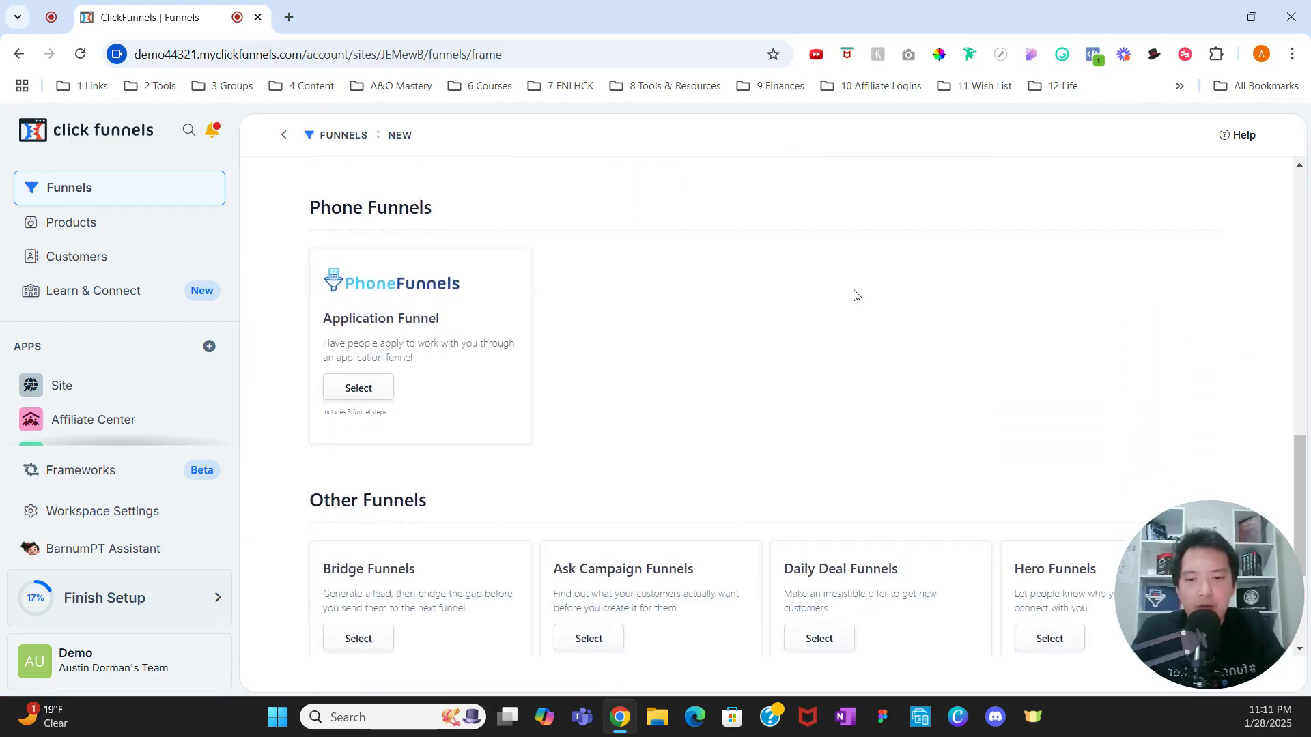
{"action": "scroll", "coordinate": [912, 280], "scroll_direction": "up", "scroll_amount": 2}
{"action": "scroll", "coordinate": [912, 279], "scroll_direction": "up", "scroll_amount": 10}
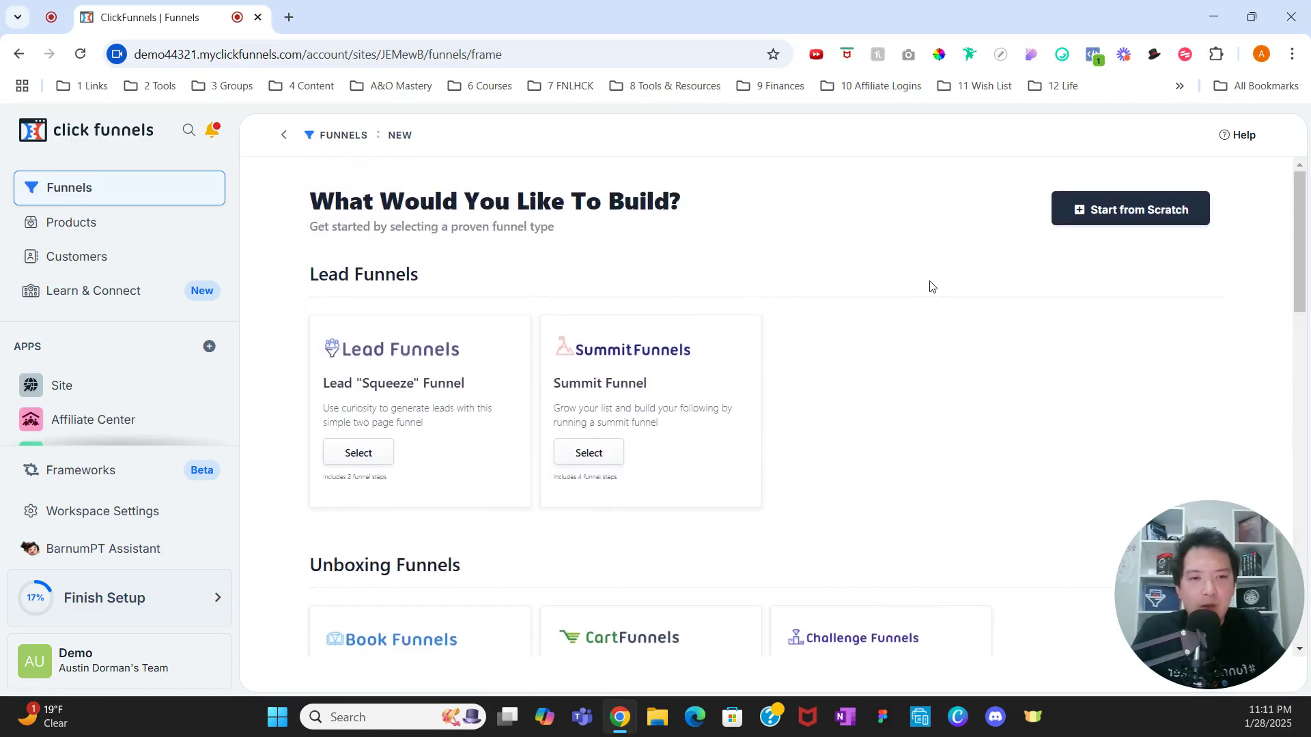
Step: Start a blank funnel from scratch, name it Reviews, and create it at /reviews
{"action": "left_click", "coordinate": [1110, 220]}
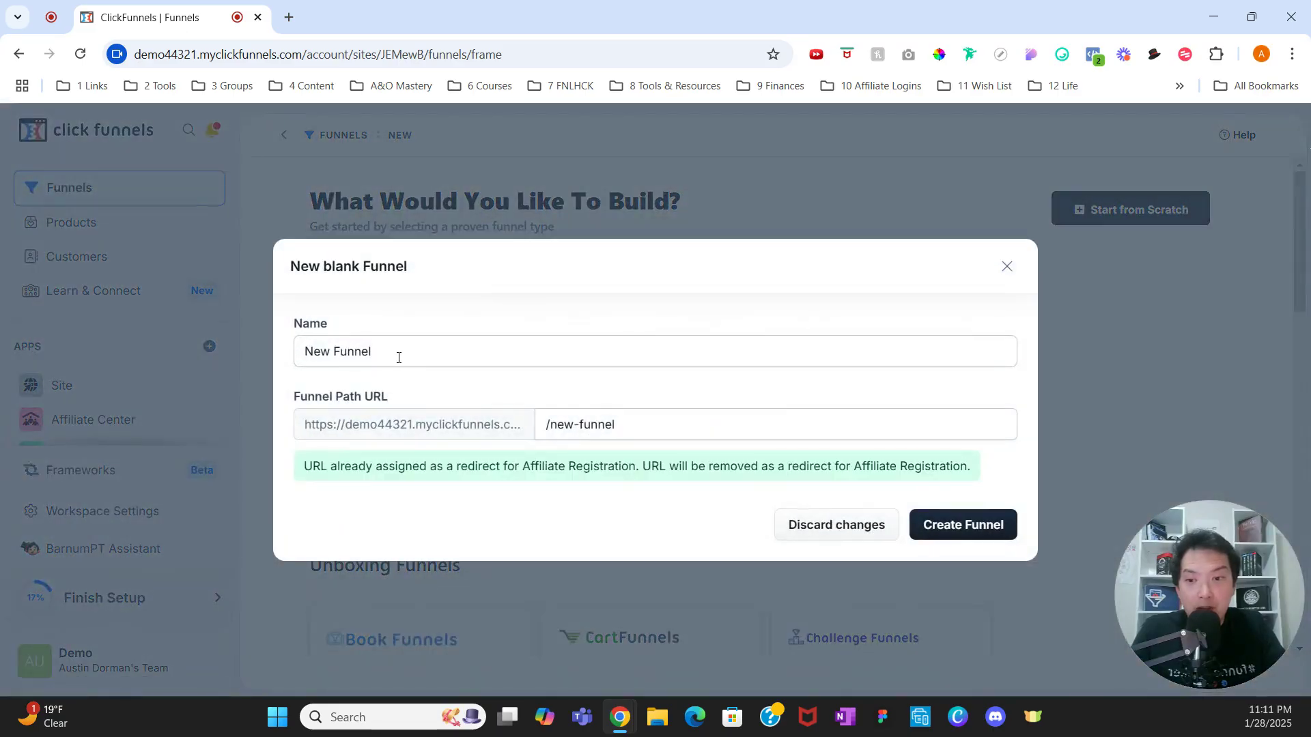
{"action": "left_click_drag", "start_coordinate": [398, 356], "coordinate": [275, 361]}
{"action": "type", "text": "Bus"}
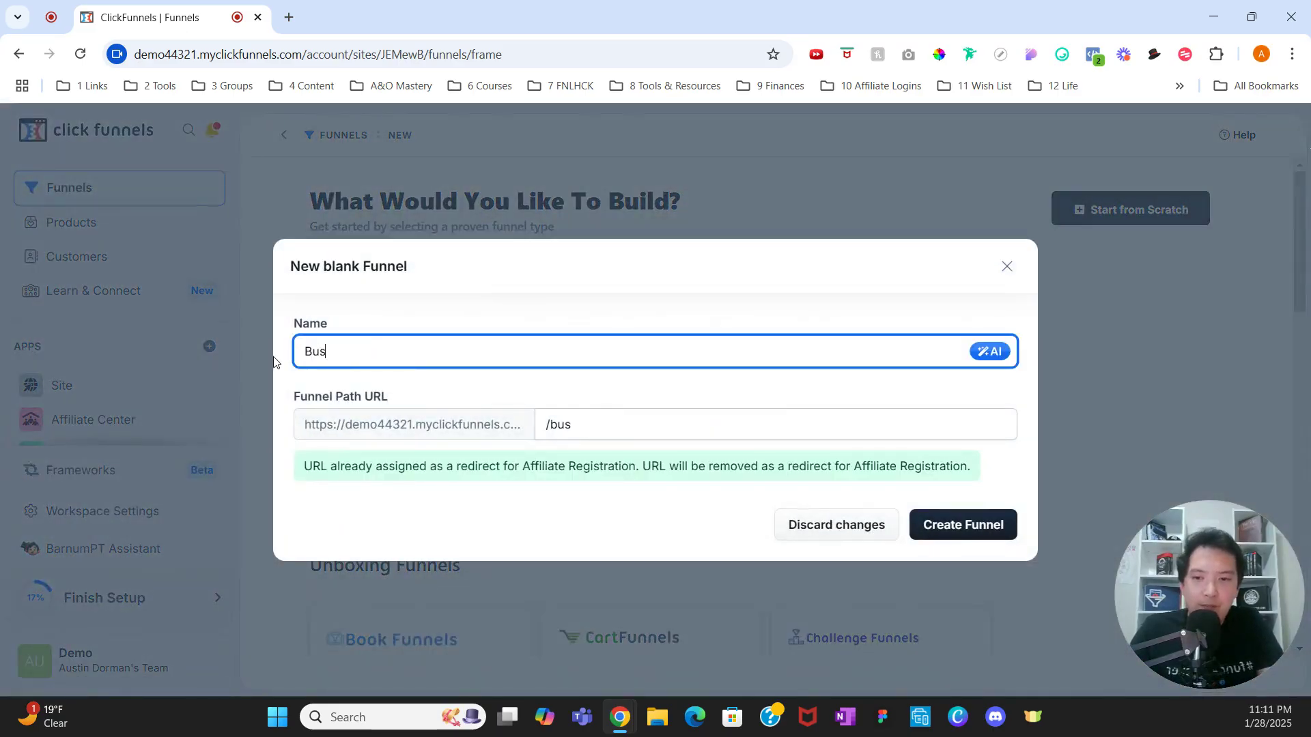
{"action": "key", "text": "BackSpace"}
{"action": "key", "text": "BackSpace"}
{"action": "key", "text": "BackSpace"}
{"action": "type", "text": "Reviews"}
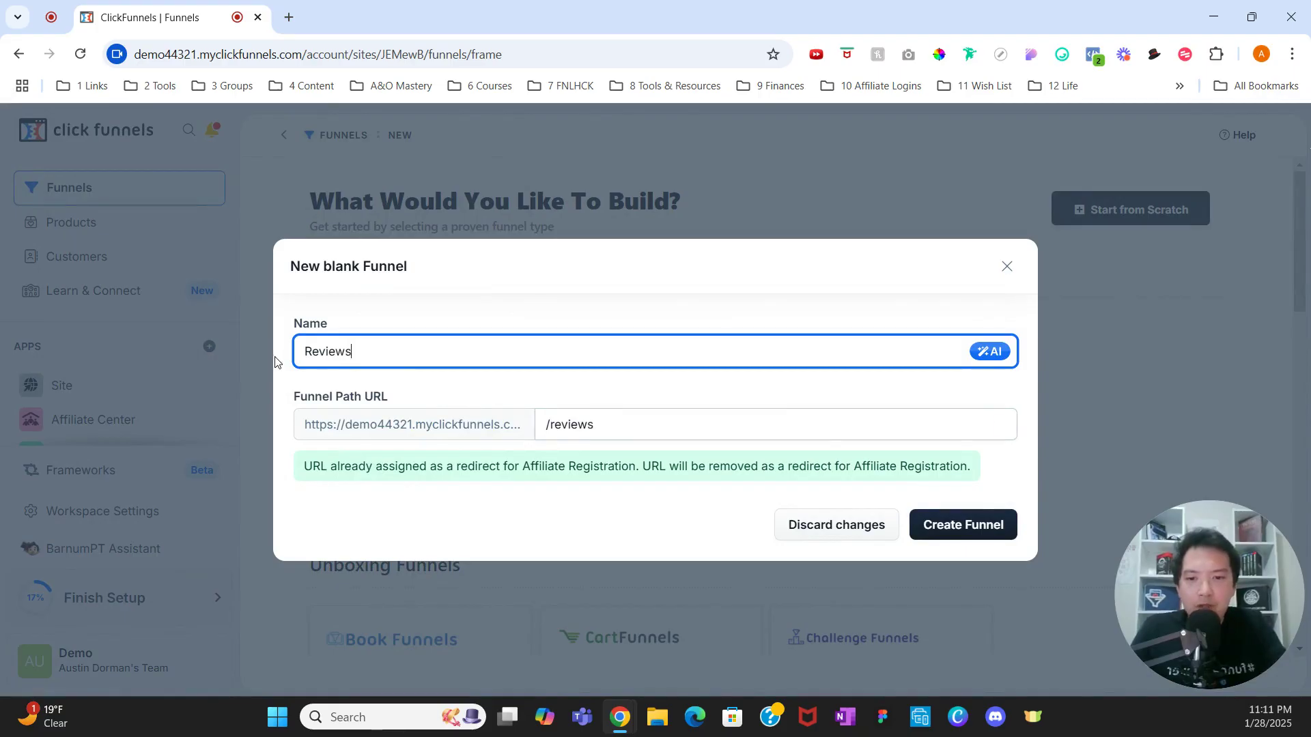
{"action": "left_click", "coordinate": [960, 520]}
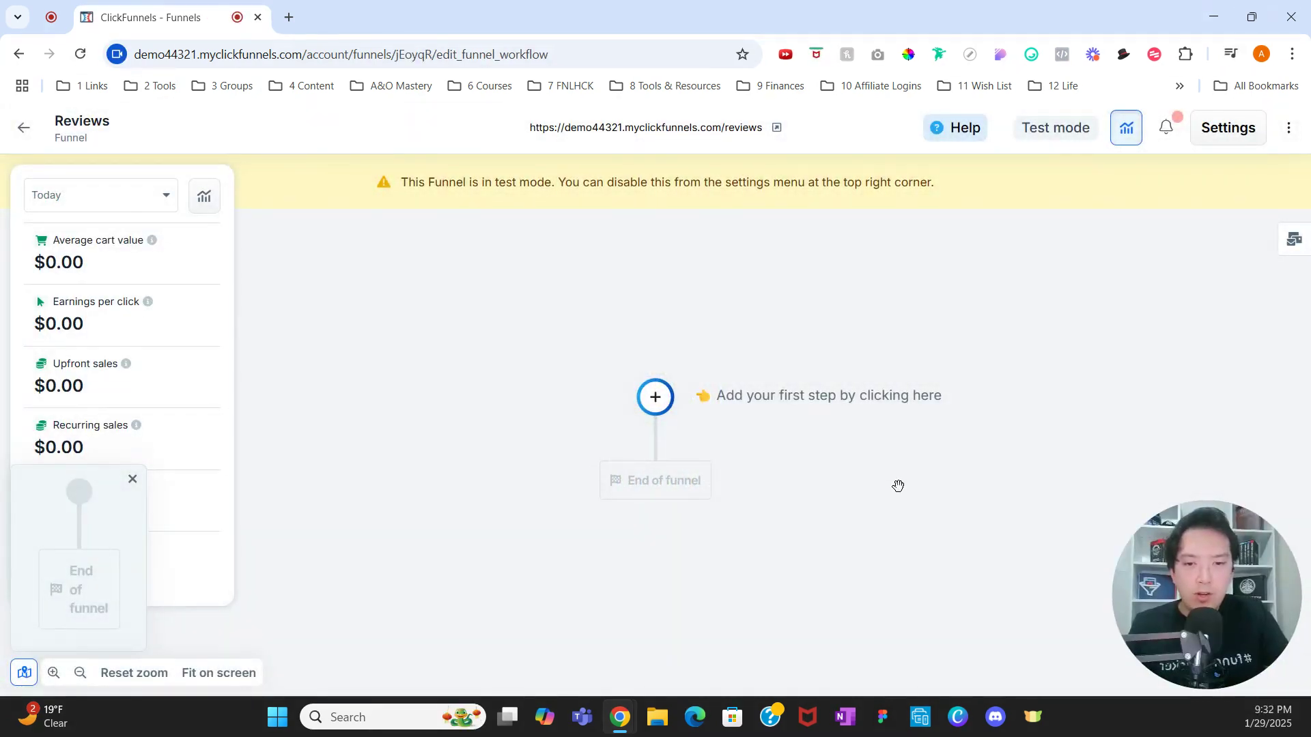
Step: Add a new blank page step named 'Leave A Review' to the Reviews funnel
{"action": "left_click", "coordinate": [655, 403]}
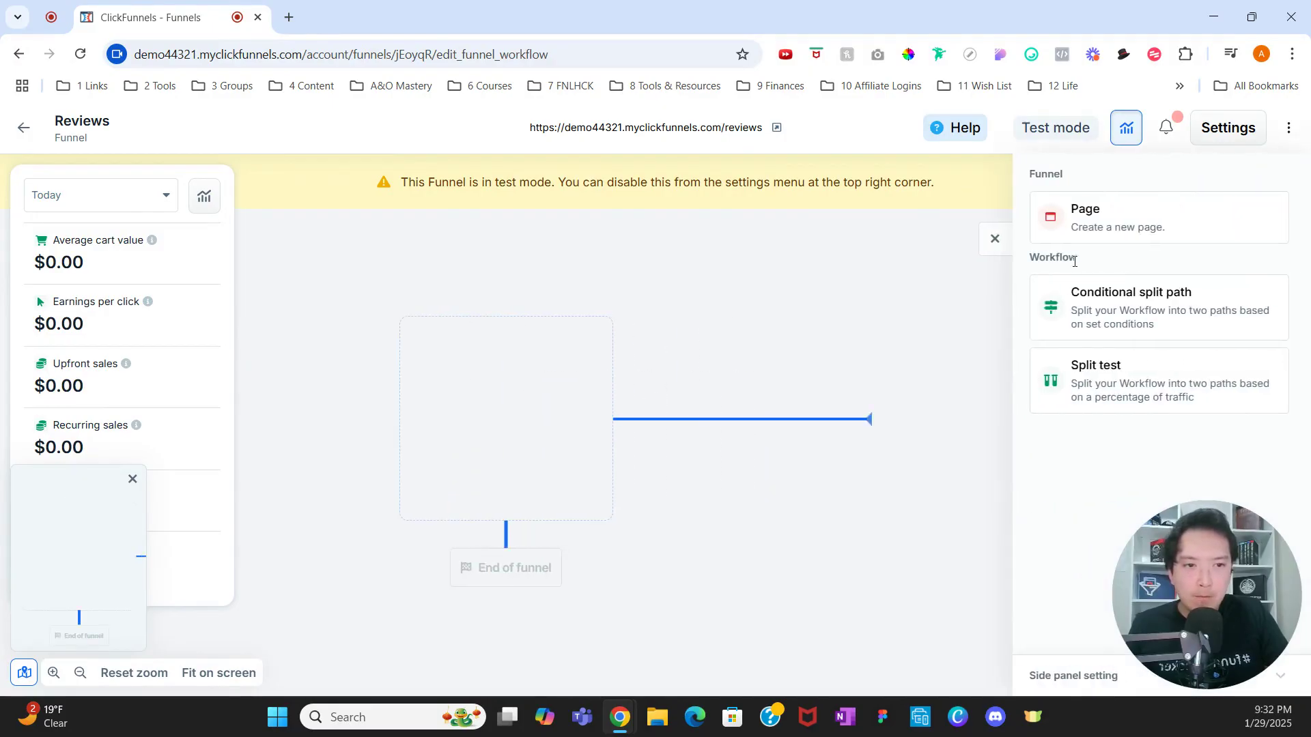
{"action": "left_click", "coordinate": [1105, 225]}
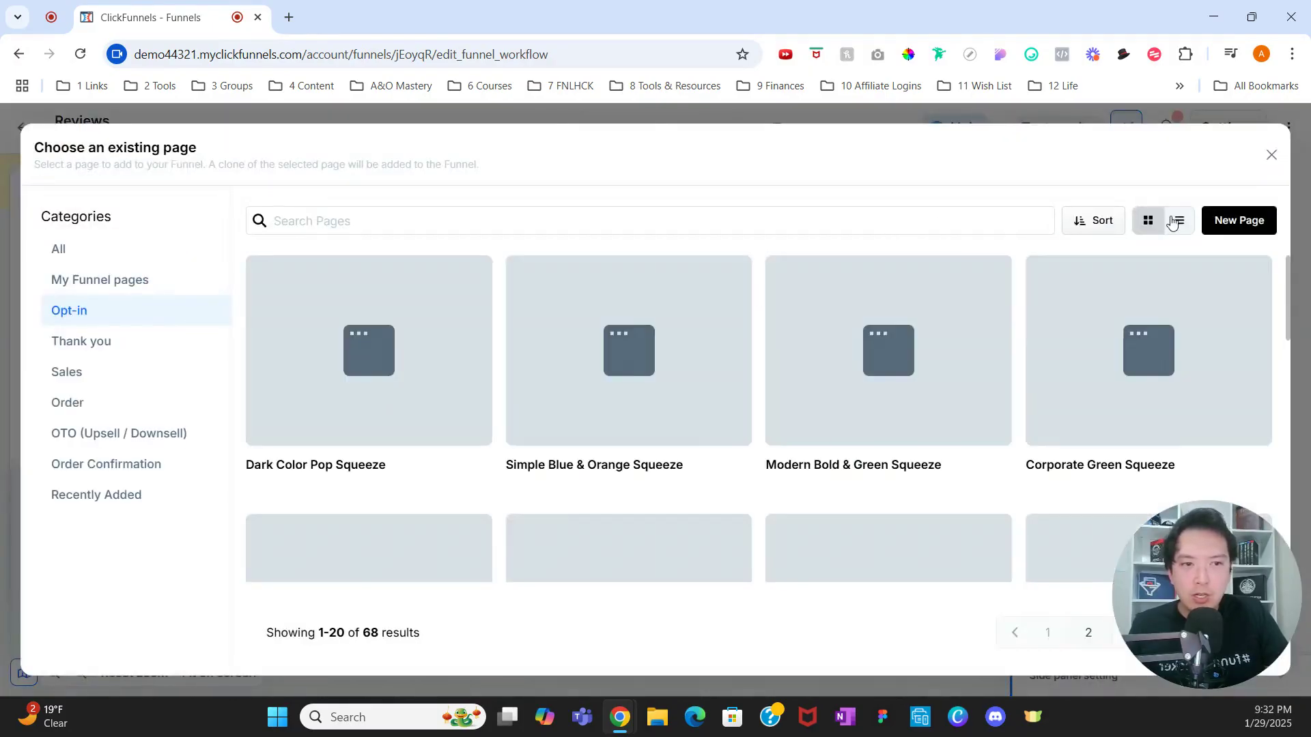
{"action": "left_click", "coordinate": [1238, 221]}
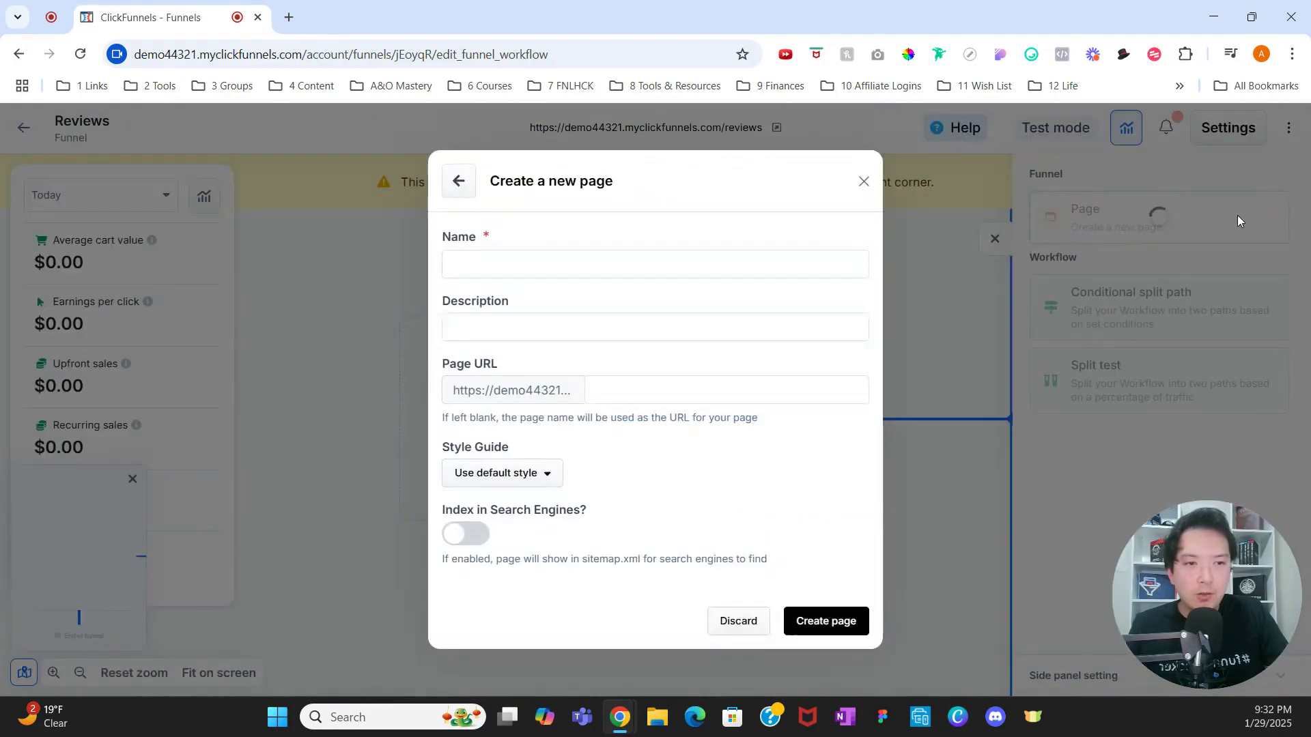
{"action": "type", "text": "L"}
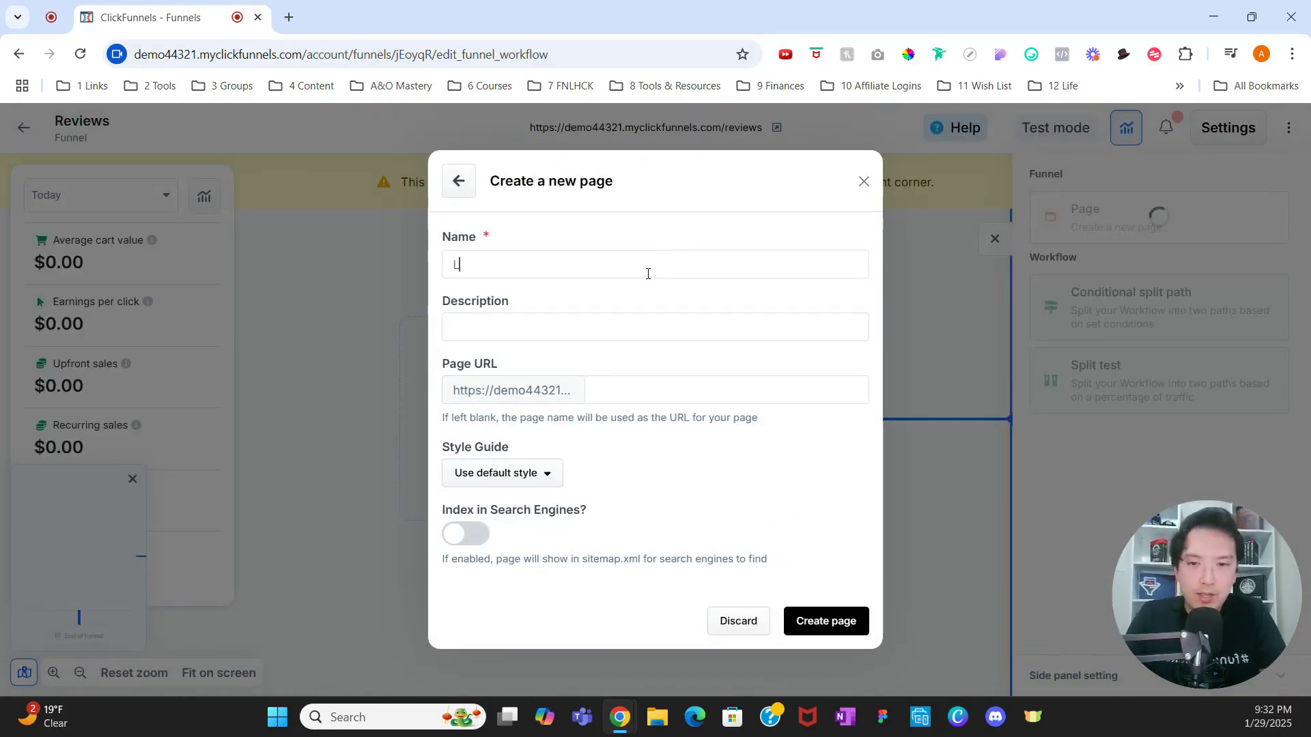
{"action": "type", "text": "eave A R"}
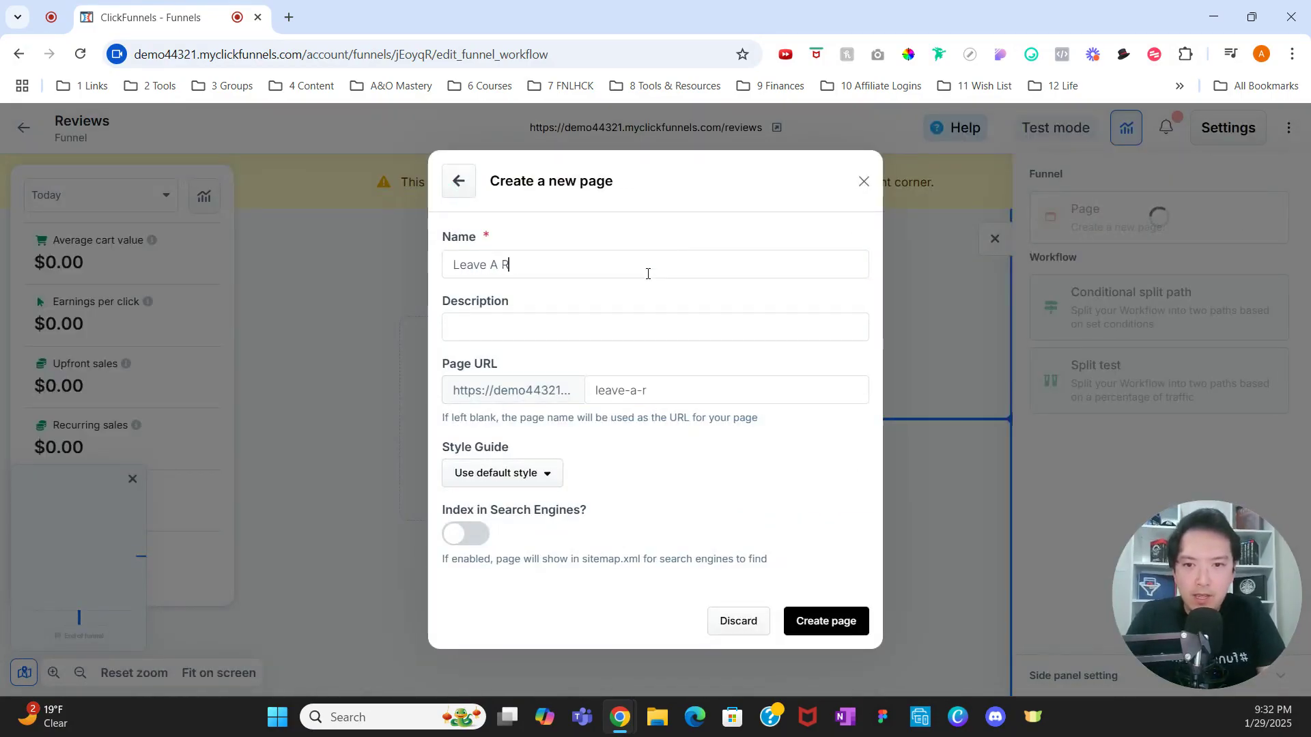
{"action": "type", "text": "eview"}
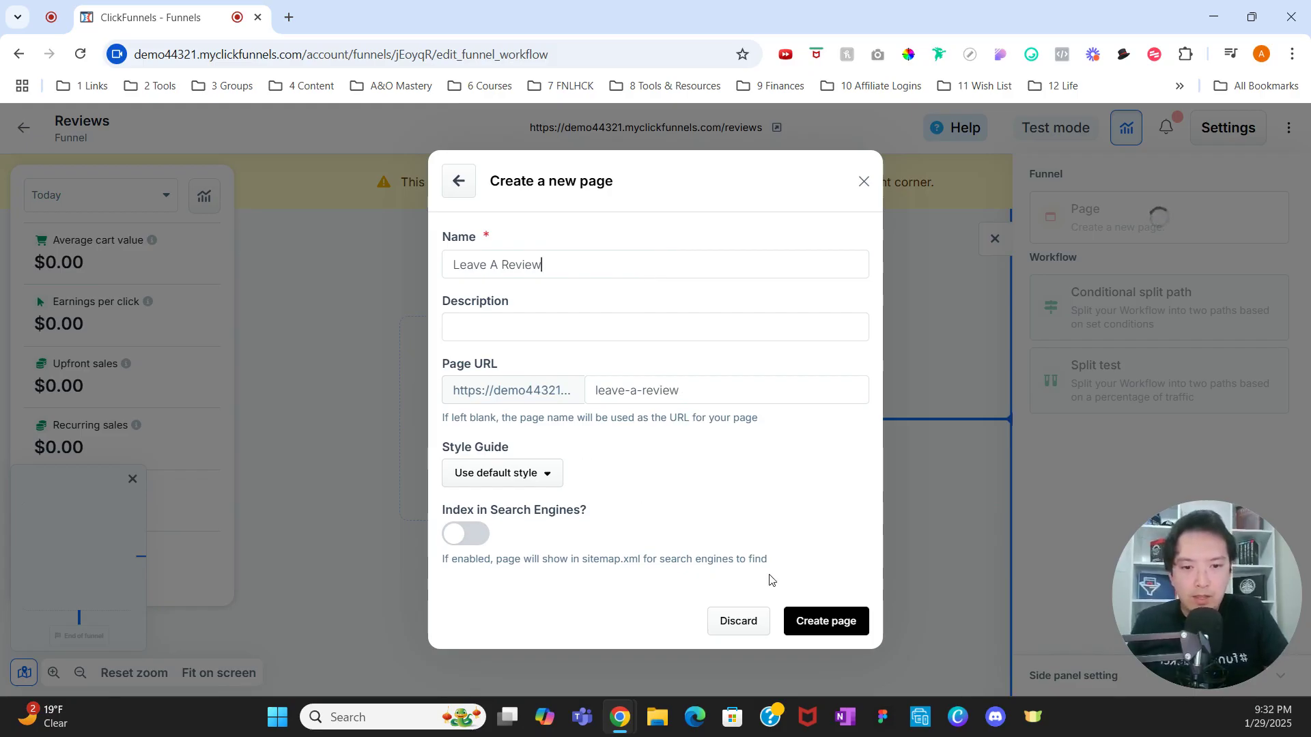
{"action": "left_click", "coordinate": [830, 618]}
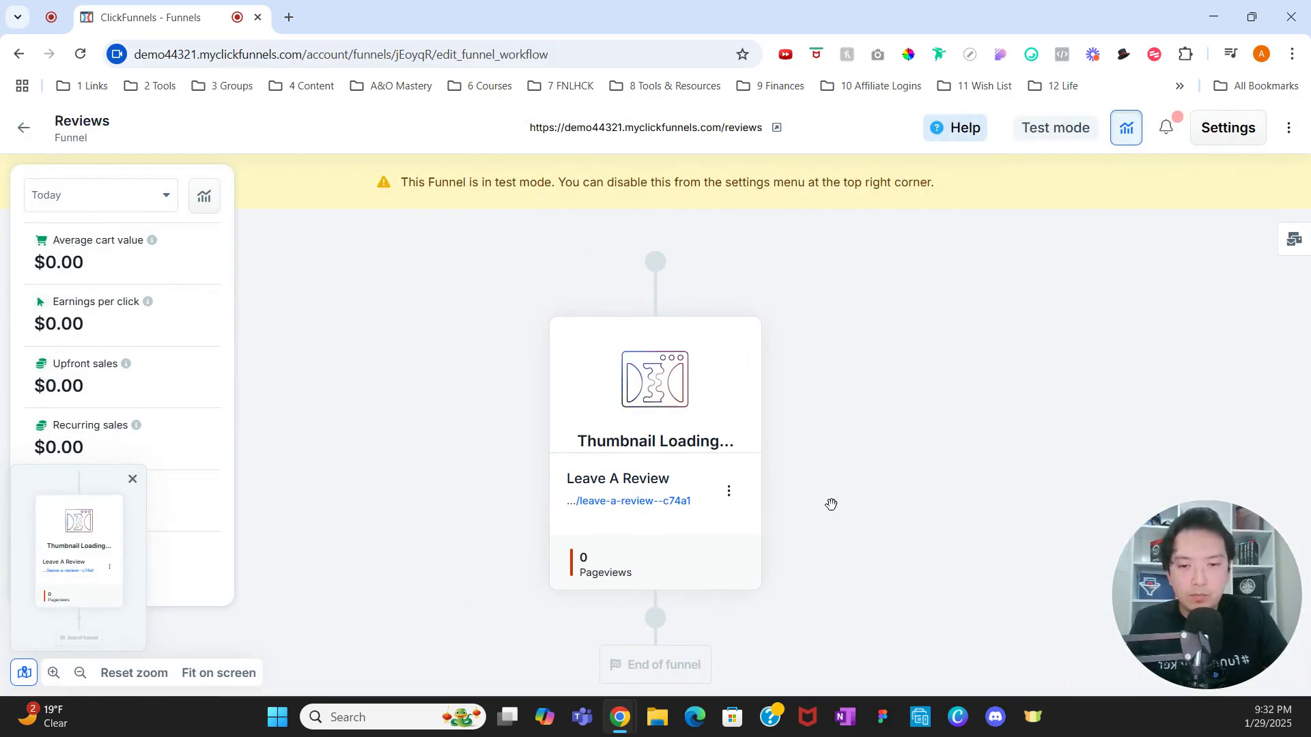
{"action": "mouse_move", "coordinate": [695, 394]}
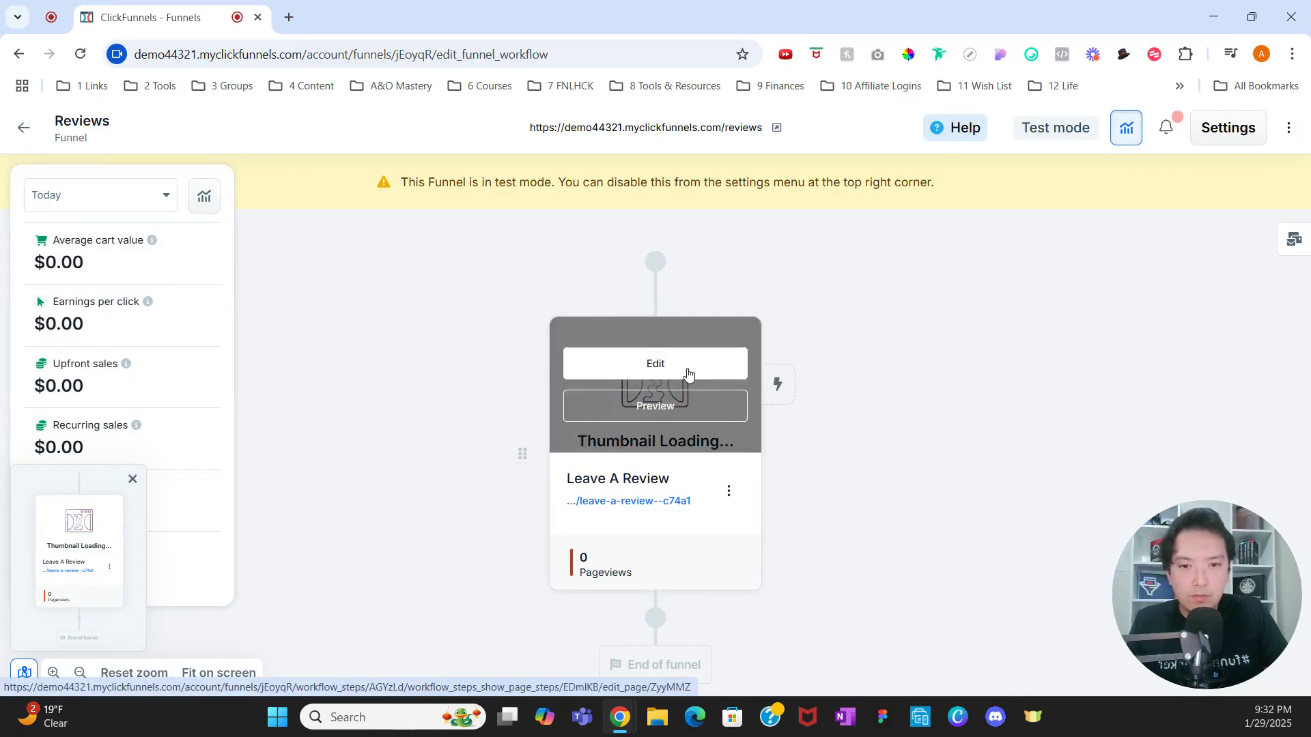
Step: Edit the Leave A Review page and add a blank section with a one-column row
{"action": "left_click", "coordinate": [688, 374]}
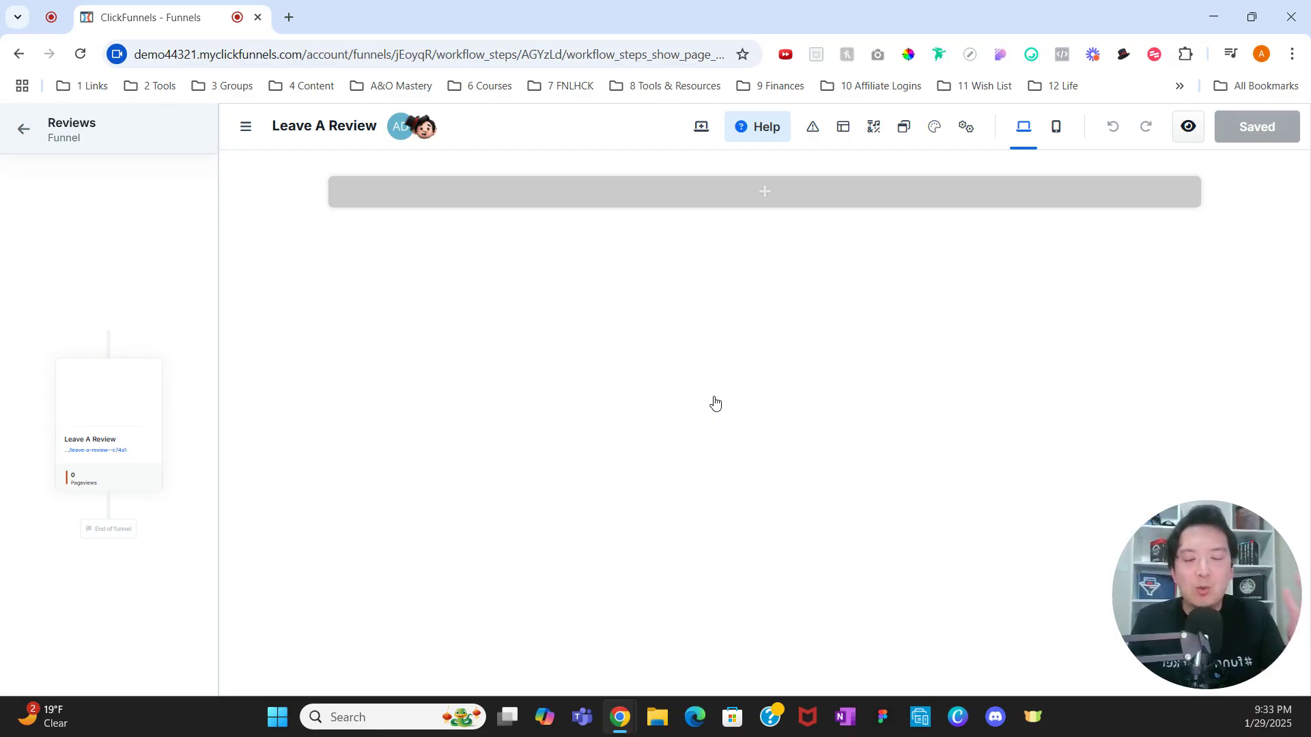
{"action": "left_click", "coordinate": [790, 198]}
{"action": "left_click", "coordinate": [749, 238]}
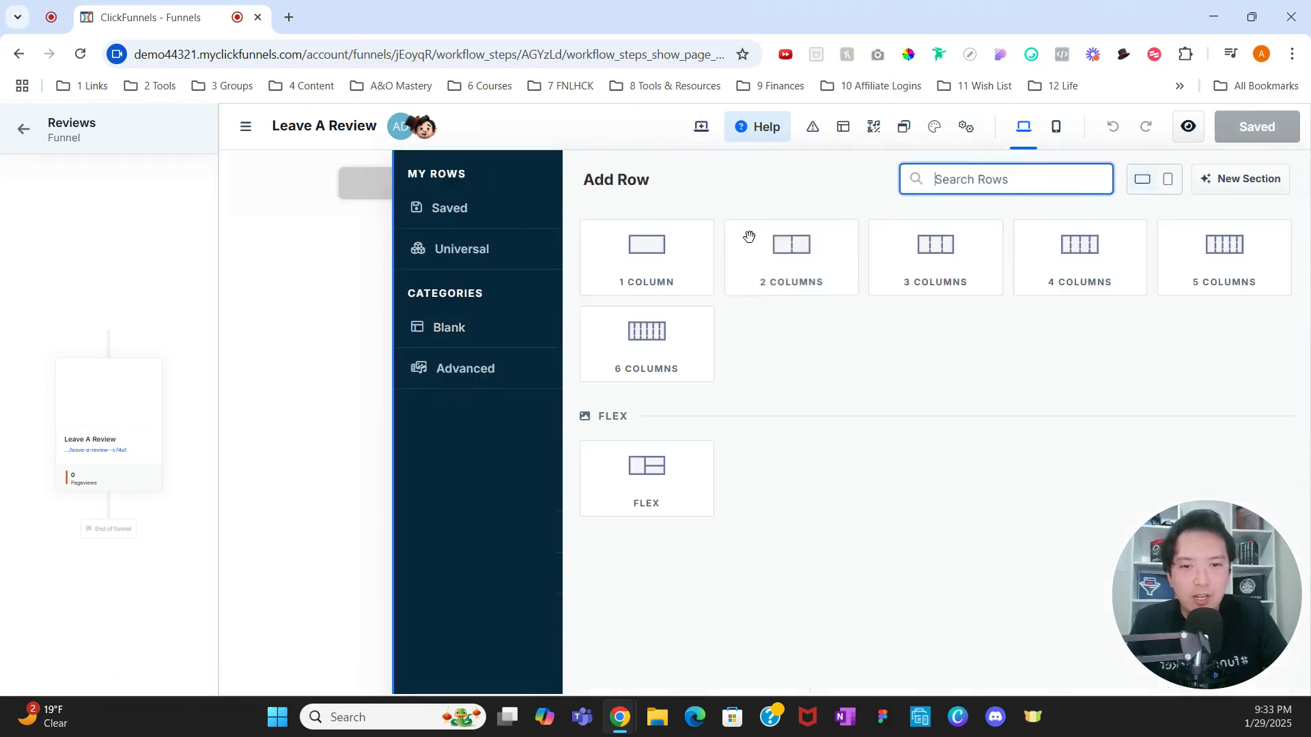
{"action": "left_click", "coordinate": [686, 247]}
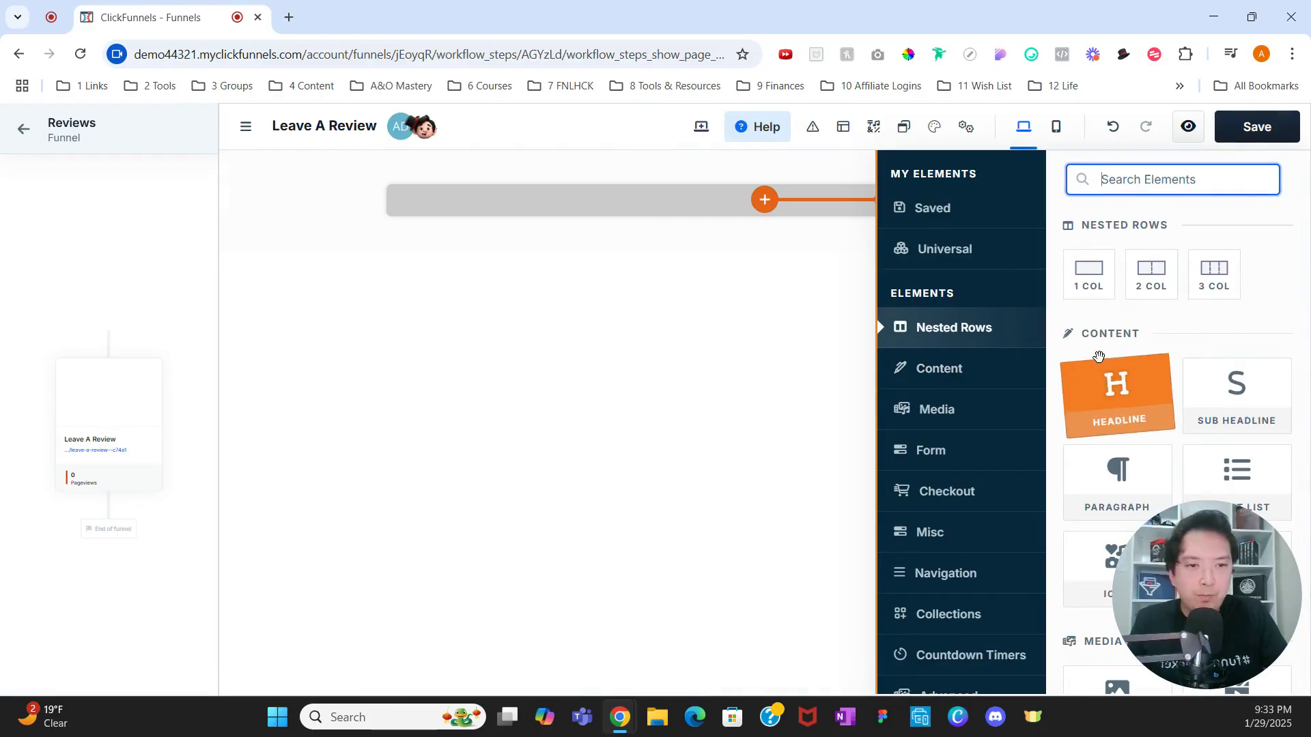
{"action": "left_click", "coordinate": [1283, 219]}
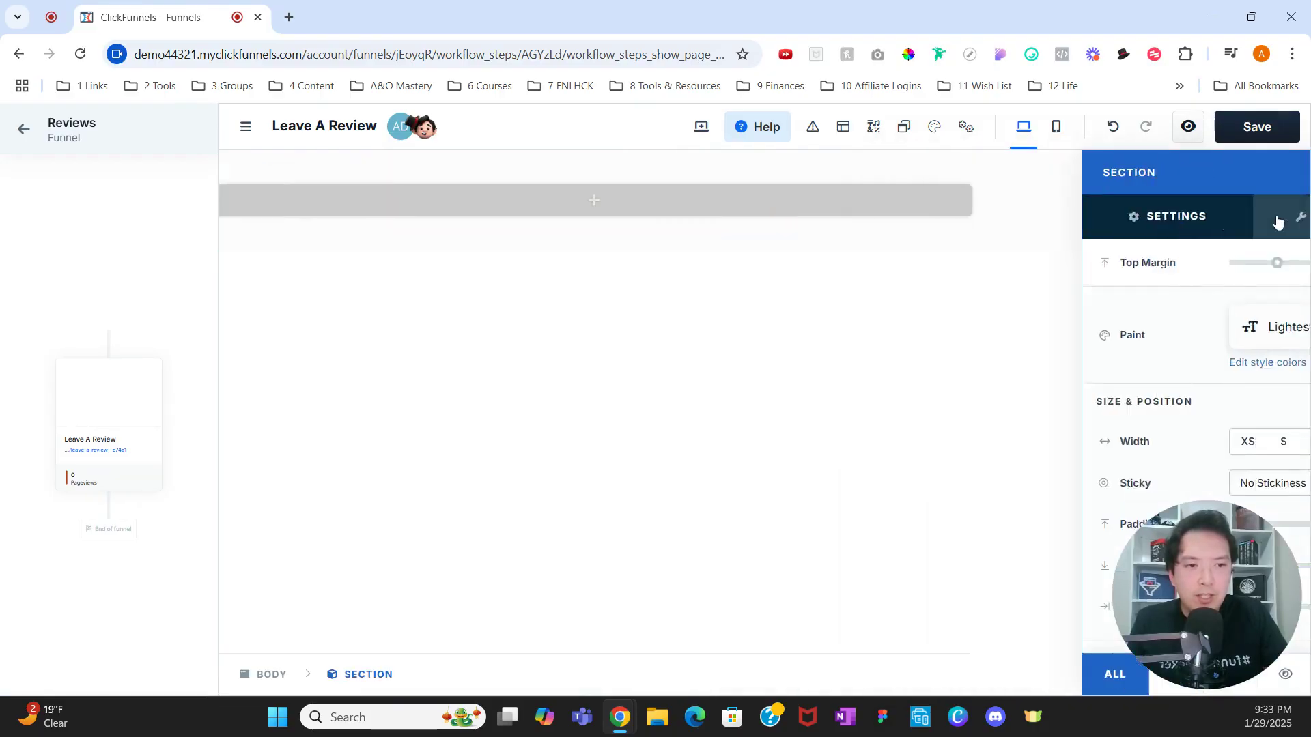
Step: Enable the section background and set its colour to dark navy 002951
{"action": "scroll", "coordinate": [1133, 414], "scroll_direction": "down", "scroll_amount": 2}
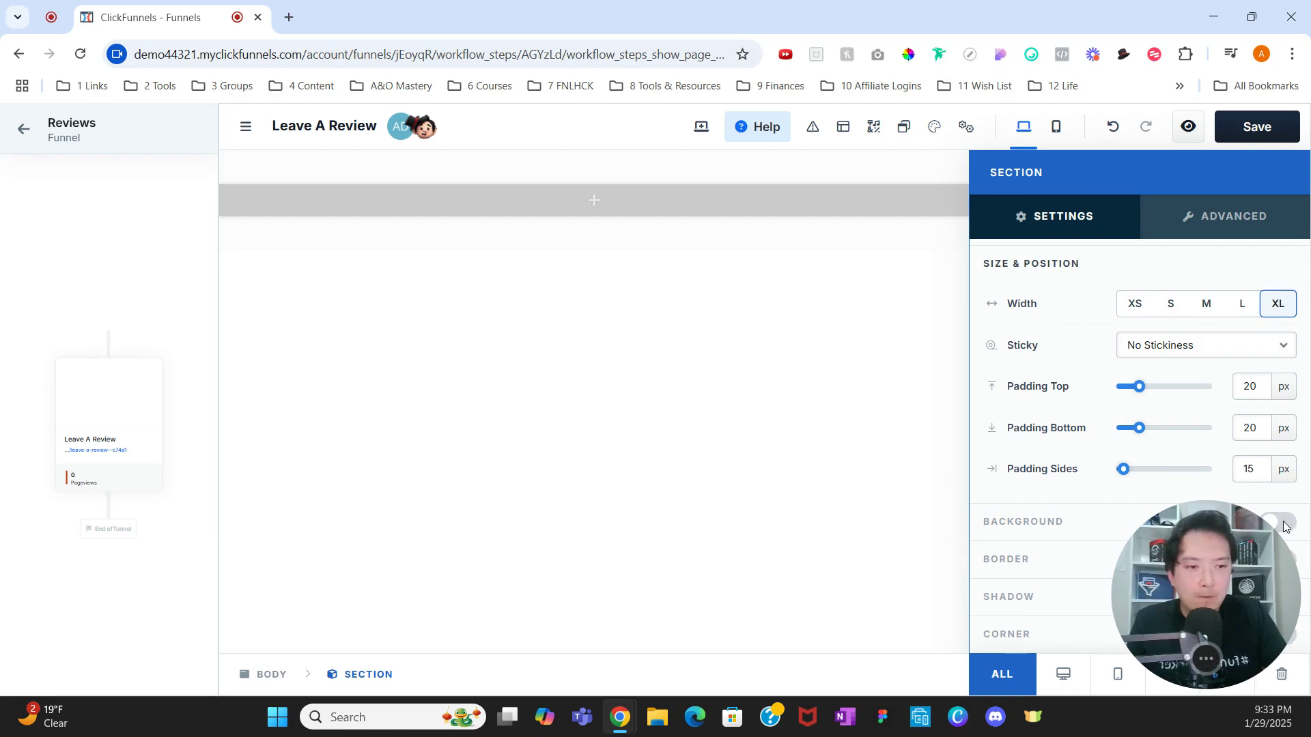
{"action": "left_click", "coordinate": [1259, 524]}
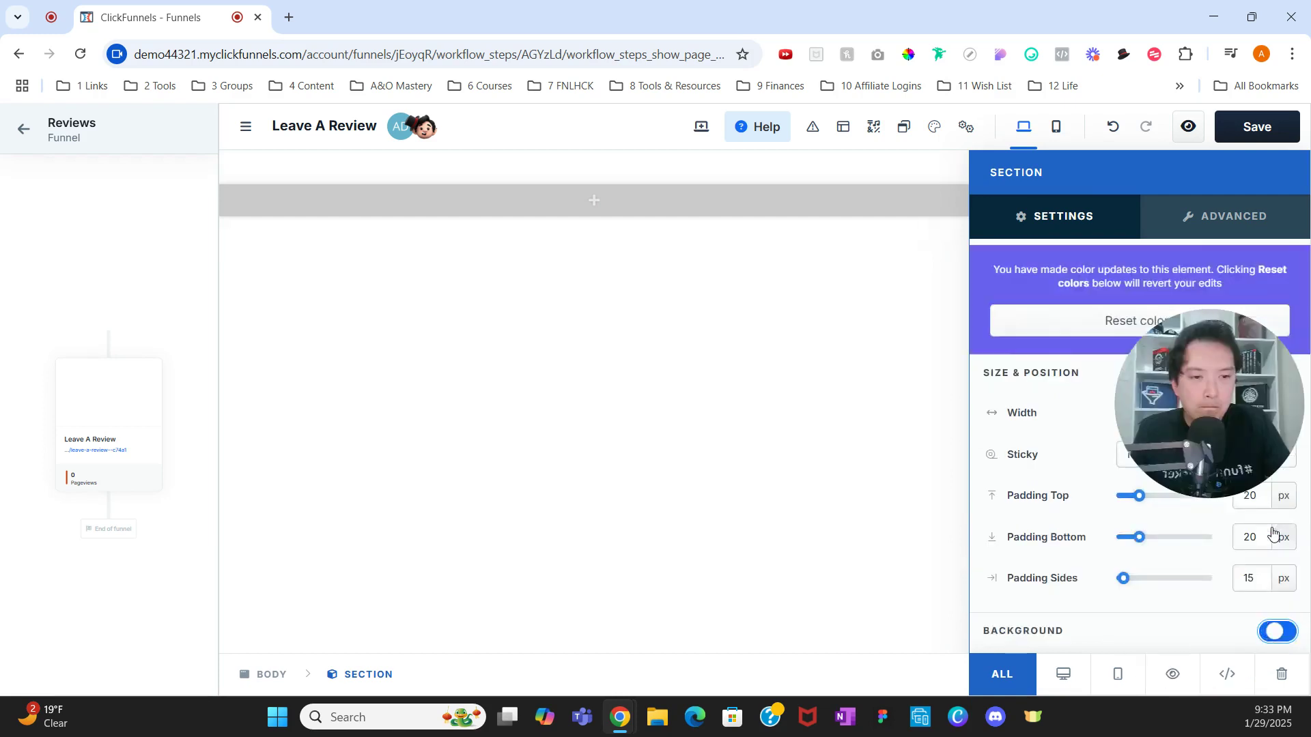
{"action": "scroll", "coordinate": [1168, 582], "scroll_direction": "down", "scroll_amount": 4}
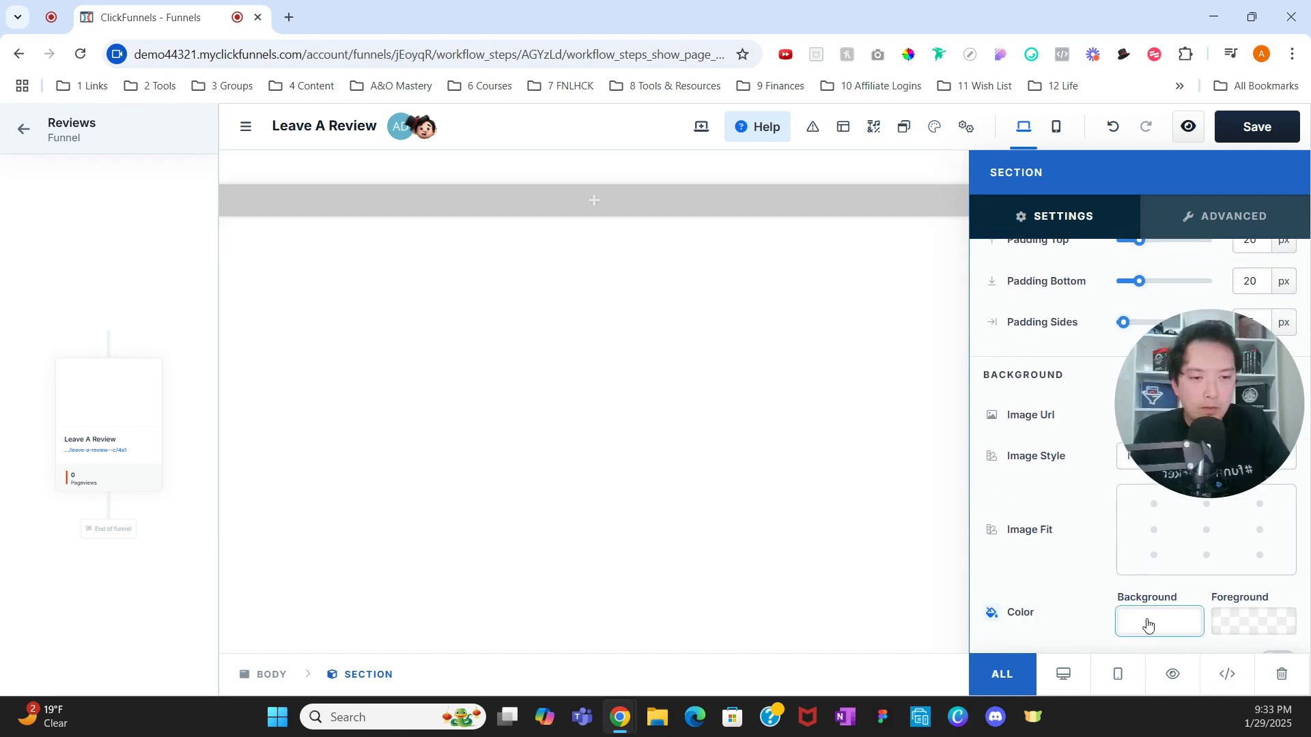
{"action": "left_click", "coordinate": [1150, 621]}
{"action": "left_click", "coordinate": [1035, 488]}
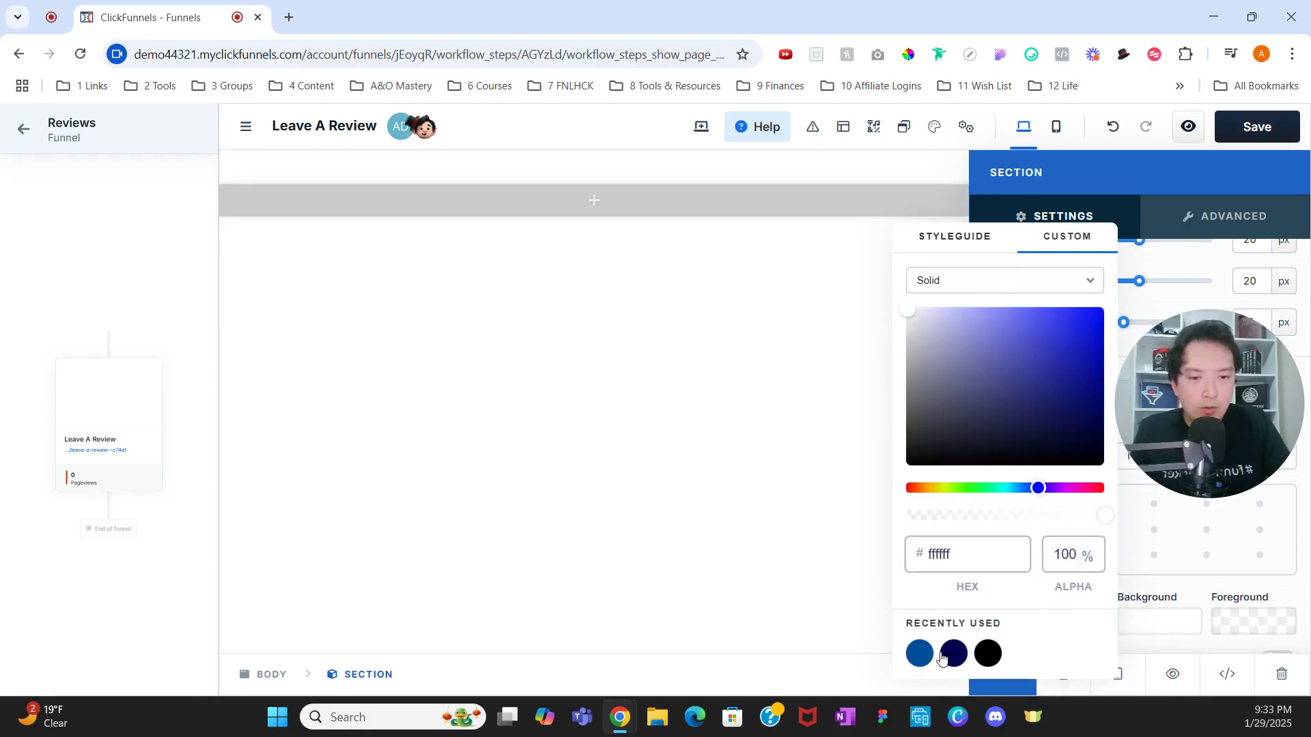
{"action": "left_click", "coordinate": [919, 653]}
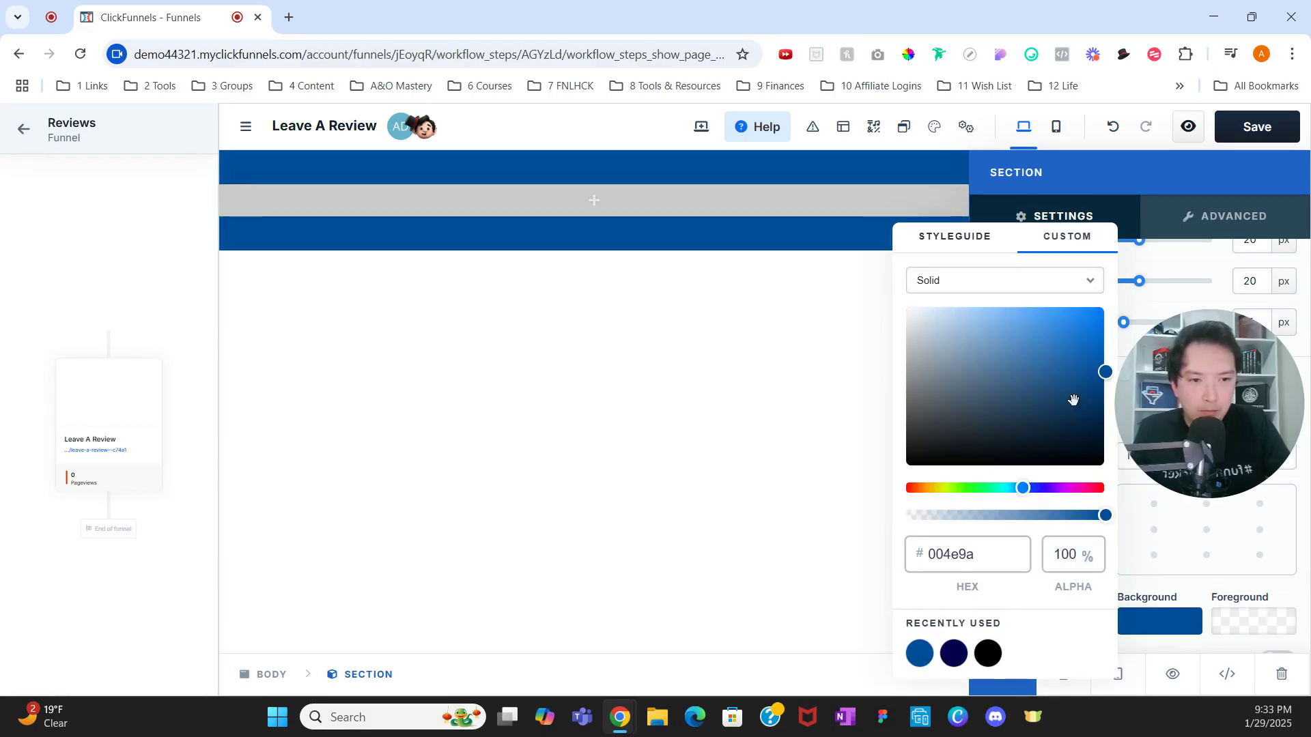
{"action": "left_click", "coordinate": [1103, 423]}
{"action": "mouse_move", "coordinate": [1103, 423]}
{"action": "left_mouse_down"}
{"action": "mouse_move", "coordinate": [1105, 406]}
{"action": "mouse_move", "coordinate": [1106, 417]}
{"action": "left_mouse_up"}
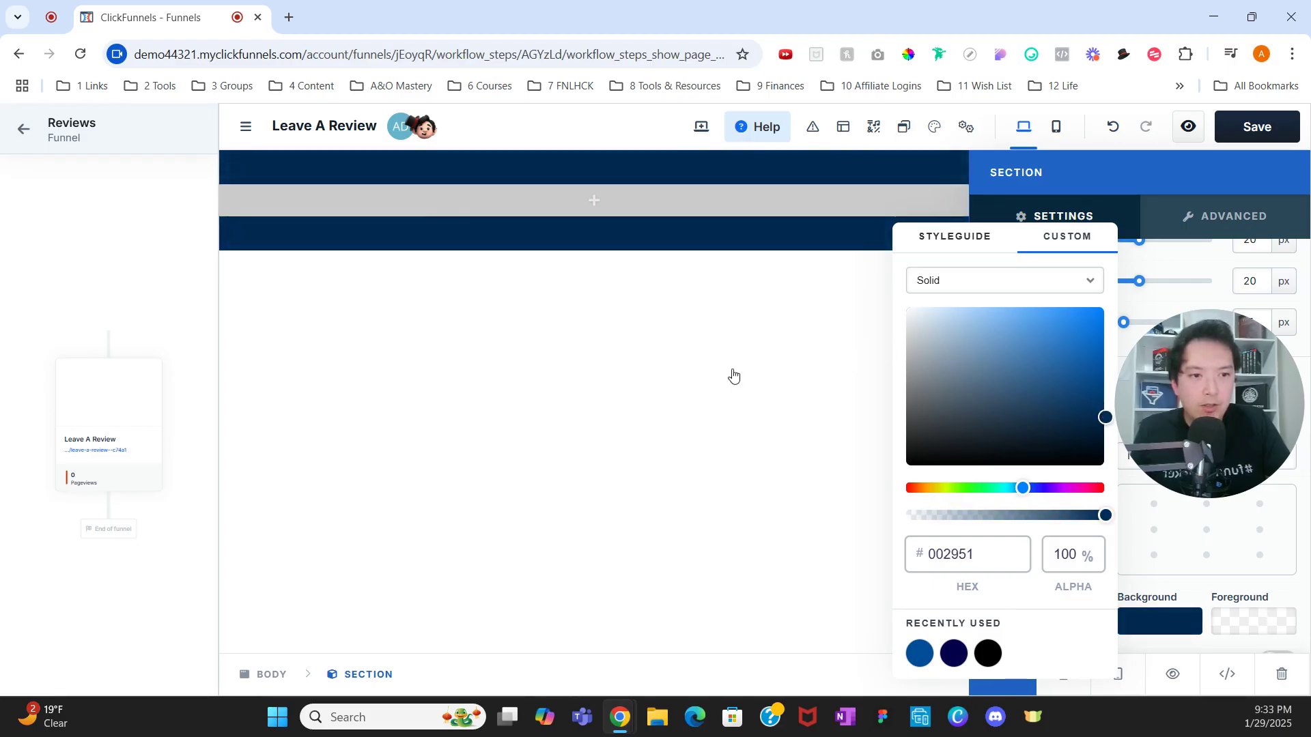
{"action": "left_click", "coordinate": [717, 341]}
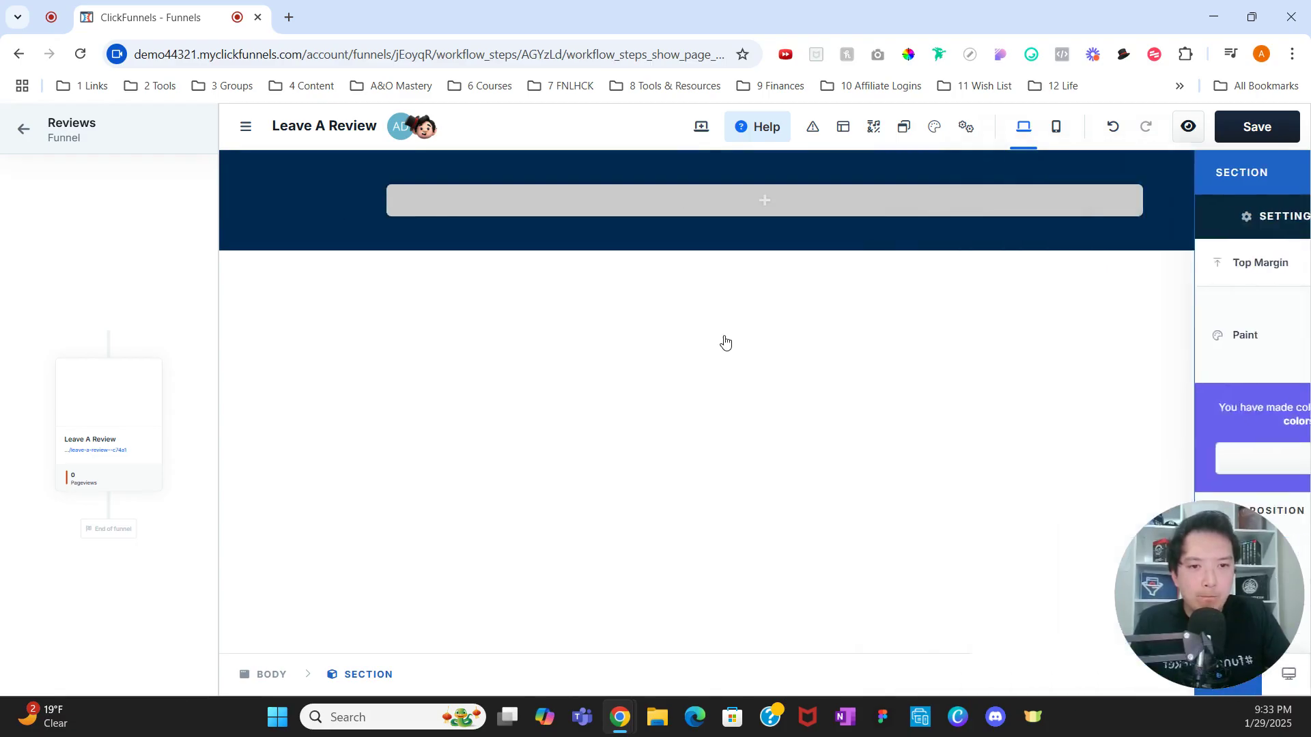
Step: Drag a Headline into the navy header section and change its text to LOGO
{"action": "left_click", "coordinate": [777, 199]}
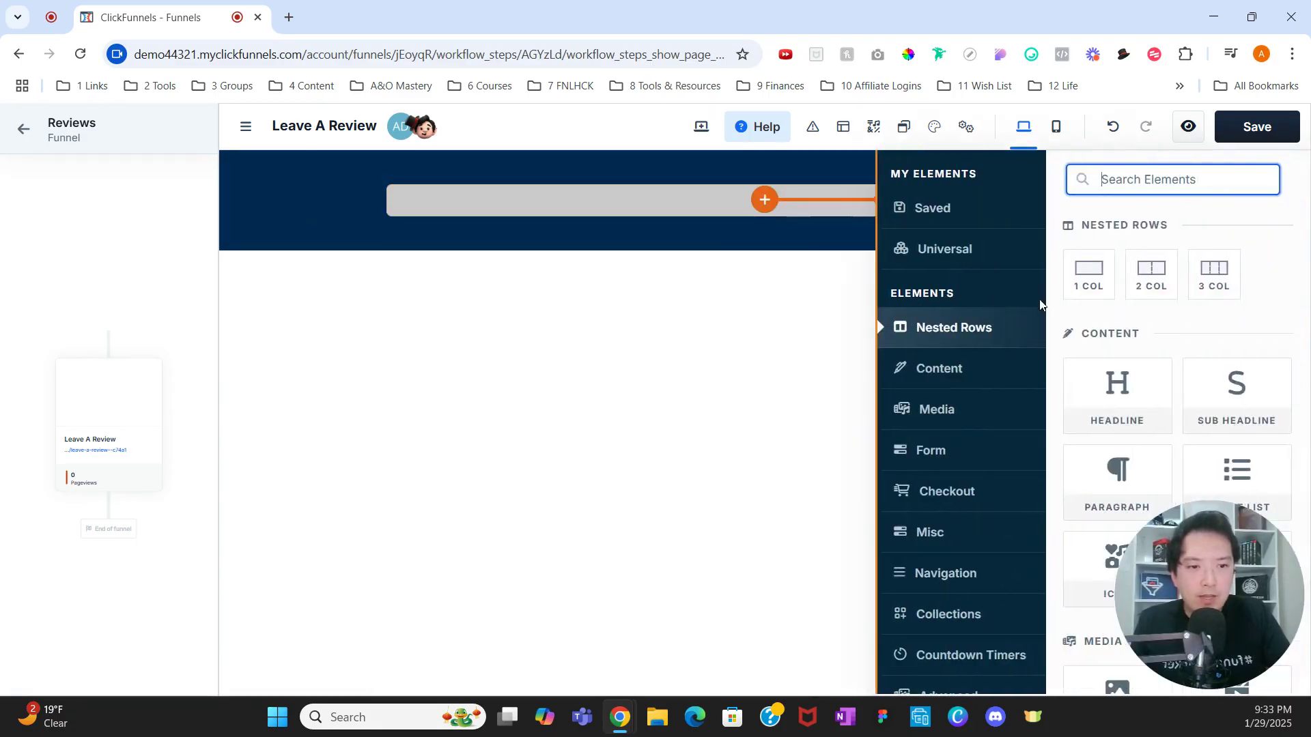
{"action": "scroll", "coordinate": [1119, 376], "scroll_direction": "down", "scroll_amount": 5}
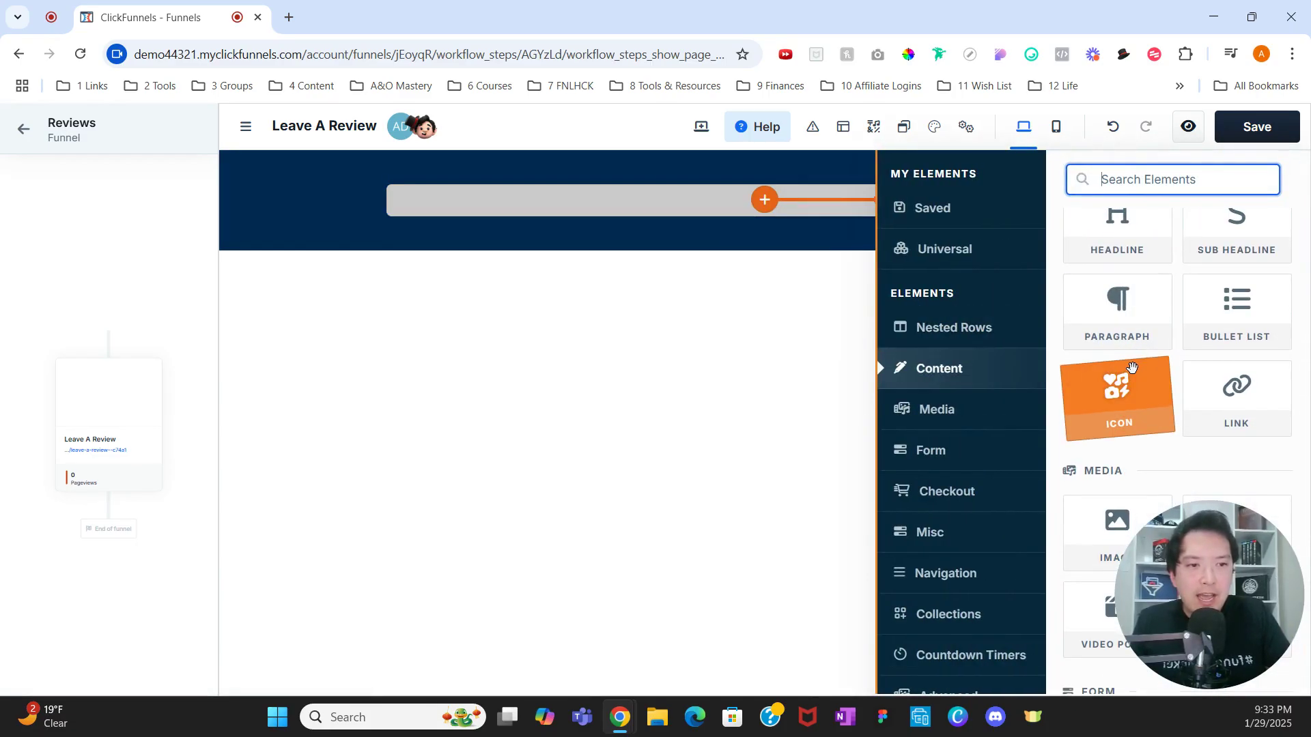
{"action": "scroll", "coordinate": [1131, 368], "scroll_direction": "down", "scroll_amount": 1}
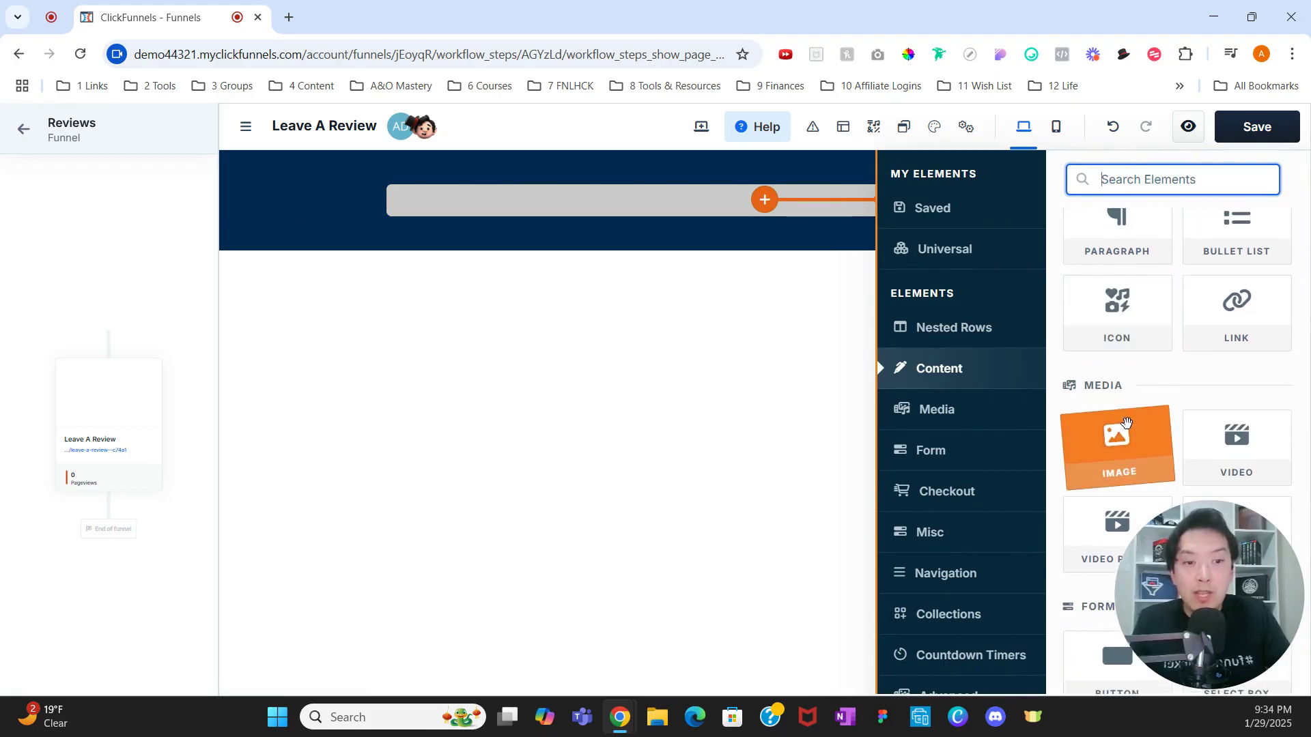
{"action": "scroll", "coordinate": [1125, 402], "scroll_direction": "up", "scroll_amount": 2}
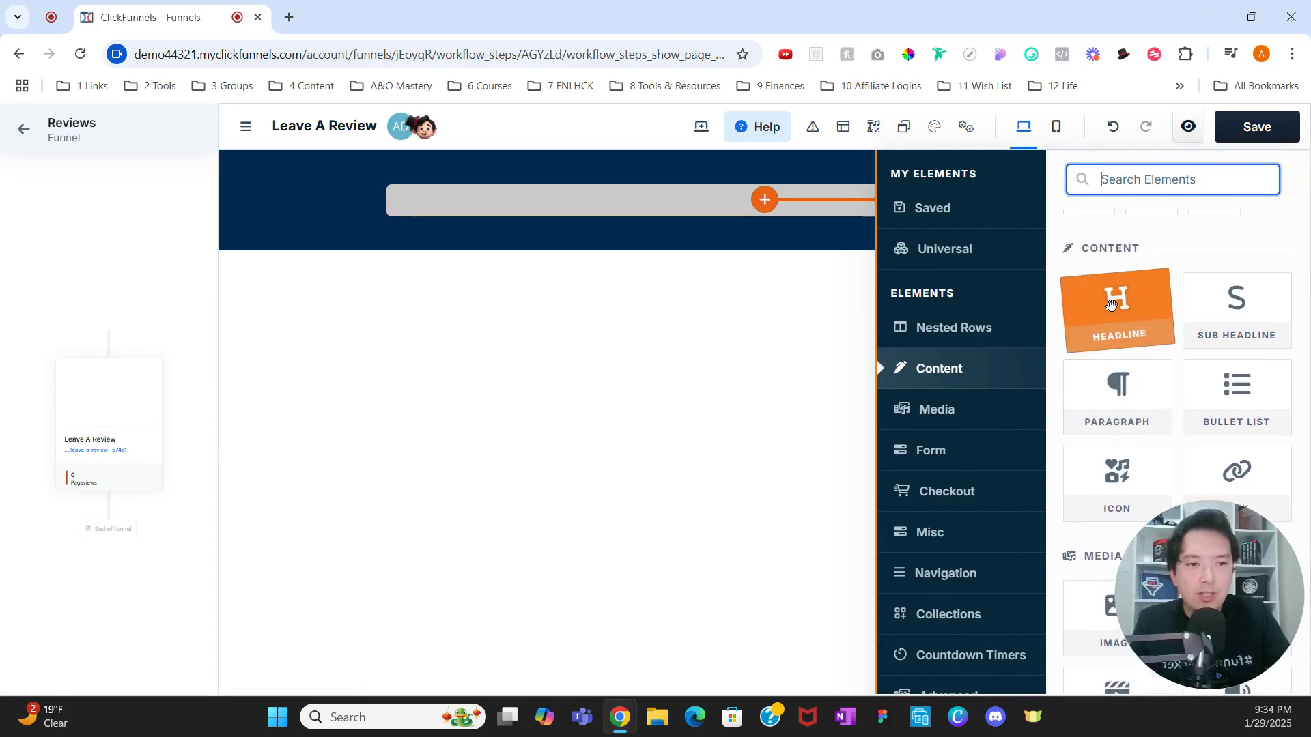
{"action": "left_click_drag", "start_coordinate": [1110, 304], "coordinate": [788, 215]}
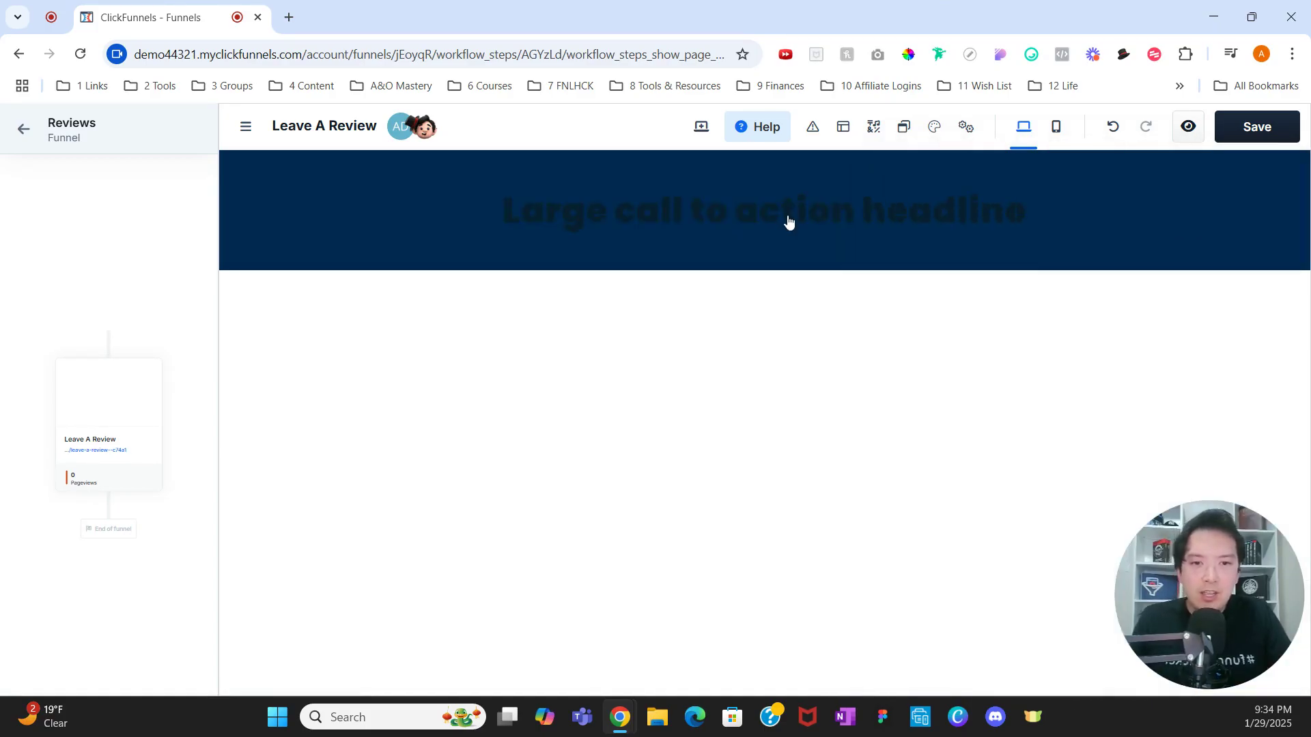
{"action": "left_click", "coordinate": [792, 209]}
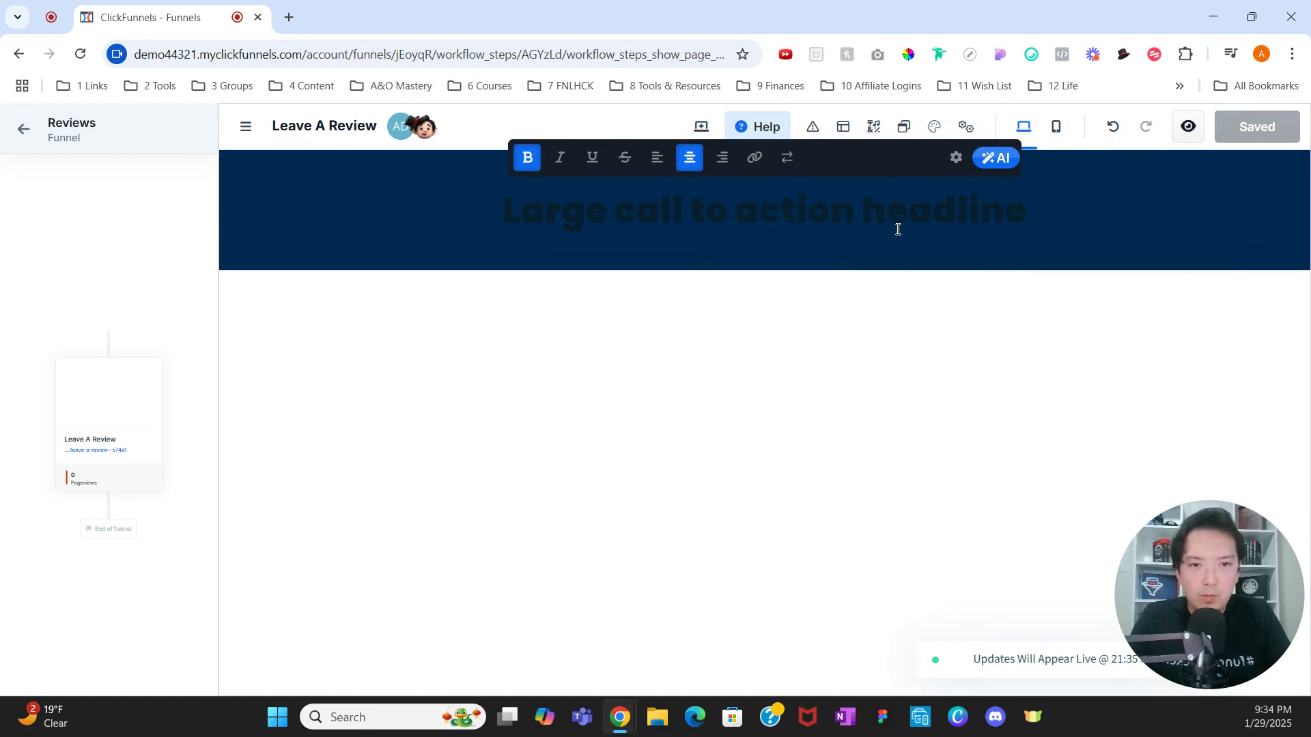
{"action": "left_click", "coordinate": [875, 278]}
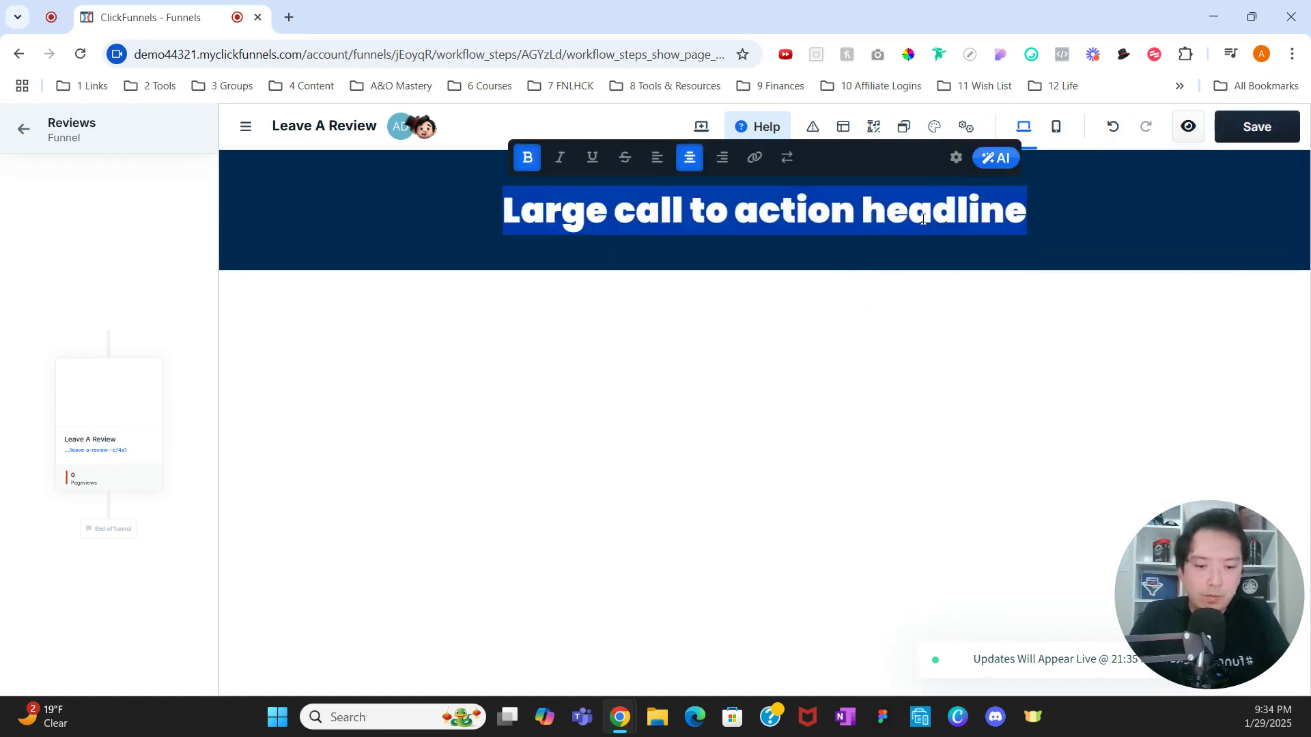
{"action": "type", "text": "LOGO"}
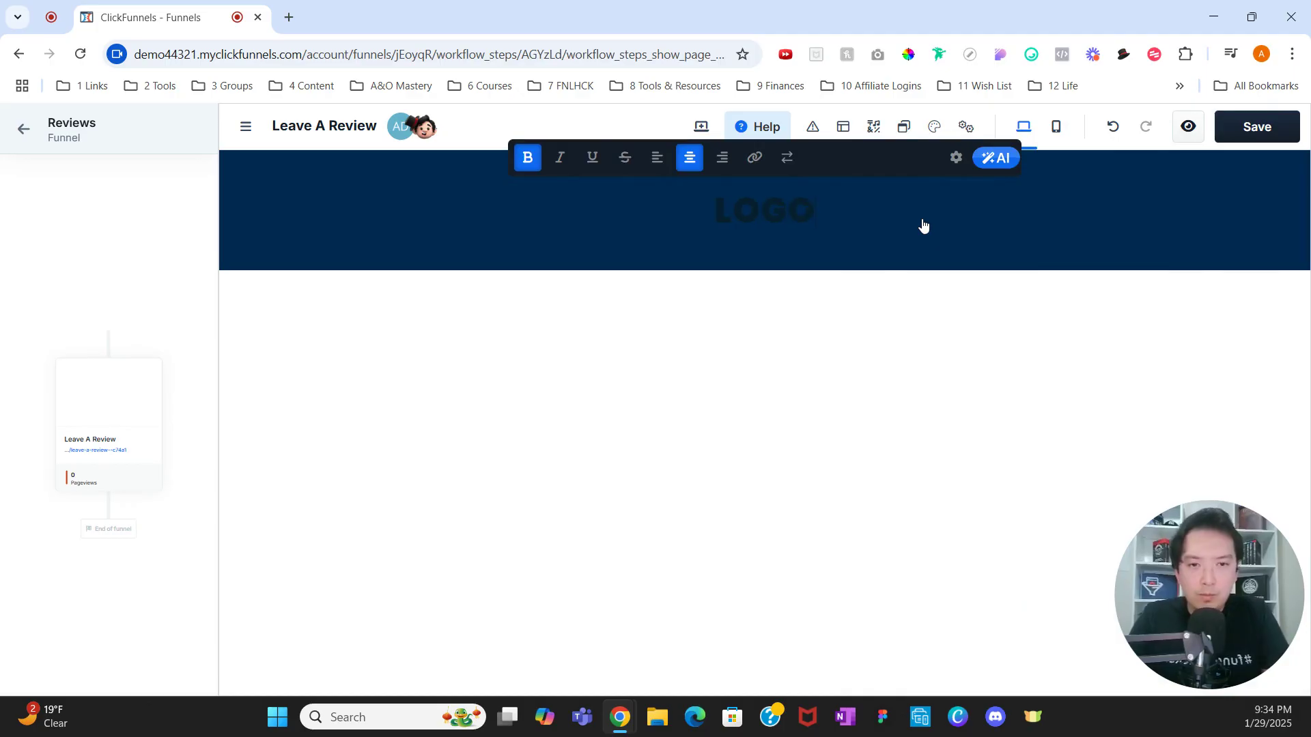
Step: Set the LOGO headline's text colour to white (#ffffff)
{"action": "left_click", "coordinate": [956, 158]}
{"action": "scroll", "coordinate": [1103, 371], "scroll_direction": "down", "scroll_amount": 4}
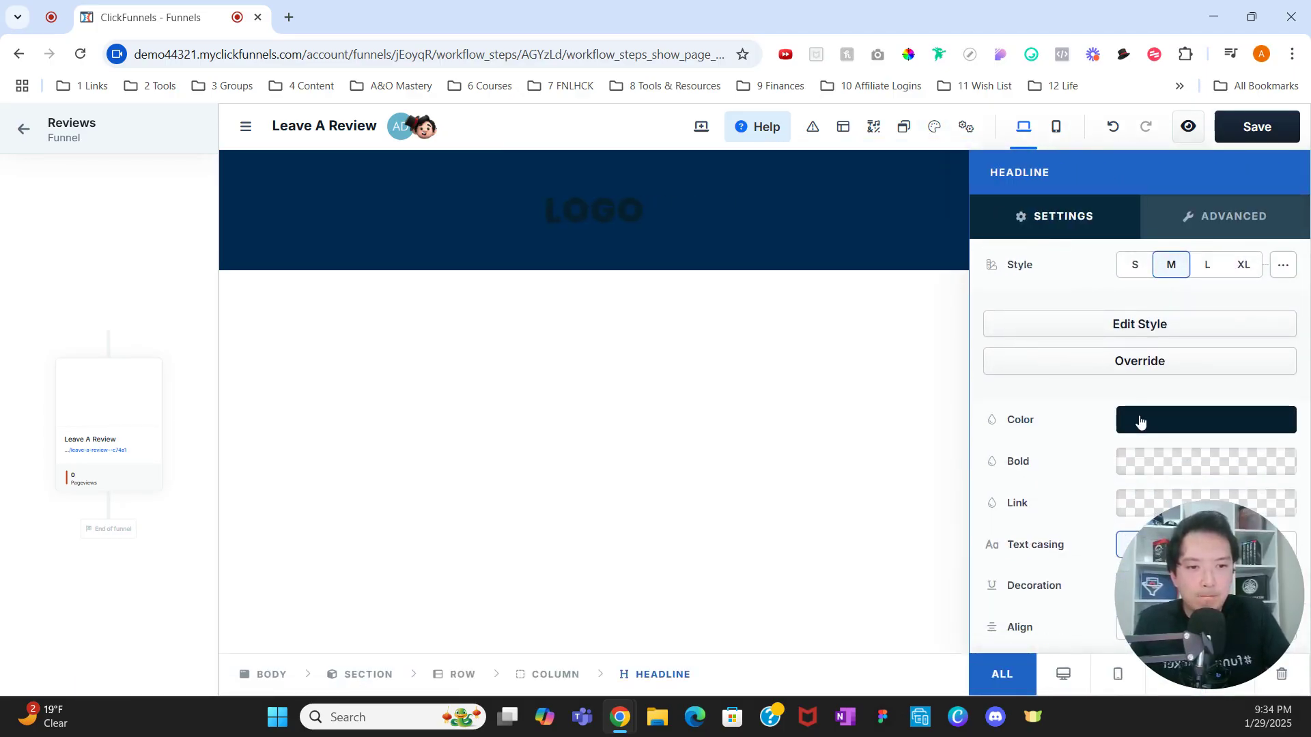
{"action": "left_click", "coordinate": [1138, 418]}
{"action": "left_click_drag", "start_coordinate": [1039, 411], "coordinate": [864, 295]}
{"action": "left_click", "coordinate": [793, 349]}
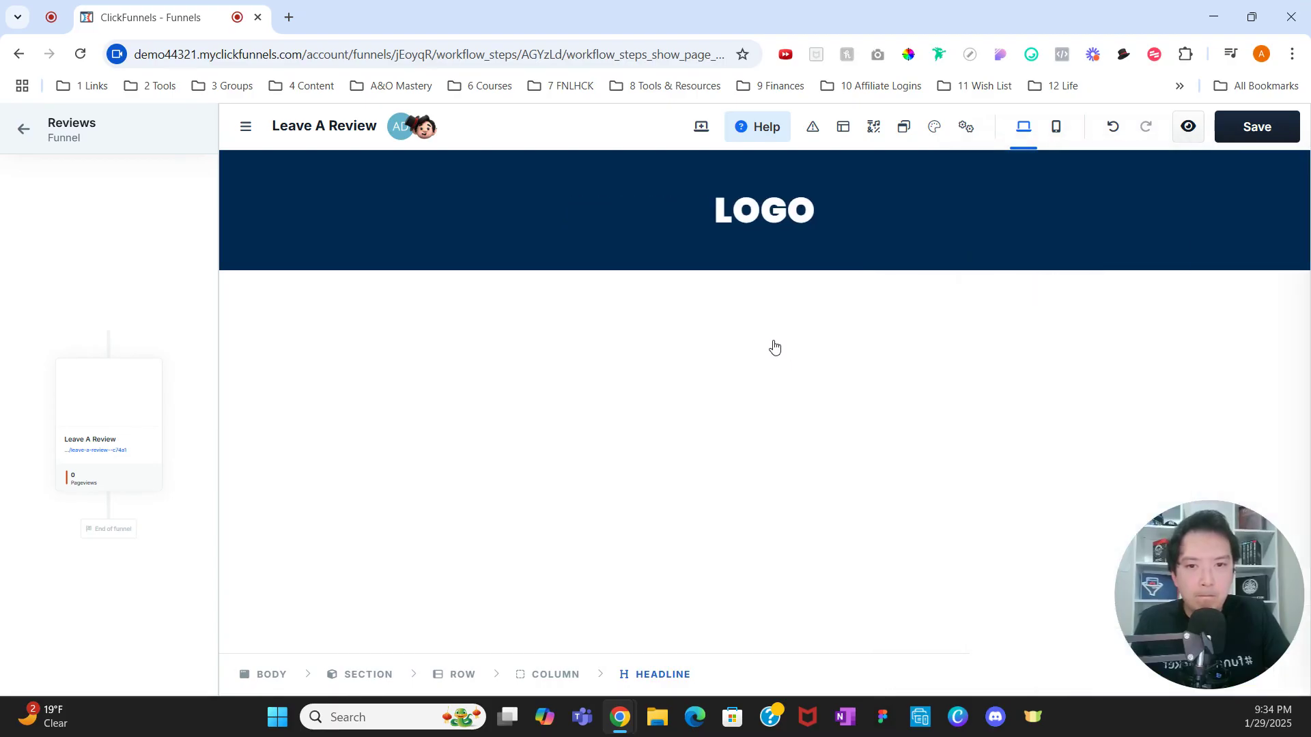
Step: Insert a blank section with a single-column row below the header
{"action": "left_click", "coordinate": [763, 271]}
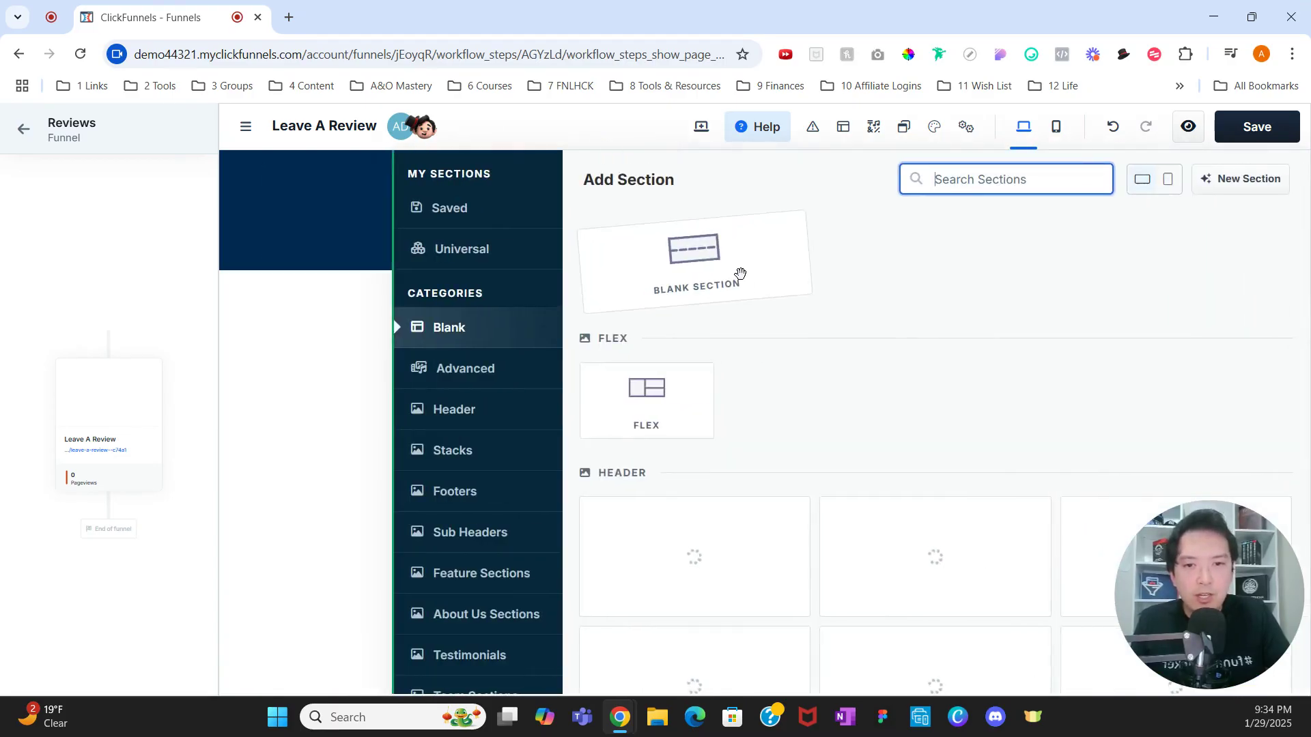
{"action": "left_click", "coordinate": [740, 273]}
{"action": "left_click", "coordinate": [680, 269]}
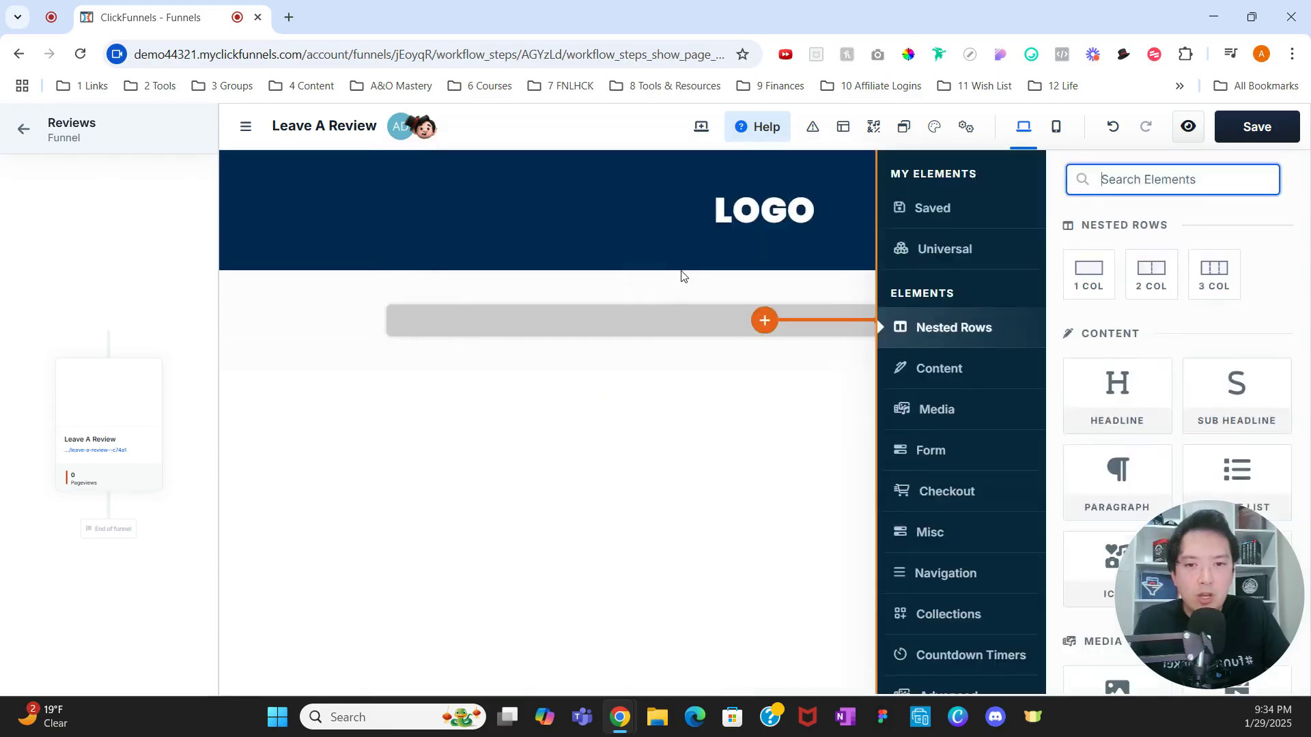
{"action": "left_click", "coordinate": [715, 419]}
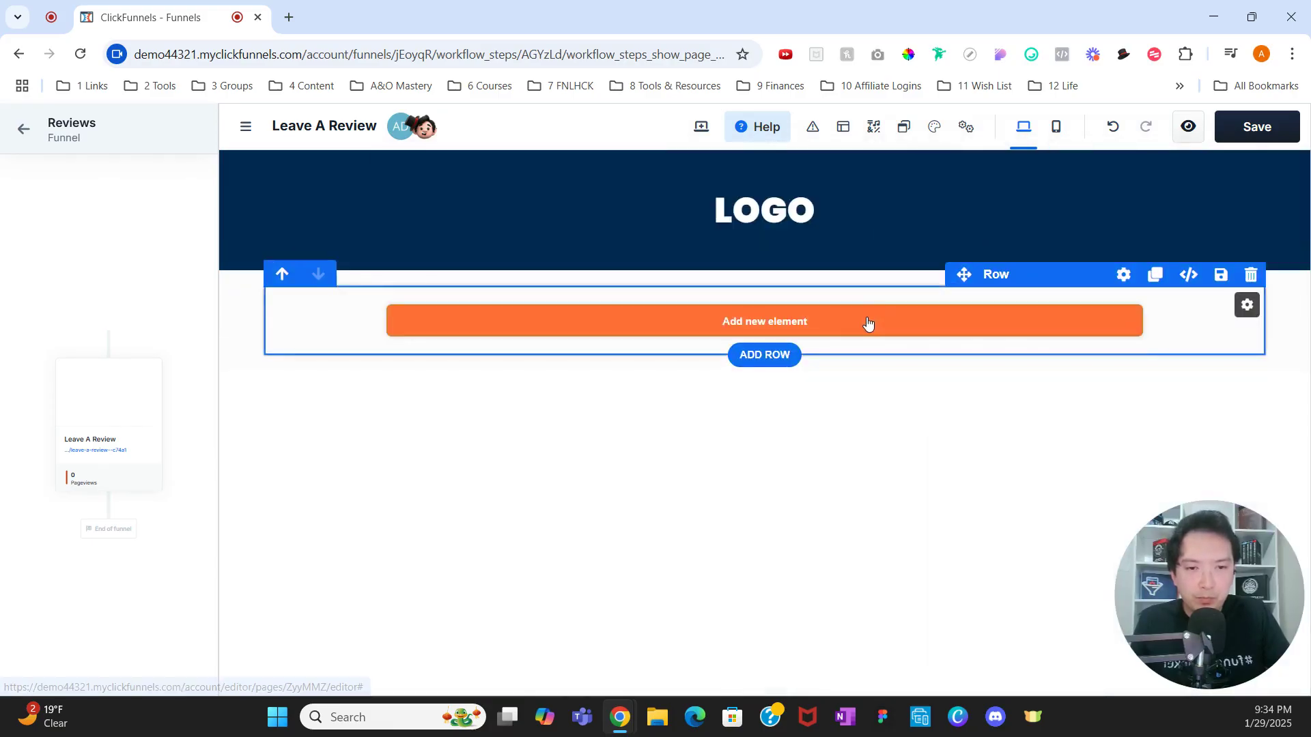
Step: Drop a Survey element into the new row and select the Business Review Survey
{"action": "left_click", "coordinate": [866, 321]}
{"action": "scroll", "coordinate": [1119, 355], "scroll_direction": "down", "scroll_amount": 2}
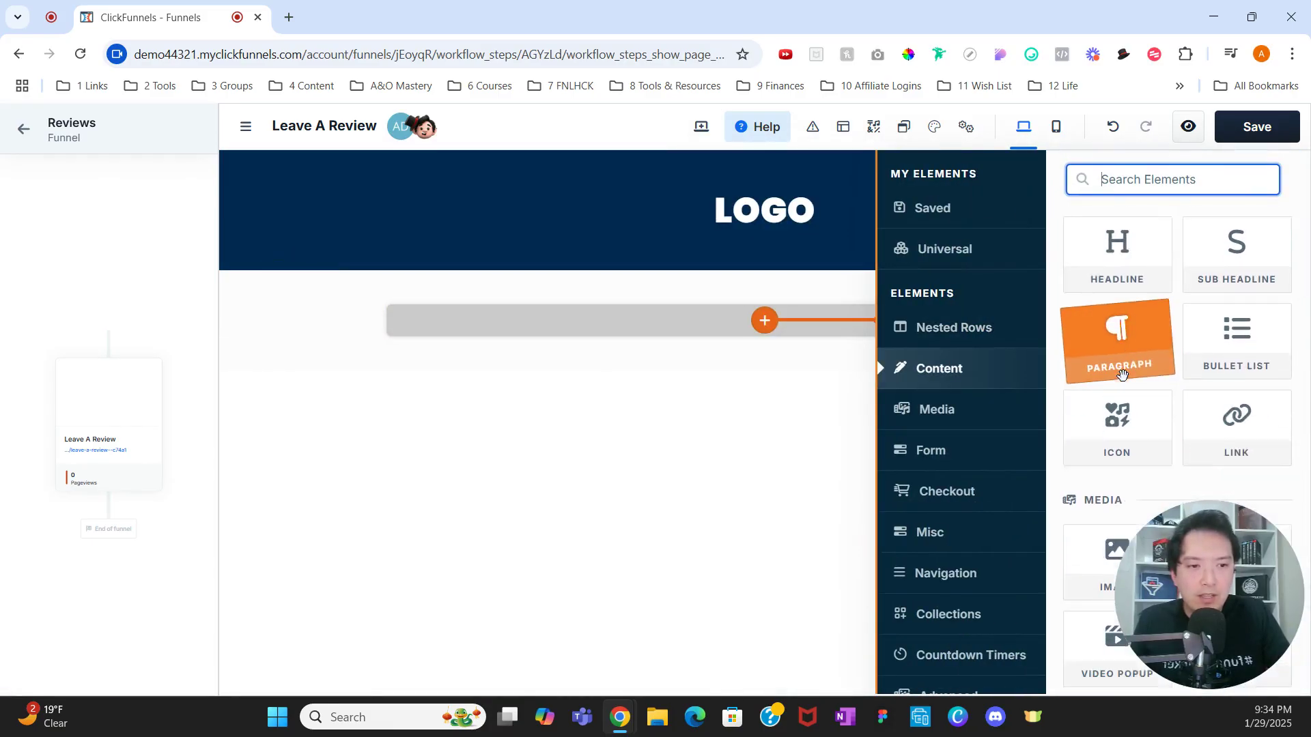
{"action": "type", "text": "SURVEY"}
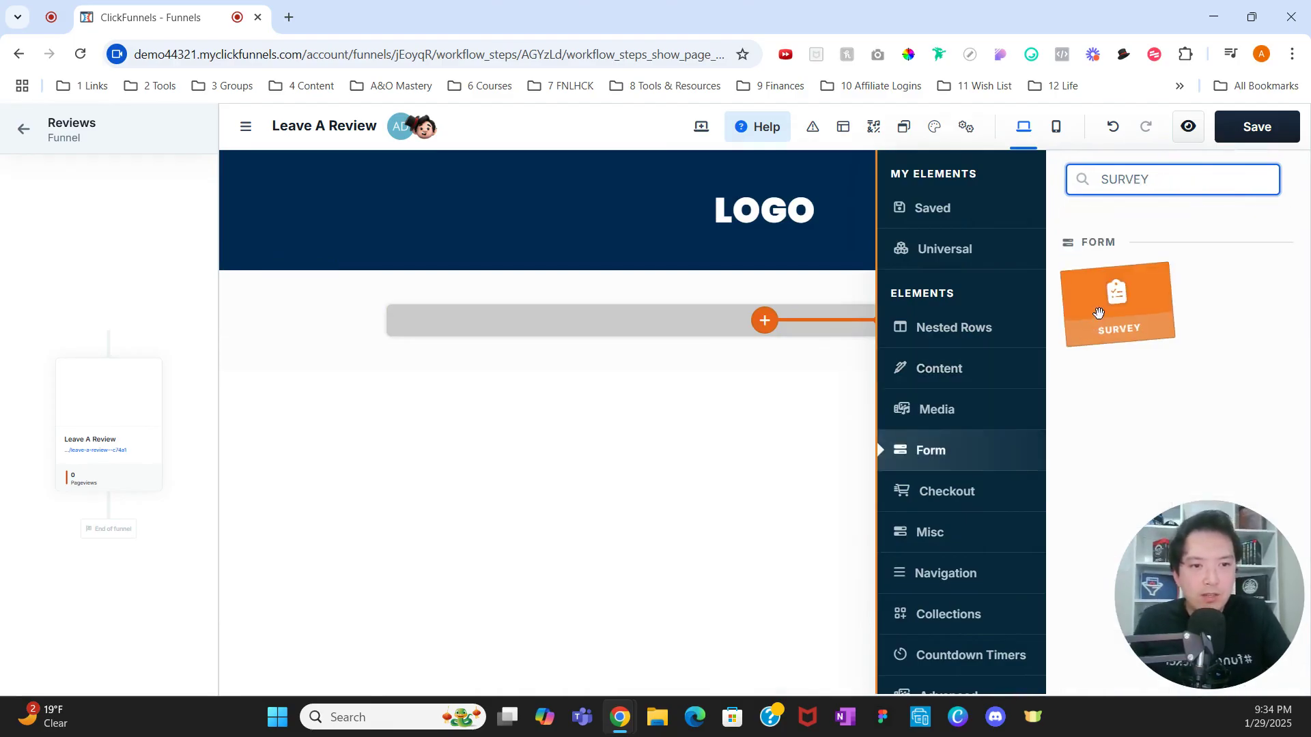
{"action": "left_click", "coordinate": [1098, 313]}
{"action": "left_click_drag", "start_coordinate": [1099, 313], "coordinate": [669, 402]}
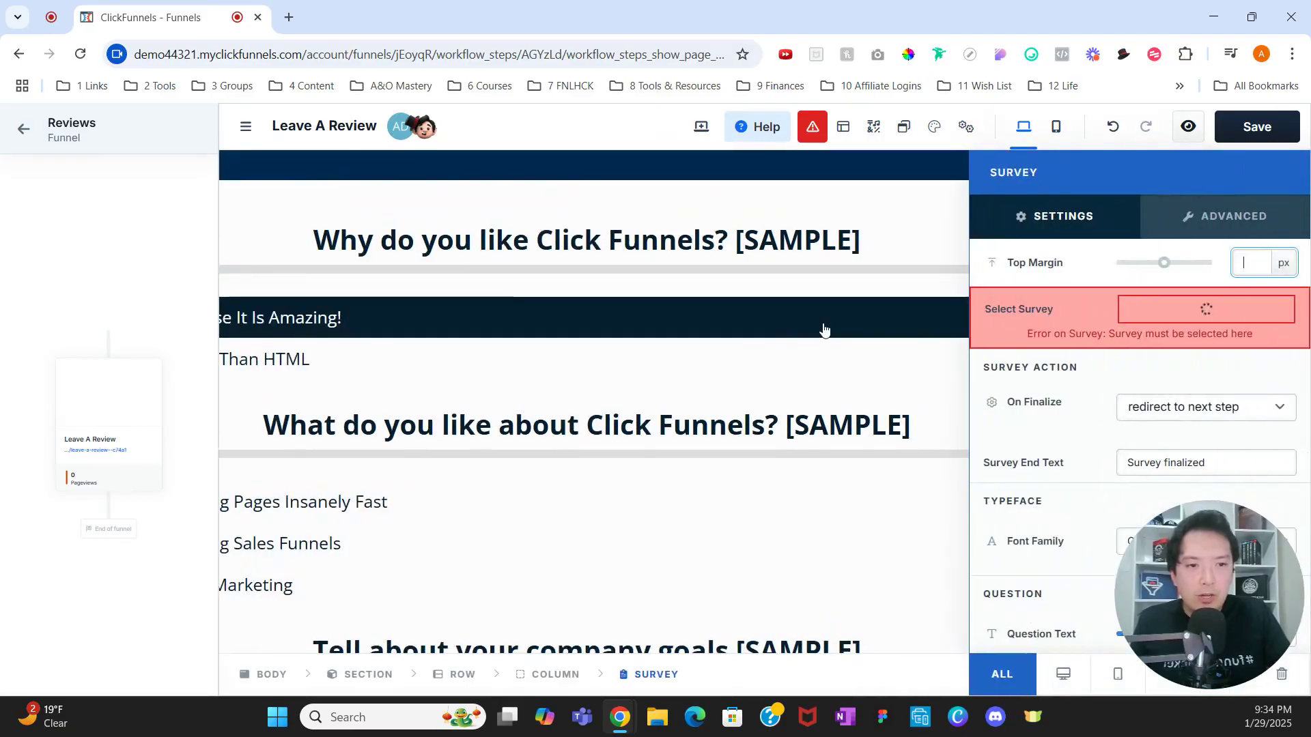
{"action": "left_click", "coordinate": [1144, 318]}
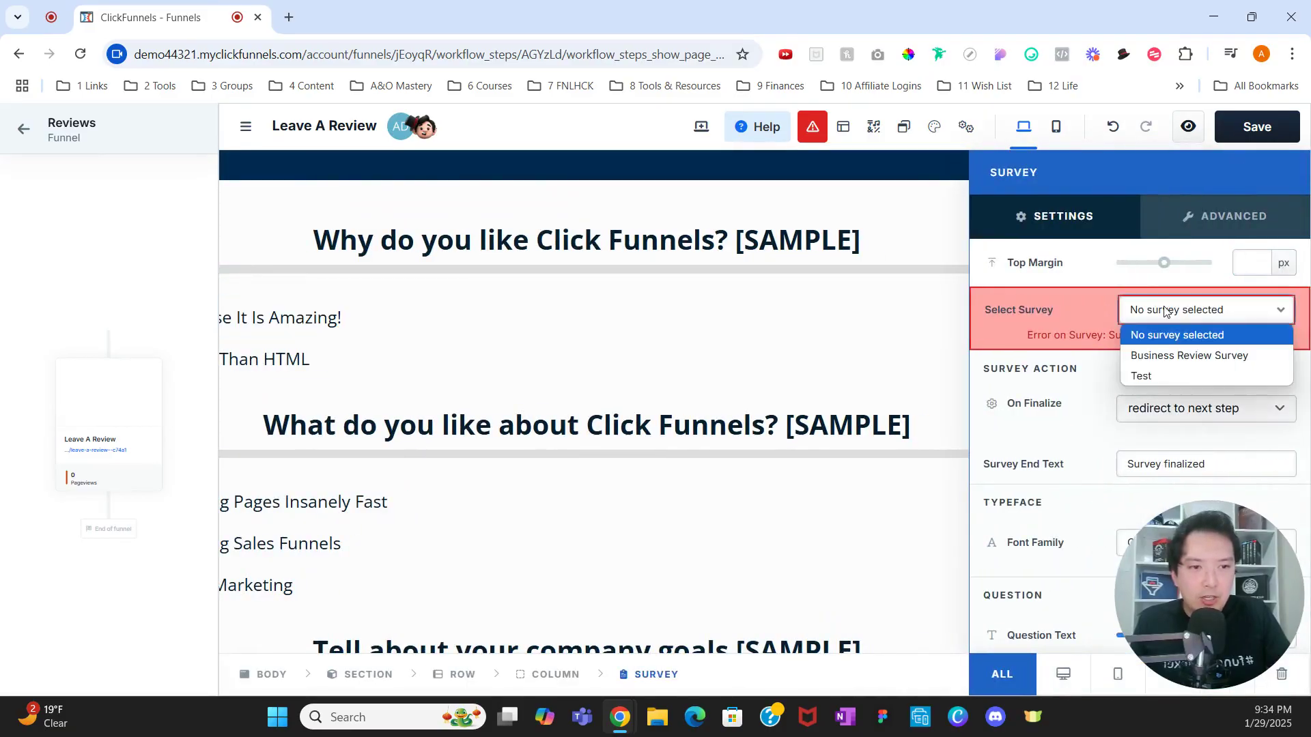
{"action": "left_click", "coordinate": [1165, 356]}
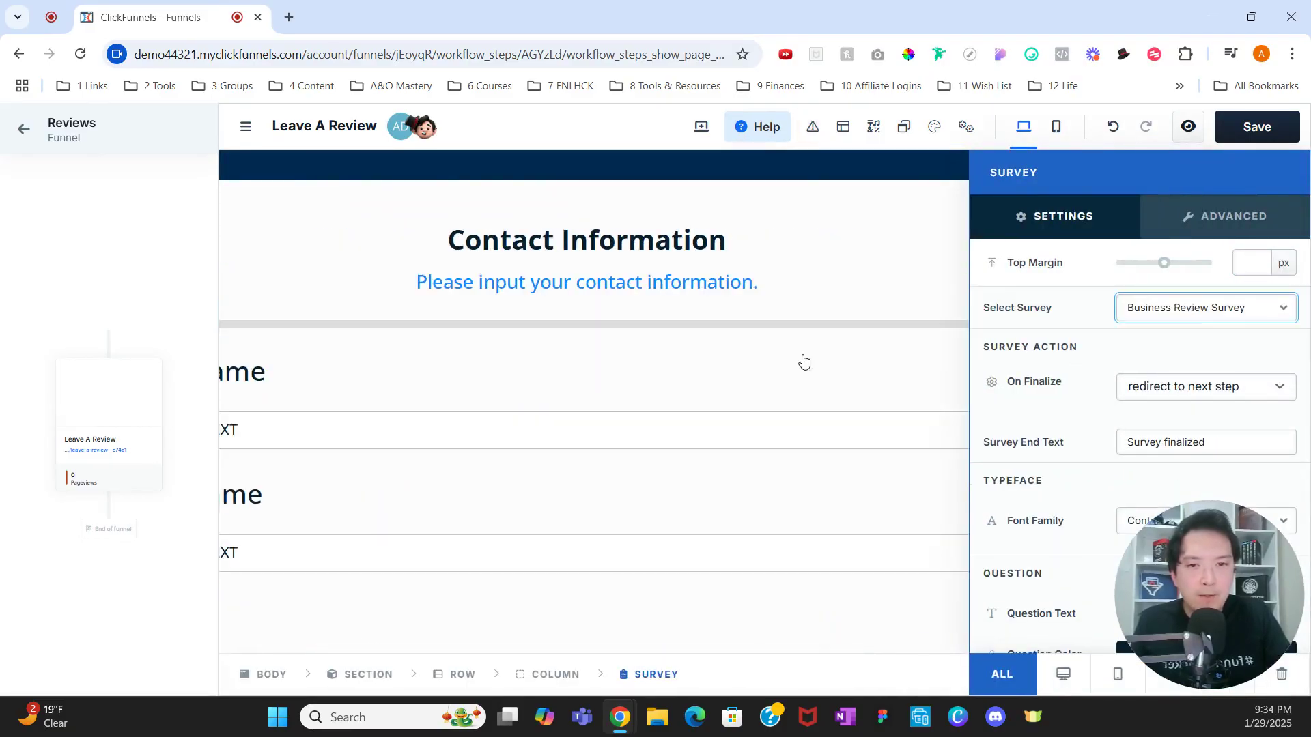
{"action": "scroll", "coordinate": [818, 350], "scroll_direction": "up", "scroll_amount": 1}
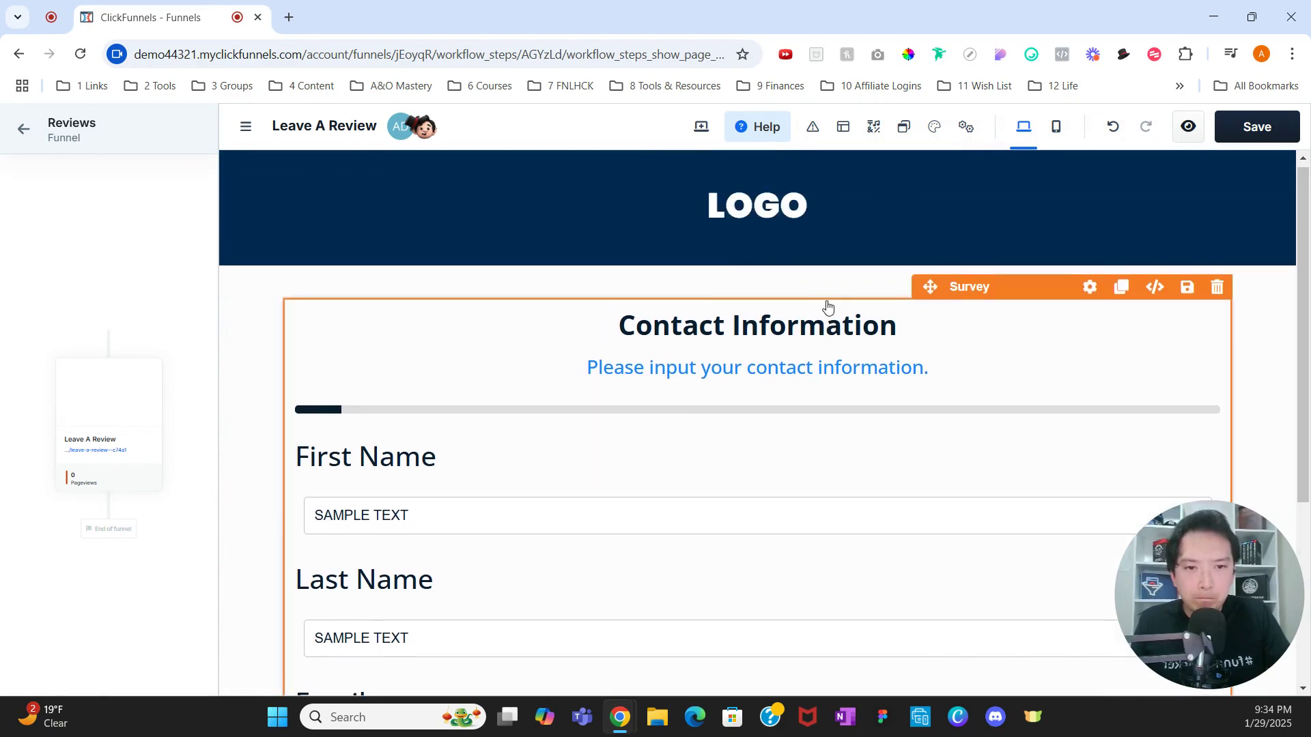
{"action": "scroll", "coordinate": [812, 334], "scroll_direction": "down", "scroll_amount": 3}
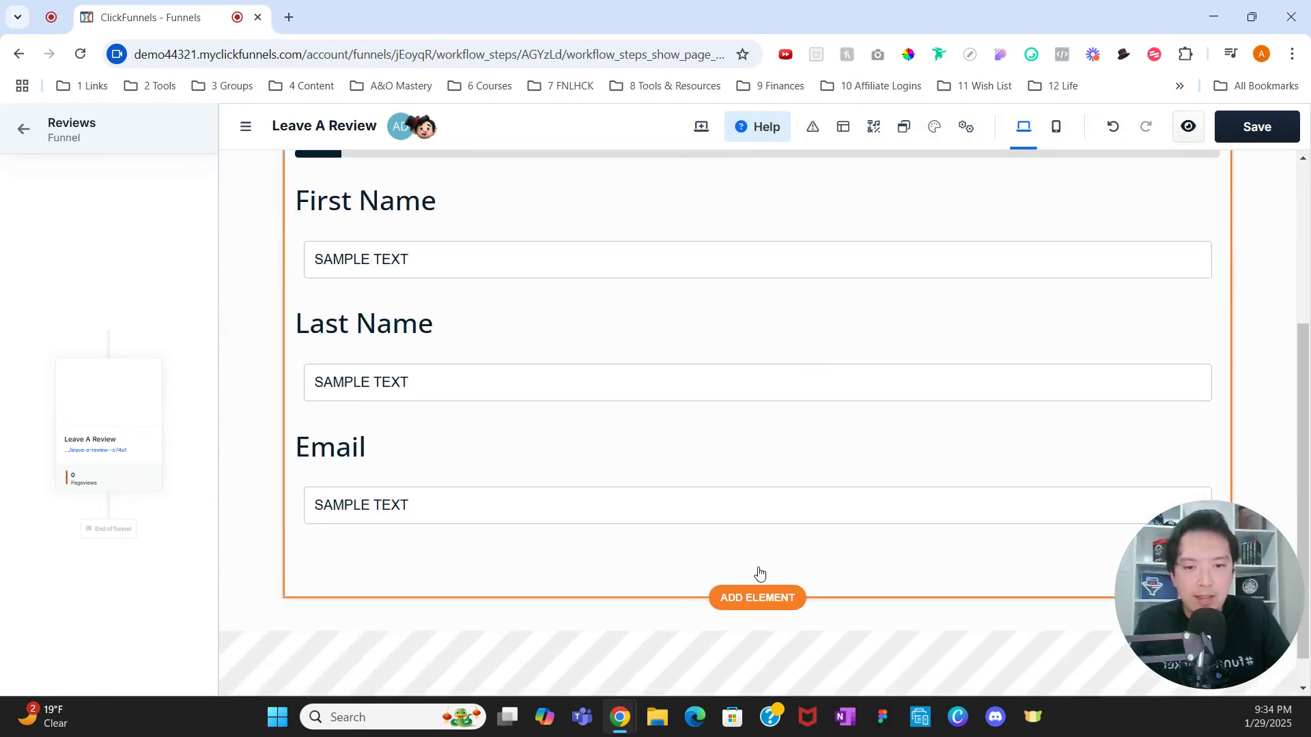
Step: Add a Headline element and move it above the survey's Contact Information heading
{"action": "left_click", "coordinate": [756, 597]}
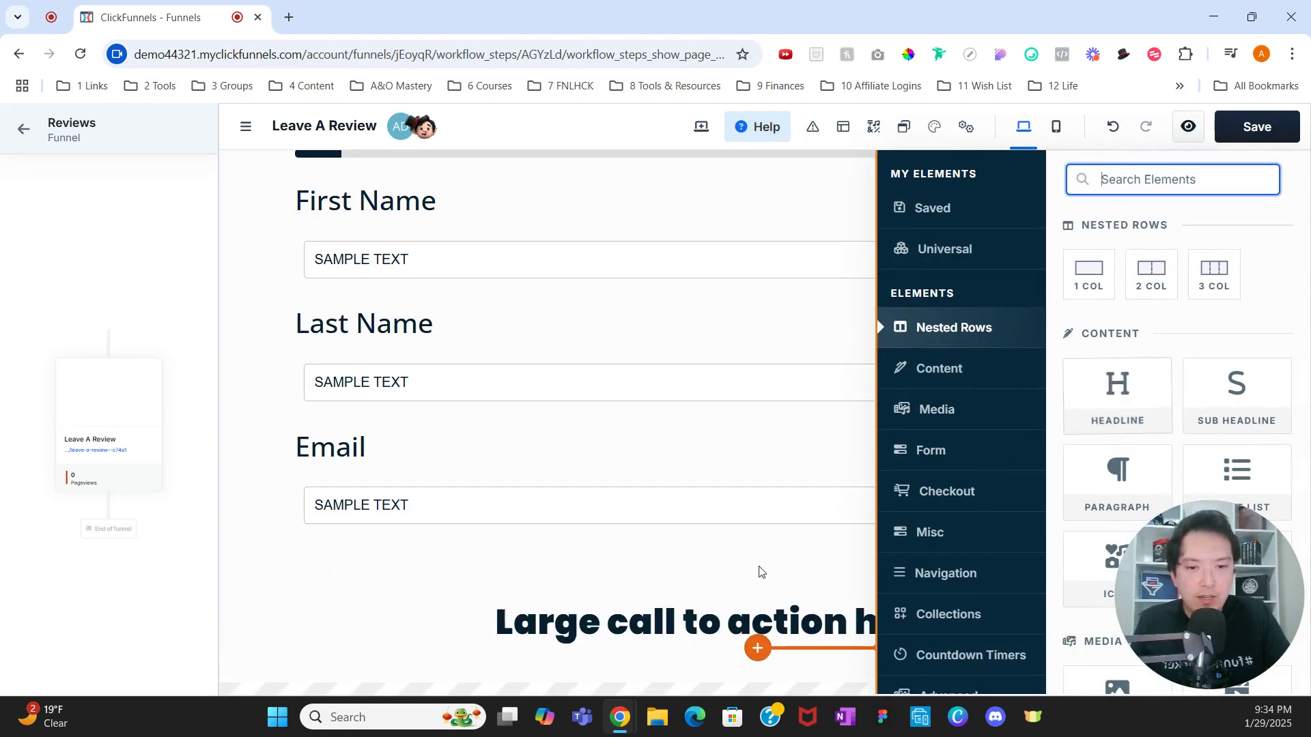
{"action": "left_click", "coordinate": [758, 575]}
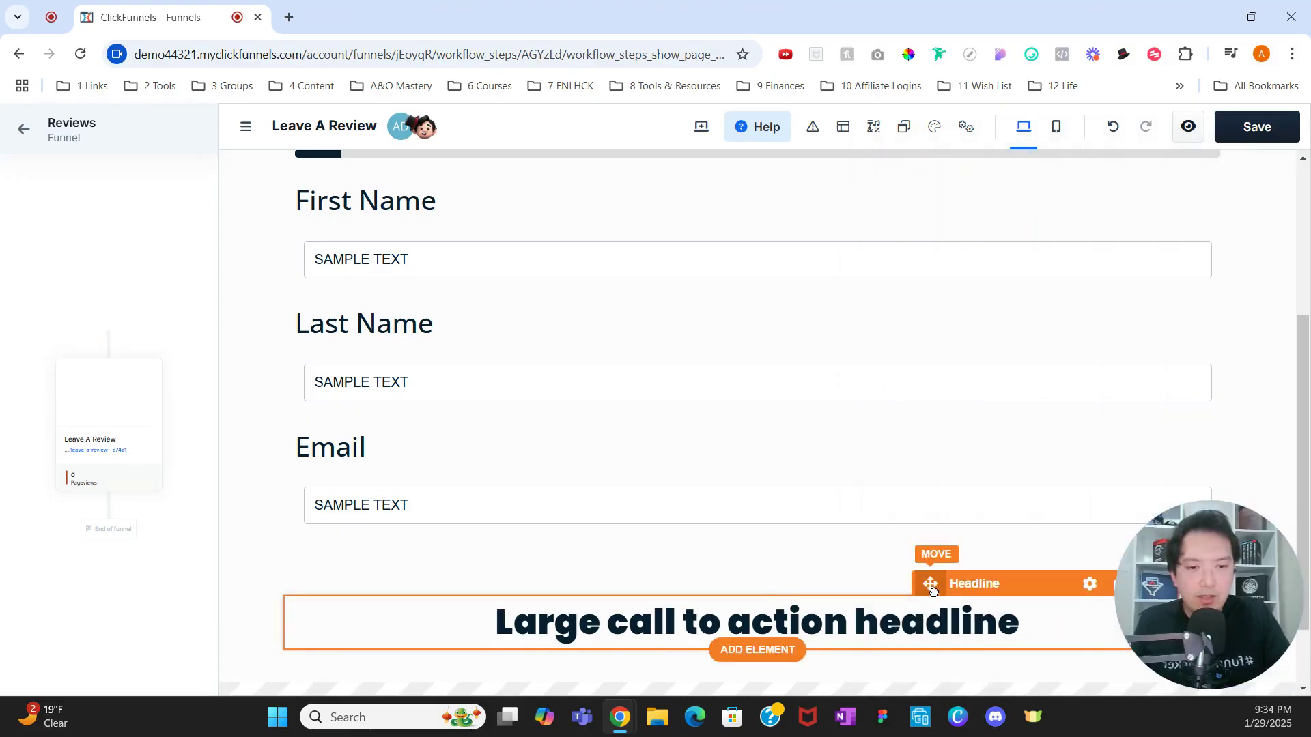
{"action": "left_click_drag", "start_coordinate": [933, 588], "coordinate": [881, 308]}
Step: Change the headline text to 'PLEASE LEAVE A REVIEW'
{"action": "left_click", "coordinate": [807, 303]}
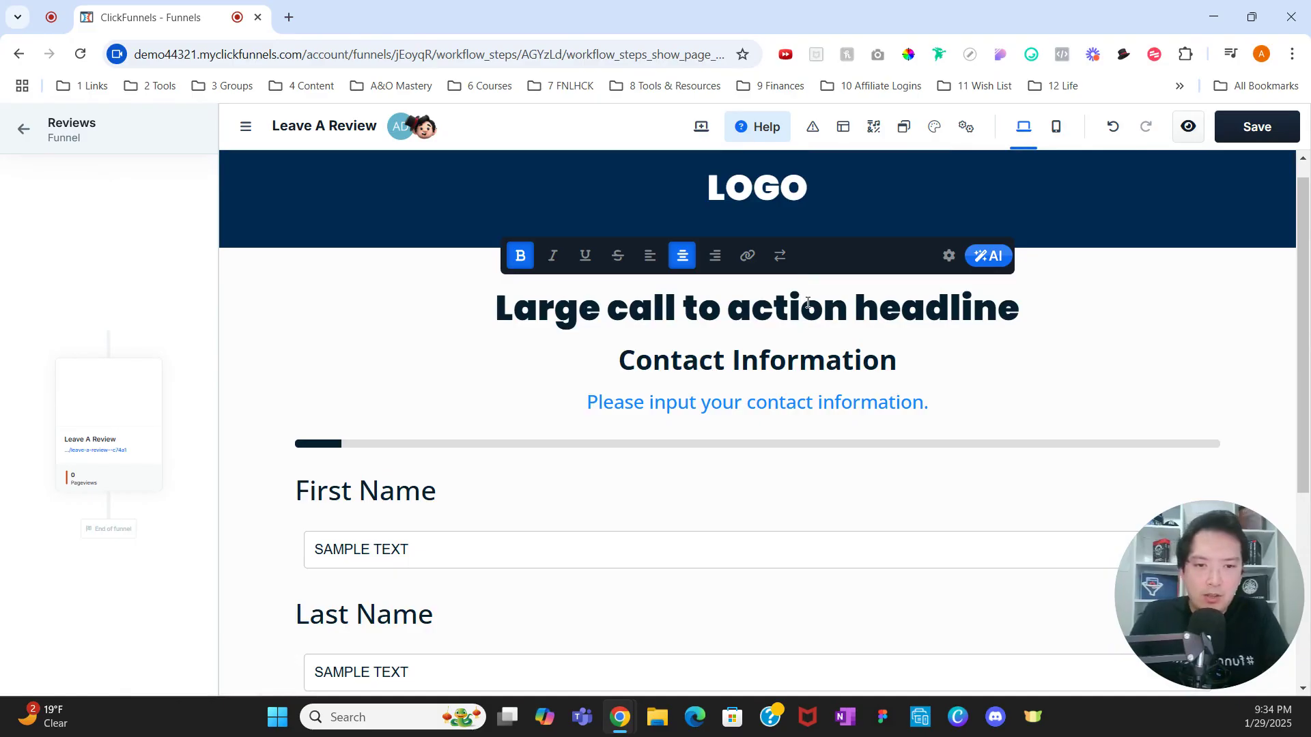
{"action": "triple_click", "coordinate": [807, 303]}
{"action": "type", "text": "pPLEASE LE"}
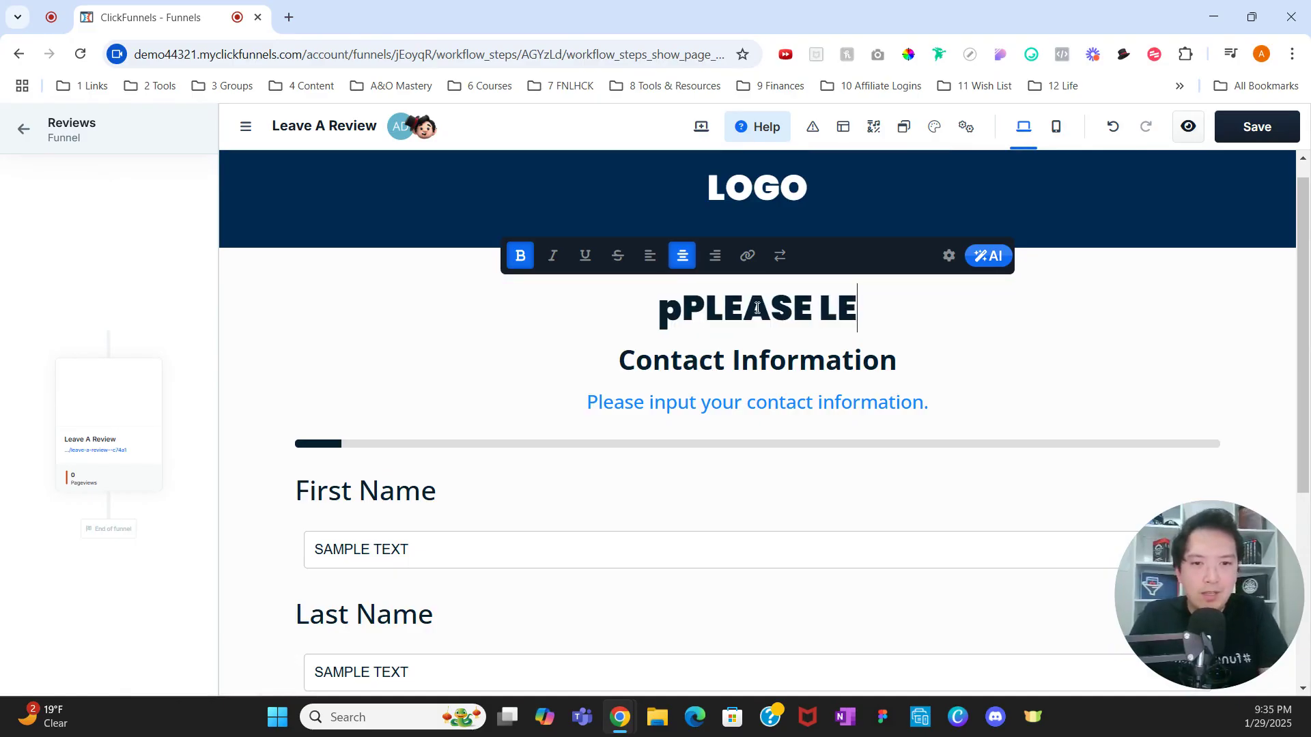
{"action": "type", "text": "AVE A REVIEW"}
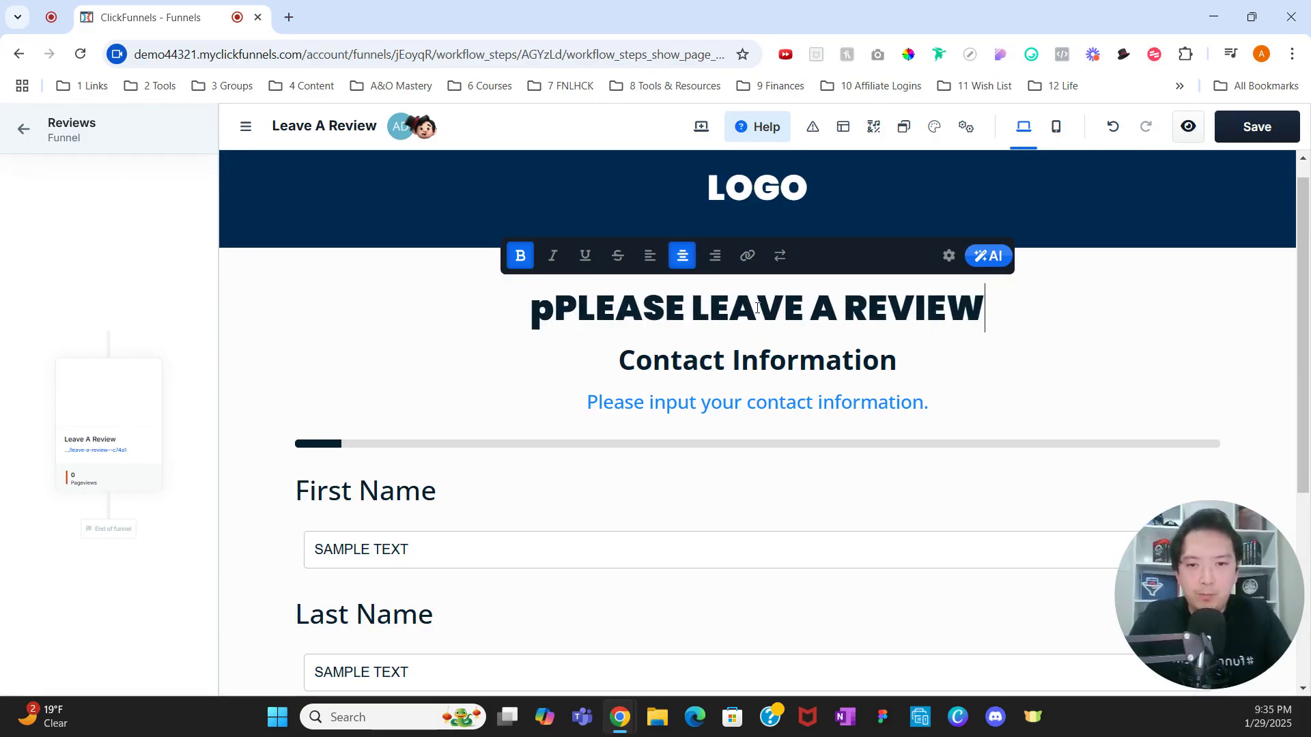
{"action": "left_click", "coordinate": [551, 308]}
{"action": "key", "text": "BackSpace"}
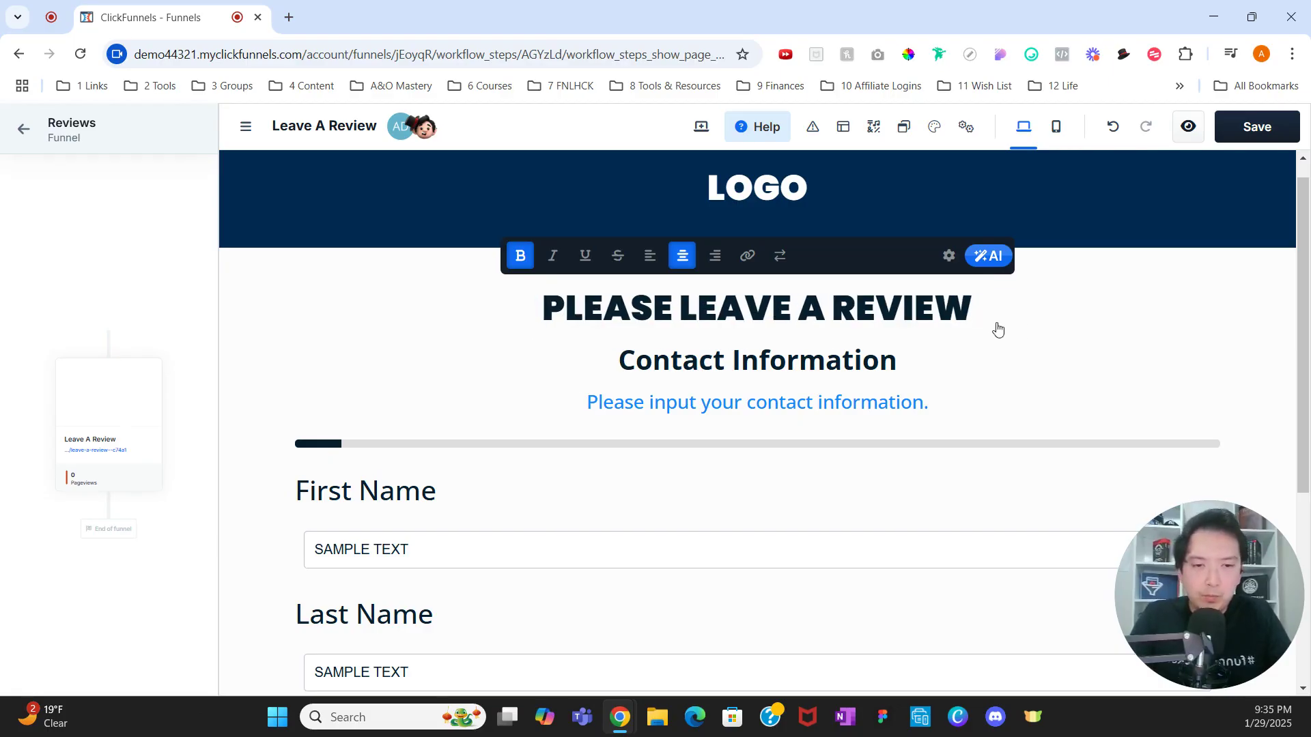
{"action": "left_click", "coordinate": [1022, 330]}
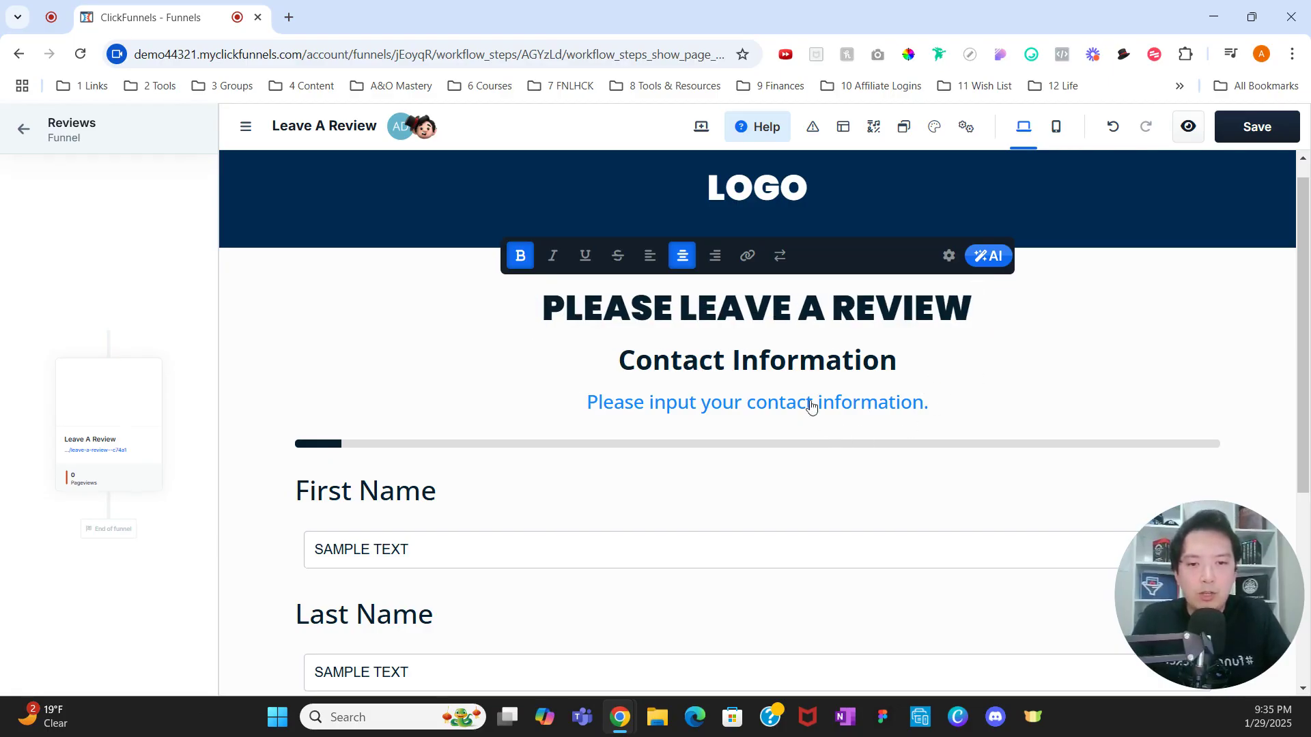
{"action": "left_click", "coordinate": [799, 375]}
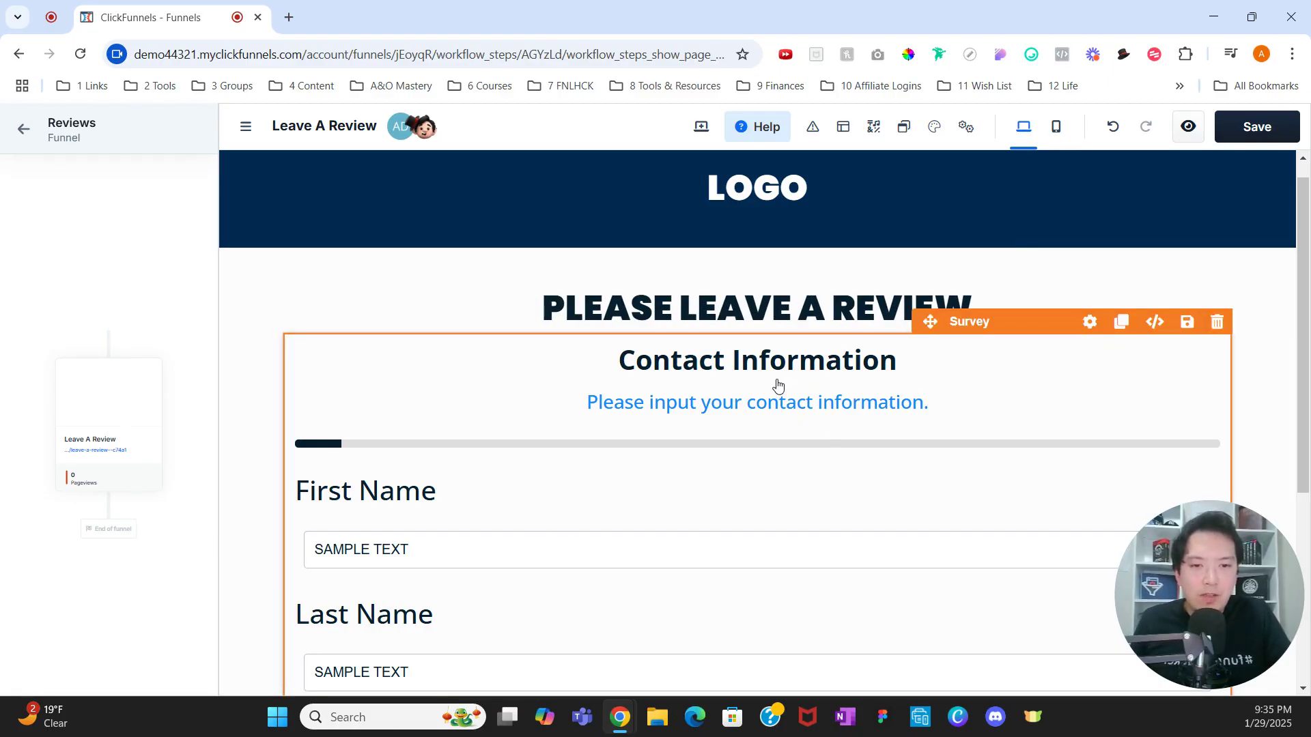
{"action": "scroll", "coordinate": [777, 383], "scroll_direction": "down", "scroll_amount": 1}
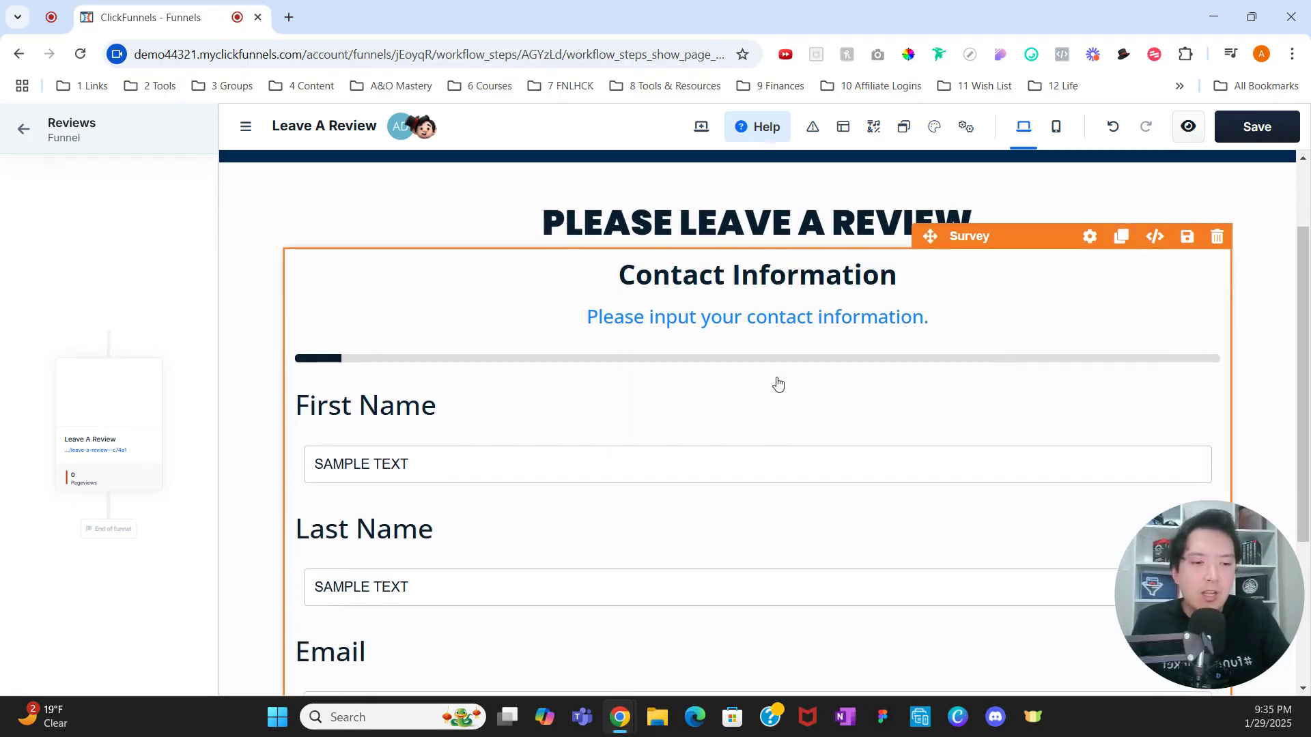
{"action": "scroll", "coordinate": [762, 380], "scroll_direction": "up", "scroll_amount": 1}
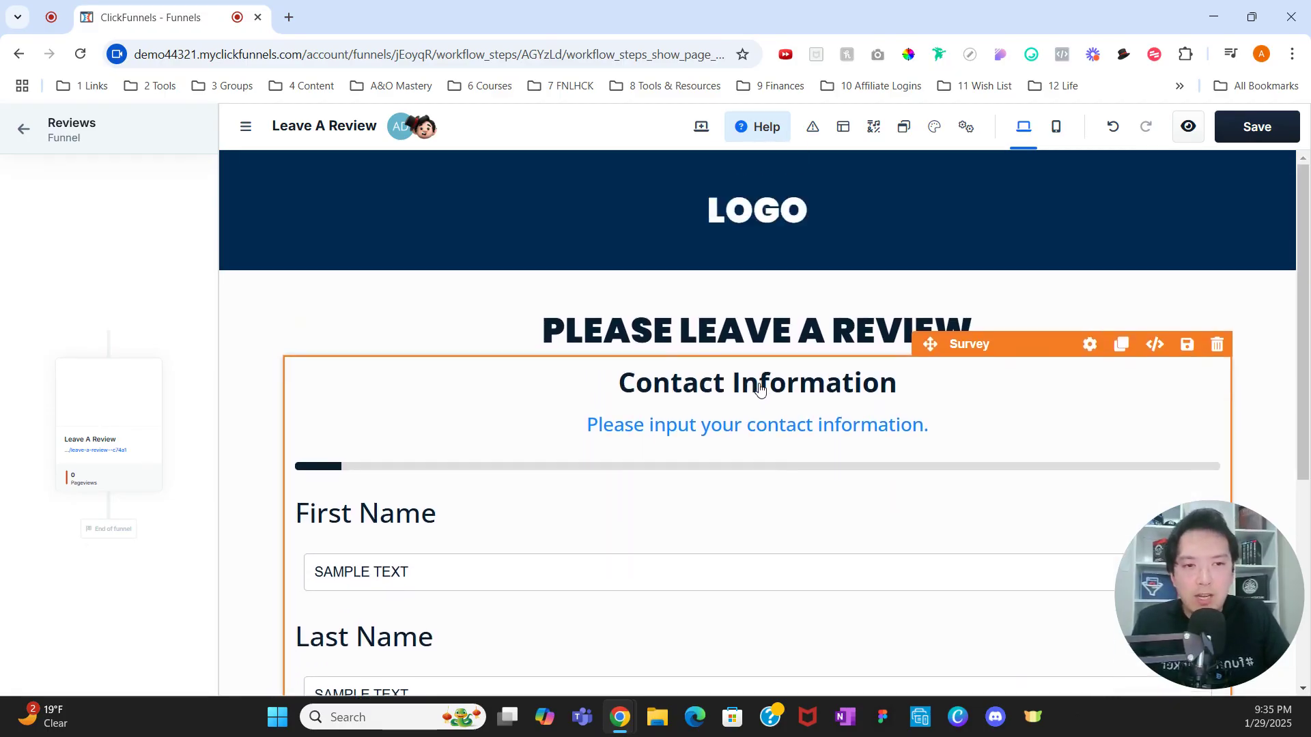
{"action": "scroll", "coordinate": [758, 382], "scroll_direction": "down", "scroll_amount": 4}
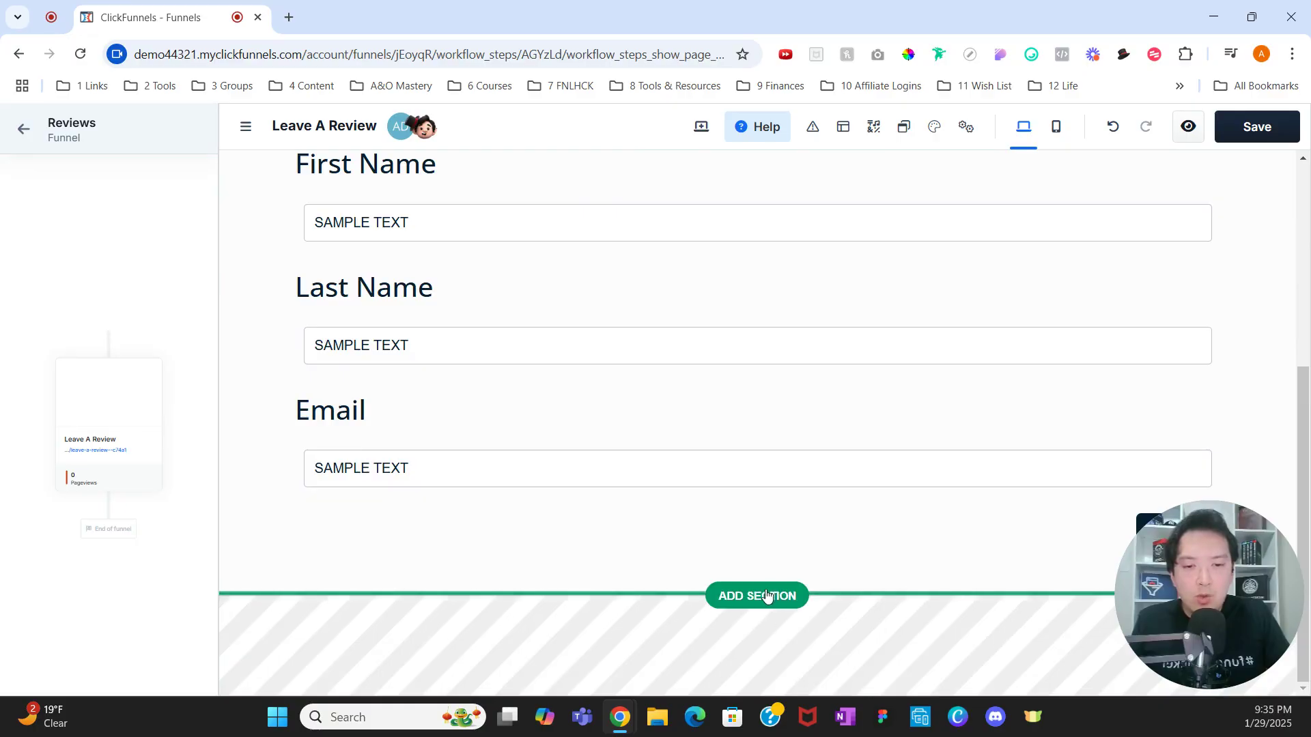
{"action": "scroll", "coordinate": [799, 561], "scroll_direction": "up", "scroll_amount": 2}
{"action": "scroll", "coordinate": [840, 521], "scroll_direction": "up", "scroll_amount": 2}
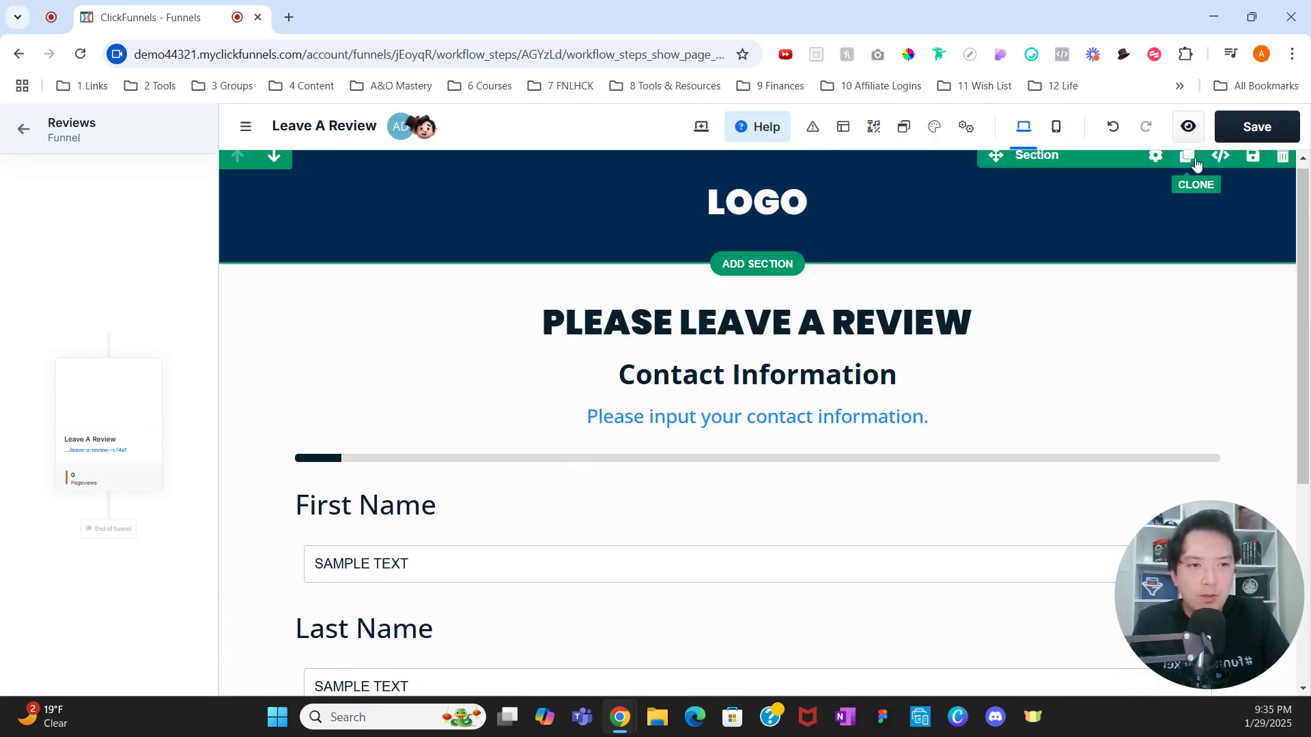
Step: Clone the LOGO header section, place the copy below the survey as a footer, and save
{"action": "left_click", "coordinate": [1188, 157]}
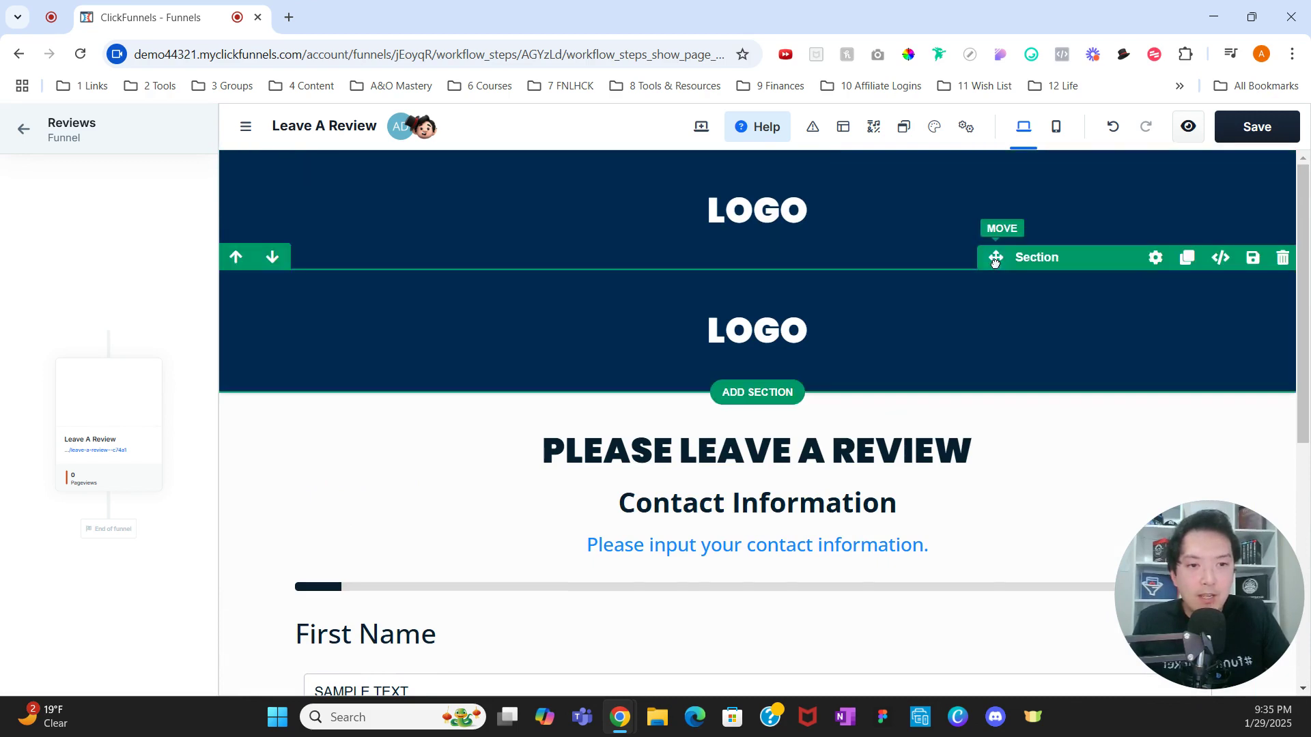
{"action": "left_click_drag", "start_coordinate": [995, 257], "coordinate": [845, 571]}
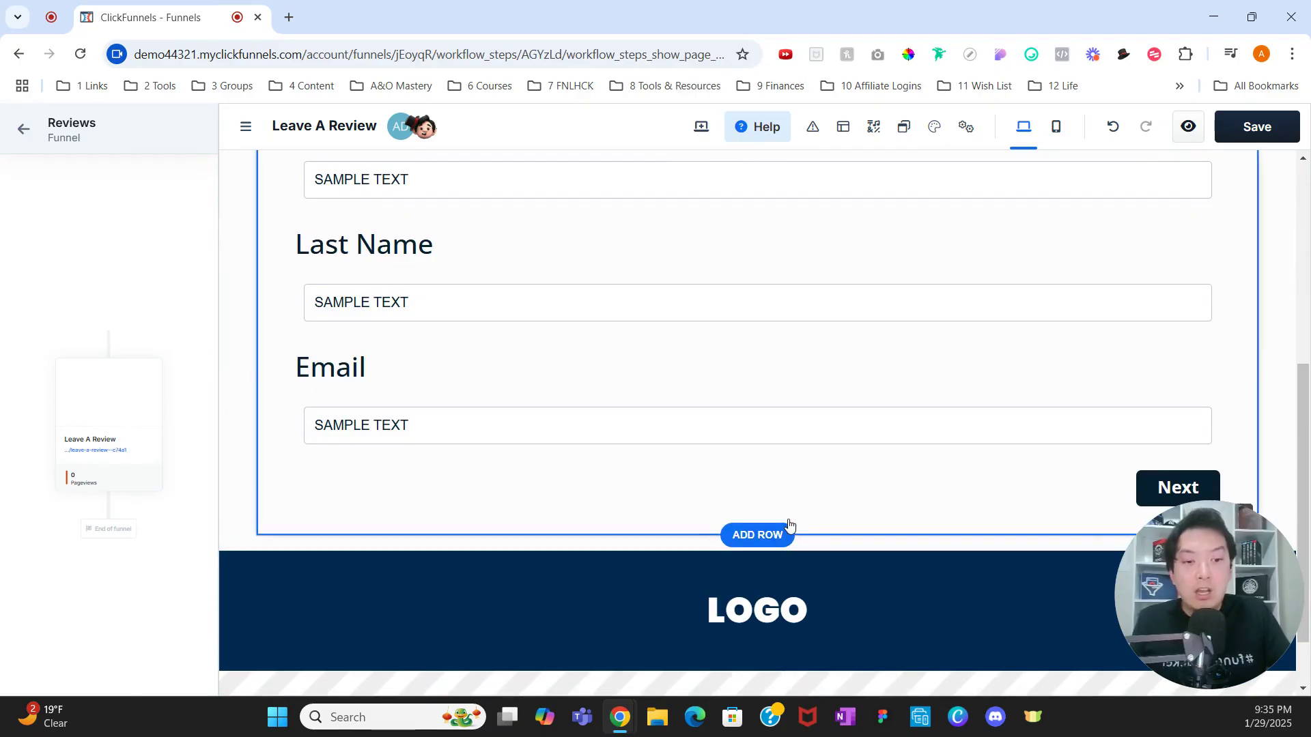
{"action": "left_click", "coordinate": [1257, 126]}
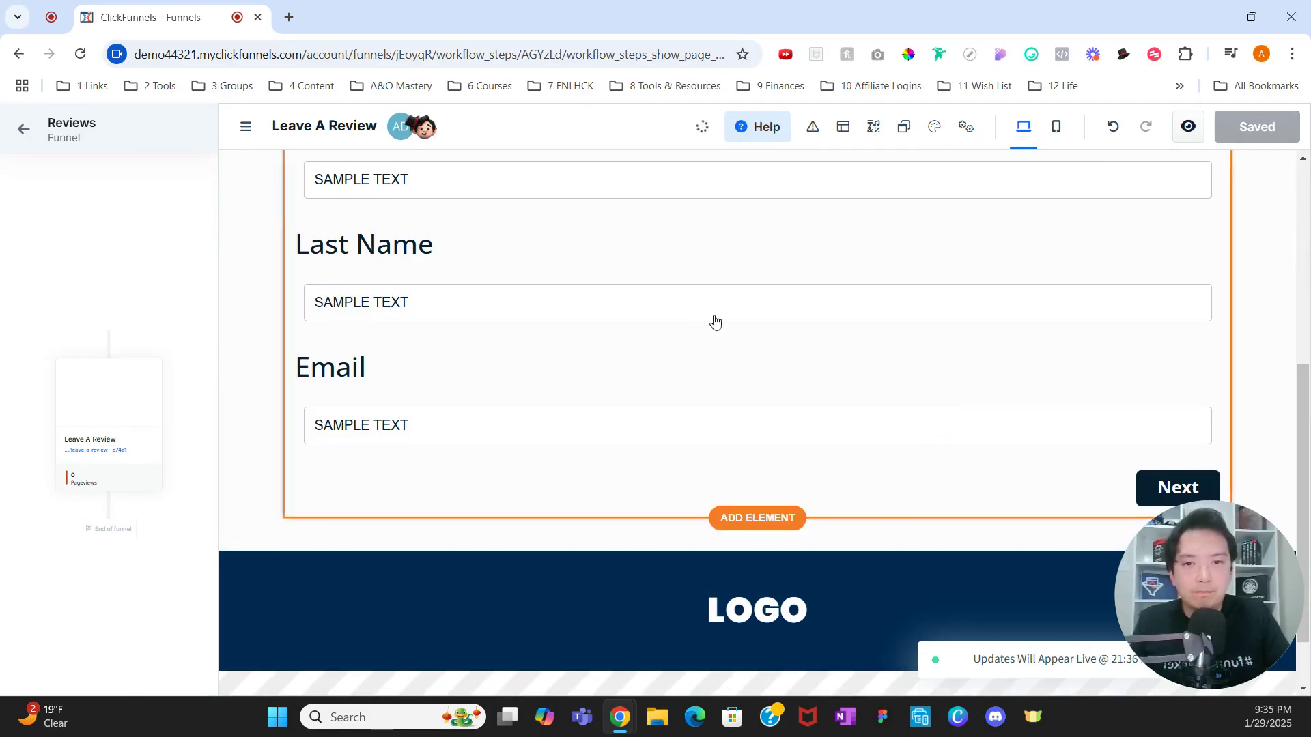
Step: Clone the Leave A Review page in the funnel overview and edit the copy
{"action": "left_click", "coordinate": [23, 129]}
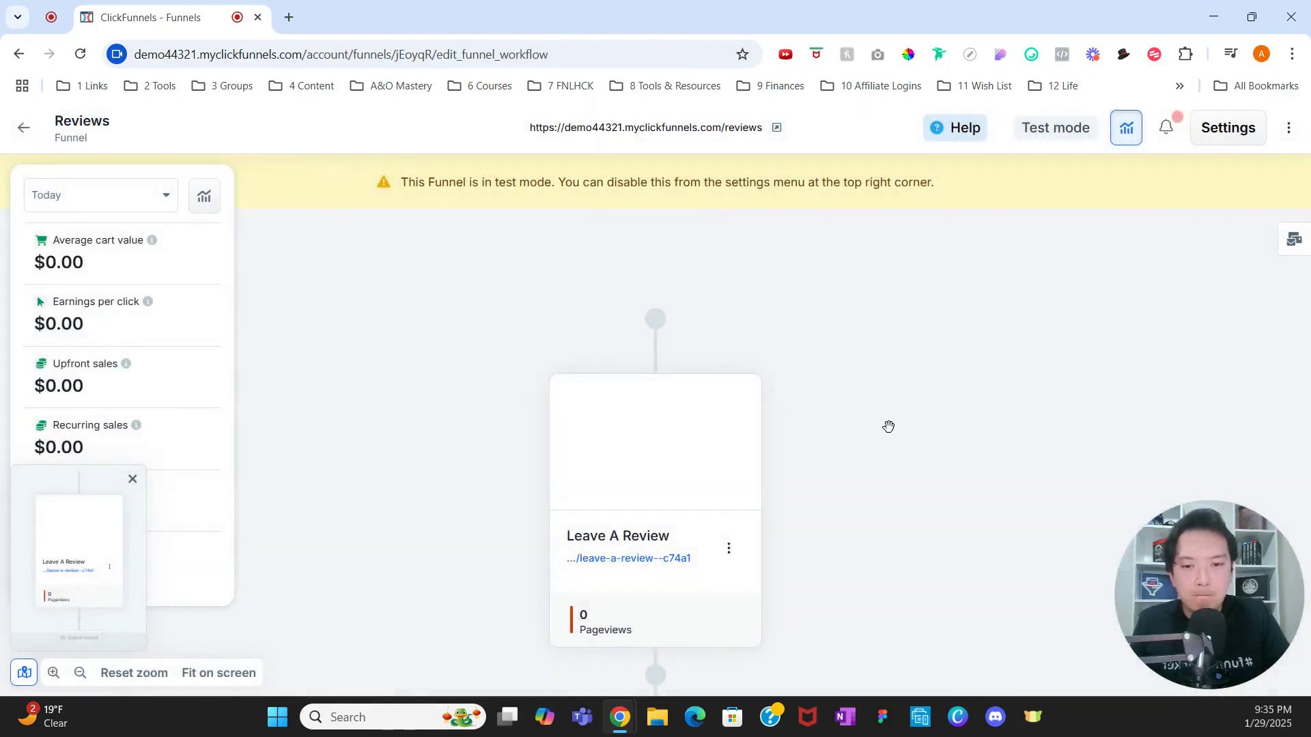
{"action": "left_click", "coordinate": [731, 399]}
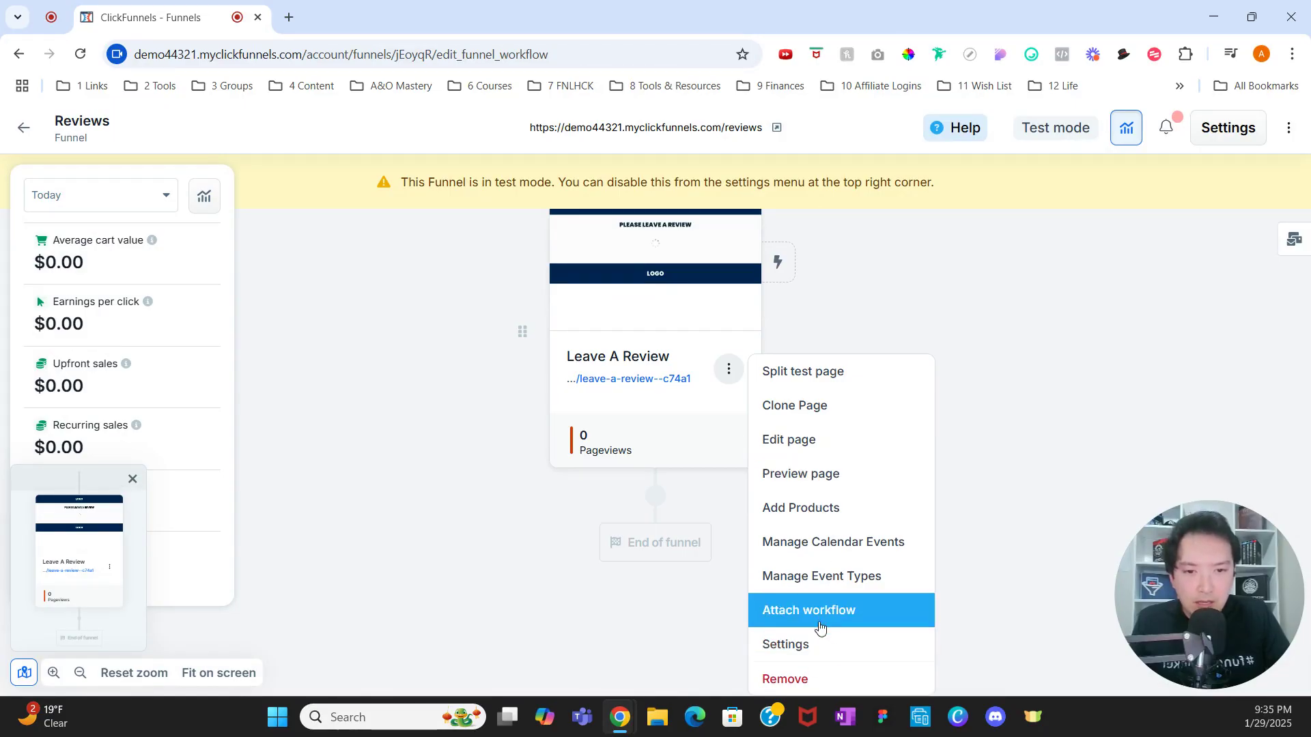
{"action": "left_click", "coordinate": [824, 408]}
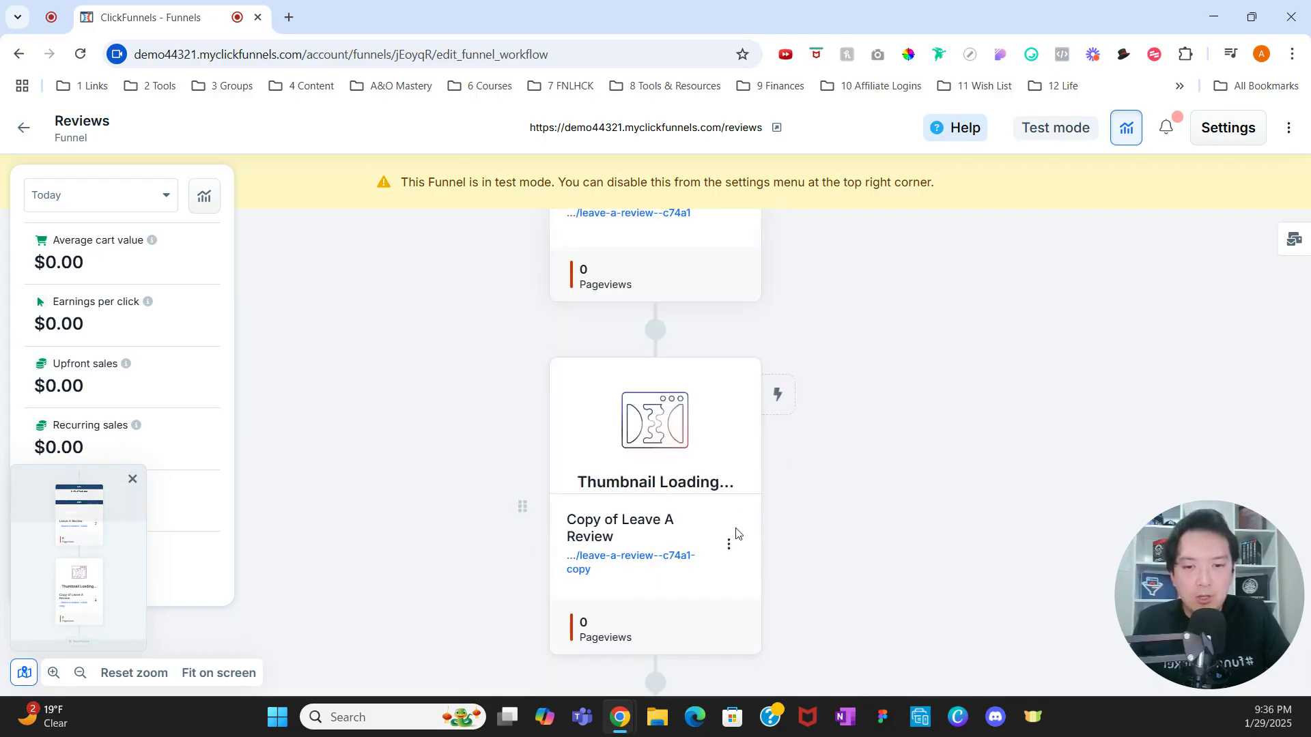
{"action": "left_click", "coordinate": [730, 545]}
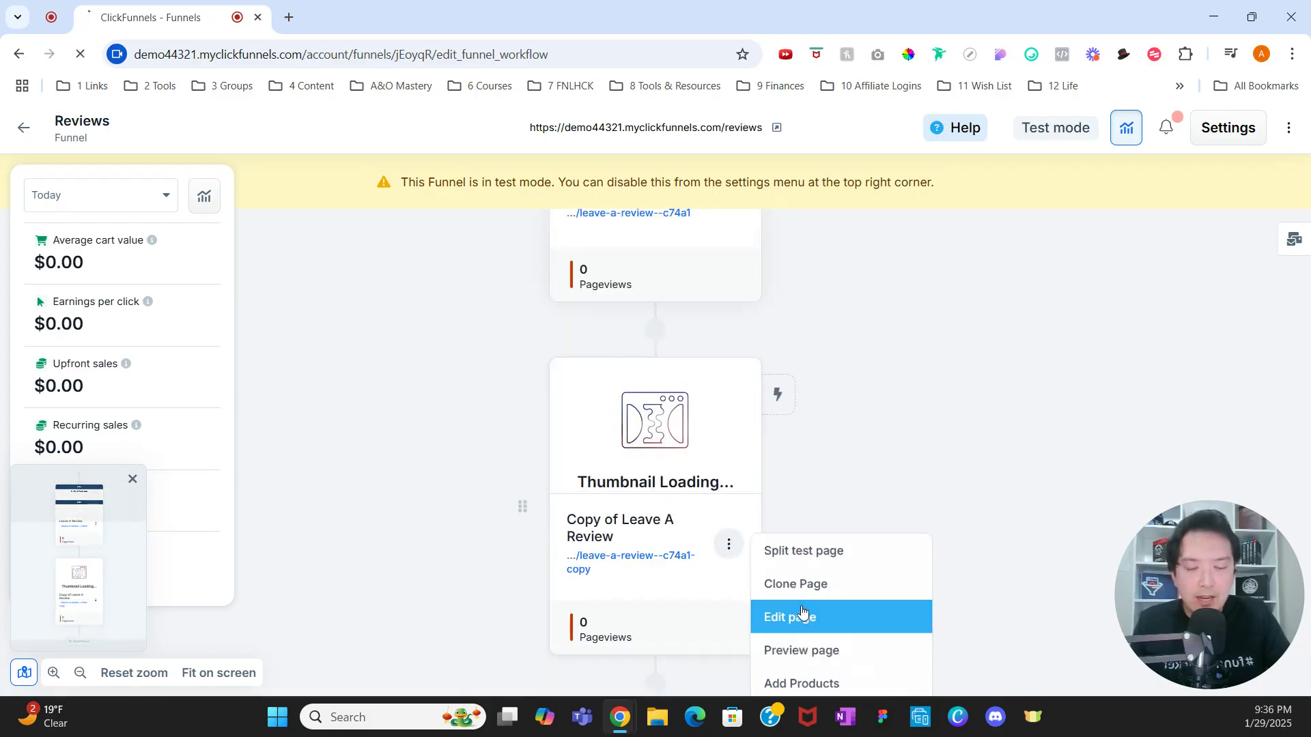
{"action": "left_click", "coordinate": [782, 618]}
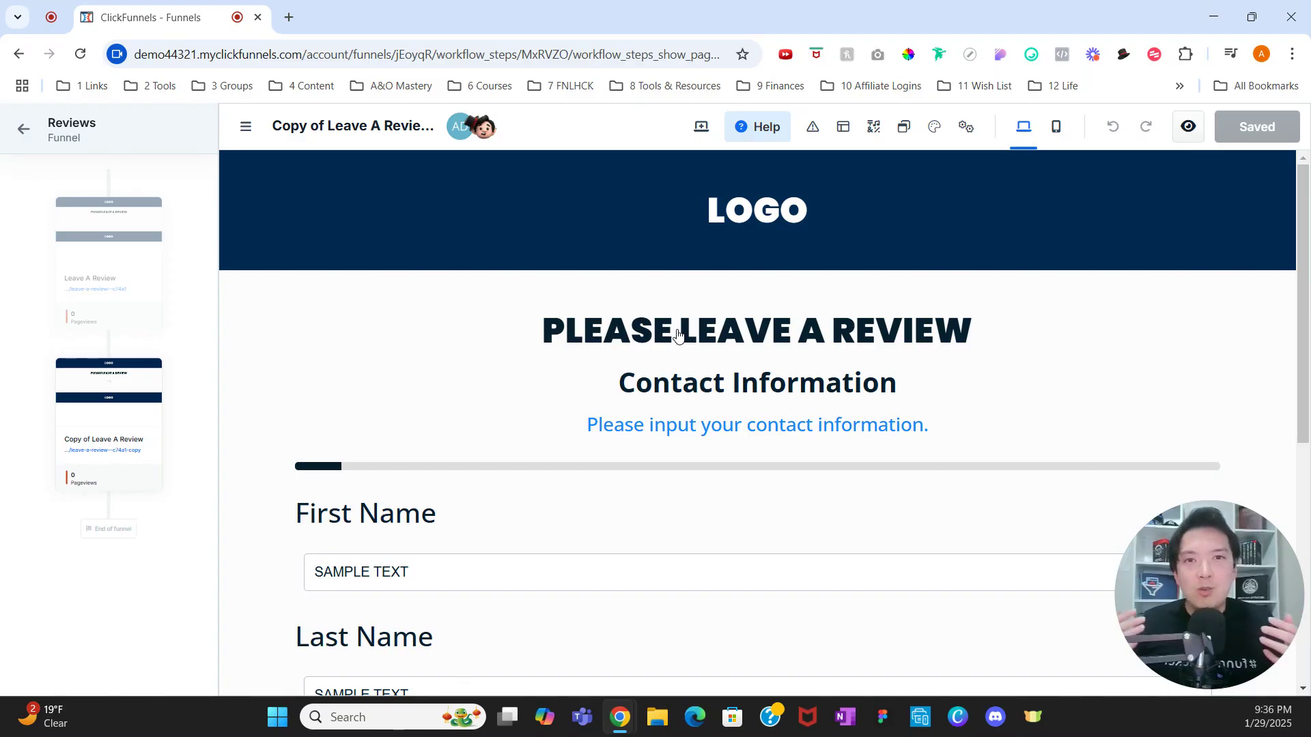
Step: Change the headline to 'THANK YOU FOR PROVIDING FEEDBACK' and add a Sub Headline below it
{"action": "left_click", "coordinate": [677, 334]}
{"action": "left_click", "coordinate": [717, 331]}
{"action": "triple_click", "coordinate": [785, 331]}
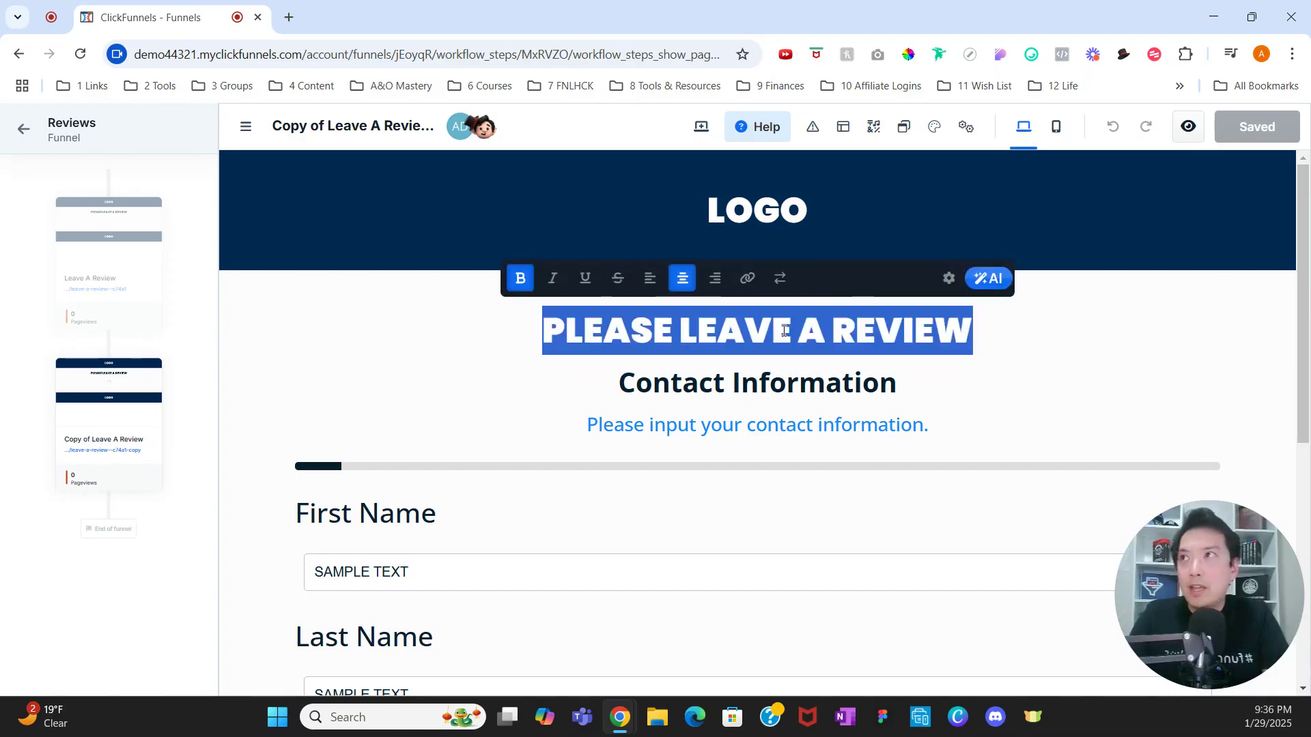
{"action": "type", "text": "ttTHANK YOU"}
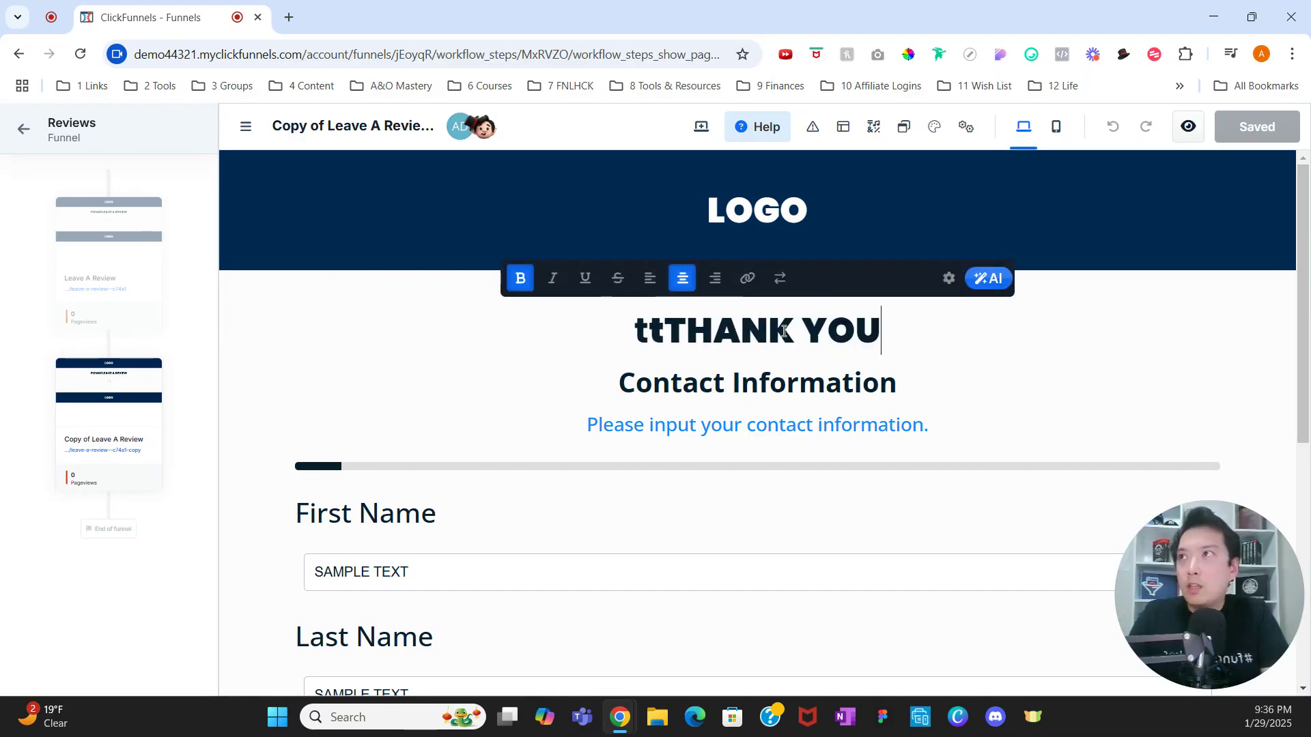
{"action": "type", "text": " FOR PROVIDING "}
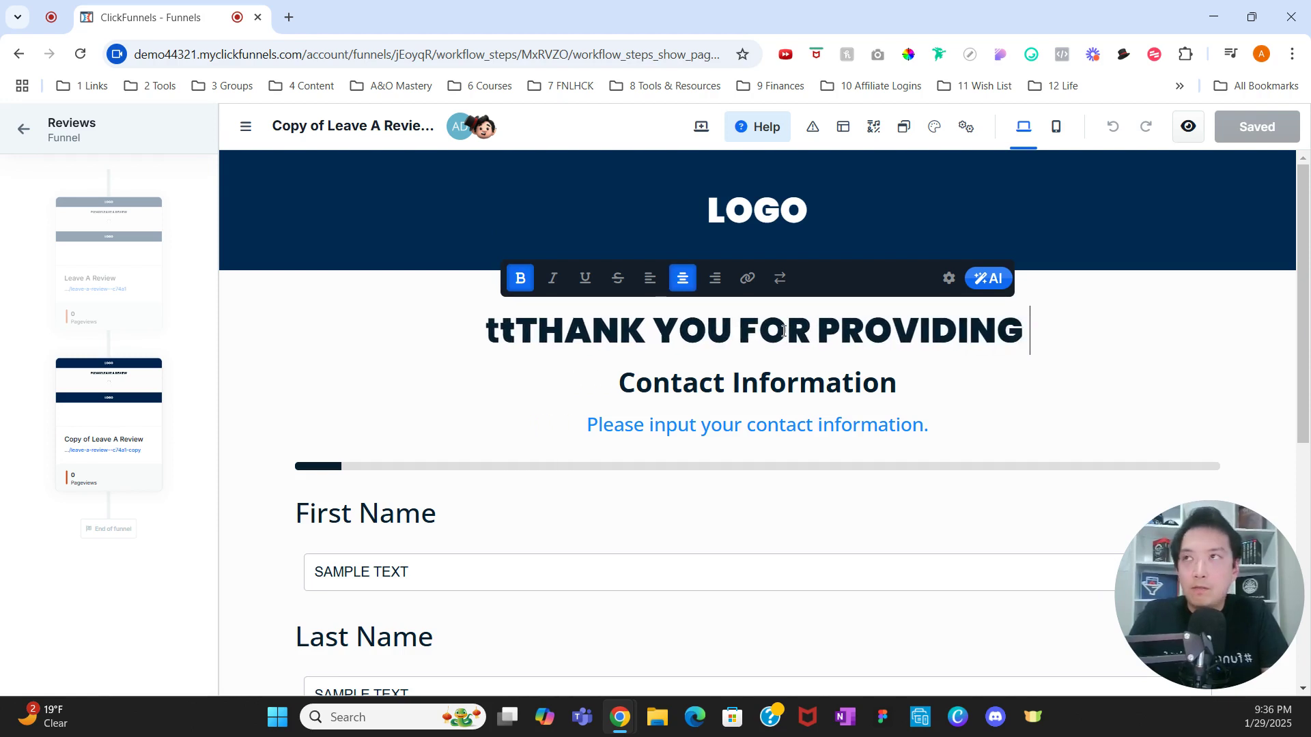
{"action": "type", "text": "FEEDBACK"}
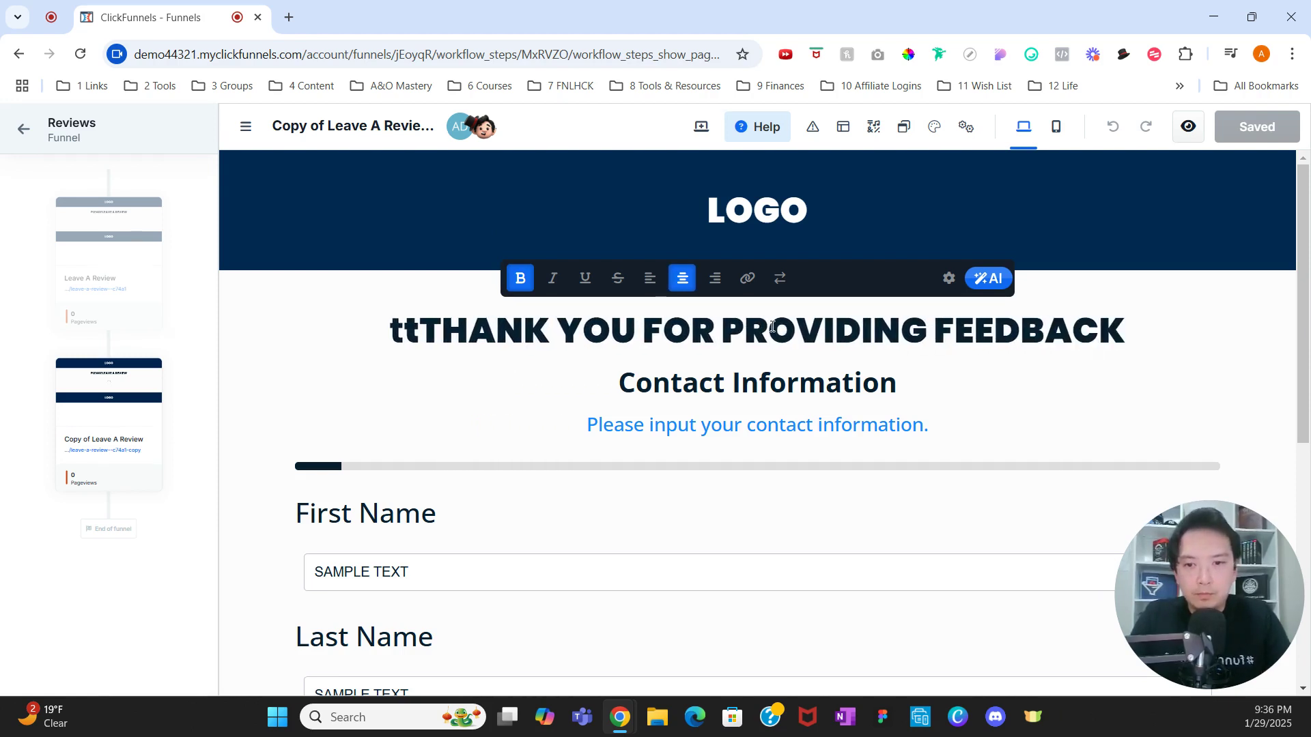
{"action": "left_click", "coordinate": [428, 334]}
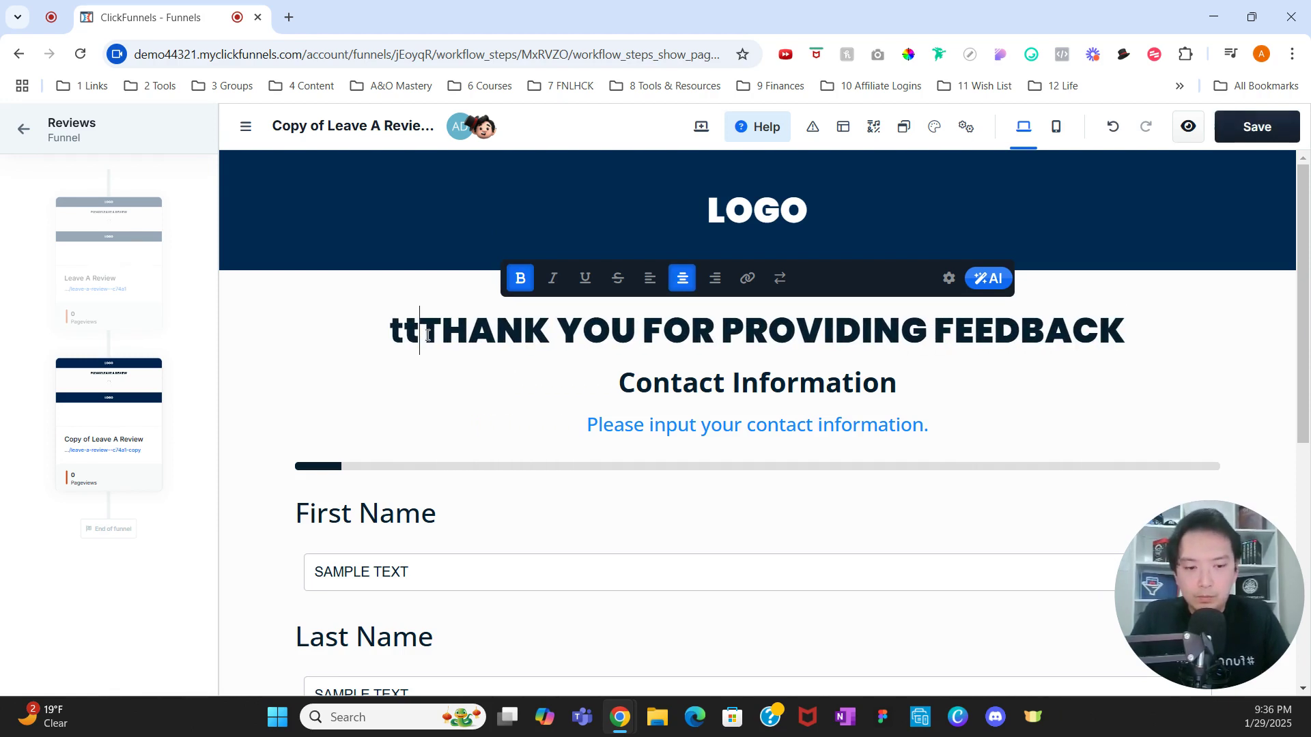
{"action": "key", "text": "BackSpace"}
{"action": "key", "text": "BackSpace"}
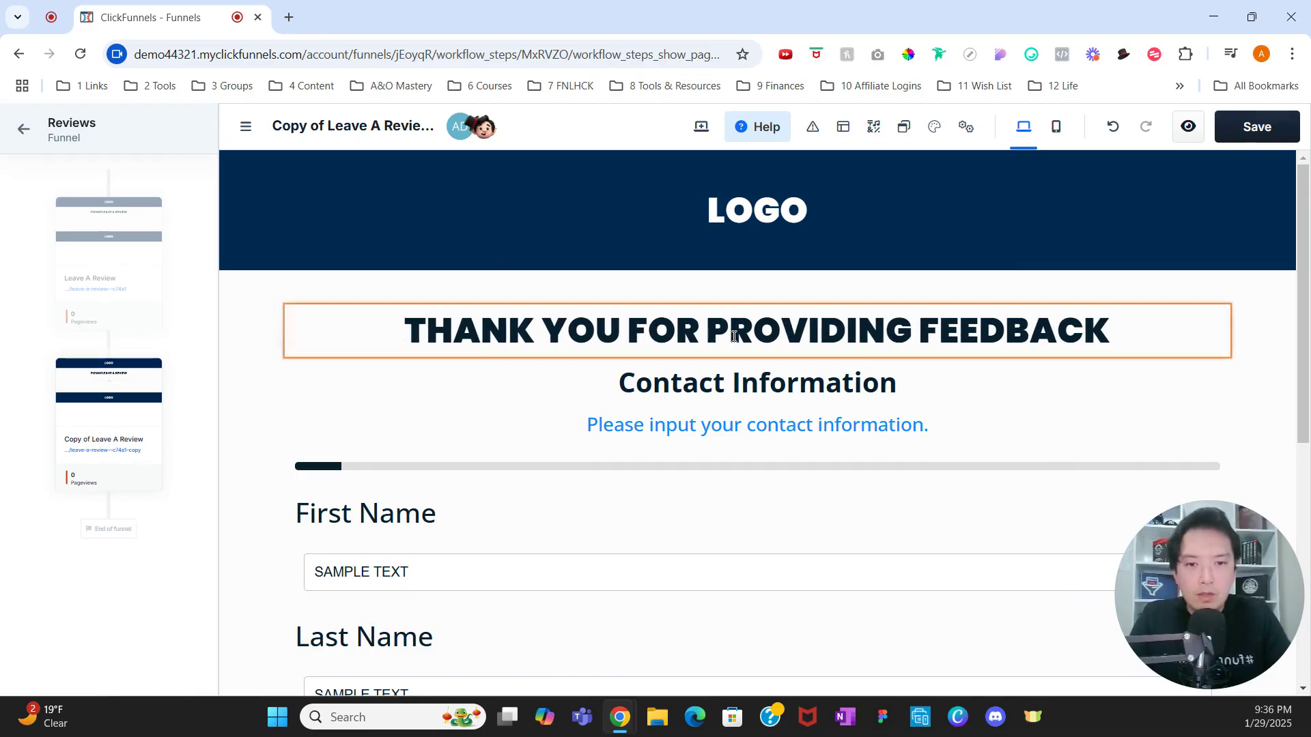
{"action": "left_click", "coordinate": [757, 356]}
{"action": "left_click", "coordinate": [1117, 393]}
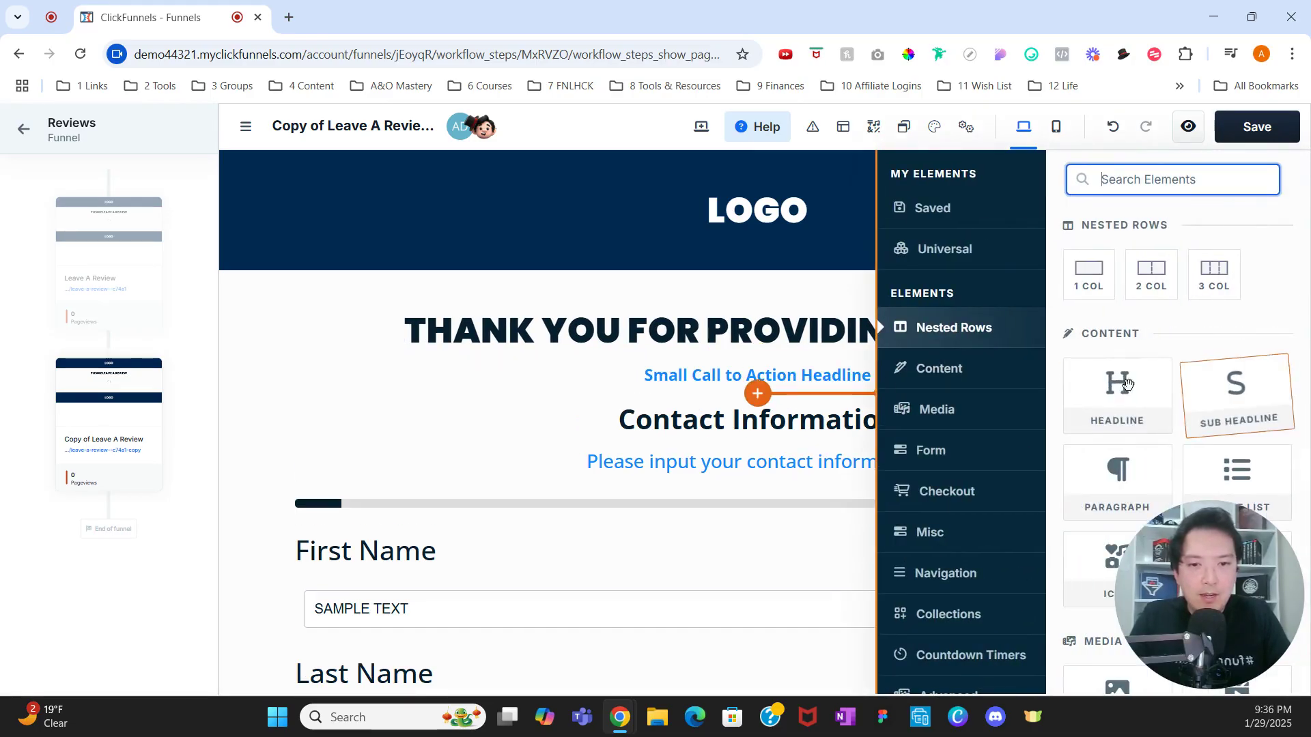
Step: Set the sub headline's color to dark blue (02468a)
{"action": "left_click", "coordinate": [828, 373]}
{"action": "left_click", "coordinate": [832, 374]}
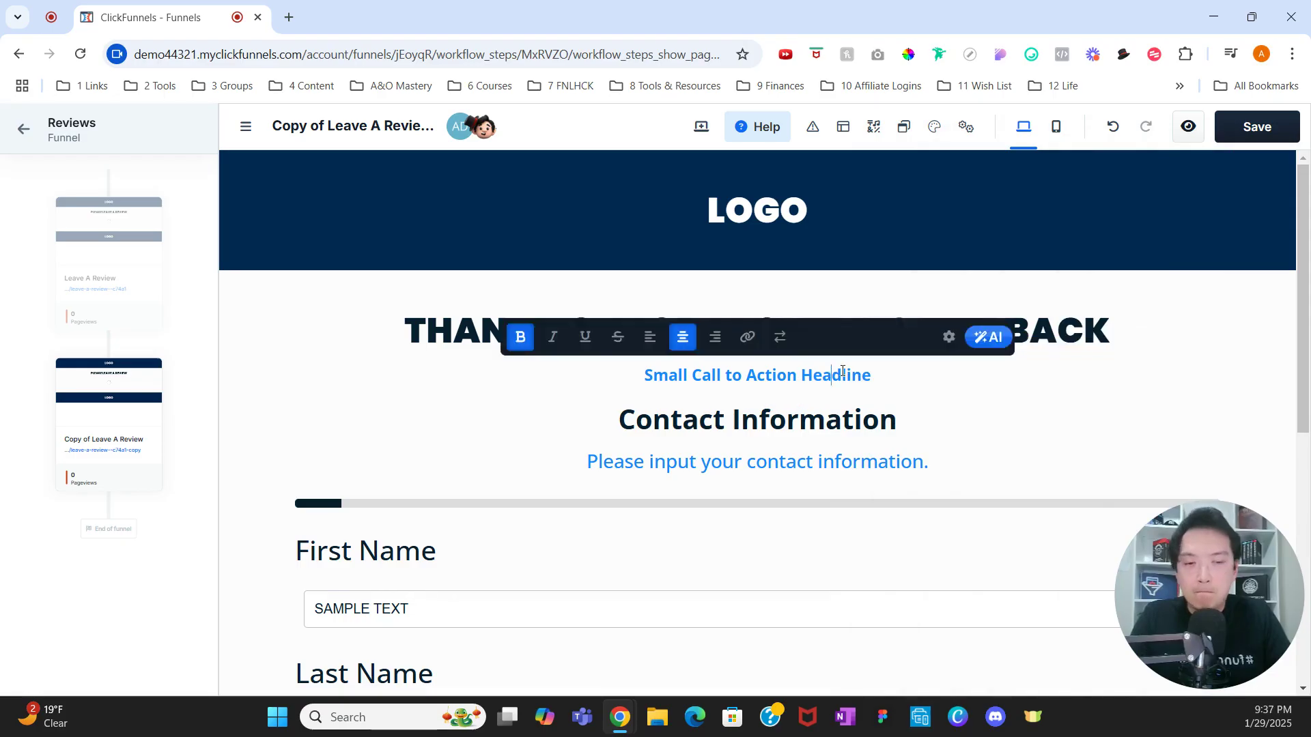
{"action": "left_click", "coordinate": [948, 337]}
{"action": "scroll", "coordinate": [1167, 401], "scroll_direction": "down", "scroll_amount": 5}
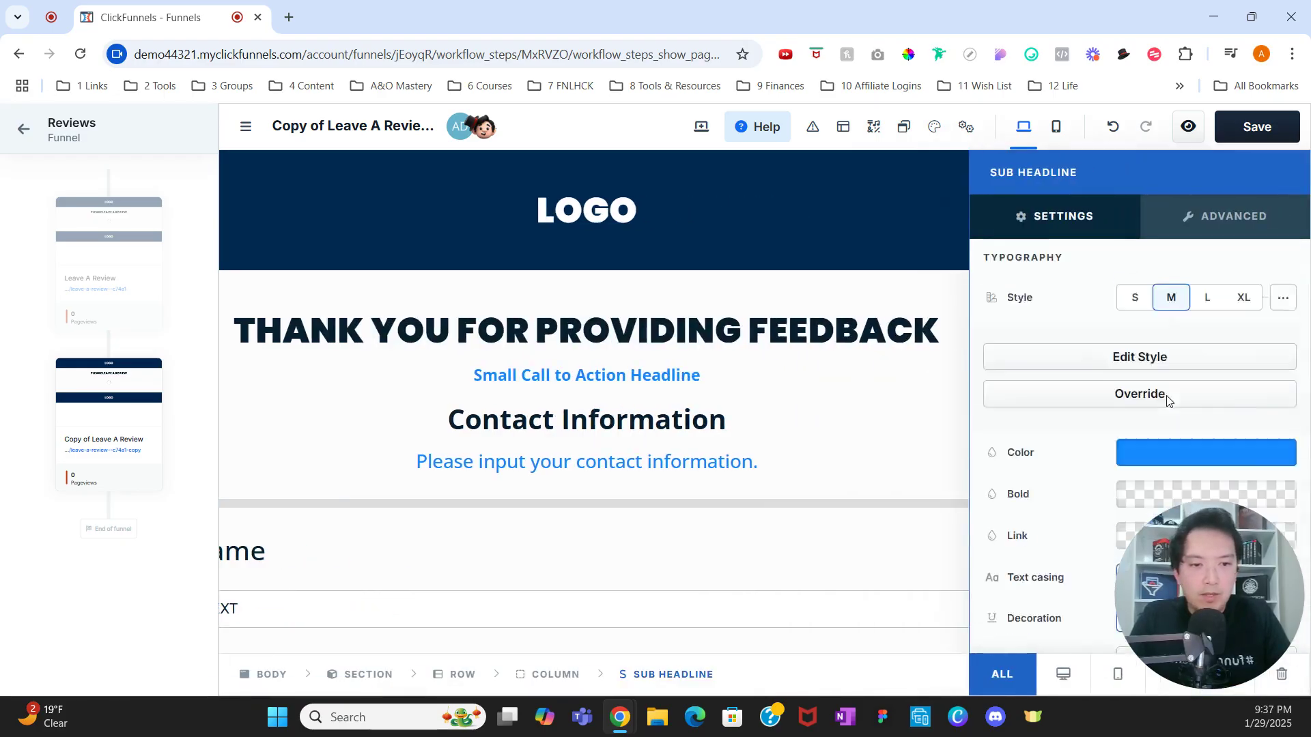
{"action": "left_click", "coordinate": [1191, 340]}
{"action": "left_click_drag", "start_coordinate": [1094, 368], "coordinate": [1100, 380]}
{"action": "left_click", "coordinate": [607, 387]}
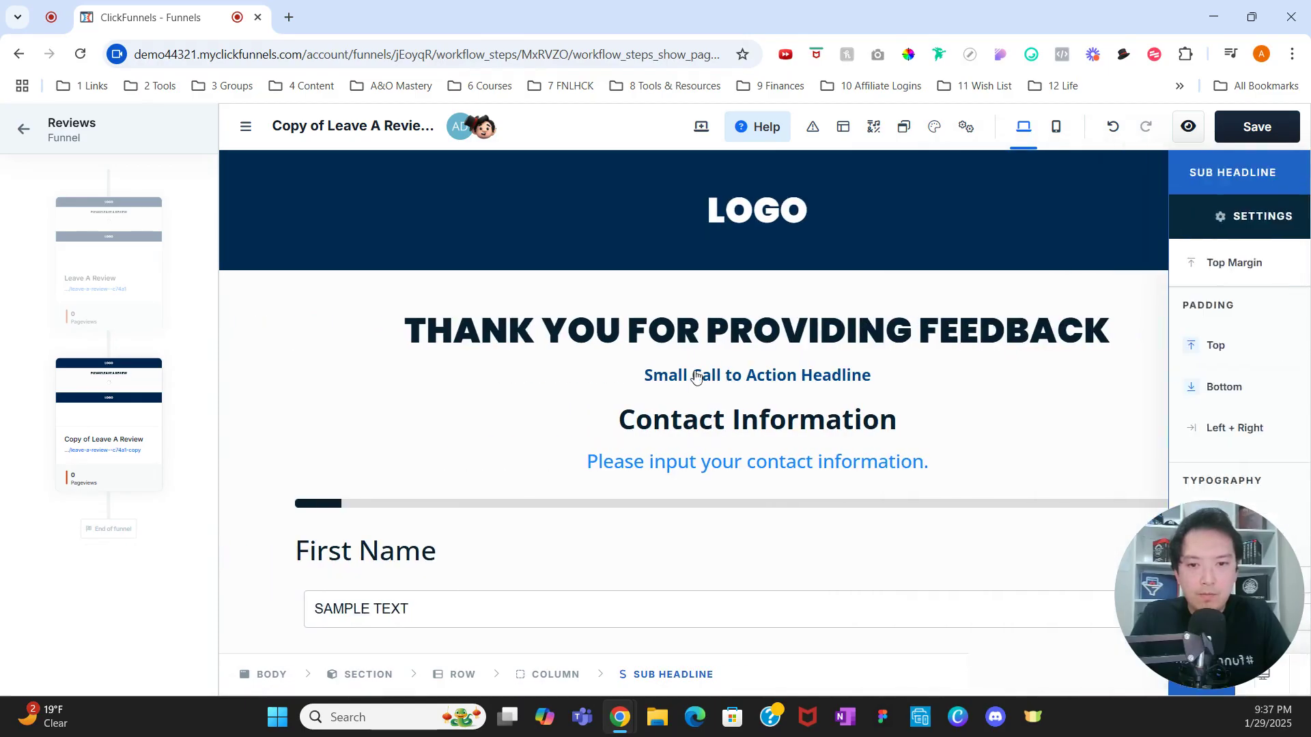
Step: Make the sub headline read 'Your Feedback Is Valuable To Us. Please Book A Call Below.'
{"action": "double_click", "coordinate": [741, 372]}
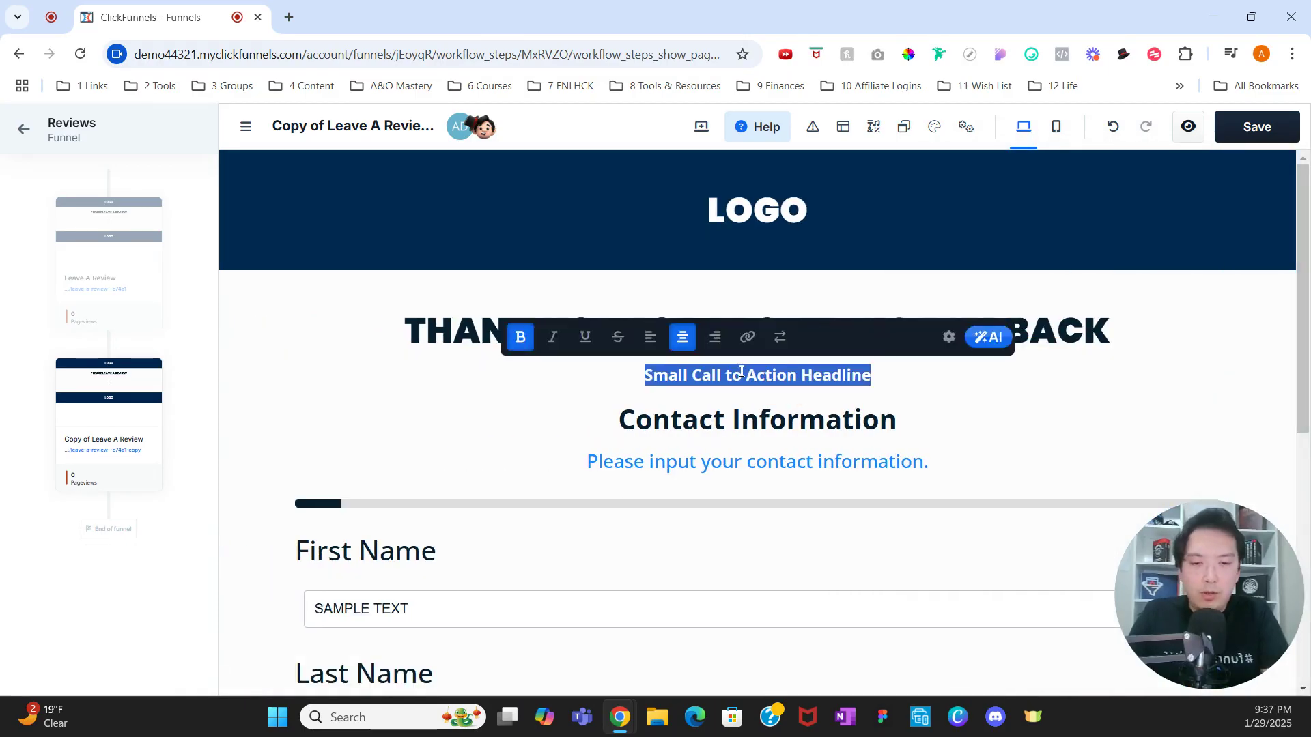
{"action": "type", "text": "YOUR"}
{"action": "key", "text": "BackSpace"}
{"action": "key", "text": "BackSpace"}
{"action": "key", "text": "BackSpace"}
{"action": "key", "text": "BackSpace"}
{"action": "type", "text": "Yo"}
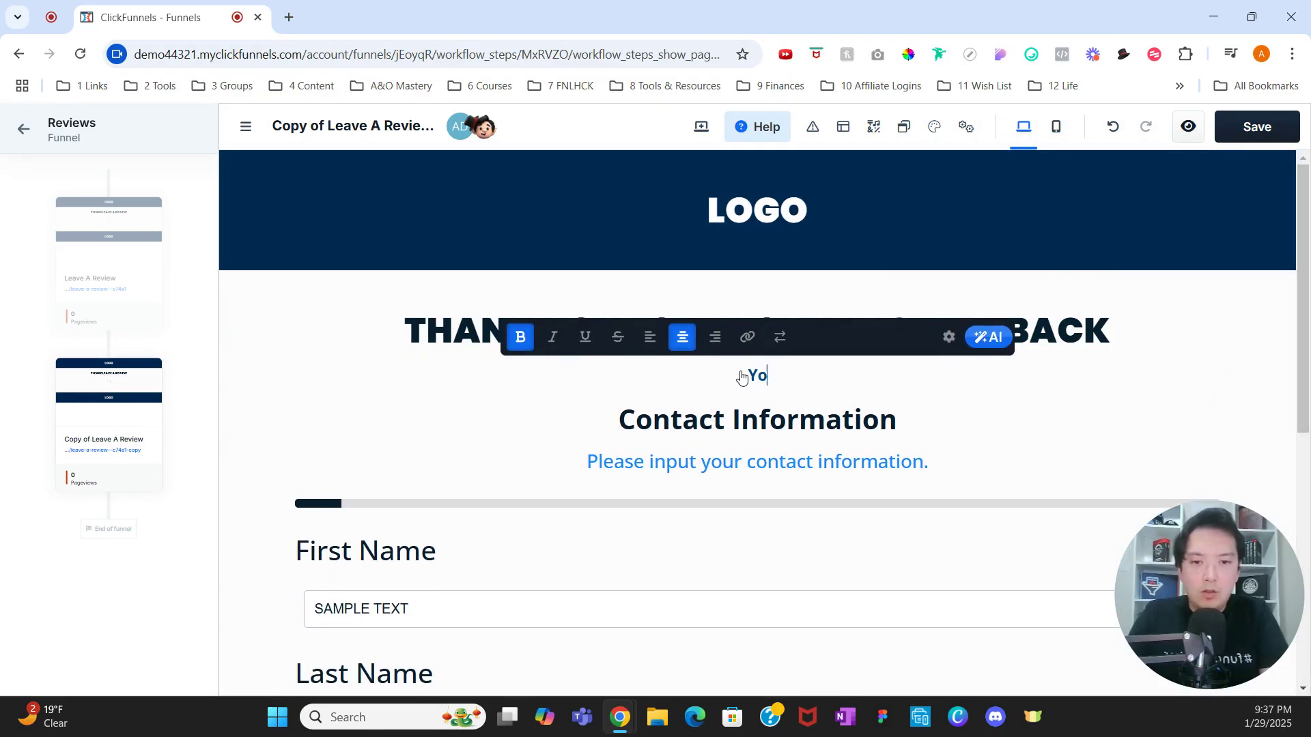
{"action": "type", "text": "ur Feed"}
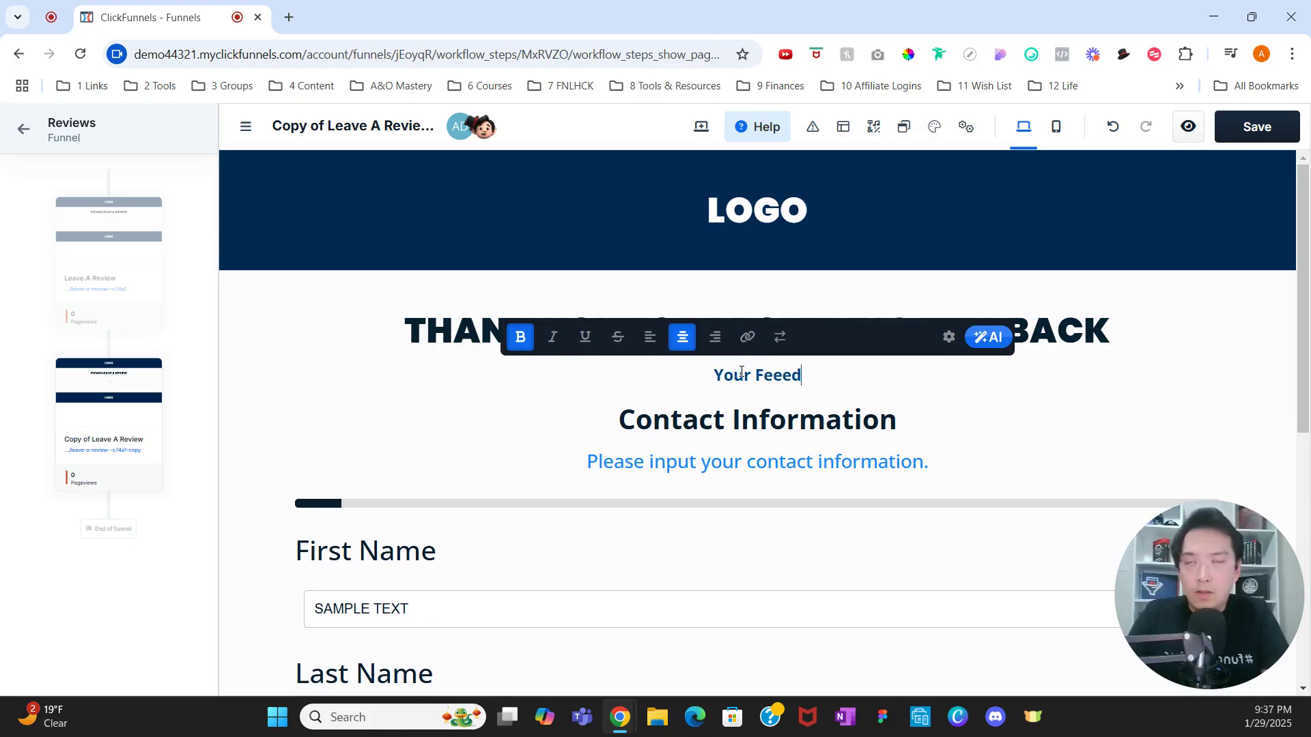
{"action": "key", "text": "BackSpace"}
{"action": "type", "text": "dback I"}
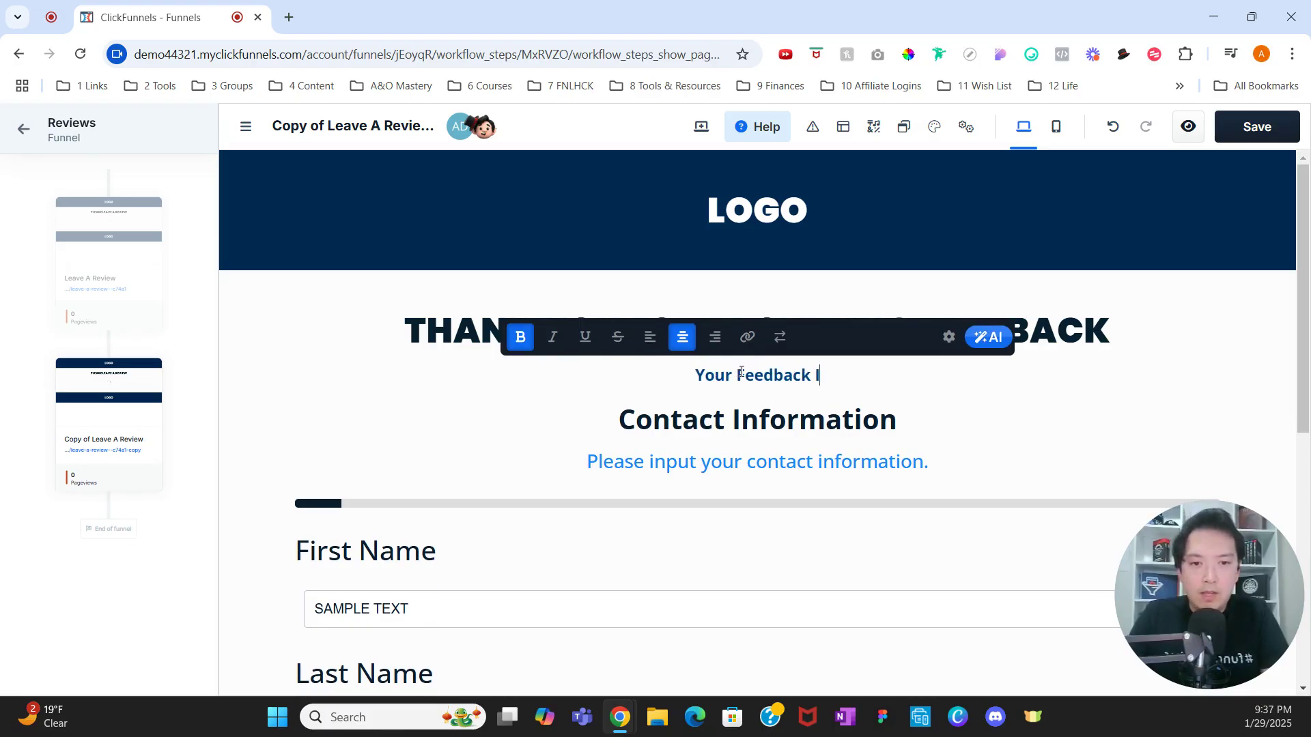
{"action": "type", "text": "s Valuable "}
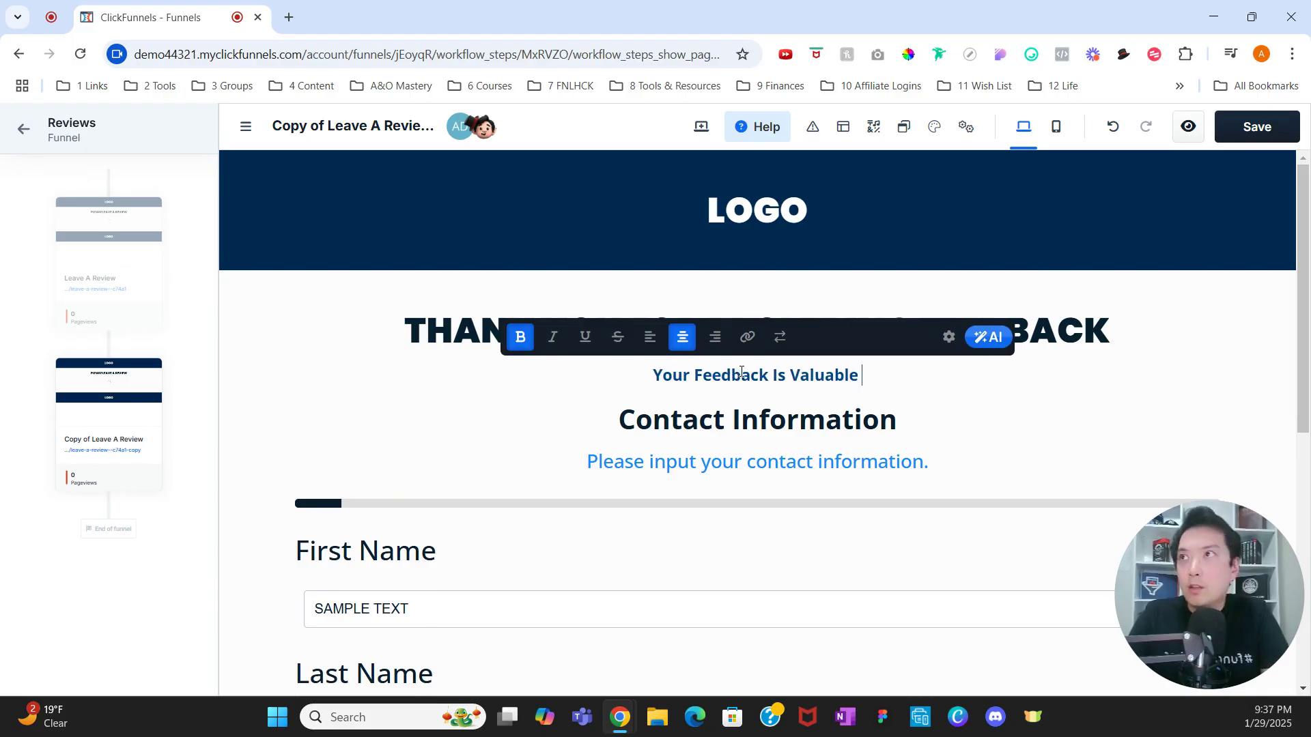
{"action": "type", "text": "To Us. "}
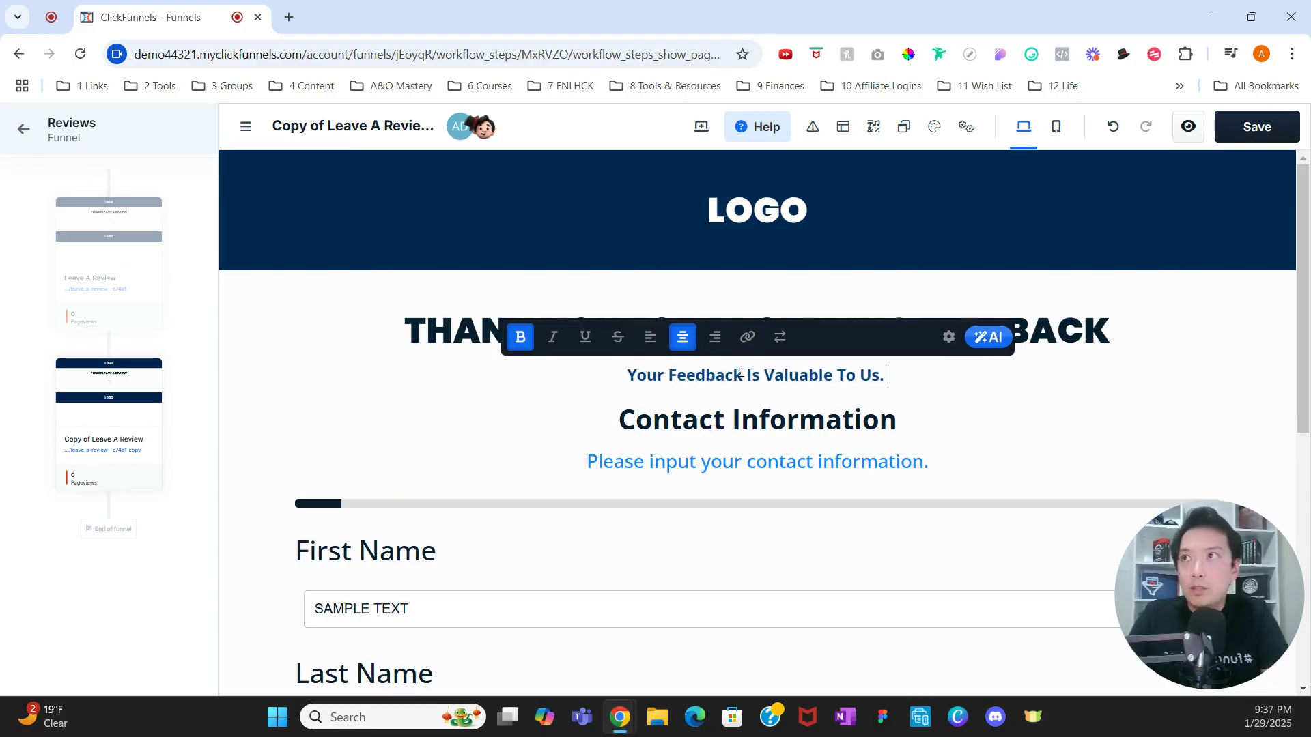
{"action": "type", "text": "Please Book "}
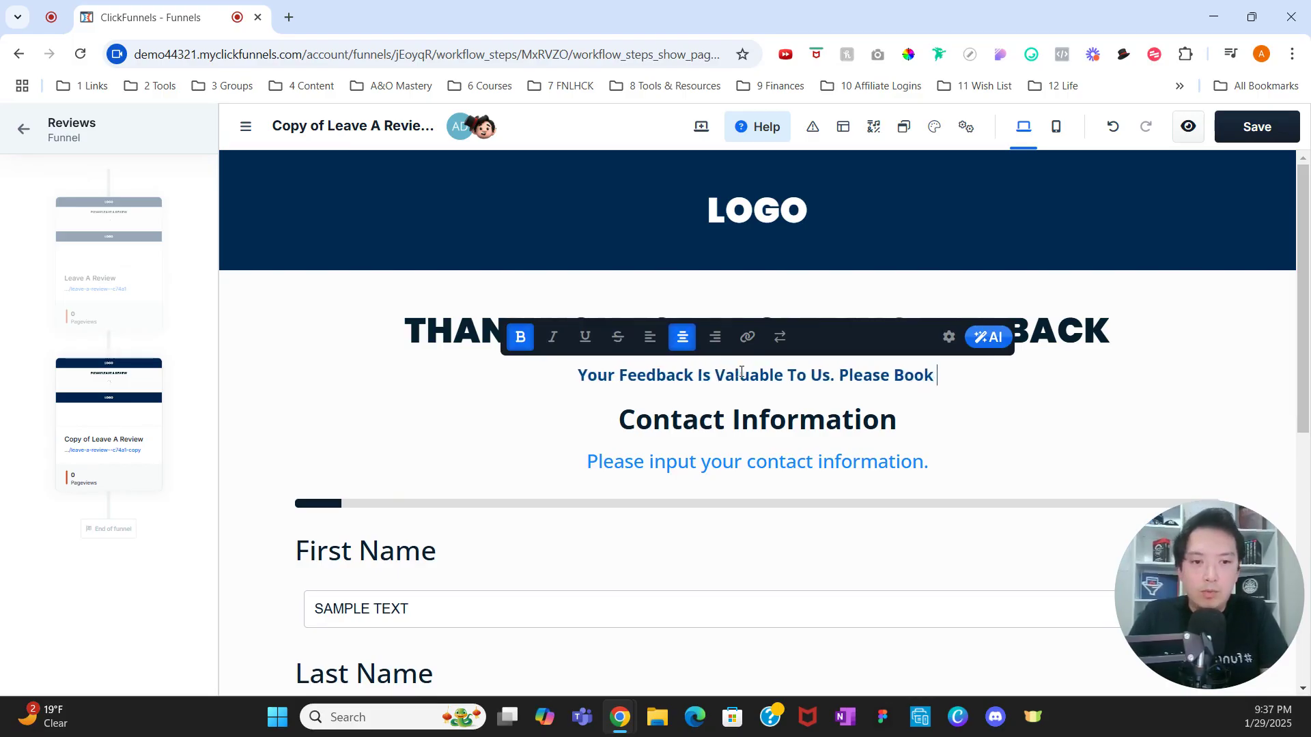
{"action": "type", "text": "A Call Be"}
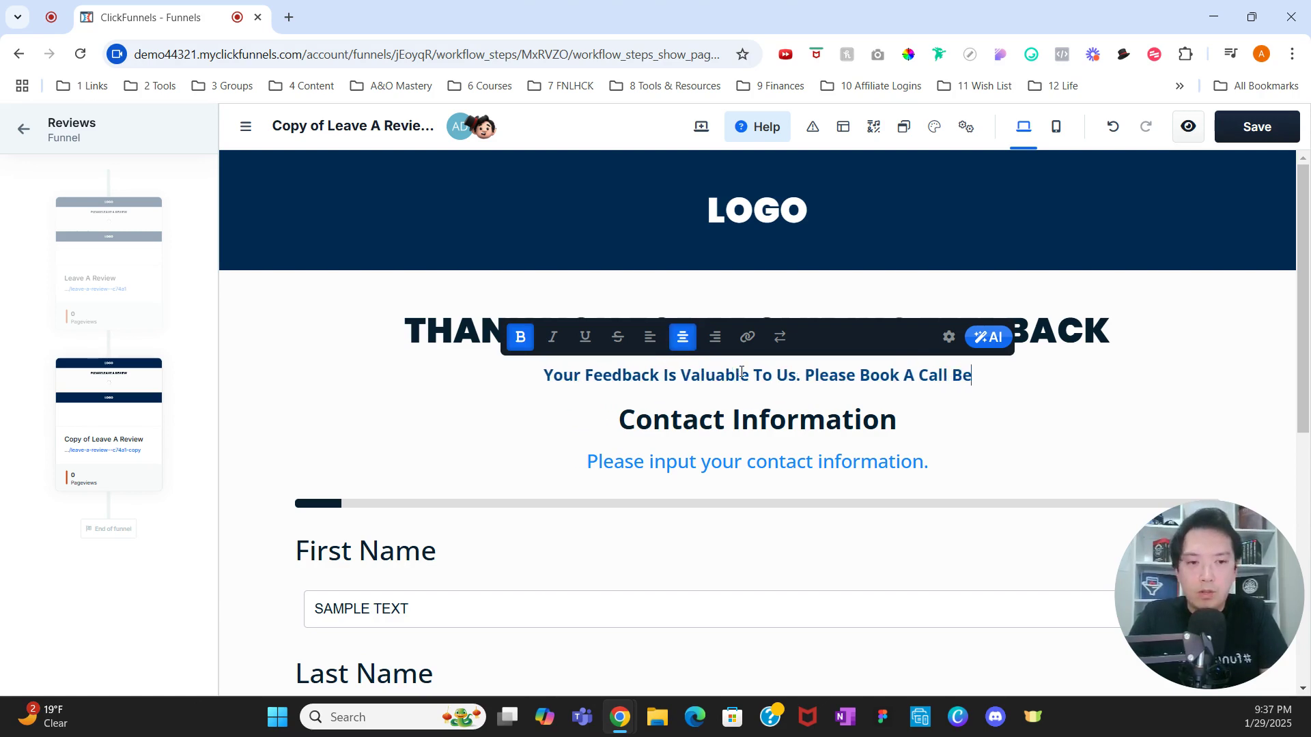
{"action": "type", "text": "low."}
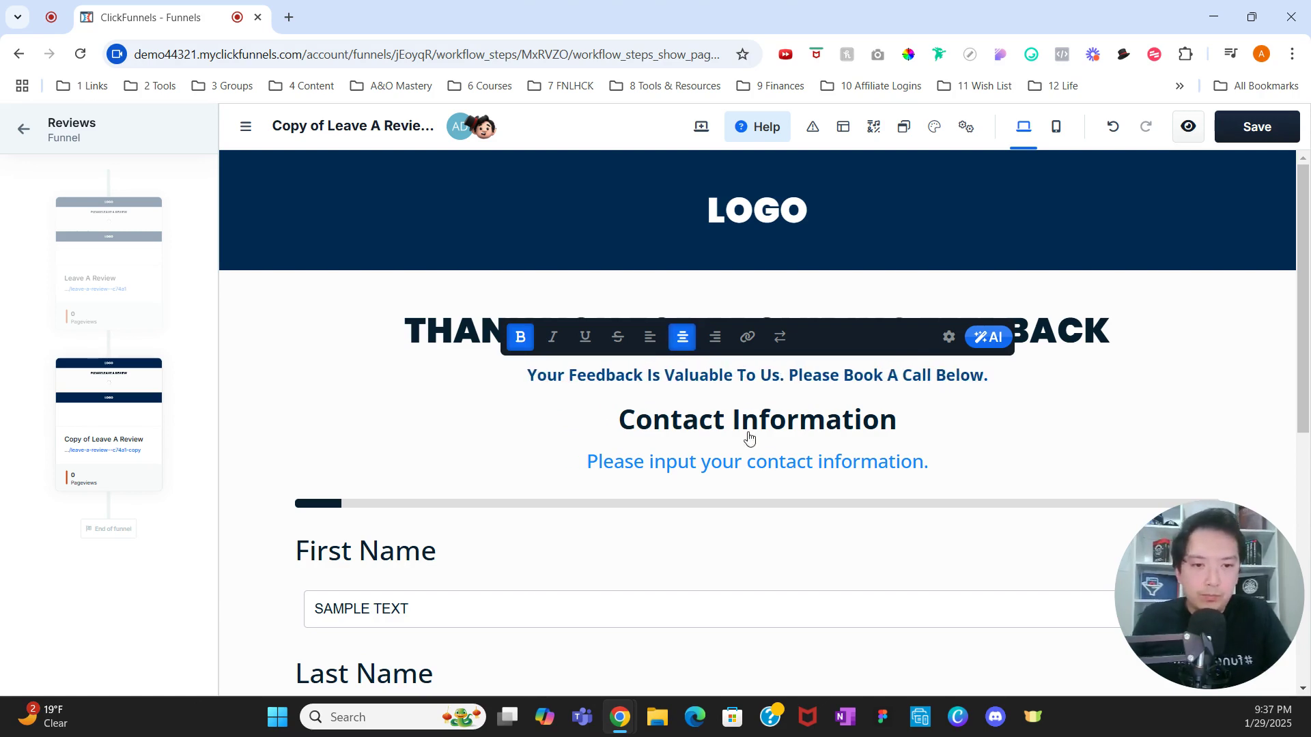
{"action": "left_click", "coordinate": [769, 456]}
{"action": "scroll", "coordinate": [769, 452], "scroll_direction": "down", "scroll_amount": 1}
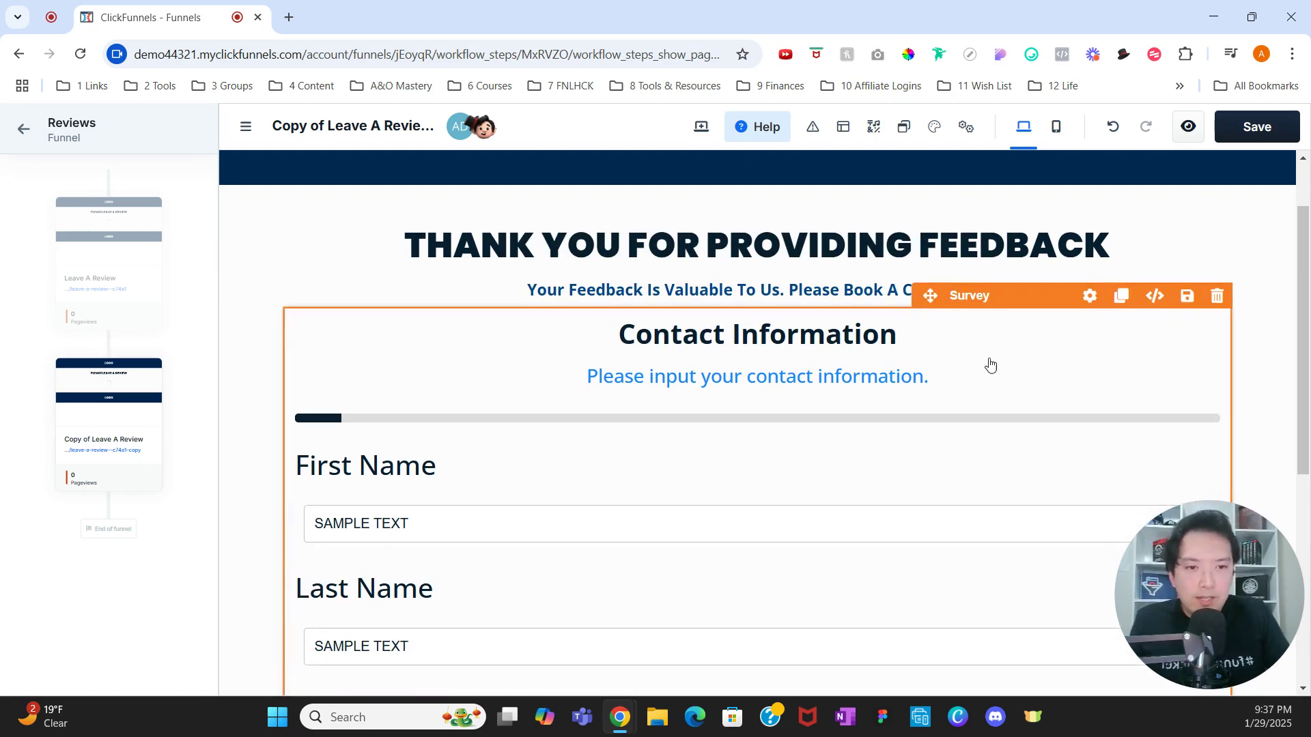
Step: Swap the survey for an Event Type Scheduler booking calendar and save the page
{"action": "left_click", "coordinate": [1214, 300]}
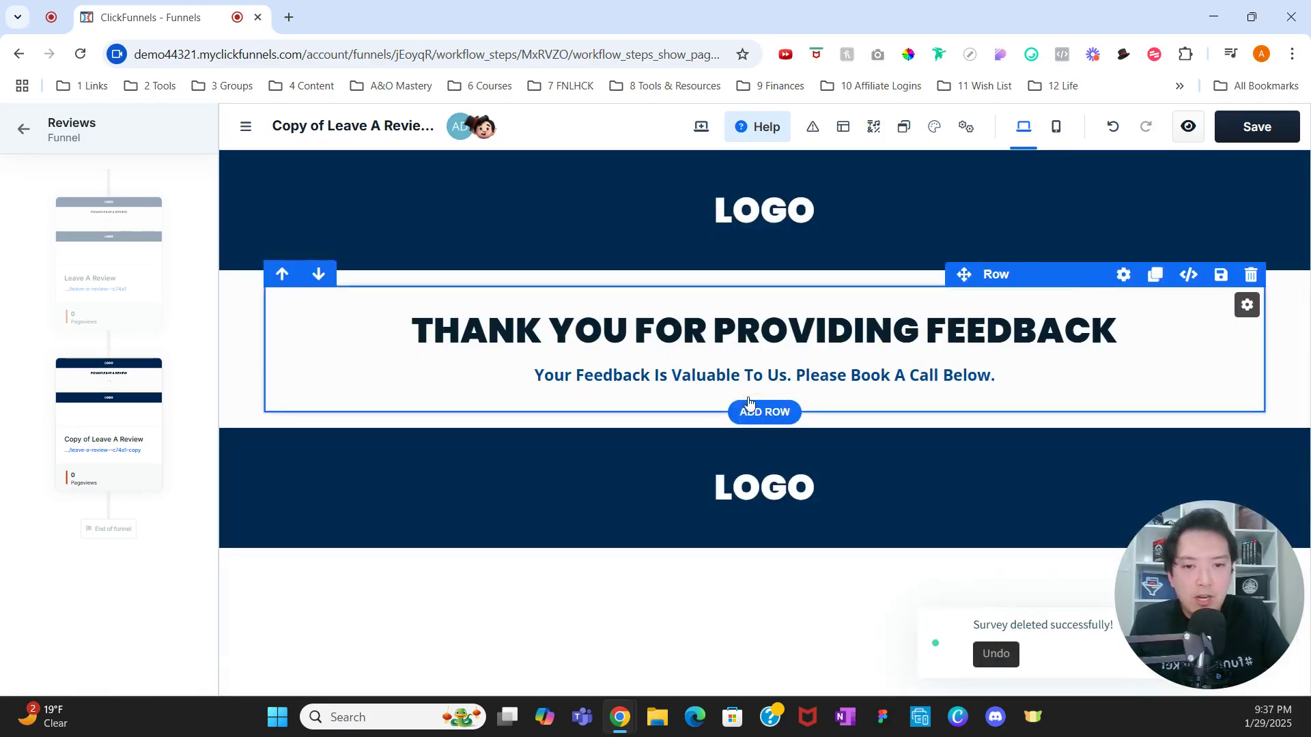
{"action": "left_click", "coordinate": [859, 395]}
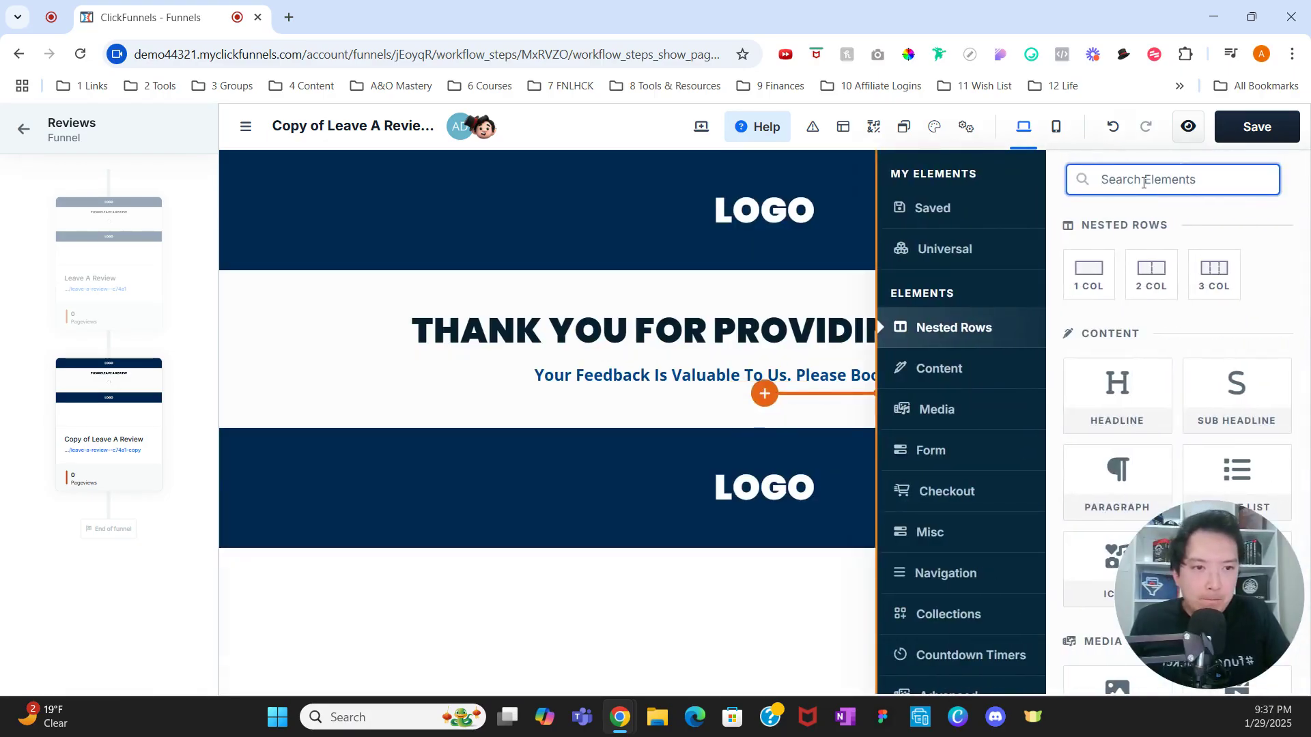
{"action": "type", "text": "appointment"}
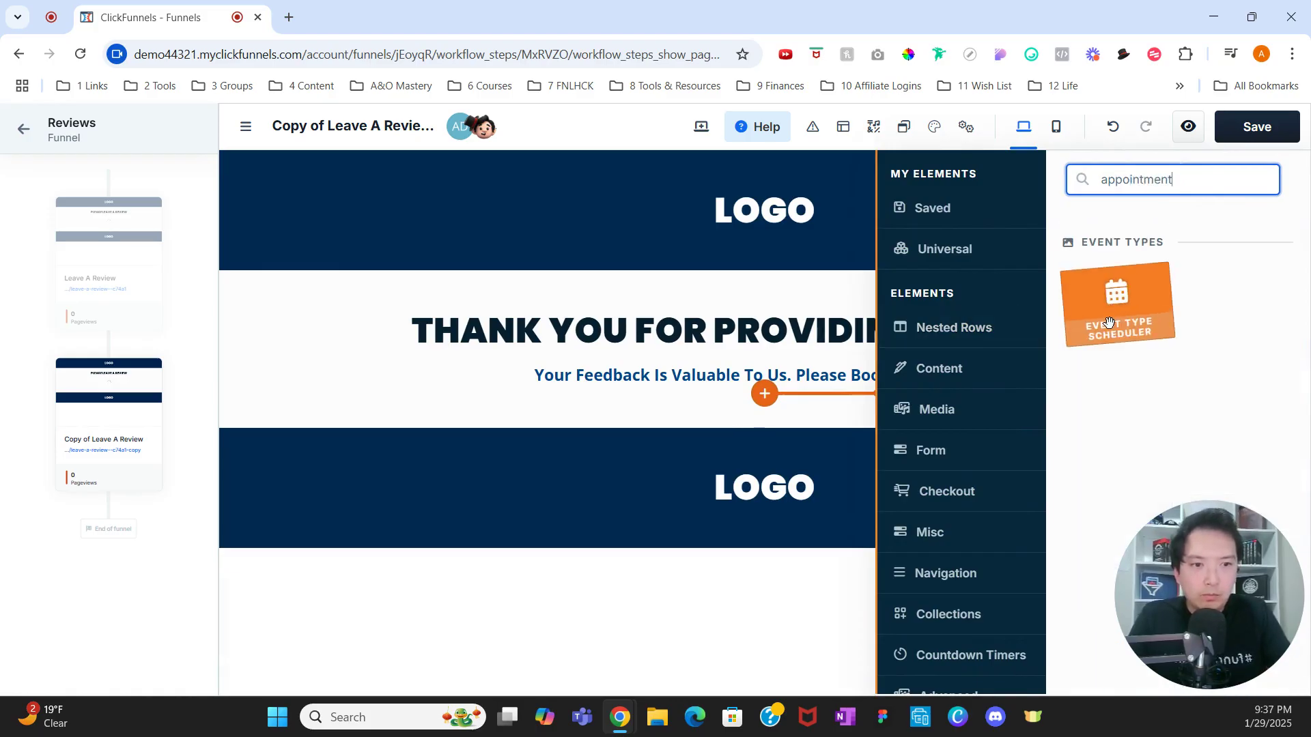
{"action": "left_click", "coordinate": [1117, 304]}
{"action": "scroll", "coordinate": [804, 360], "scroll_direction": "up", "scroll_amount": 4}
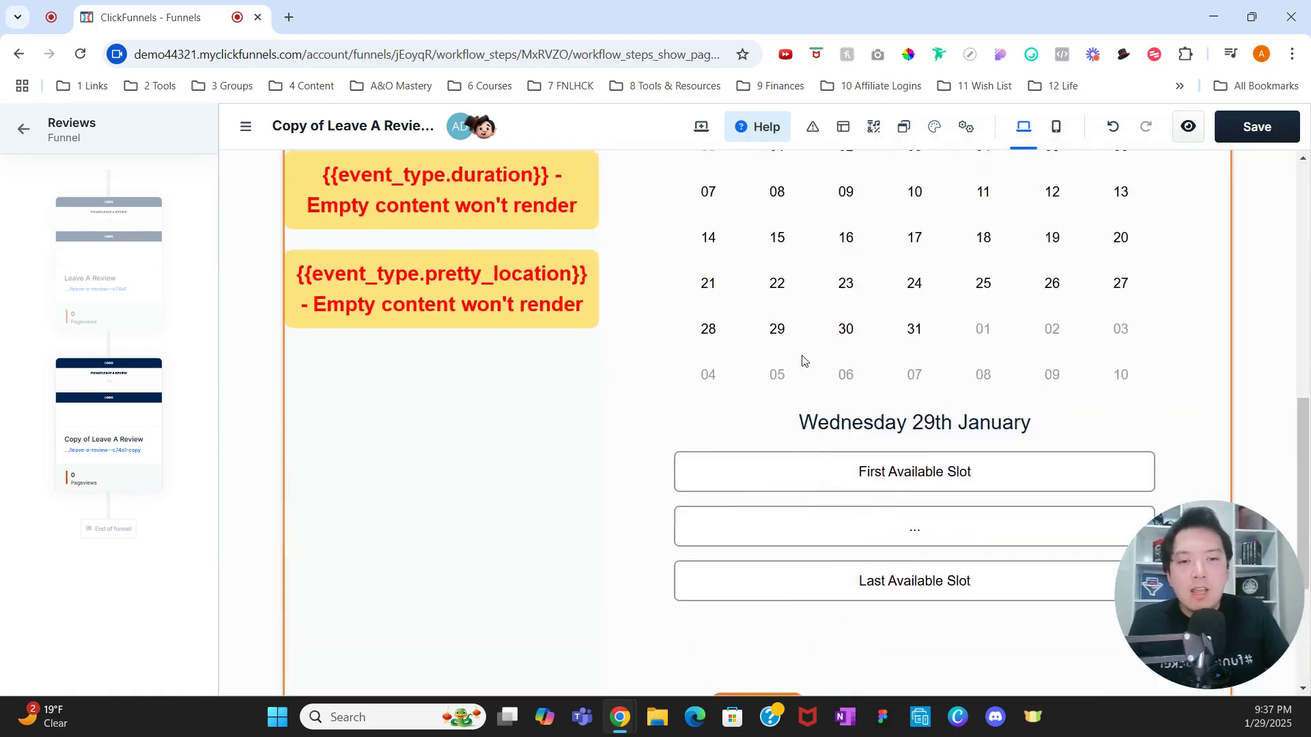
{"action": "scroll", "coordinate": [801, 330], "scroll_direction": "up", "scroll_amount": 2}
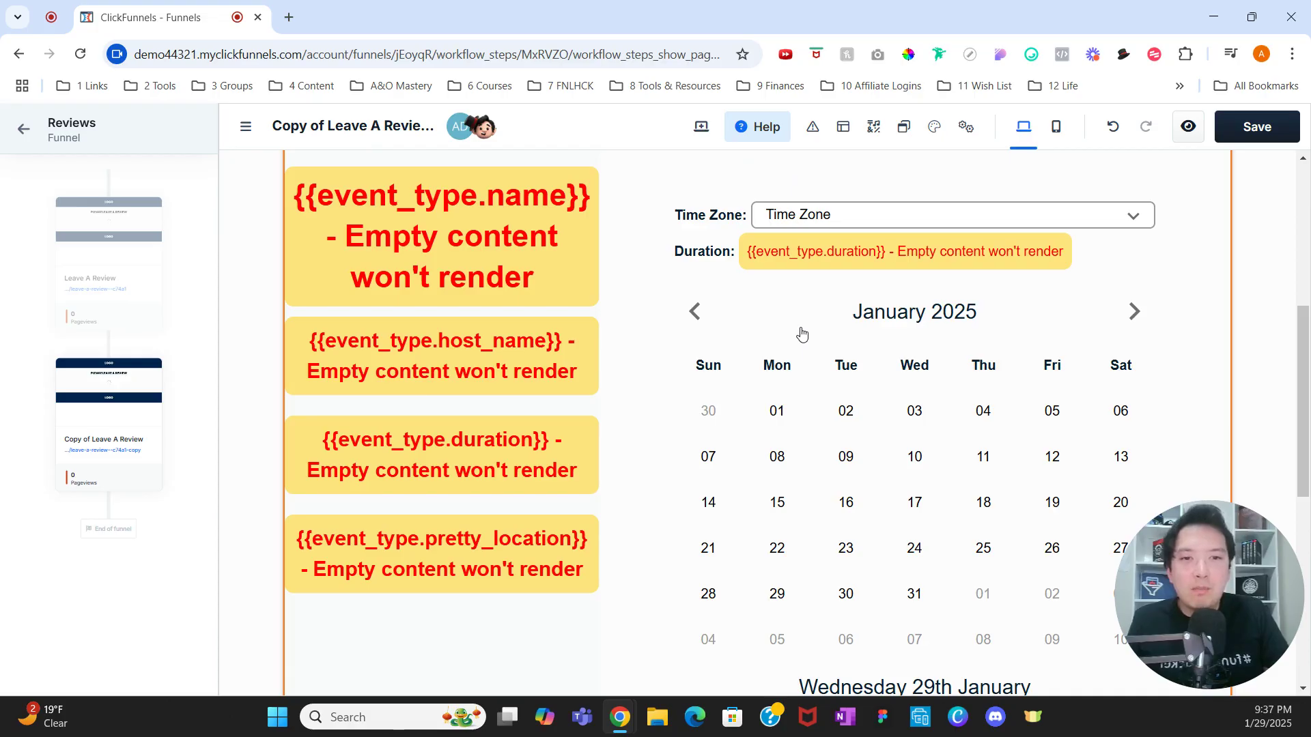
{"action": "left_click", "coordinate": [1247, 127]}
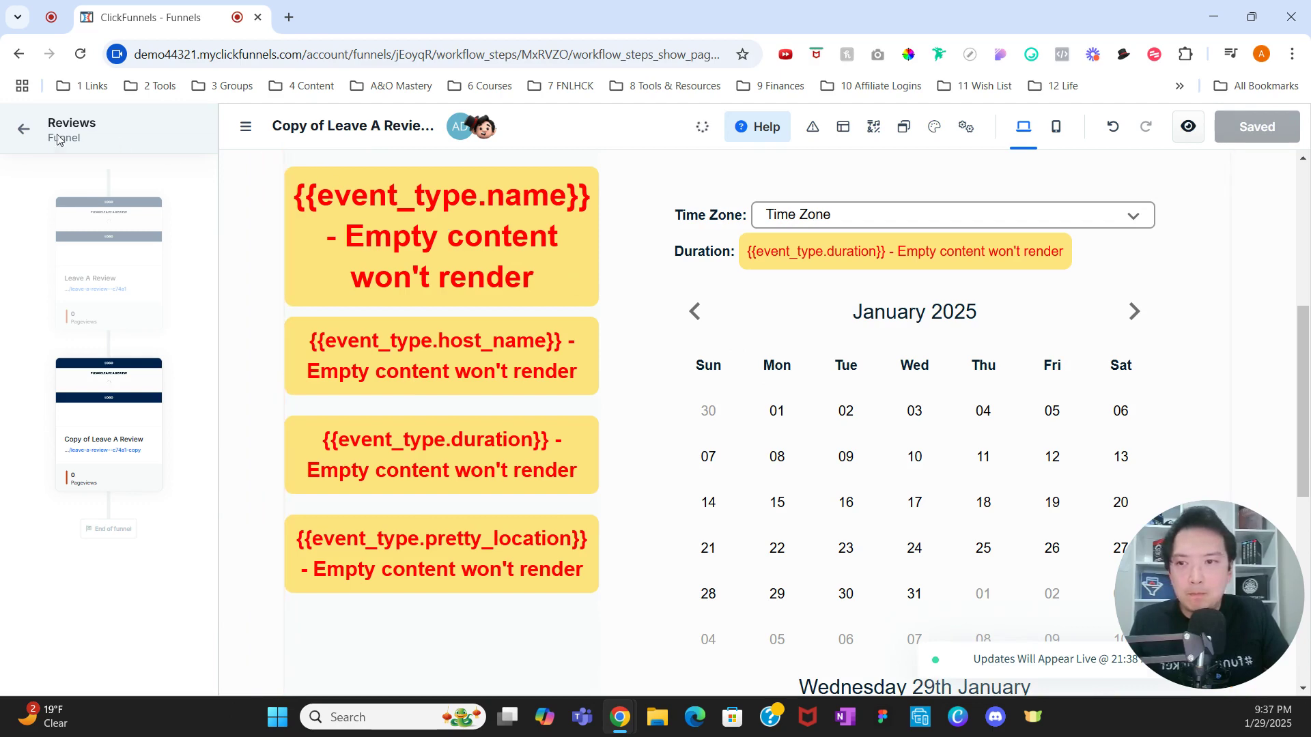
Step: Remove the '-c74a1' suffix so the Leave A Review step's URL is /leave-a-review
{"action": "left_click", "coordinate": [22, 130]}
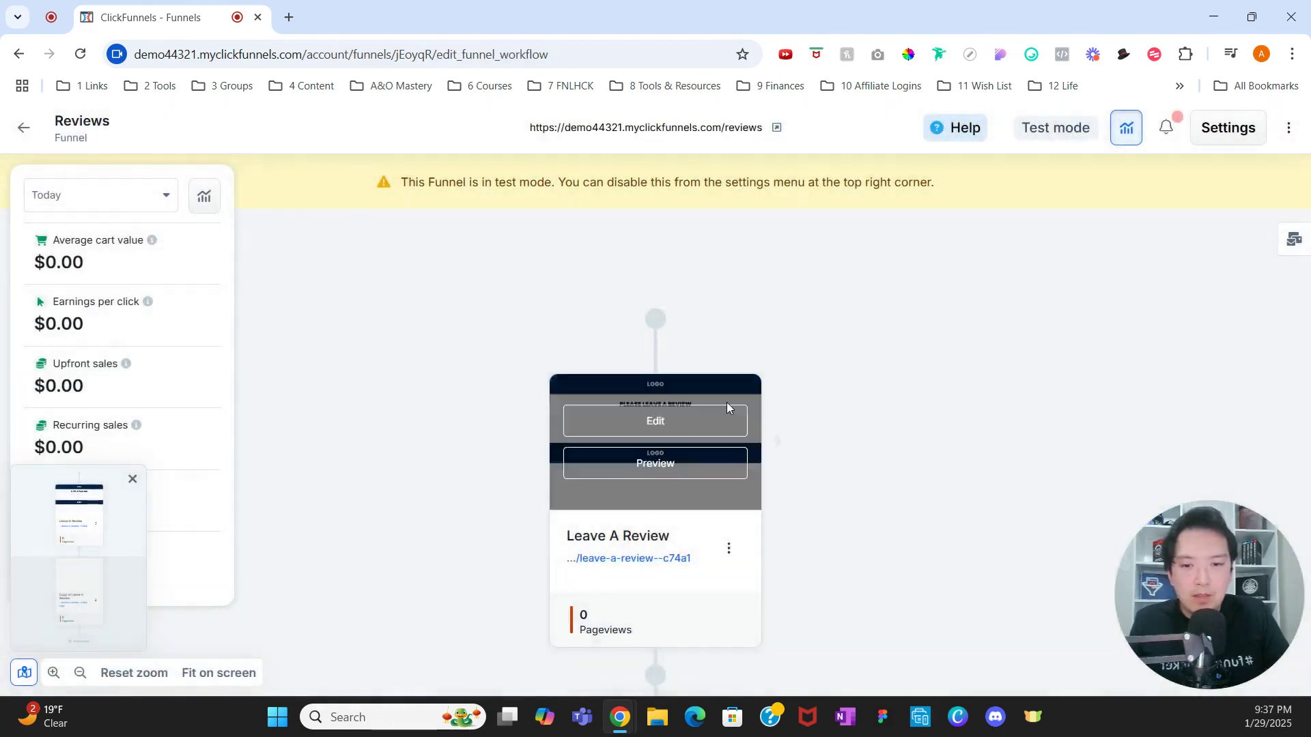
{"action": "scroll", "coordinate": [726, 403], "scroll_direction": "down", "scroll_amount": 3}
{"action": "left_click", "coordinate": [729, 378]}
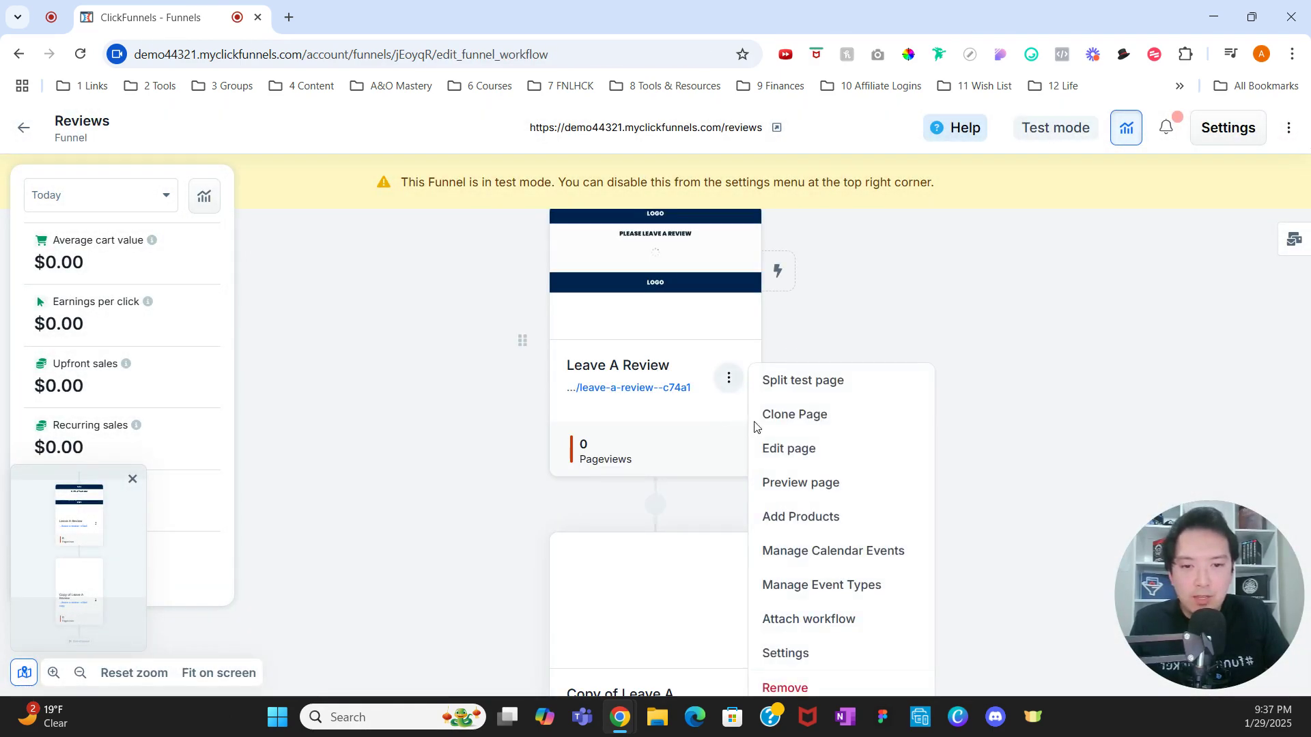
{"action": "left_click", "coordinate": [811, 653]}
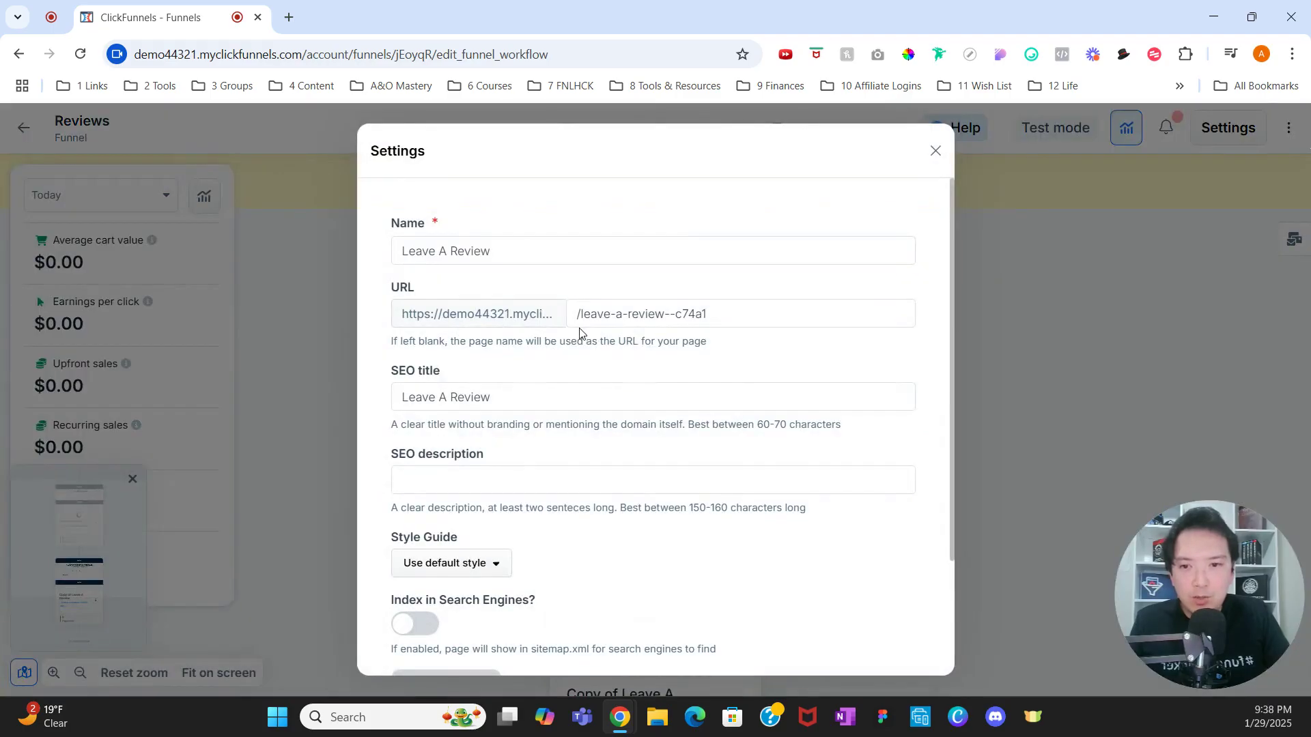
{"action": "left_click_drag", "start_coordinate": [709, 305], "coordinate": [671, 311]}
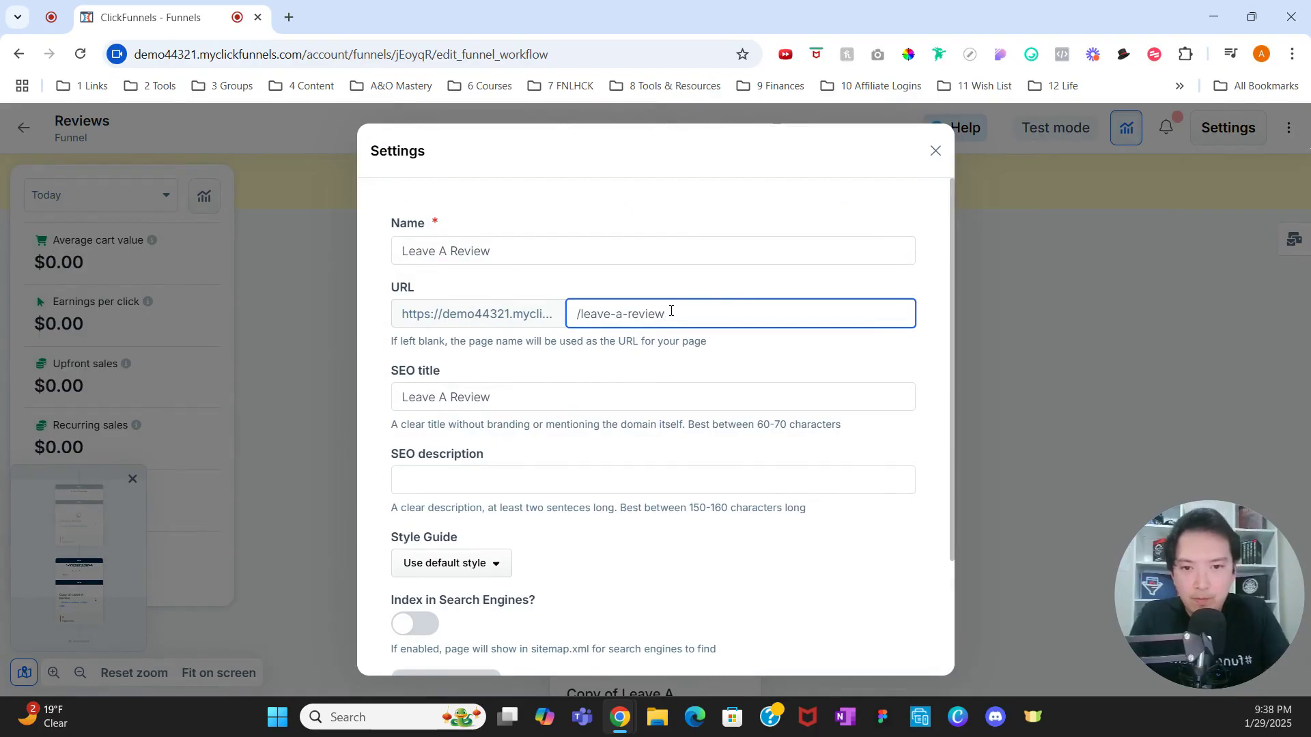
{"action": "left_click", "coordinate": [748, 370]}
{"action": "scroll", "coordinate": [751, 379], "scroll_direction": "down", "scroll_amount": 2}
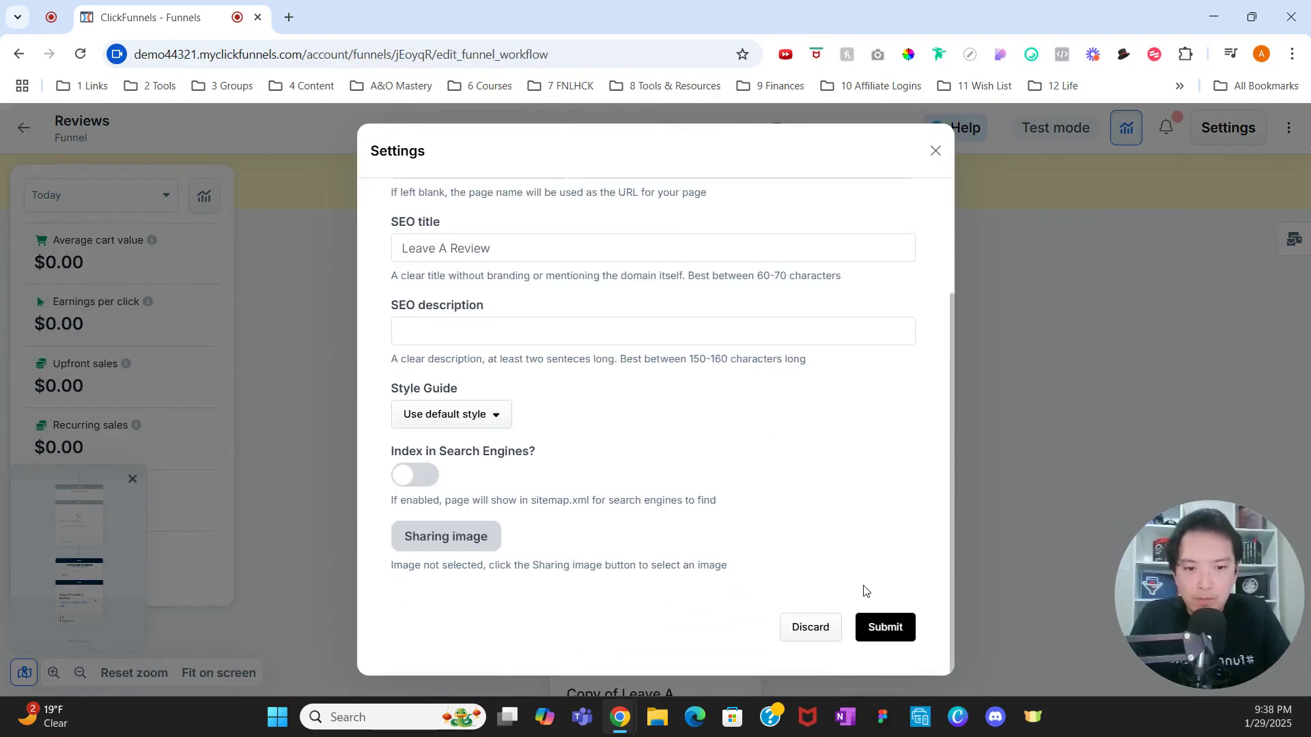
{"action": "left_click", "coordinate": [883, 627]}
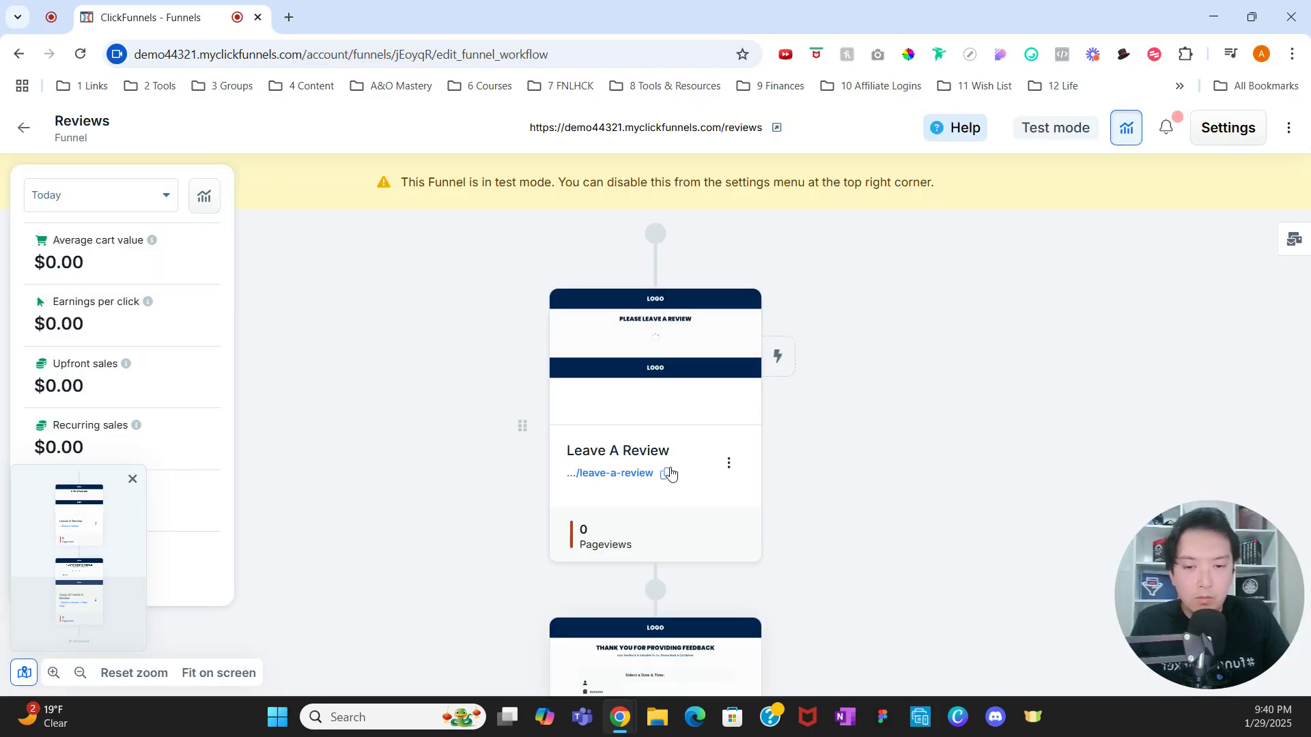
{"action": "scroll", "coordinate": [647, 484], "scroll_direction": "down", "scroll_amount": 3}
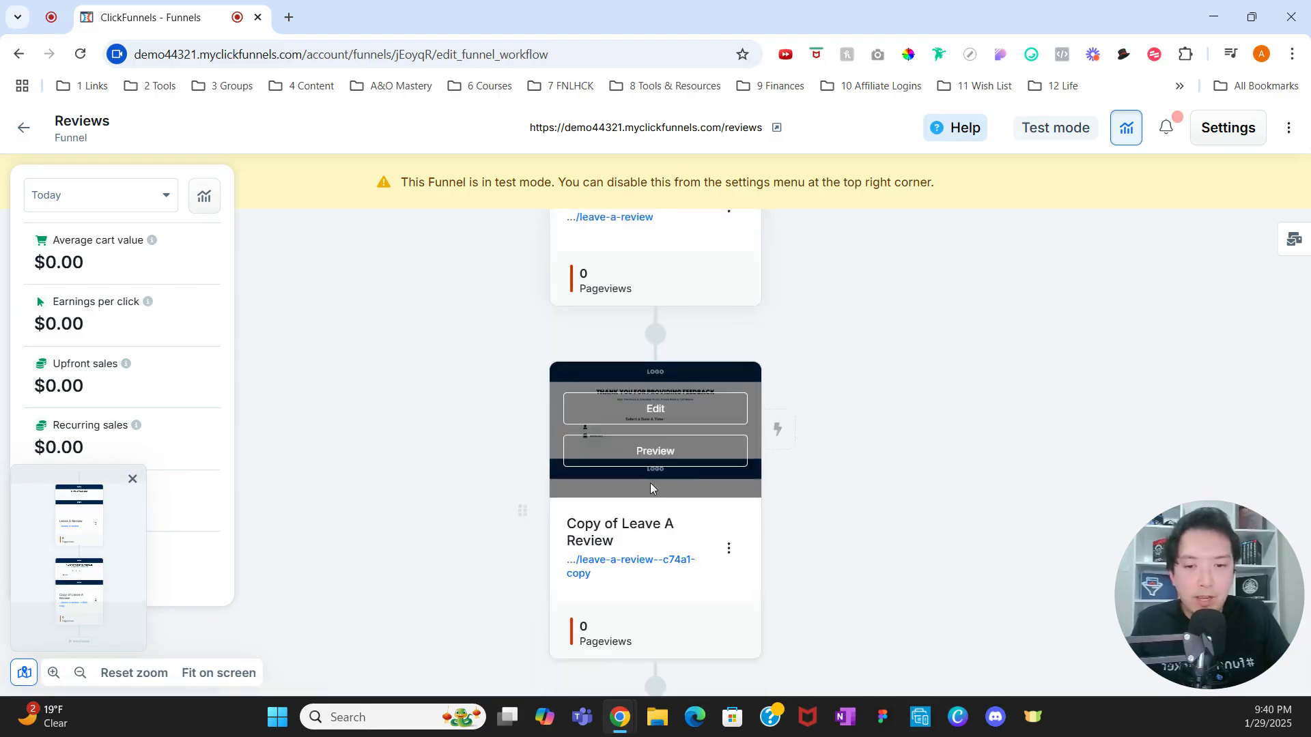
{"action": "scroll", "coordinate": [682, 478], "scroll_direction": "down", "scroll_amount": 1}
Step: Rename the Copy of Leave A Review step to 'Thank You' with URL path thank-you
{"action": "left_click", "coordinate": [727, 464]}
{"action": "scroll", "coordinate": [785, 614], "scroll_direction": "down", "scroll_amount": 1}
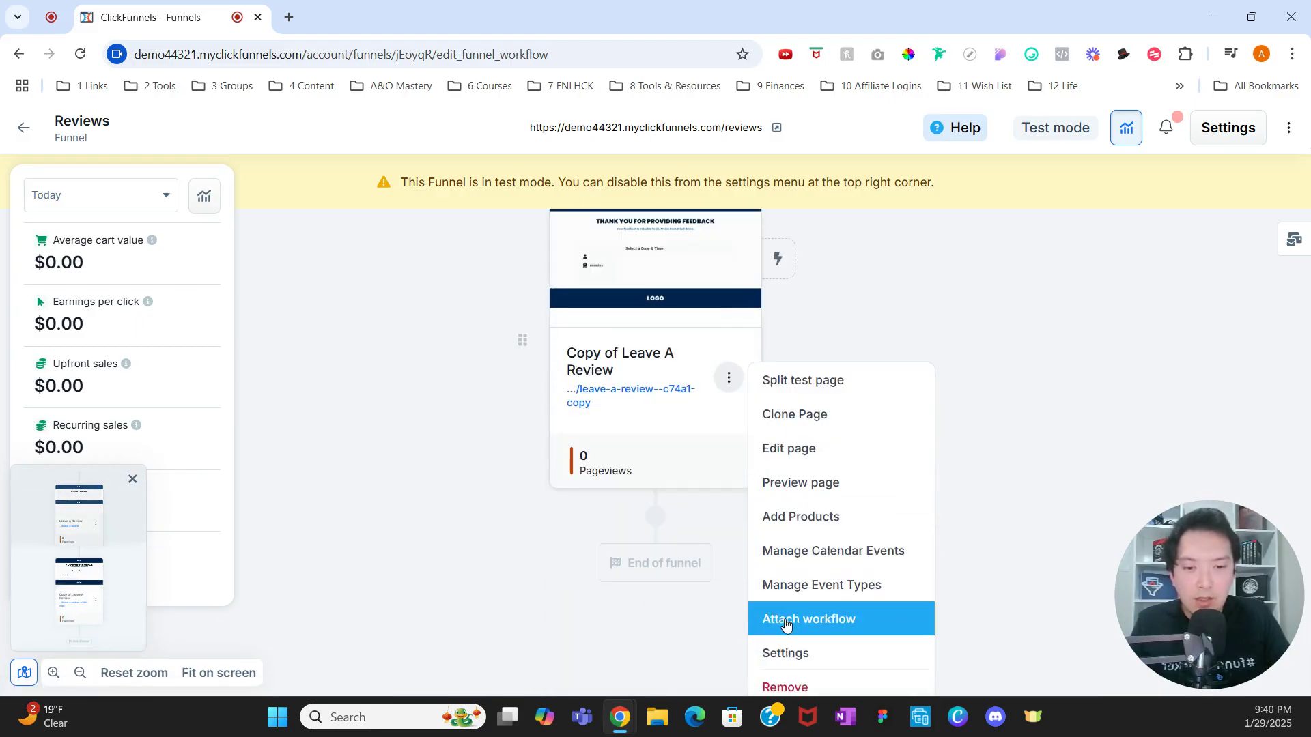
{"action": "left_click", "coordinate": [788, 654]}
{"action": "left_click_drag", "start_coordinate": [565, 257], "coordinate": [346, 256]}
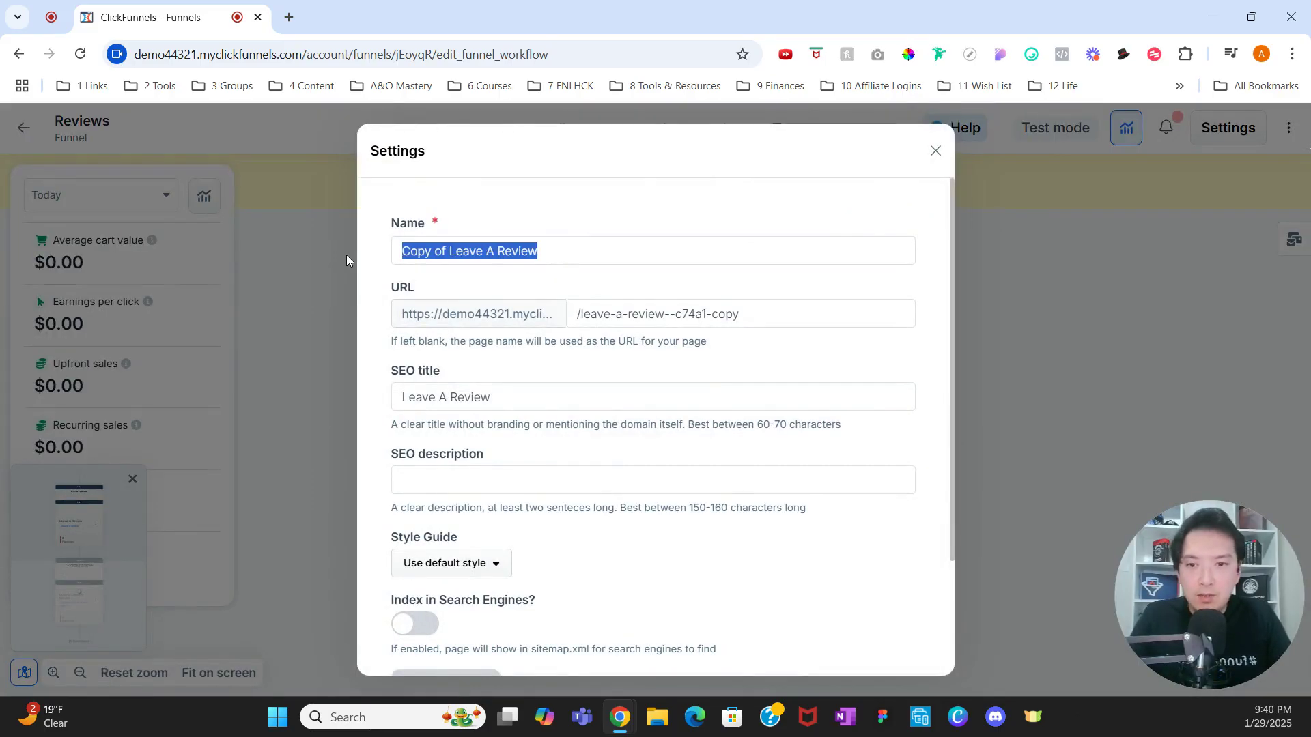
{"action": "type", "text": "Thank You"}
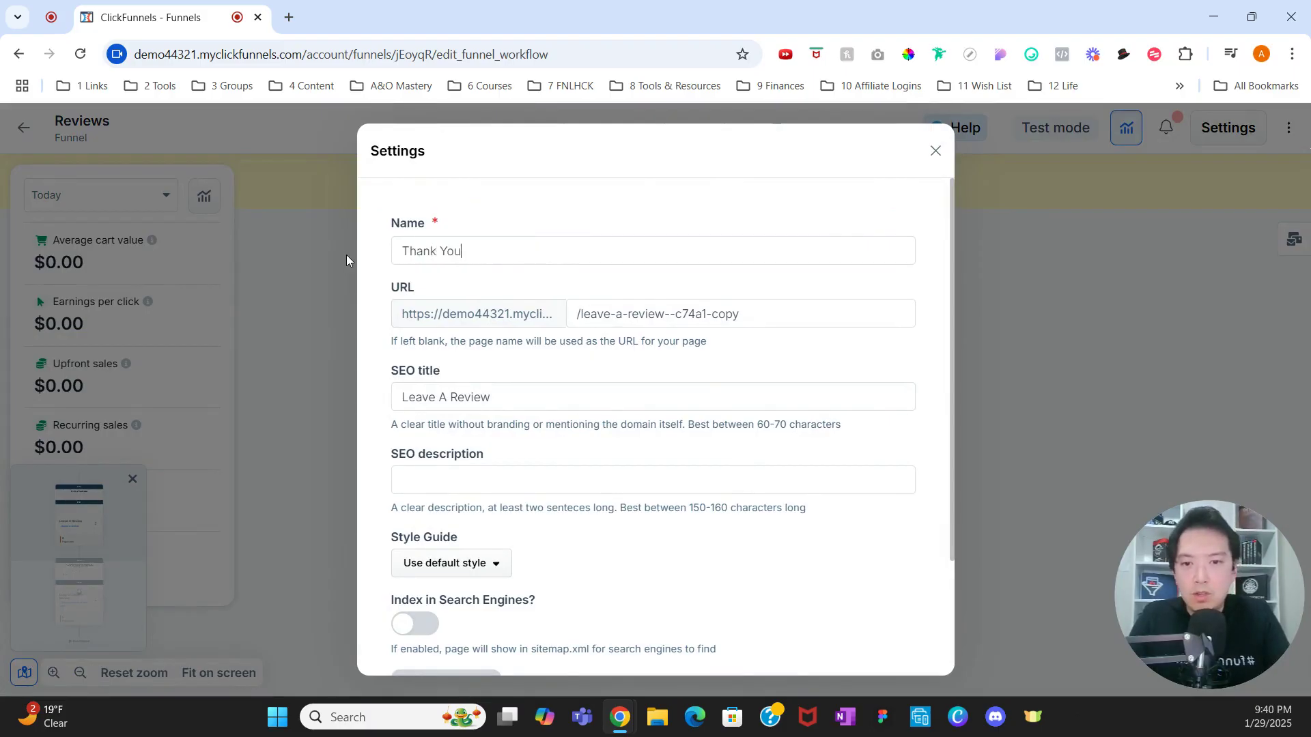
{"action": "left_click_drag", "start_coordinate": [755, 313], "coordinate": [580, 316]}
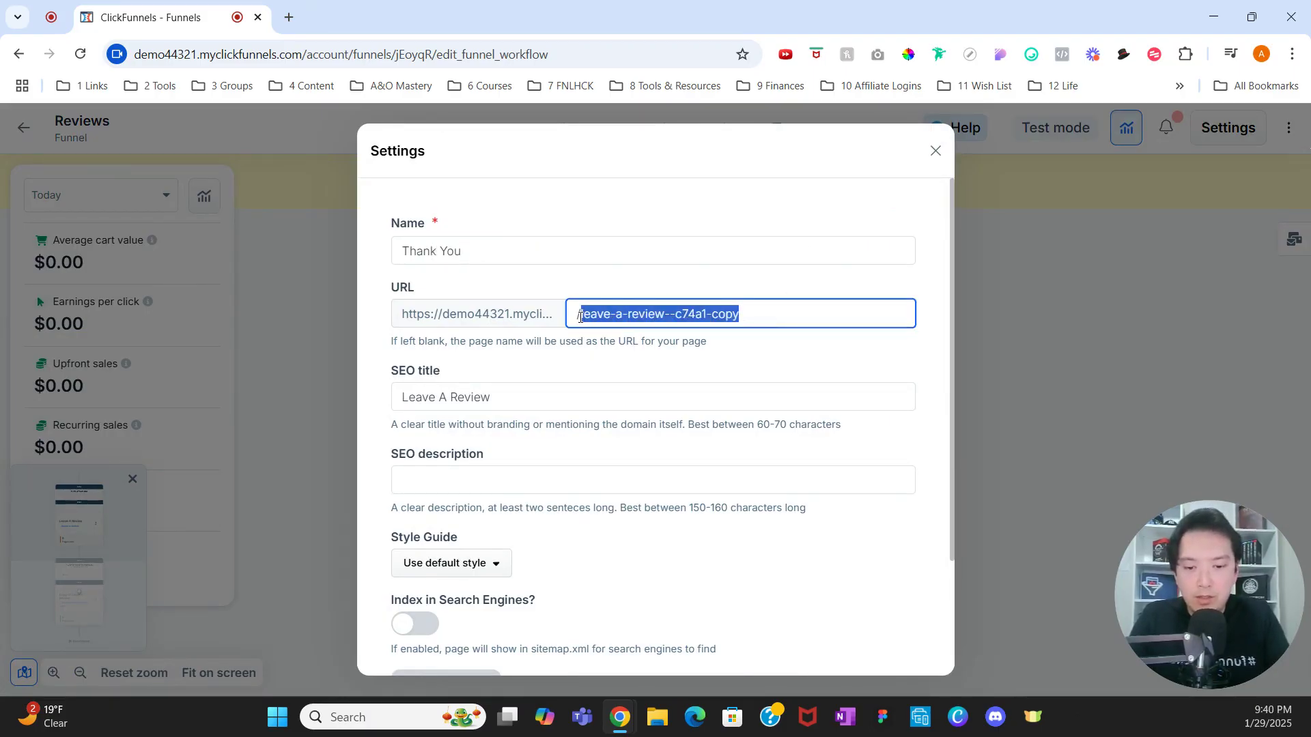
{"action": "type", "text": "thank-you"}
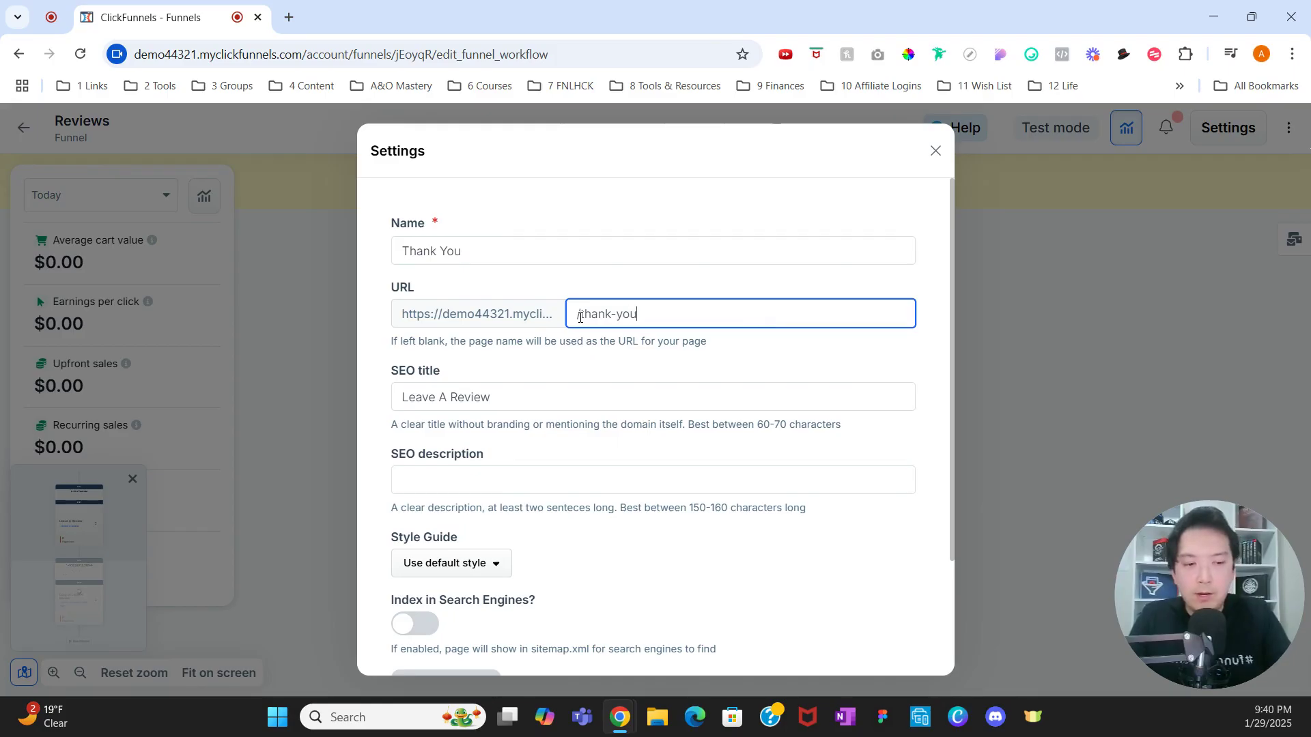
{"action": "scroll", "coordinate": [841, 586], "scroll_direction": "down", "scroll_amount": 3}
{"action": "left_click", "coordinate": [893, 626]}
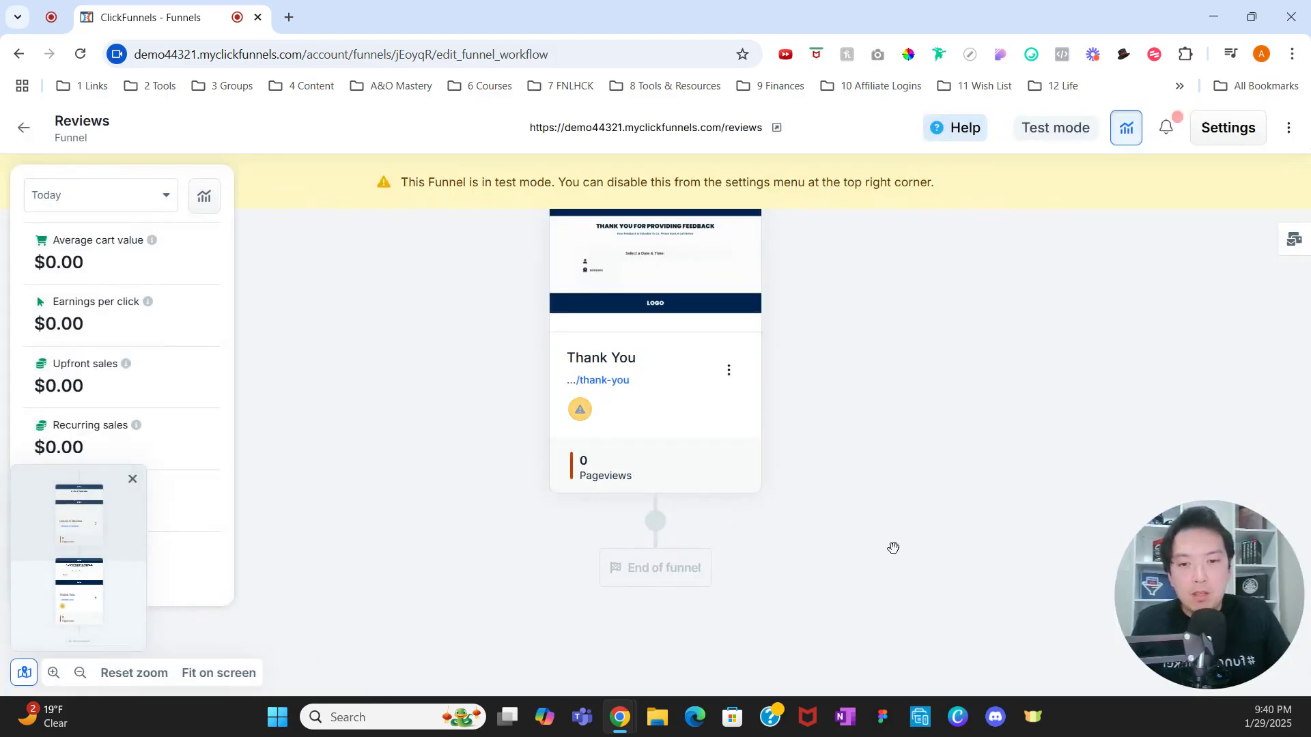
Step: Copy the Thank You page's full /thank-you URL, then go back to the Funnels list
{"action": "scroll", "coordinate": [729, 471], "scroll_direction": "up", "scroll_amount": 3}
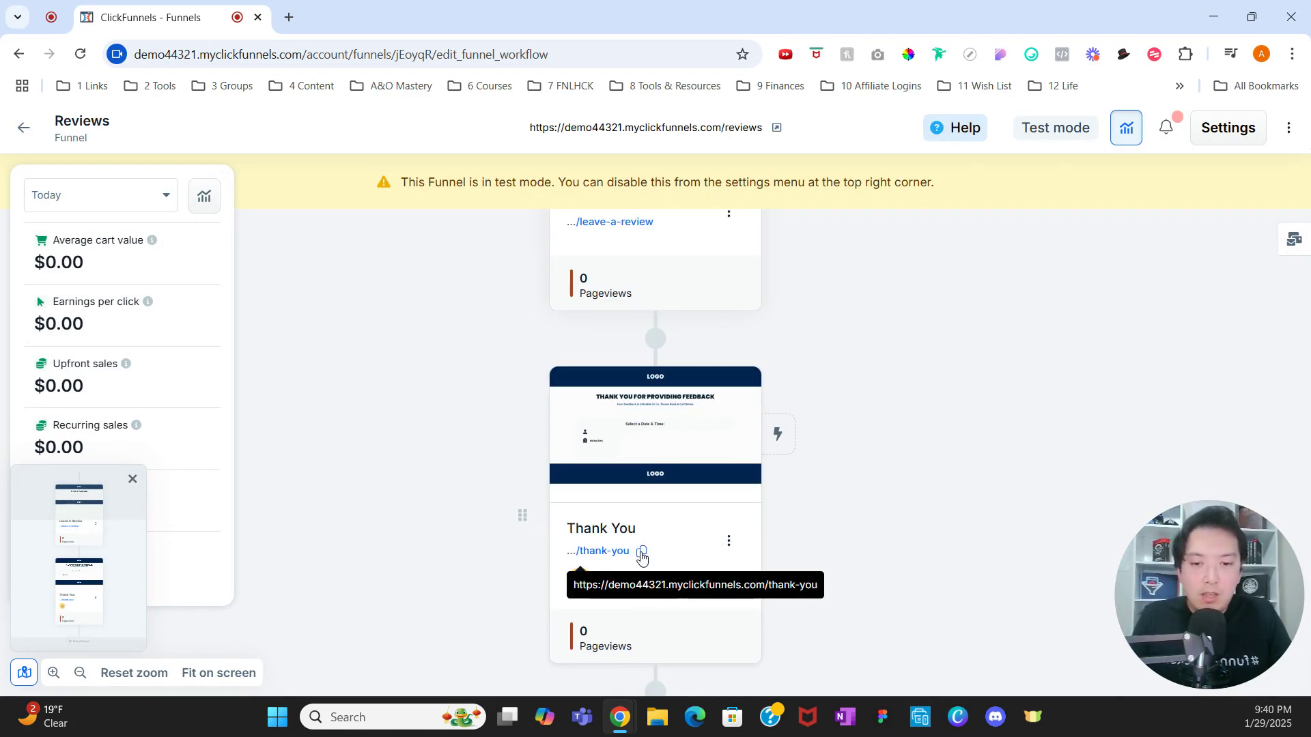
{"action": "left_click", "coordinate": [642, 552]}
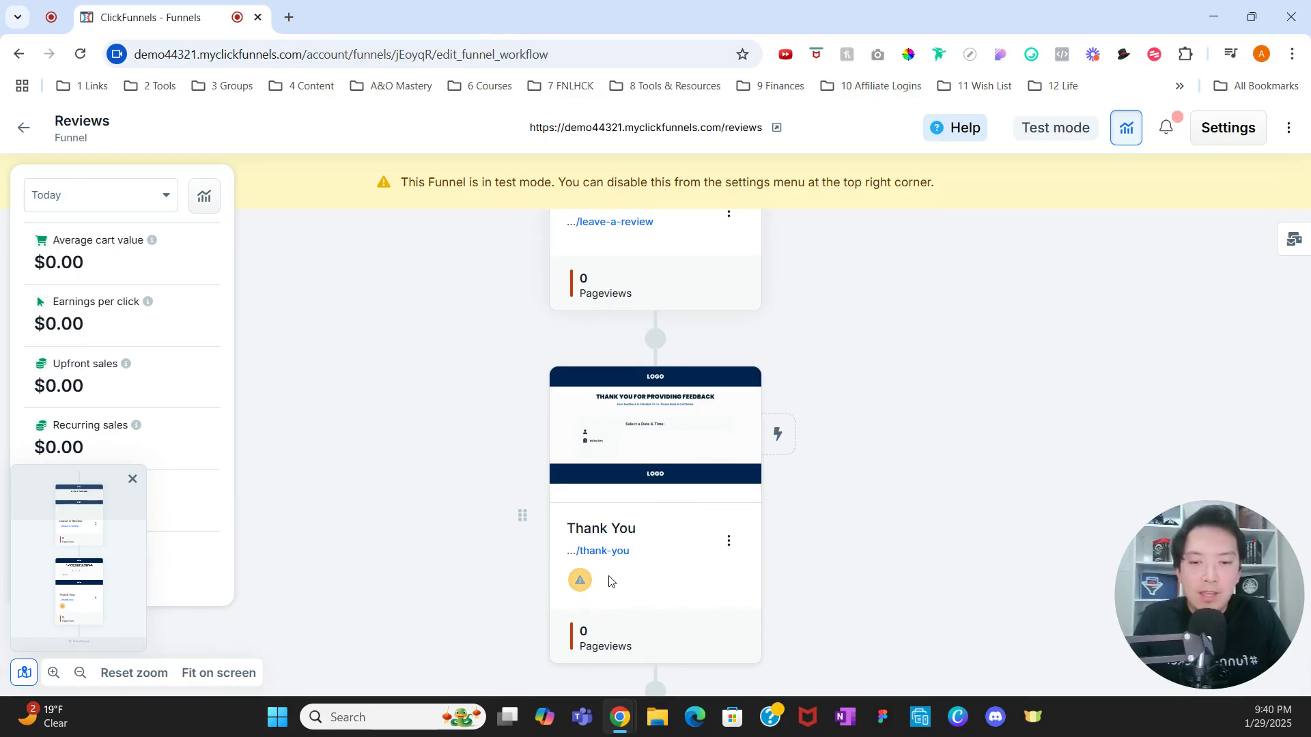
{"action": "mouse_move", "coordinate": [584, 586]}
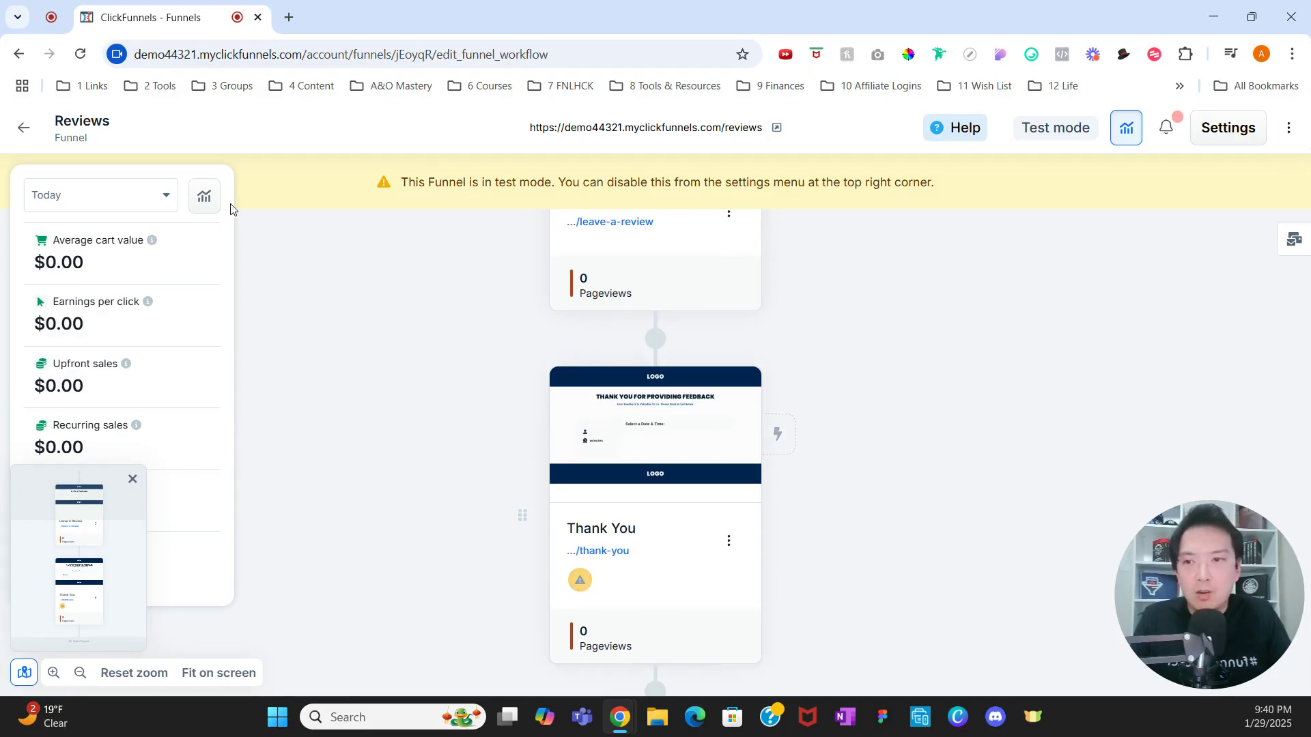
{"action": "left_click", "coordinate": [23, 128]}
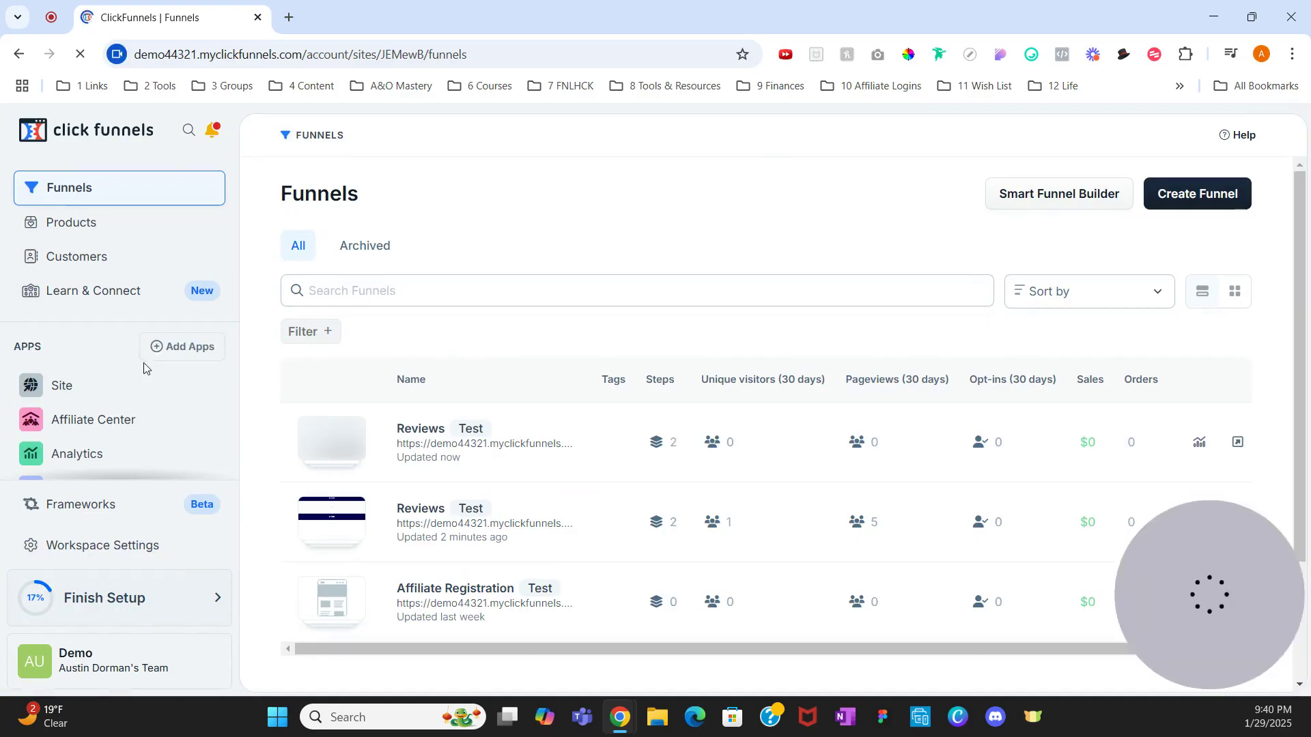
Step: Point the Business Review Survey's empty Redirect node to the pasted /thank-you page URL and save it
{"action": "scroll", "coordinate": [142, 372], "scroll_direction": "down", "scroll_amount": 1}
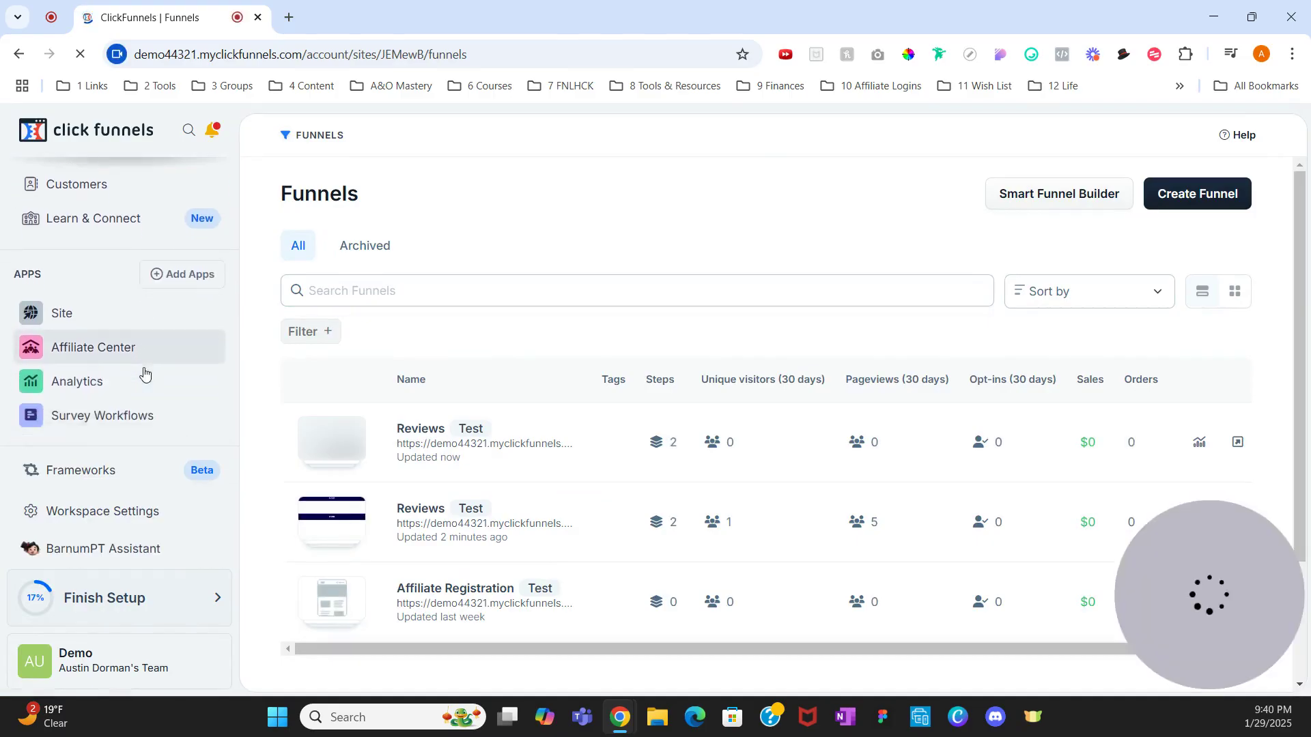
{"action": "left_click", "coordinate": [138, 411]}
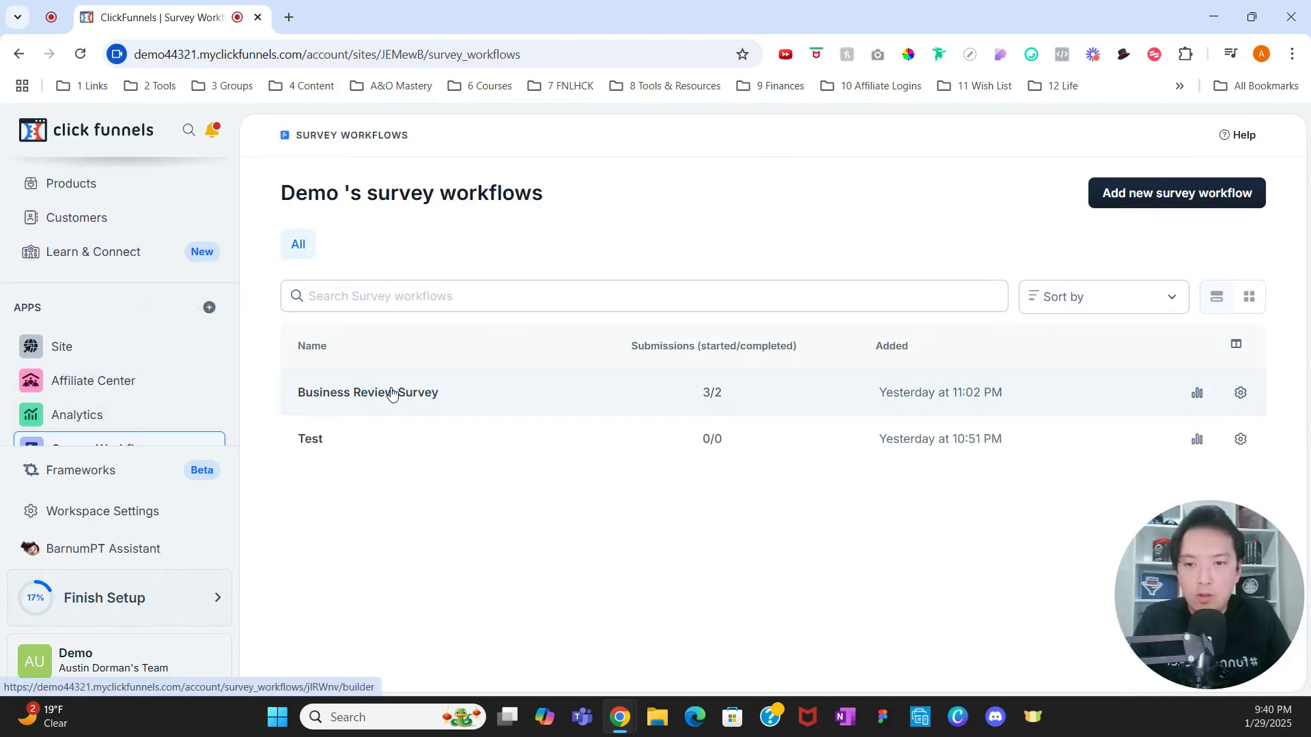
{"action": "left_click", "coordinate": [391, 390]}
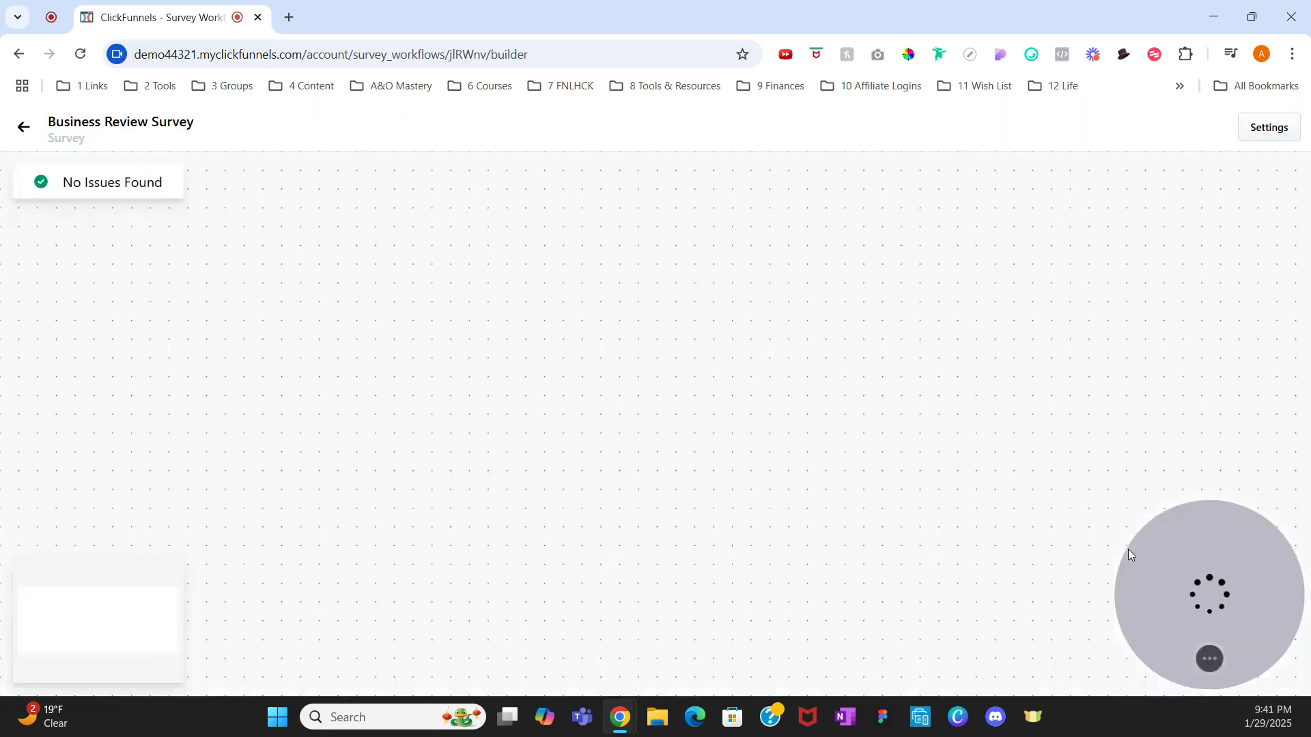
{"action": "scroll", "coordinate": [843, 468], "scroll_direction": "down", "scroll_amount": 7}
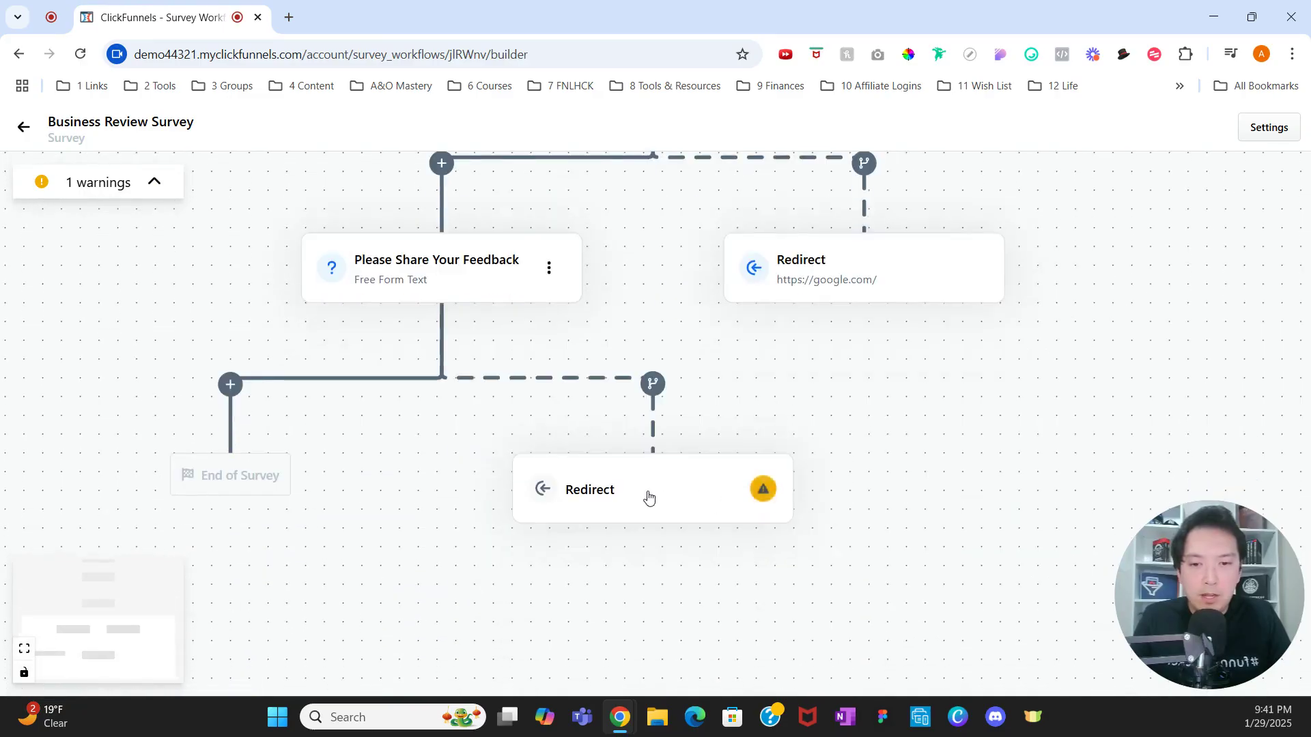
{"action": "left_click", "coordinate": [646, 495]}
{"action": "left_click", "coordinate": [734, 334]}
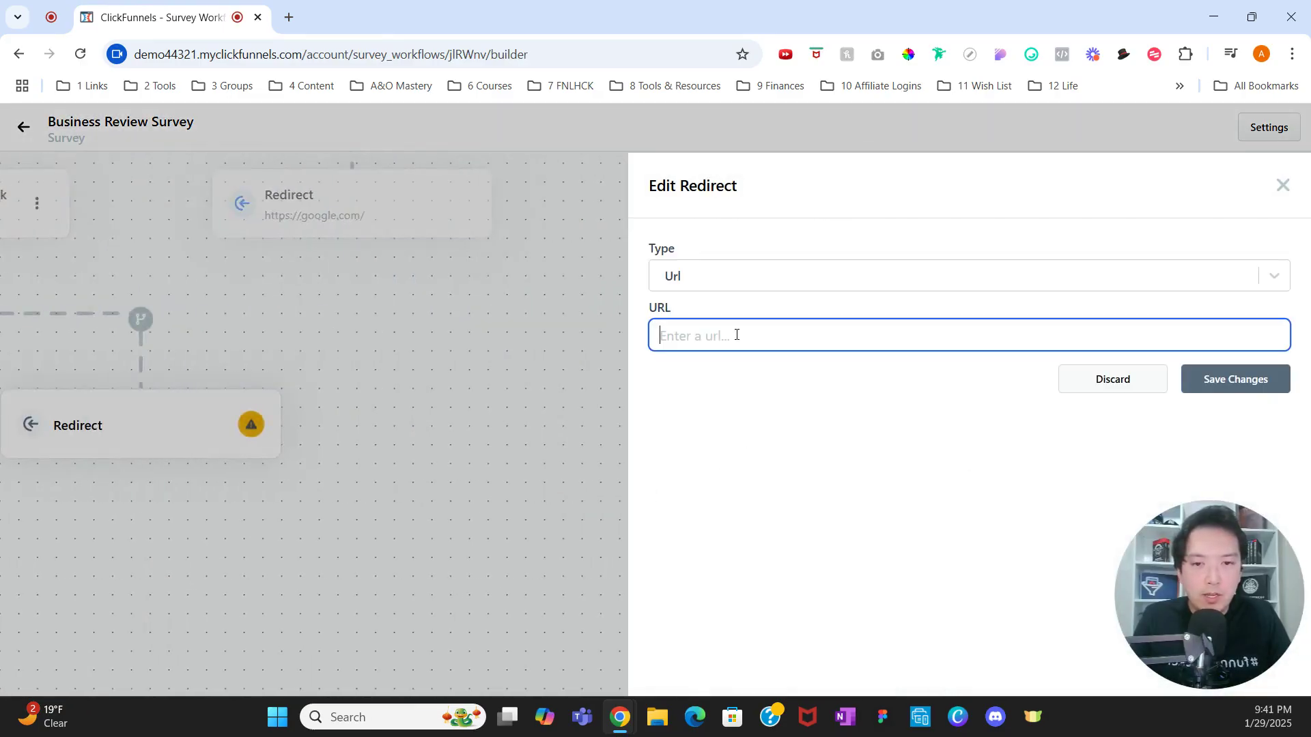
{"action": "key", "text": "ctrl+v"}
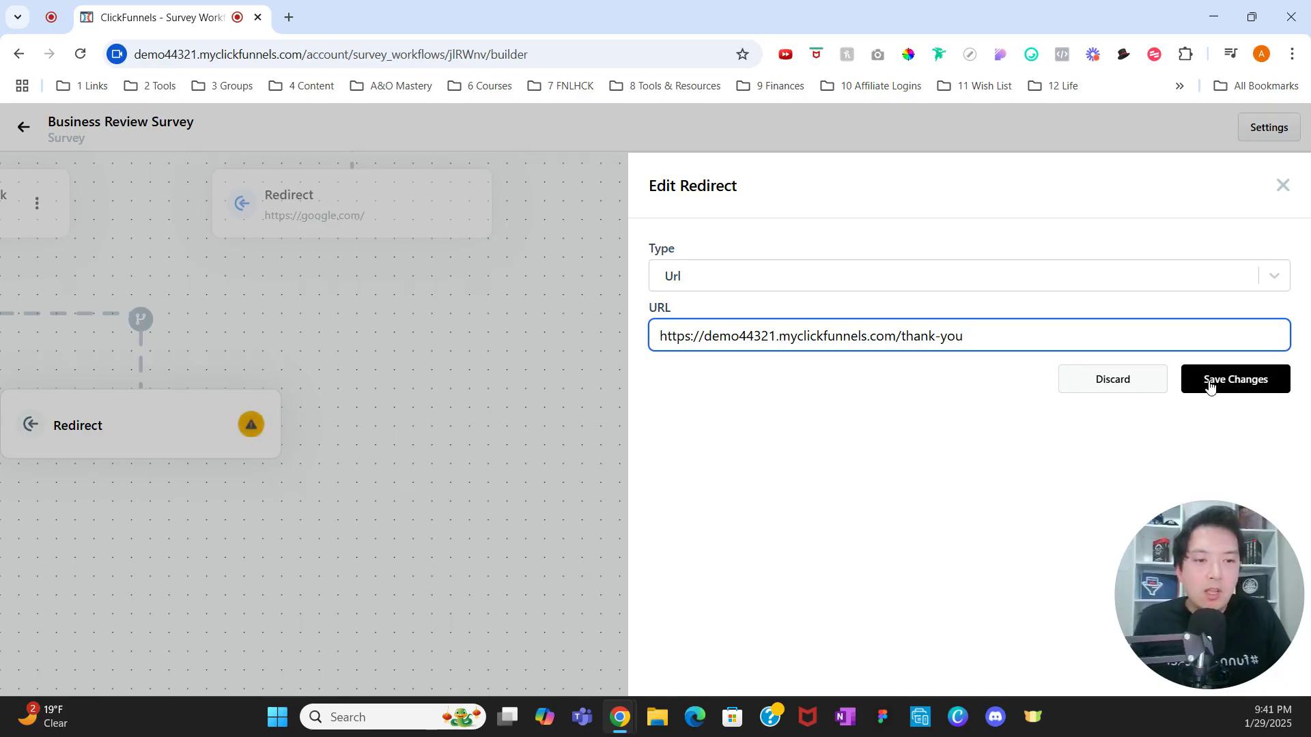
{"action": "left_click", "coordinate": [1209, 380]}
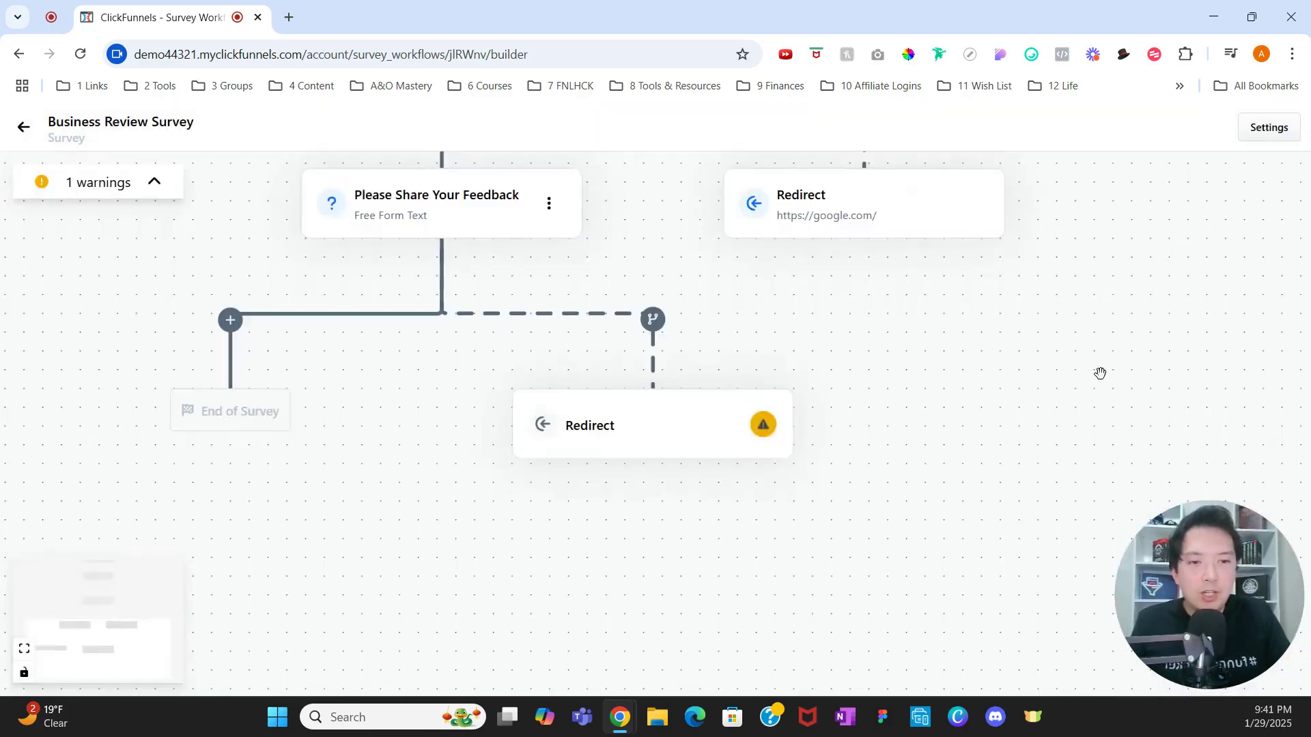
{"action": "left_click", "coordinate": [31, 138]}
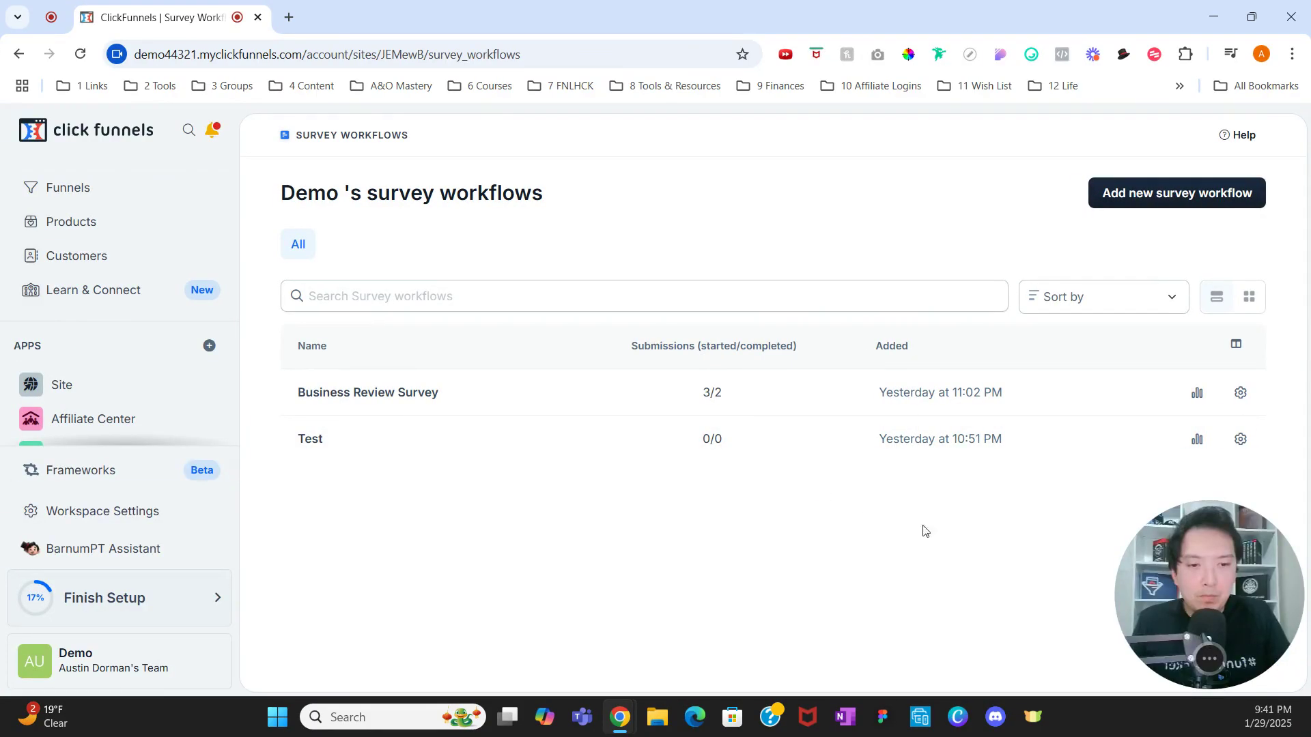
Step: Open the latest Reviews funnel and preview its Leave A Review page
{"action": "left_click", "coordinate": [71, 195]}
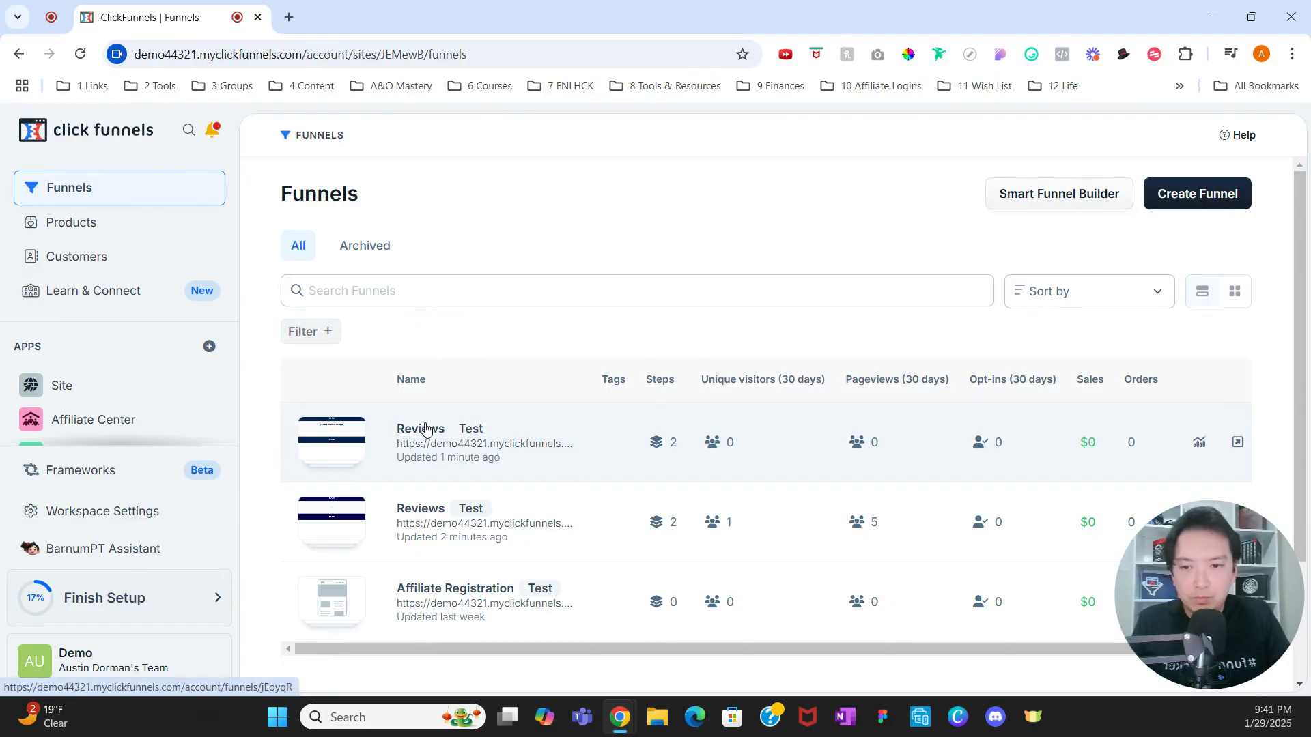
{"action": "left_click", "coordinate": [485, 434]}
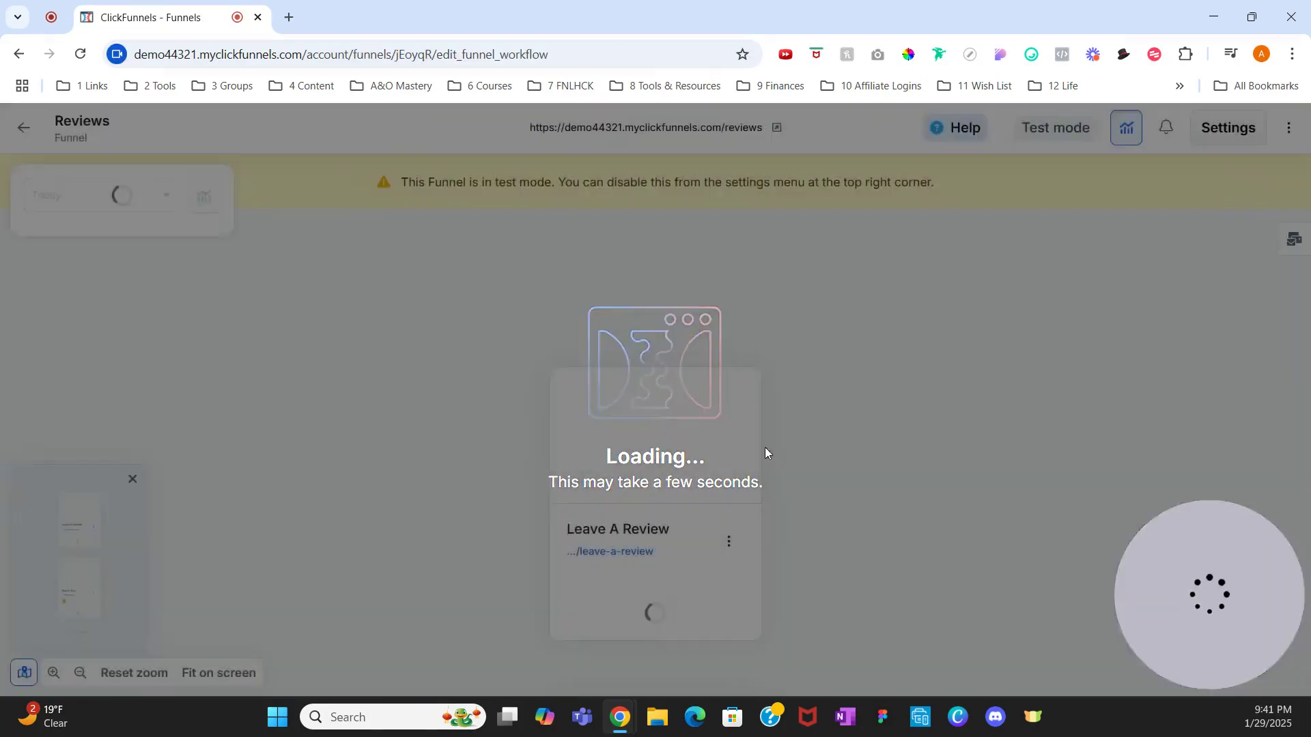
{"action": "mouse_move", "coordinate": [698, 448]}
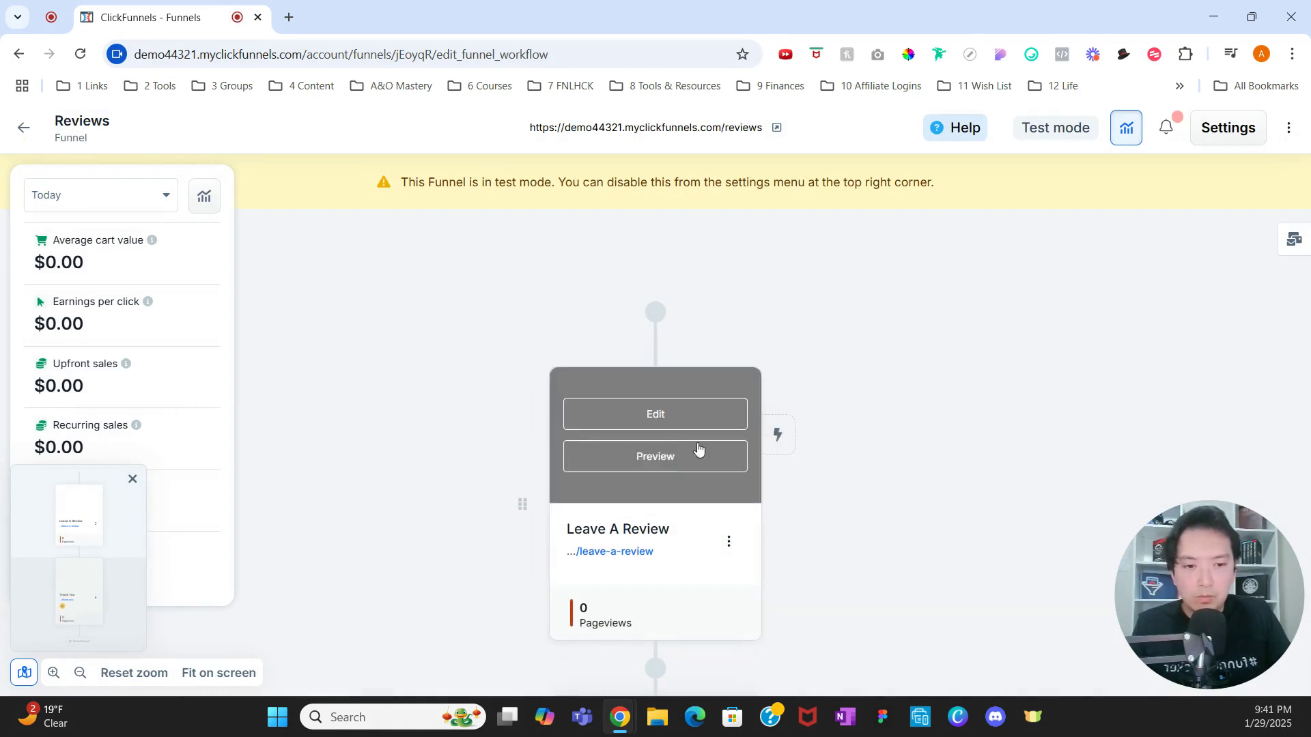
{"action": "left_click", "coordinate": [696, 450]}
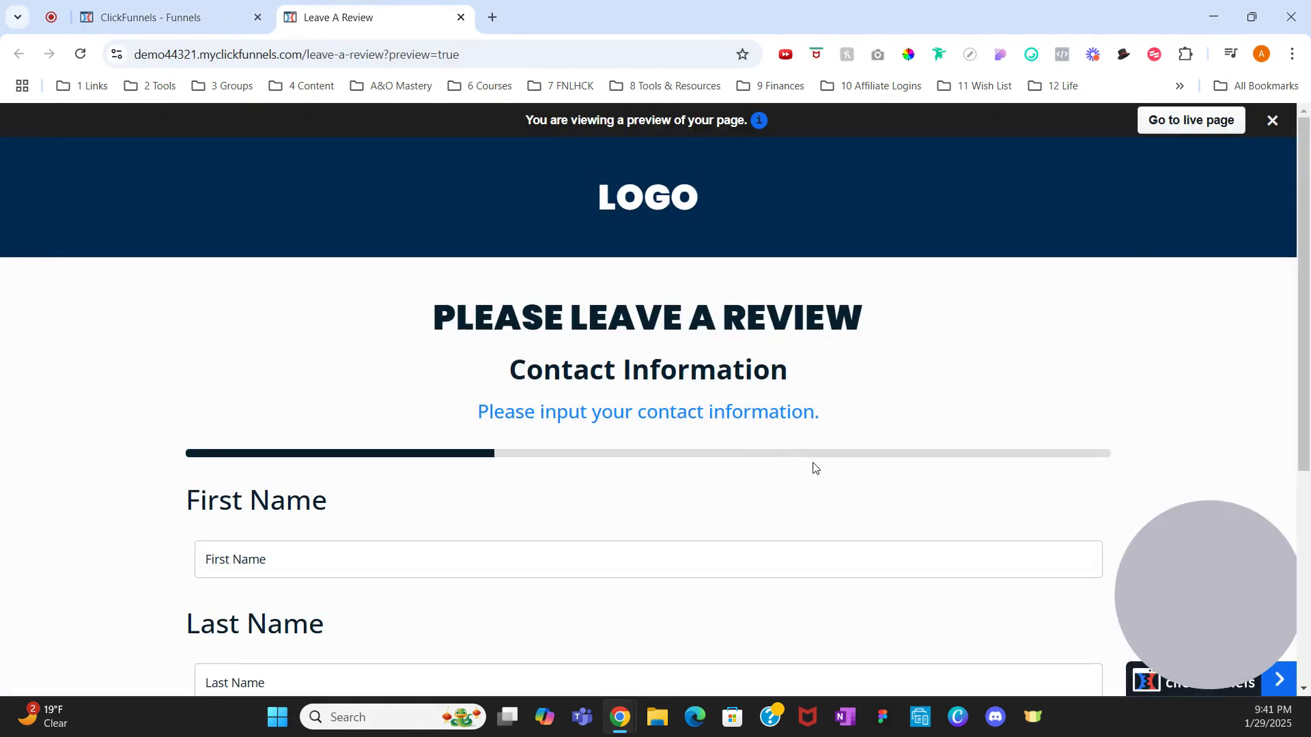
Step: Fill in the test contact's first name, last name and e-mail in the preview form
{"action": "scroll", "coordinate": [813, 468], "scroll_direction": "down", "scroll_amount": 1}
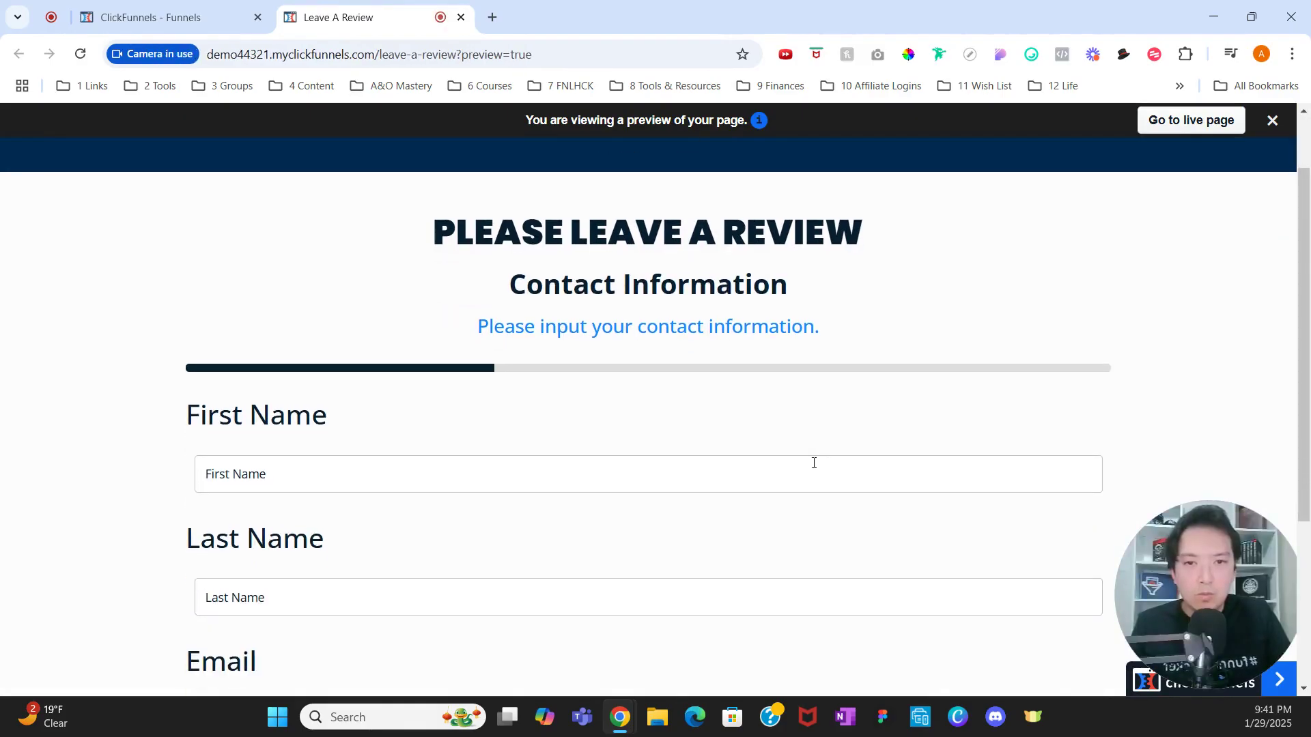
{"action": "scroll", "coordinate": [813, 463], "scroll_direction": "down", "scroll_amount": 1}
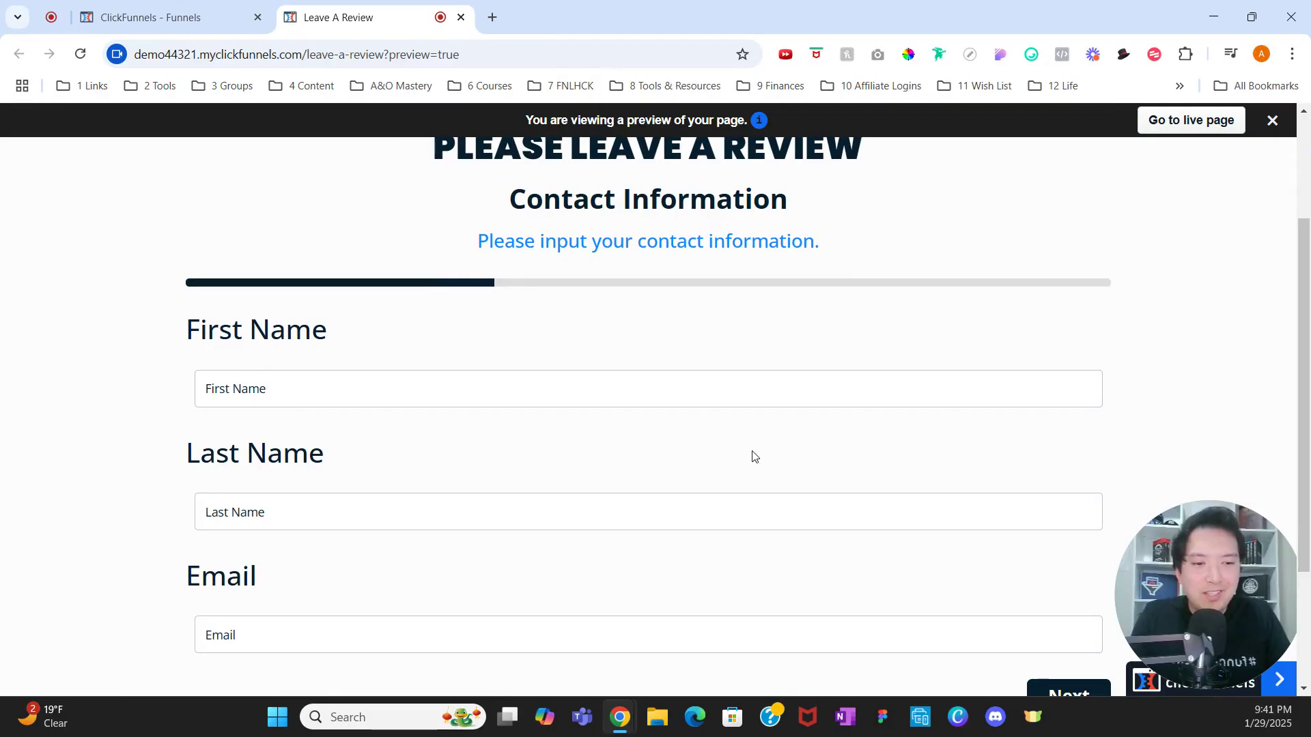
{"action": "left_click", "coordinate": [452, 390]}
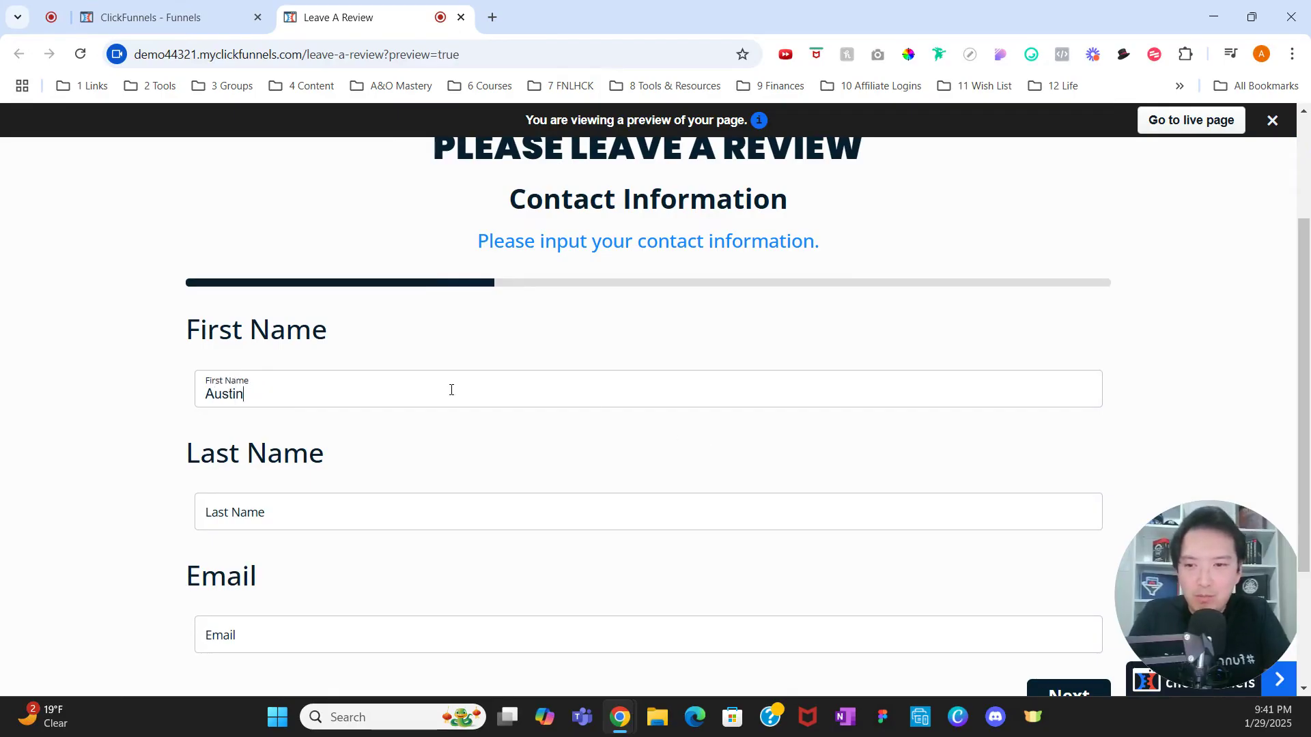
{"action": "key", "text": "Tab"}
{"action": "key", "text": "Tab"}
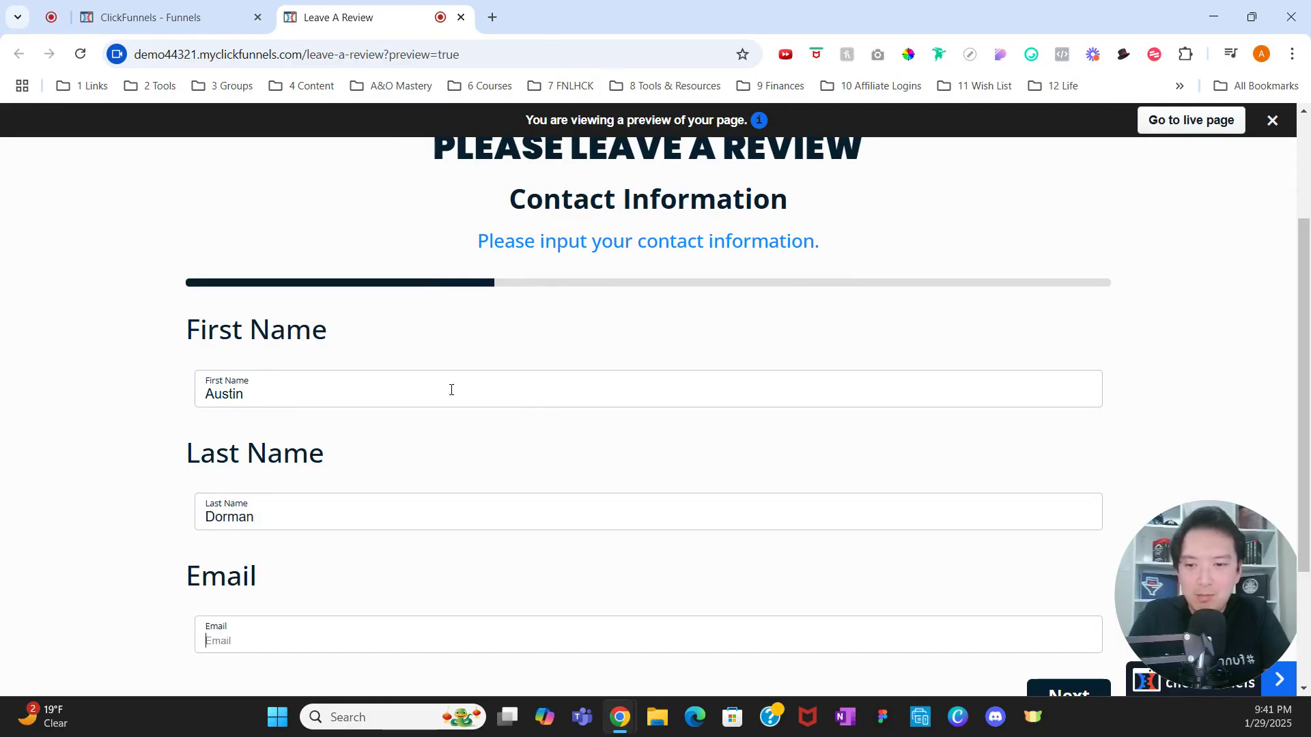
{"action": "type", "text": "Test1"}
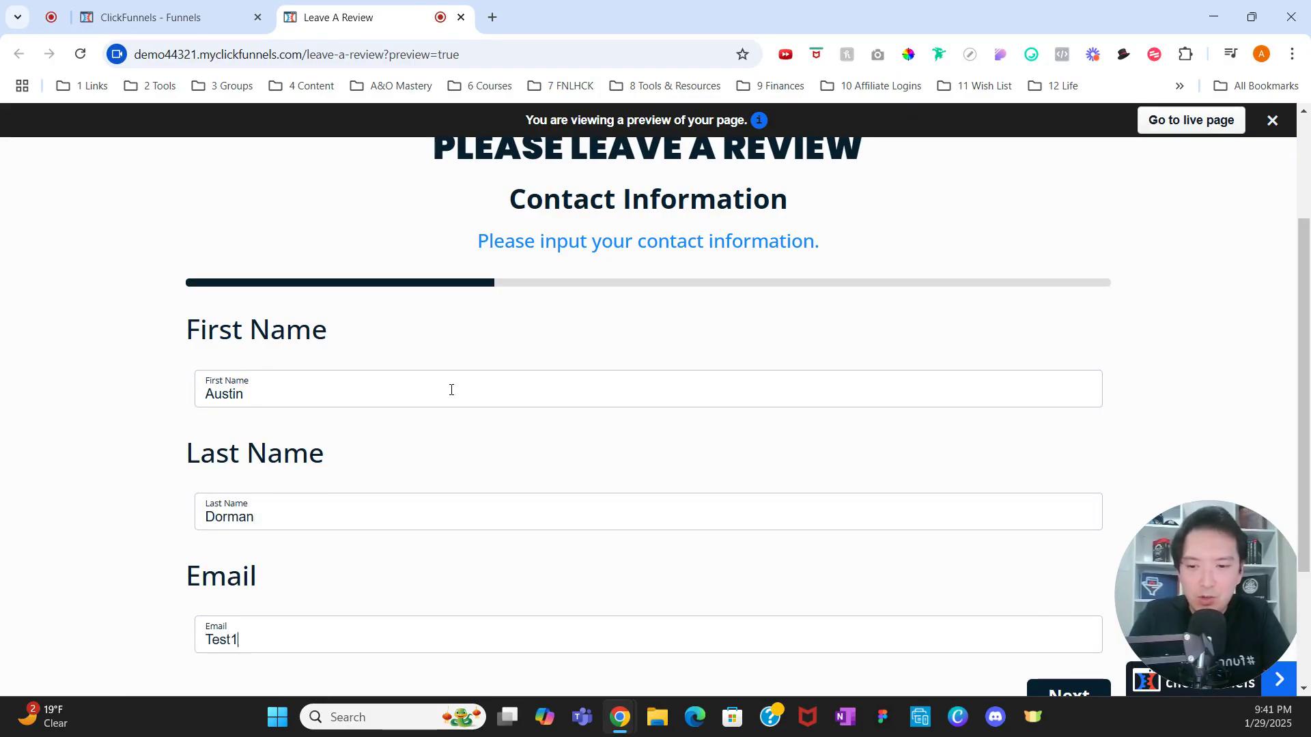
{"action": "type", "text": "@gmail.com"}
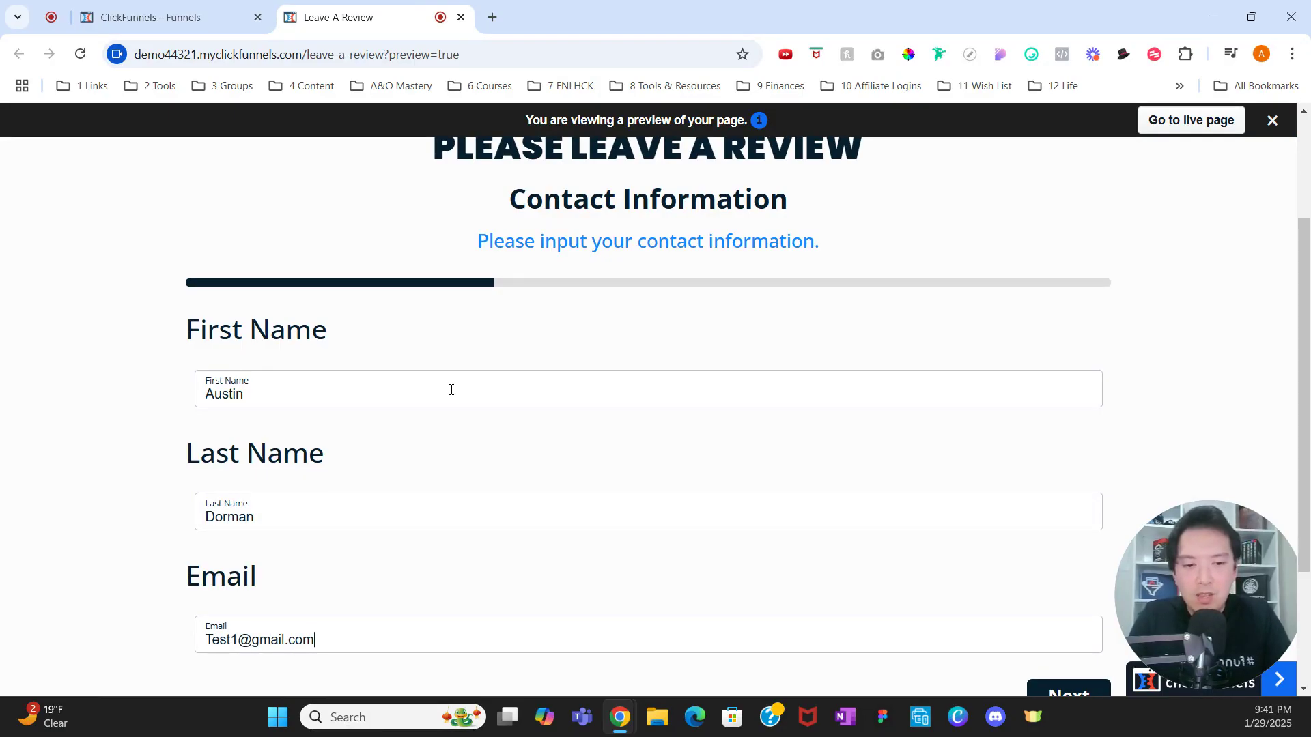
Step: Continue to the rating step and submit a 4-star rating
{"action": "scroll", "coordinate": [629, 401], "scroll_direction": "down", "scroll_amount": 1}
{"action": "left_click", "coordinate": [1060, 611]}
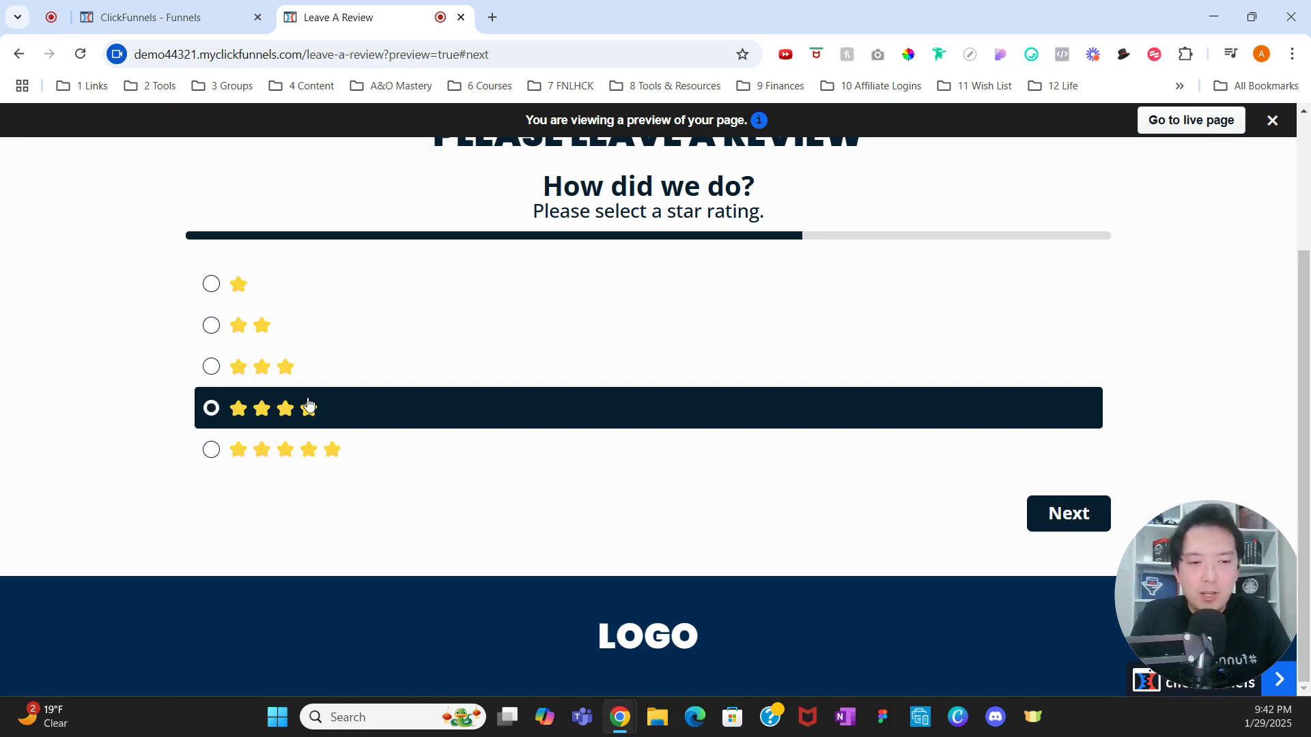
{"action": "left_click", "coordinate": [309, 407]}
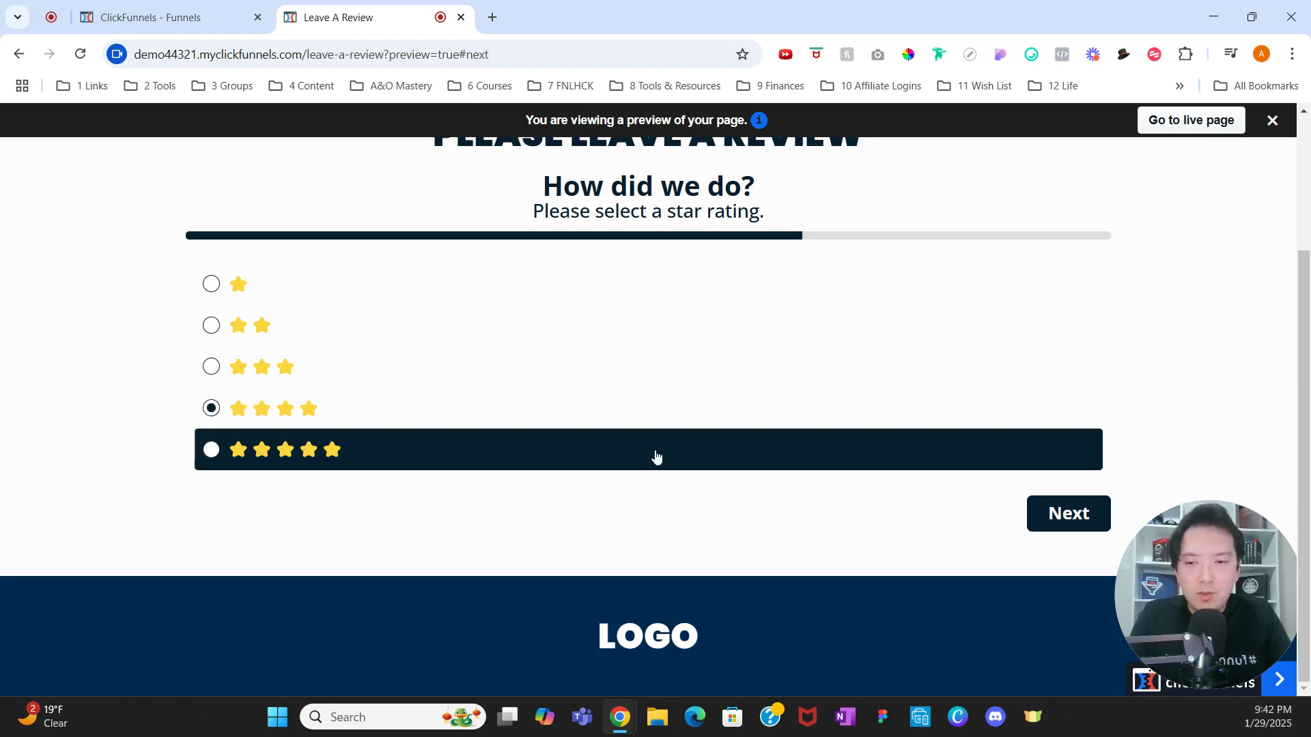
{"action": "left_click", "coordinate": [1055, 522]}
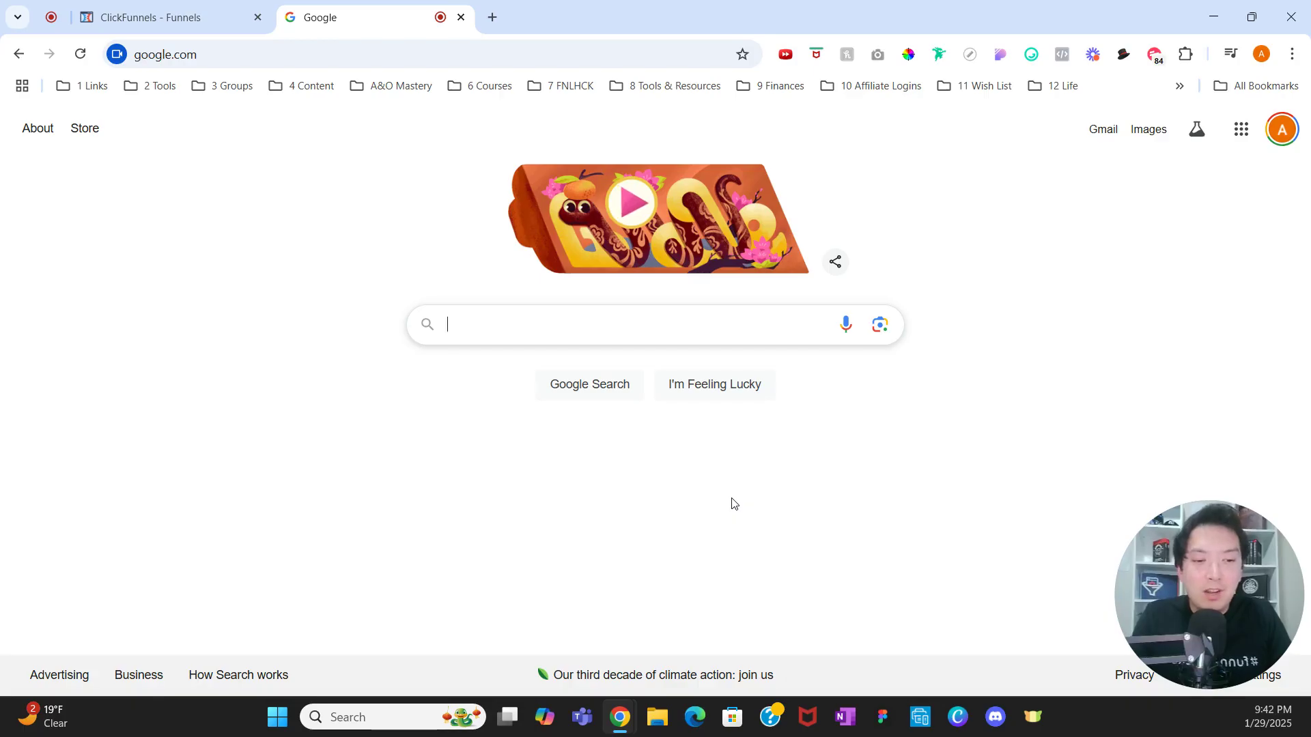
Step: Preview Leave A Review again and enter a second test contact's name and e-mail
{"action": "left_click", "coordinate": [211, 26]}
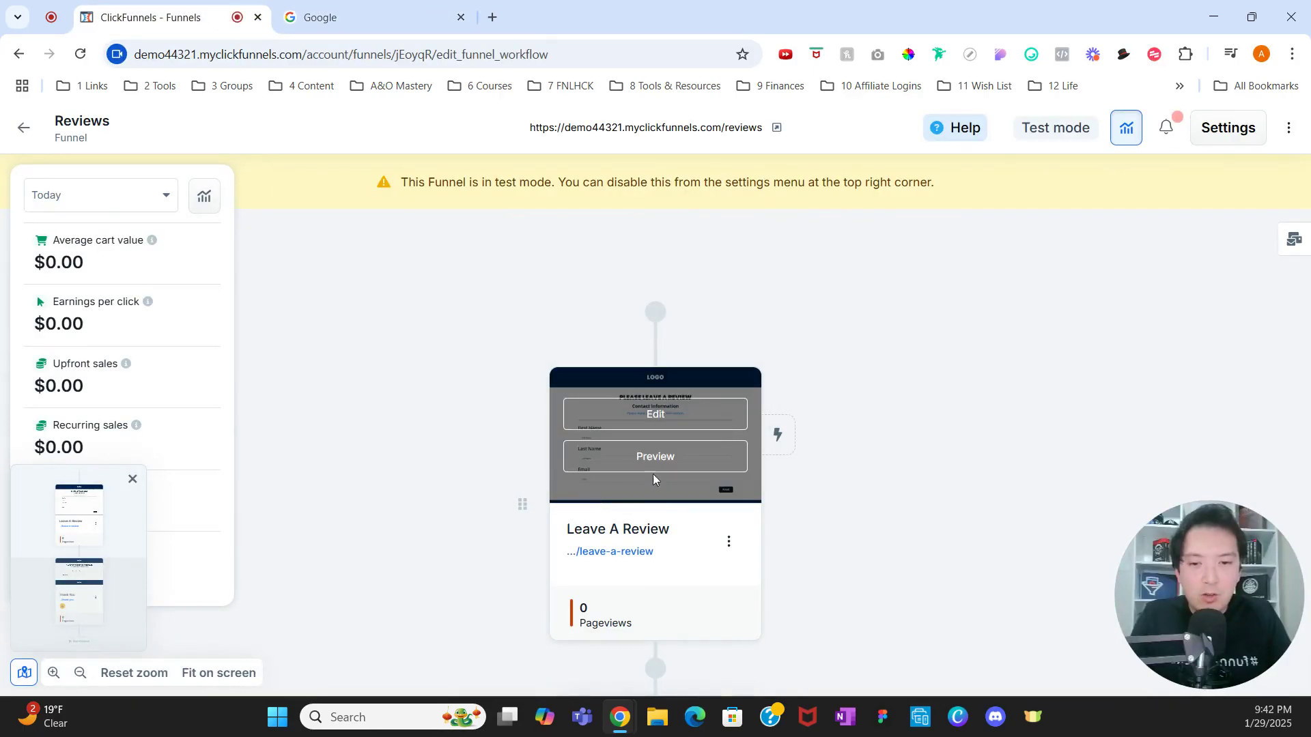
{"action": "left_click", "coordinate": [664, 462]}
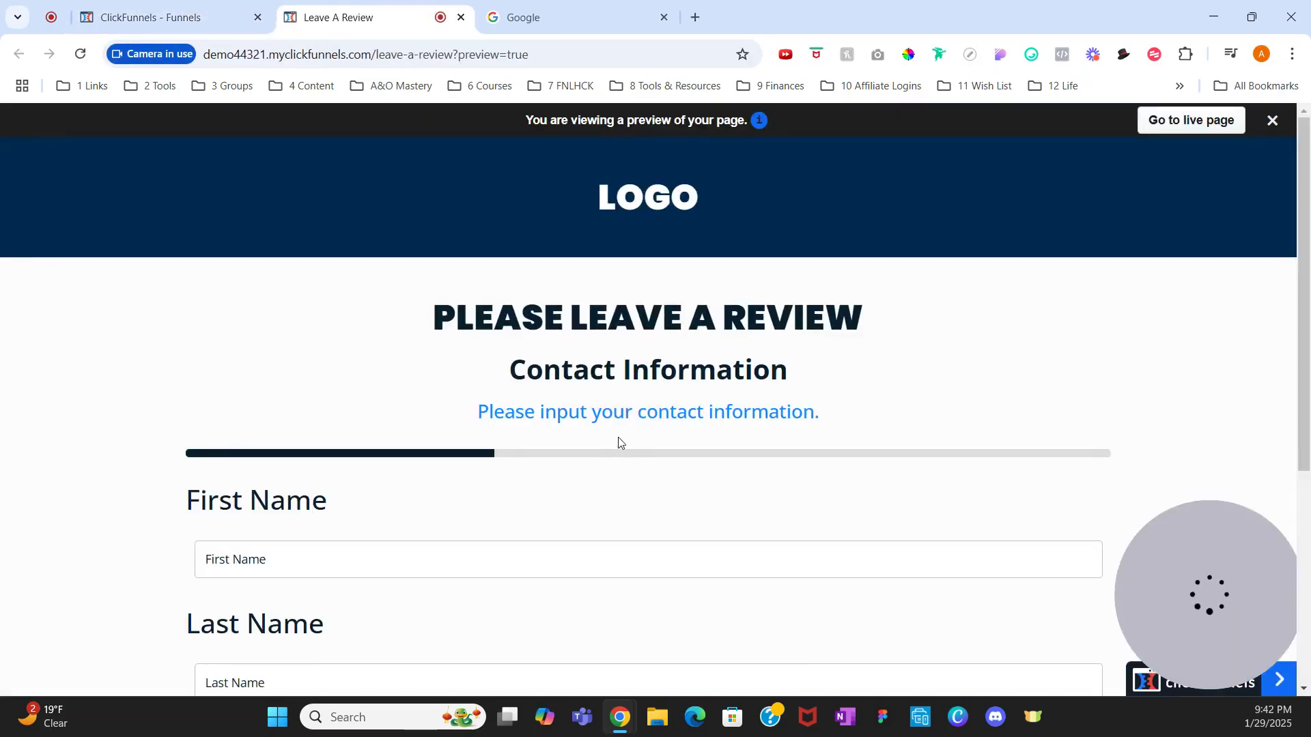
{"action": "scroll", "coordinate": [612, 443], "scroll_direction": "down", "scroll_amount": 2}
{"action": "left_click", "coordinate": [531, 390]}
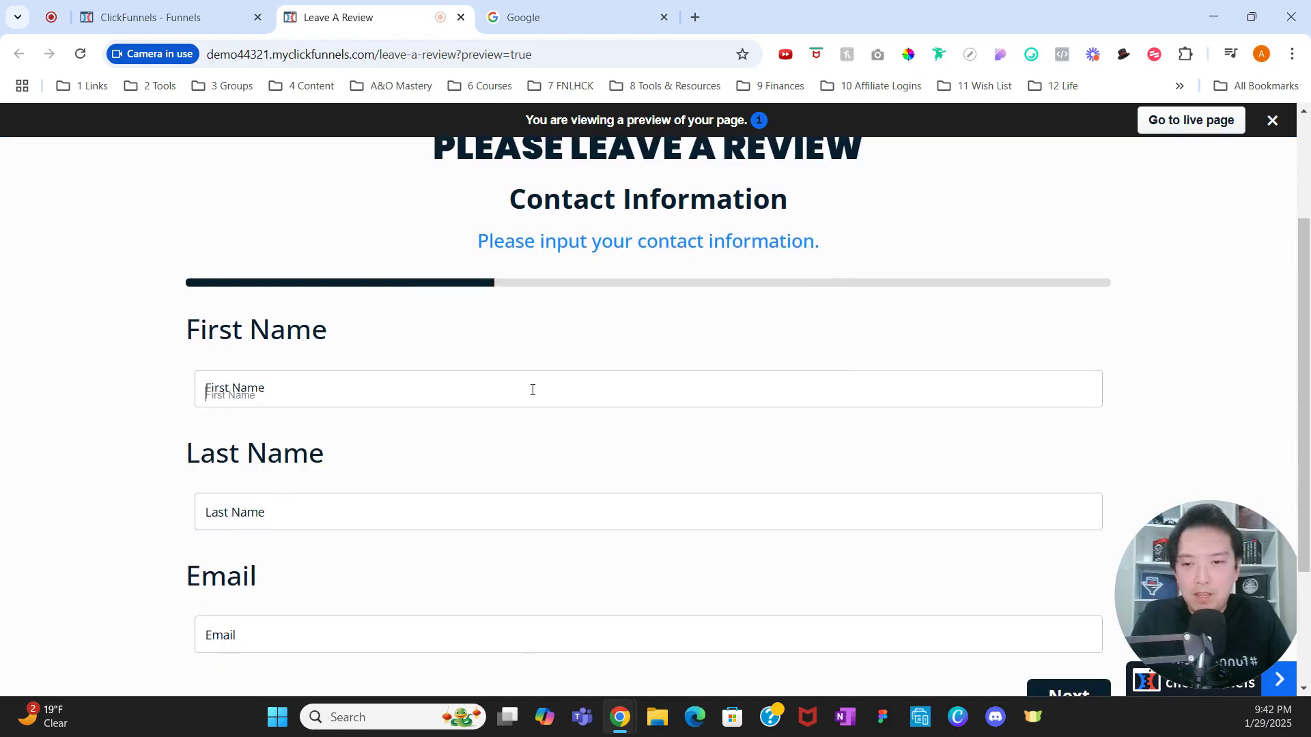
{"action": "key", "text": "Tab"}
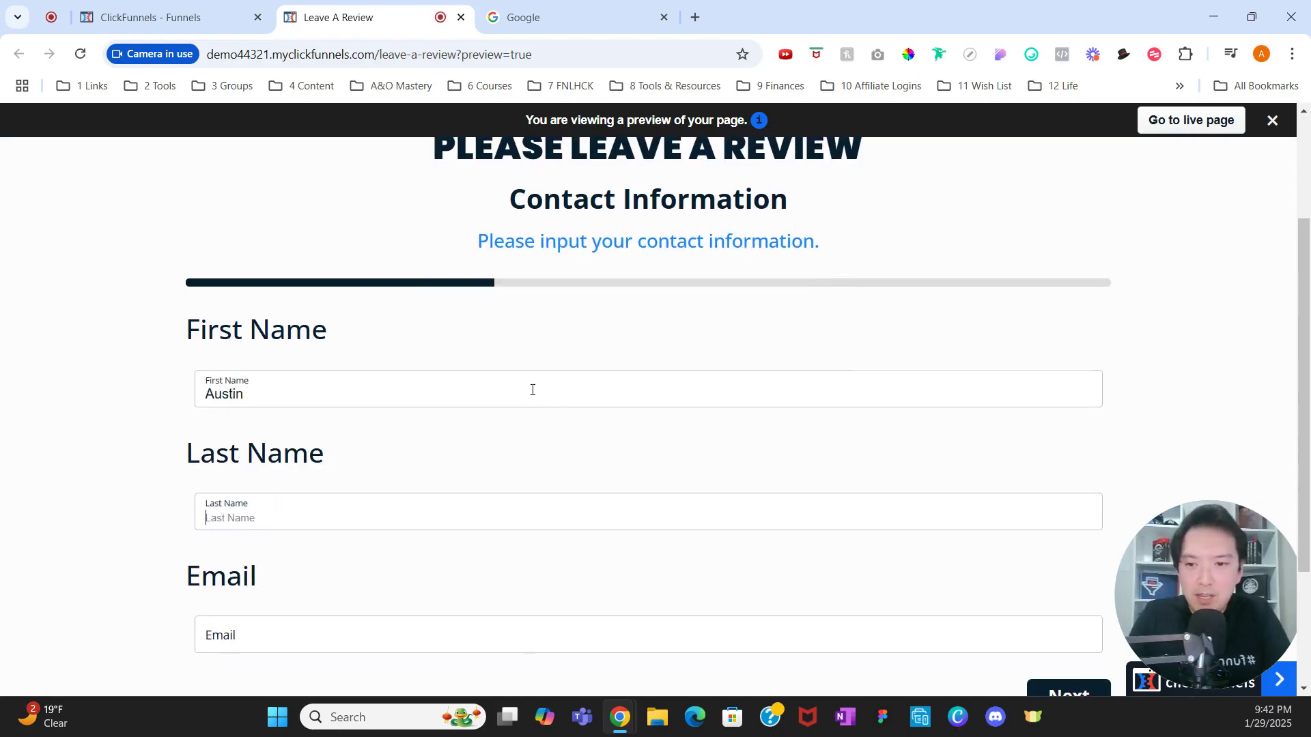
{"action": "key", "text": "Tab"}
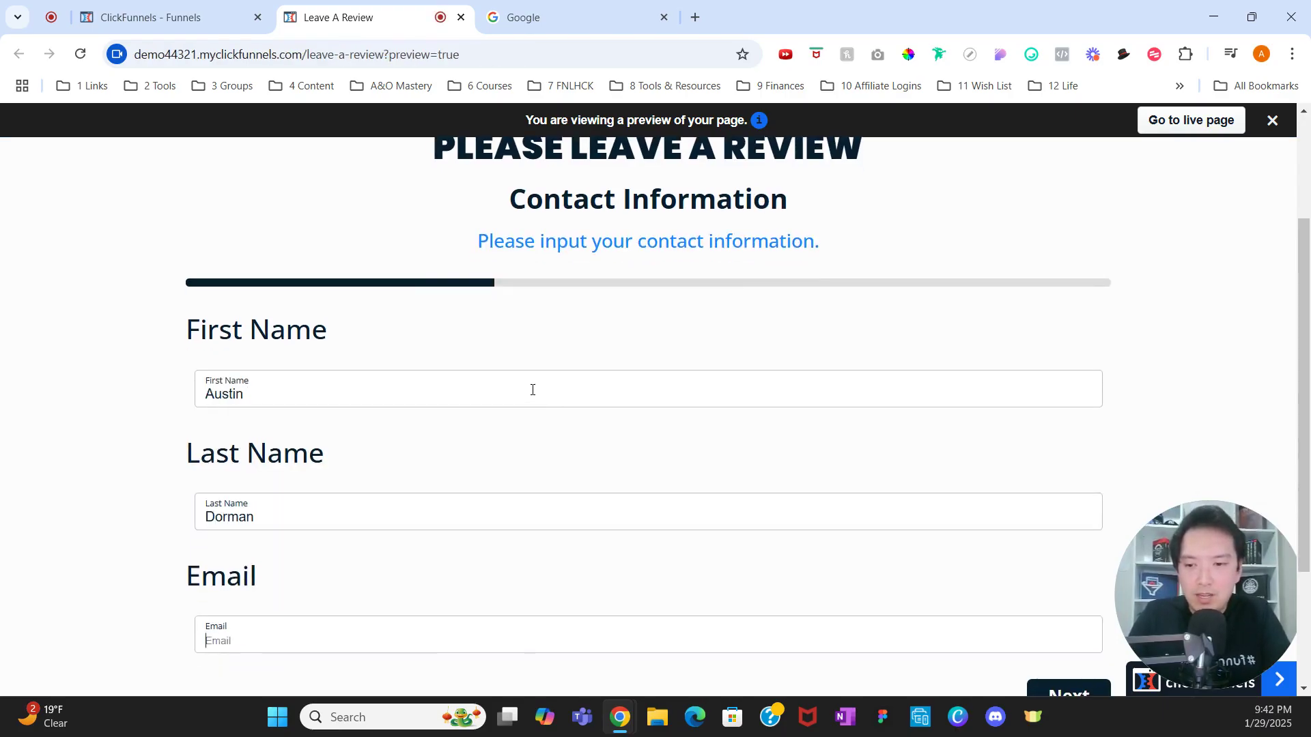
{"action": "type", "text": "Test2@"}
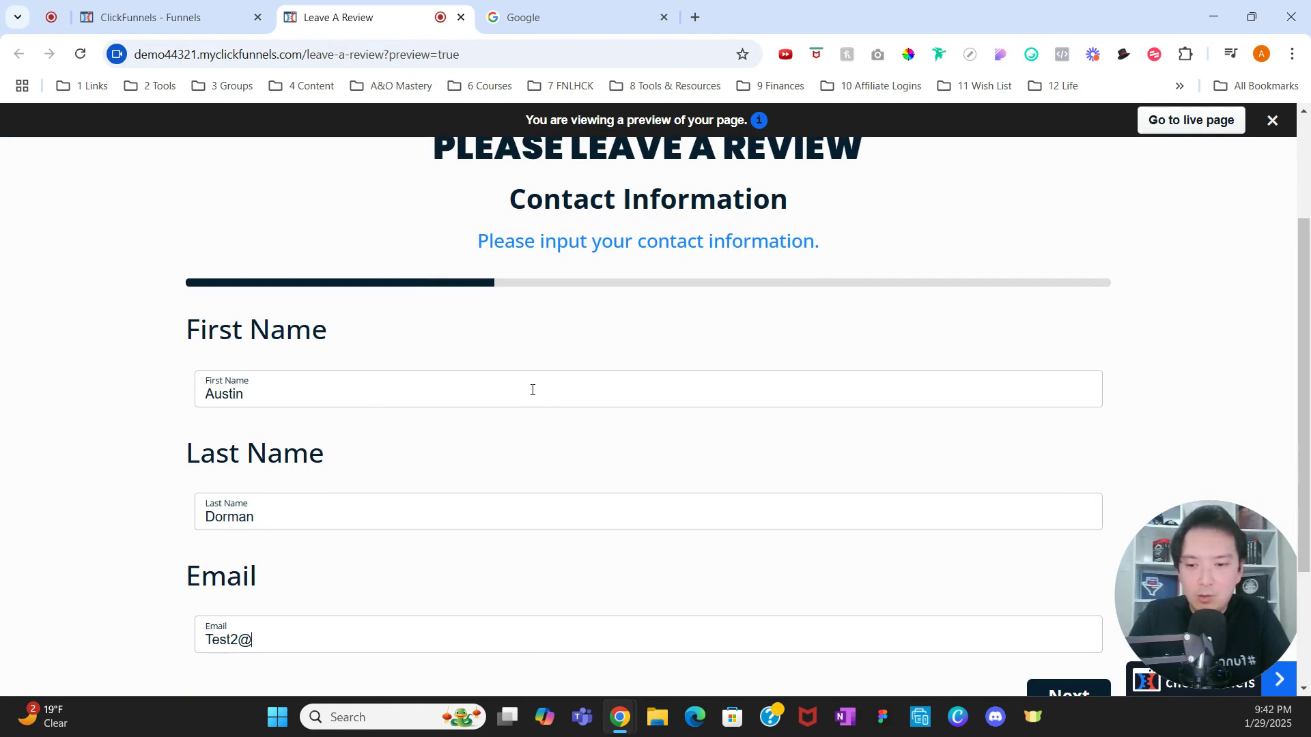
{"action": "type", "text": "gmail.com"}
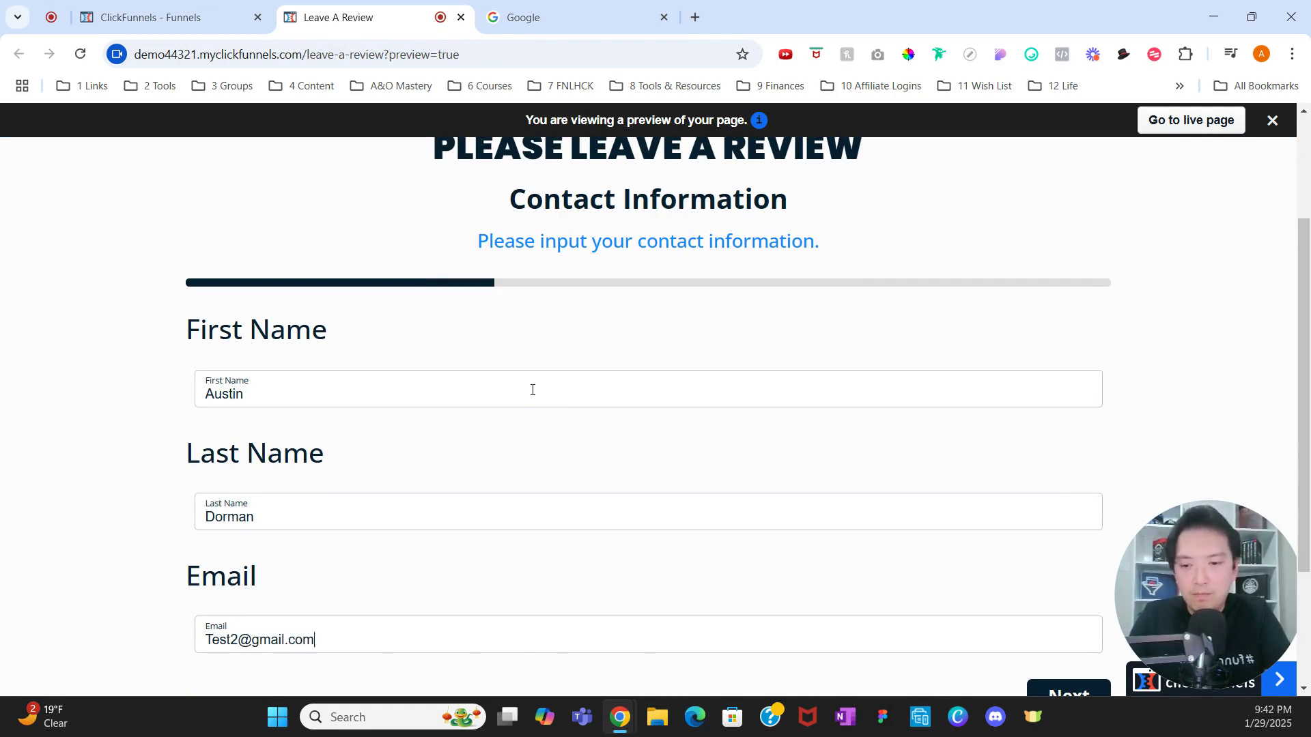
Step: Submit a 3-star rating with the feedback "I'm sharing my feedback."
{"action": "scroll", "coordinate": [733, 402], "scroll_direction": "down", "scroll_amount": 1}
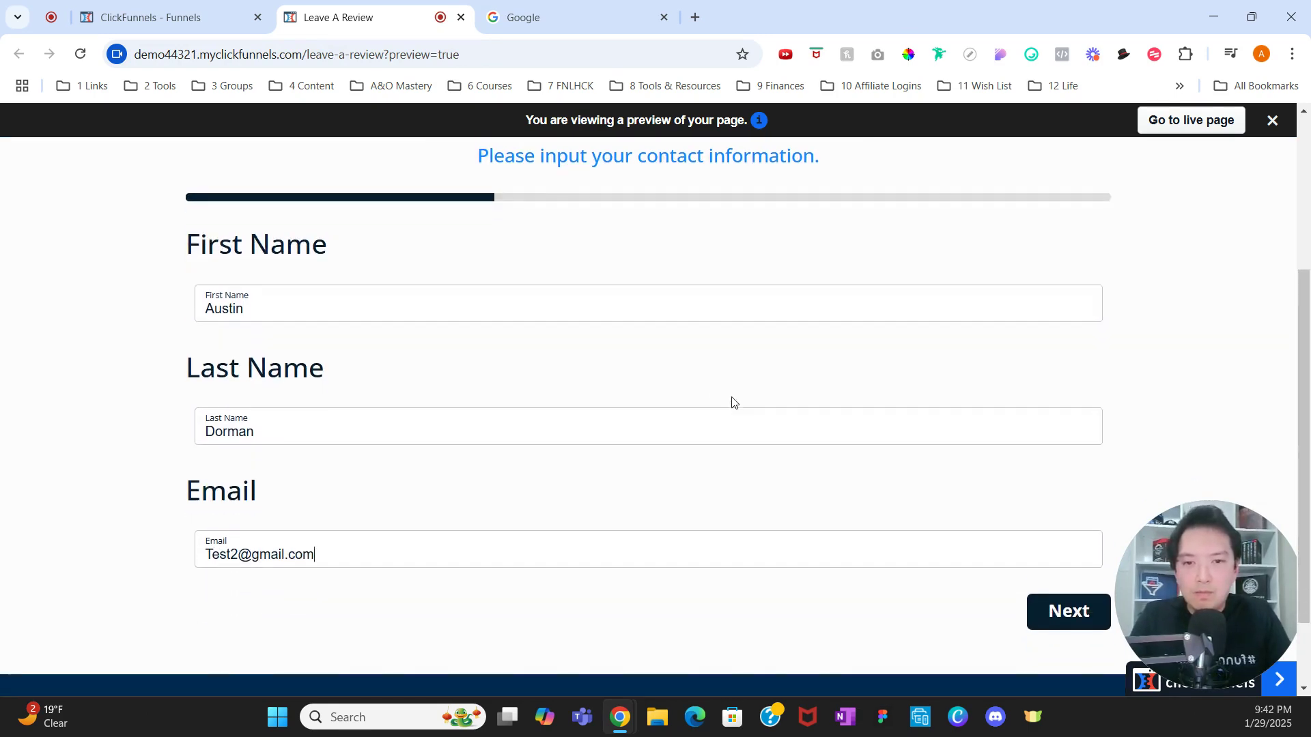
{"action": "left_click", "coordinate": [1049, 612]}
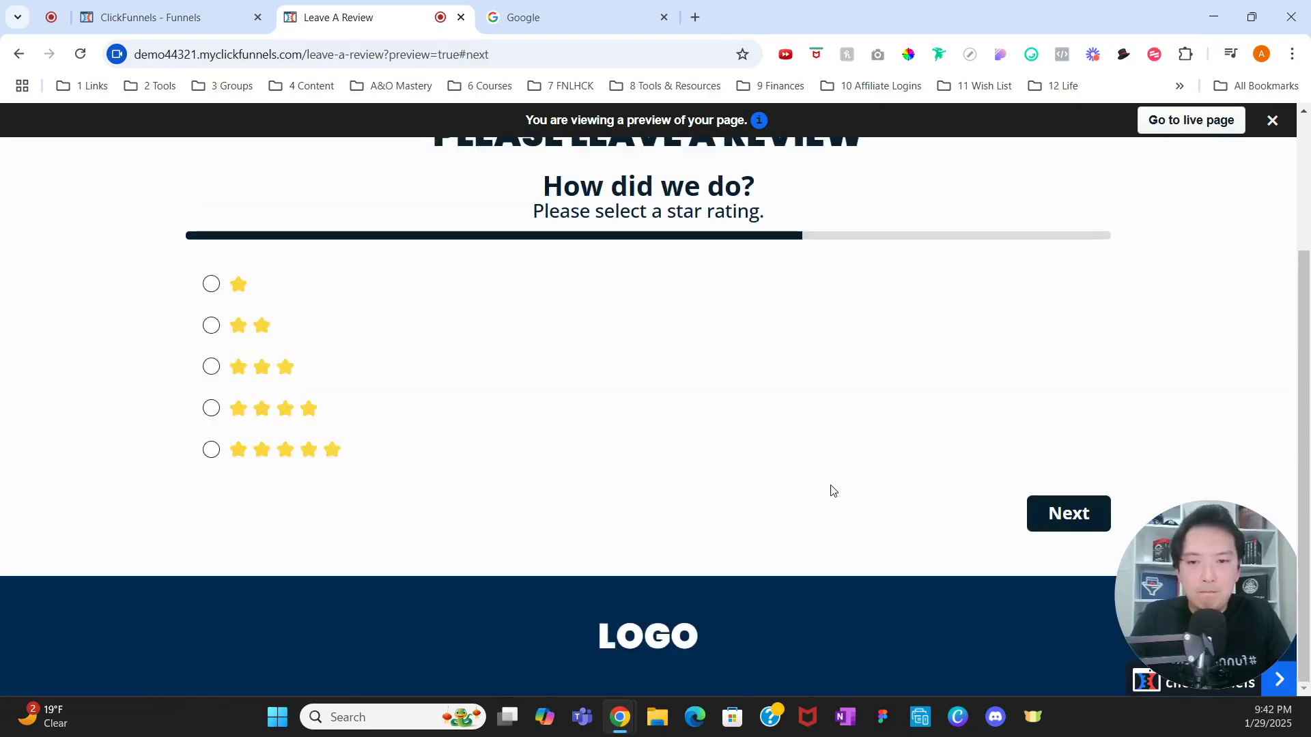
{"action": "left_click", "coordinate": [363, 367]}
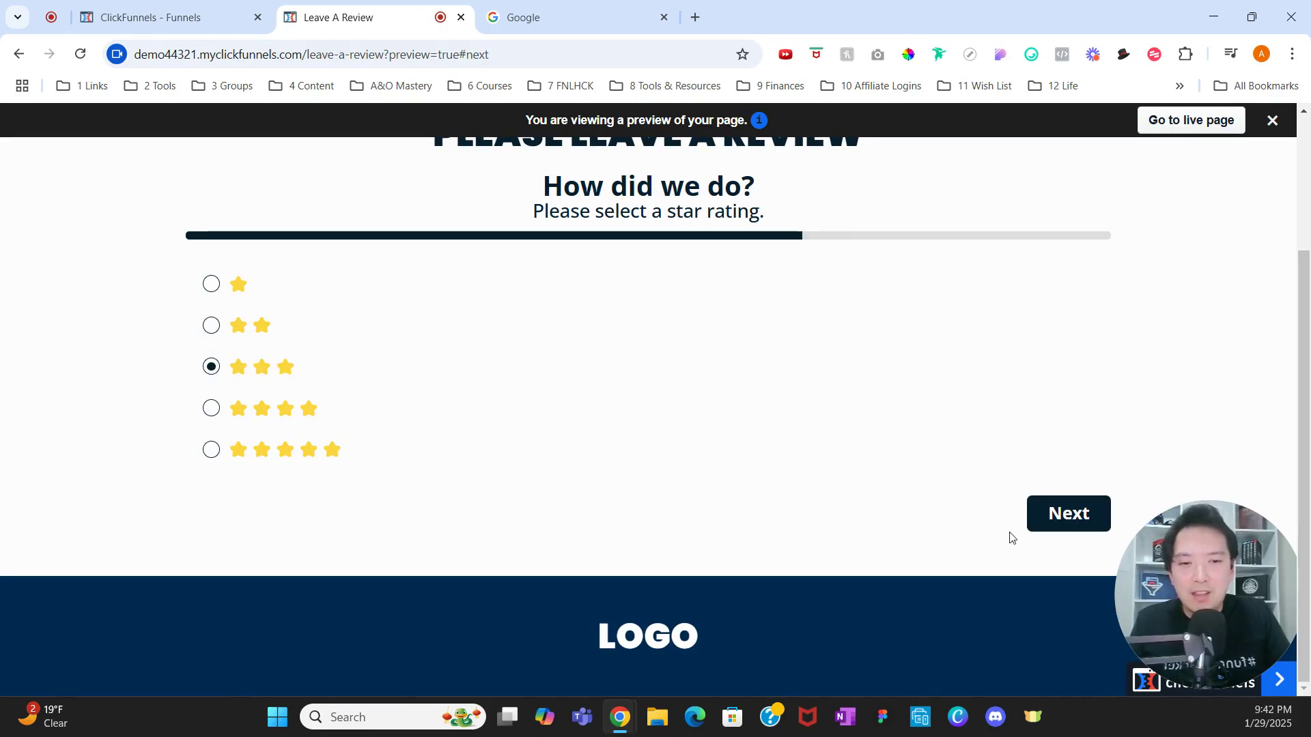
{"action": "left_click", "coordinate": [1082, 534]}
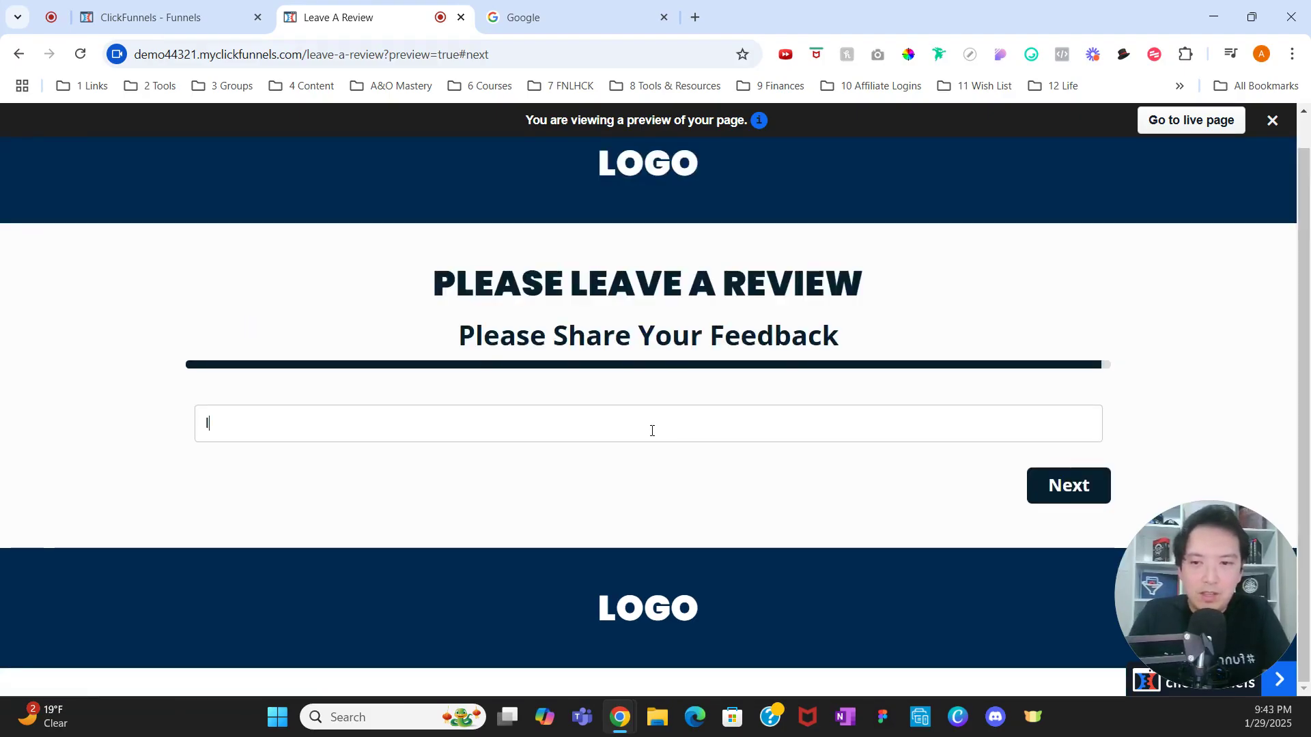
{"action": "type", "text": "I'm sharing my feedback."}
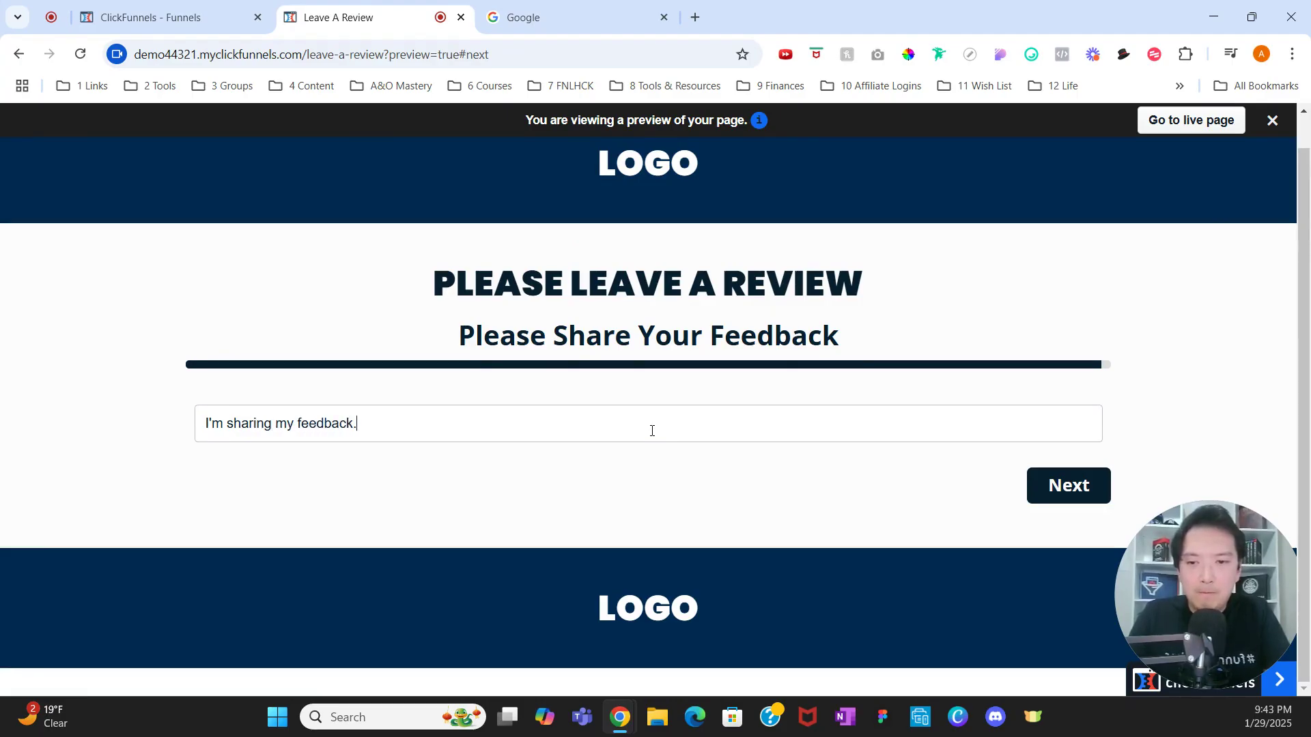
{"action": "left_click", "coordinate": [1048, 485]}
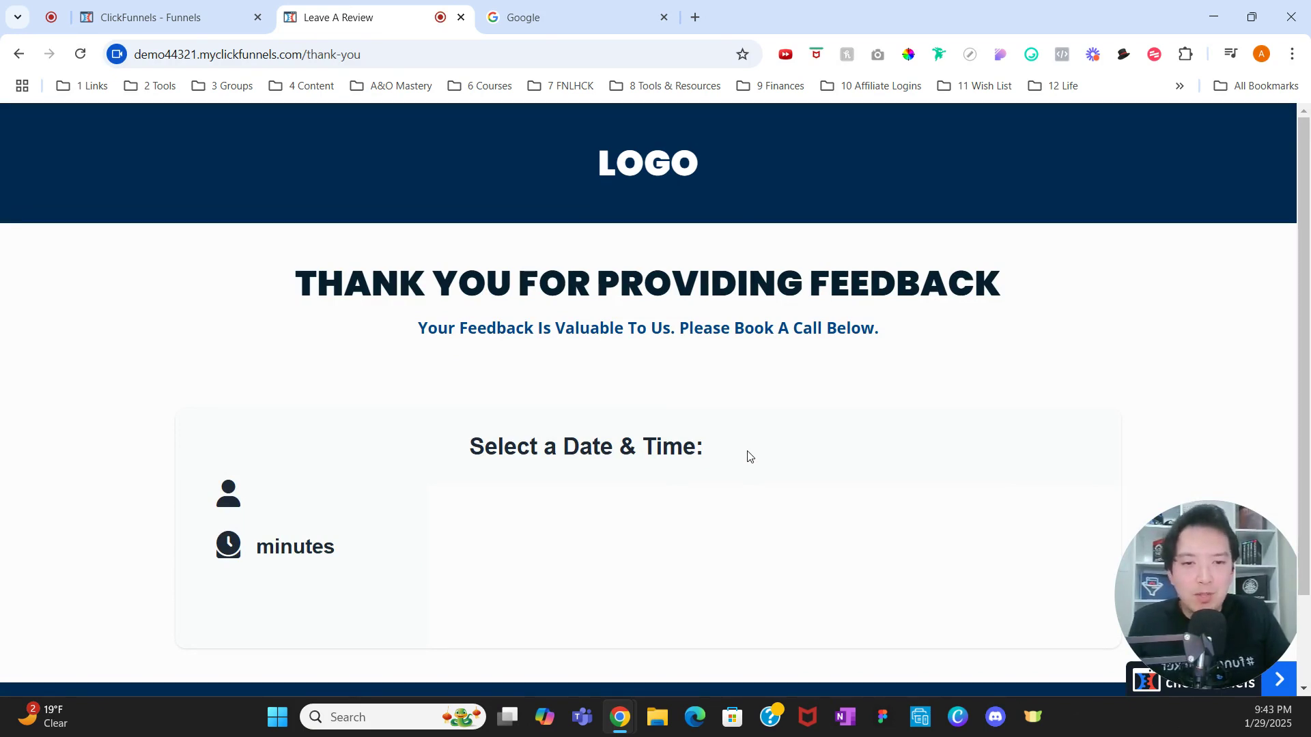
{"action": "scroll", "coordinate": [749, 455], "scroll_direction": "down", "scroll_amount": 1}
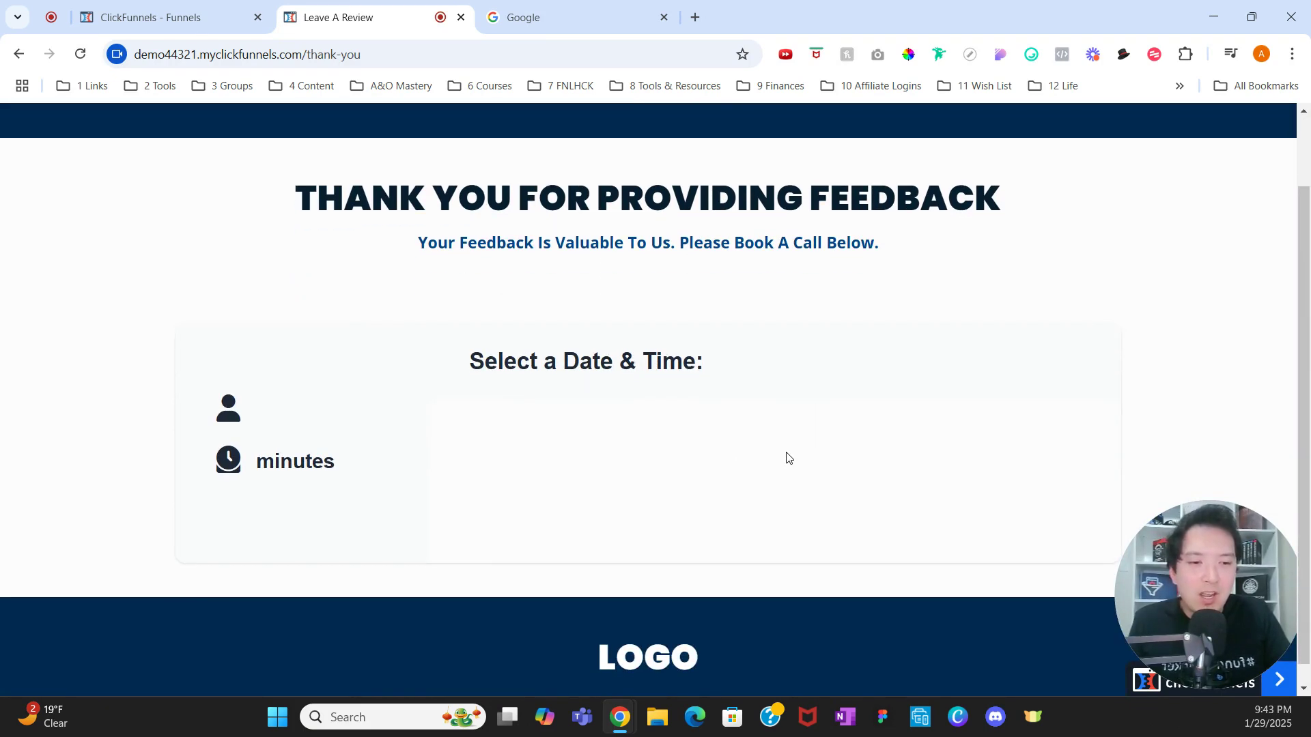